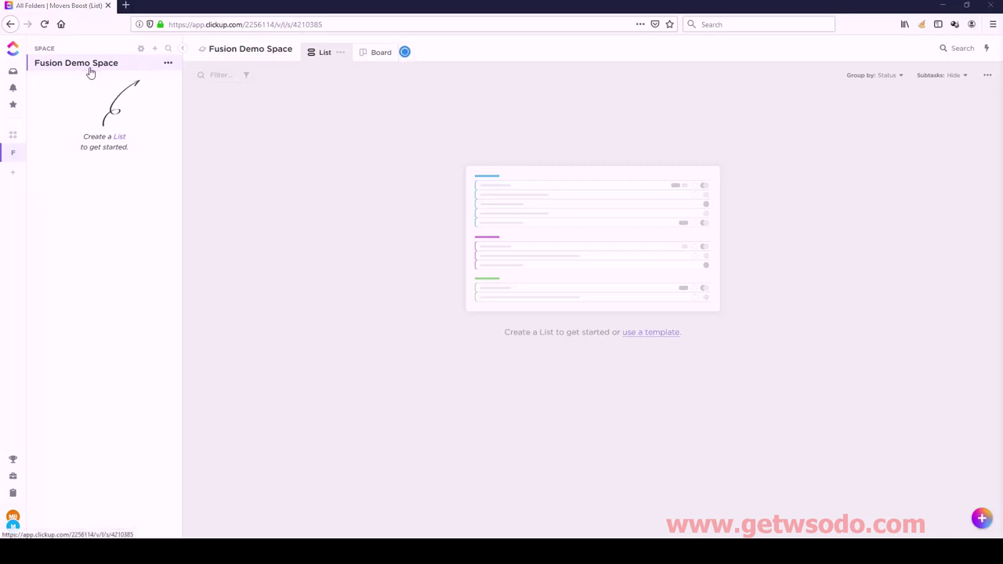
Create a folder named >>SALES ORDERS<< in Fusion Demo Space
{"action": "left_click", "coordinate": [155, 51]}
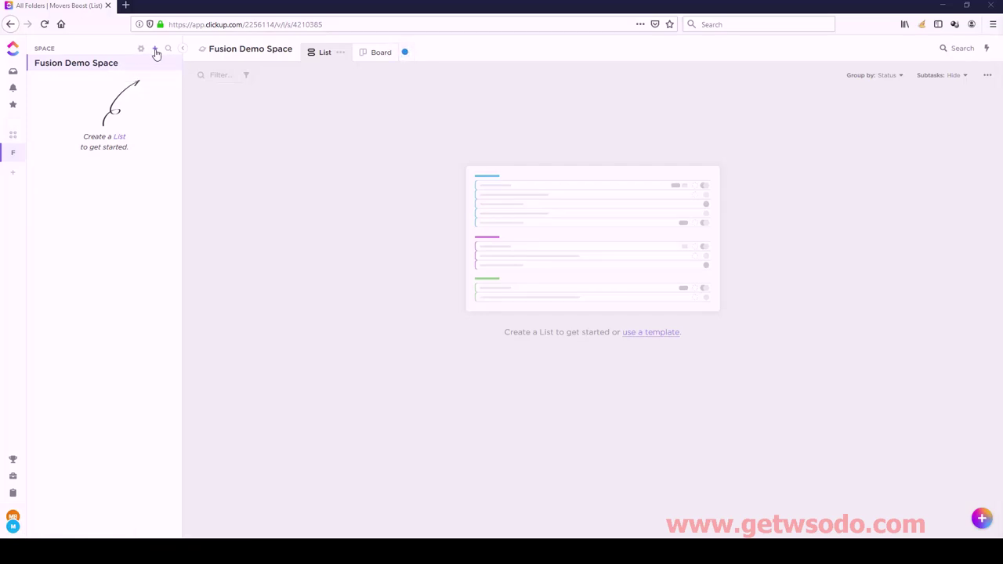
{"action": "left_click", "coordinate": [172, 87]}
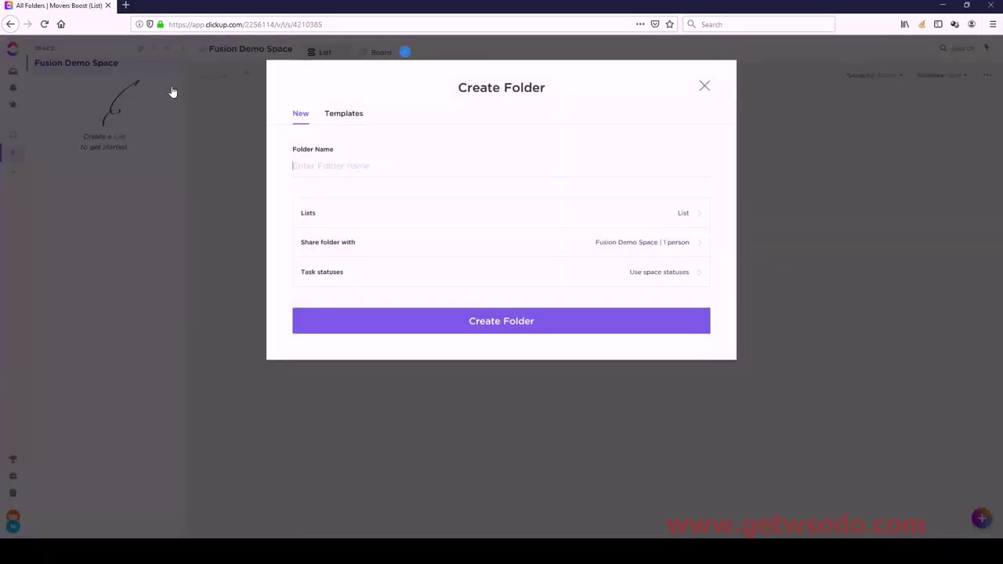
{"action": "left_click", "coordinate": [362, 168]}
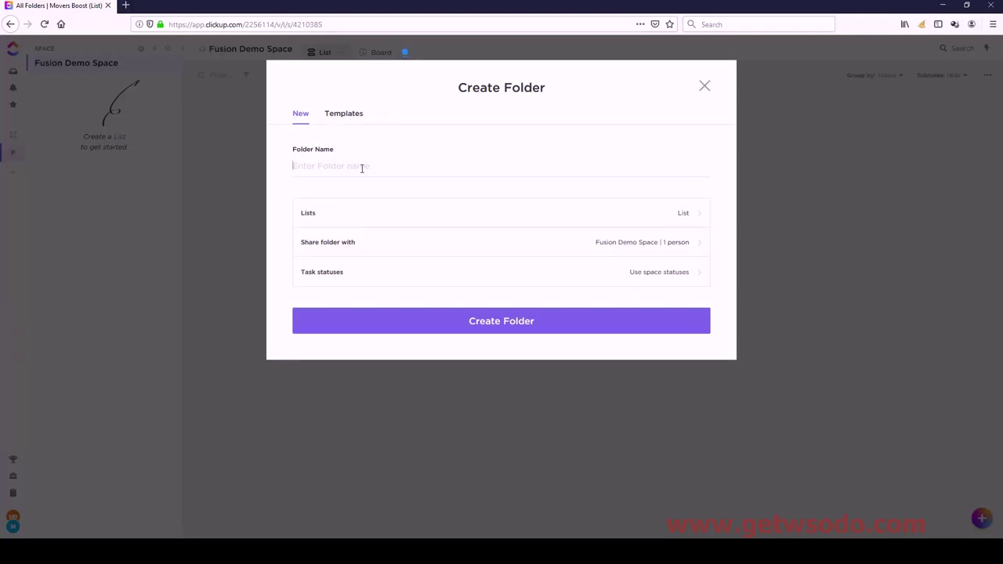
{"action": "type", "text": ">>SALES ORDERS<<"}
{"action": "left_click", "coordinate": [522, 323]}
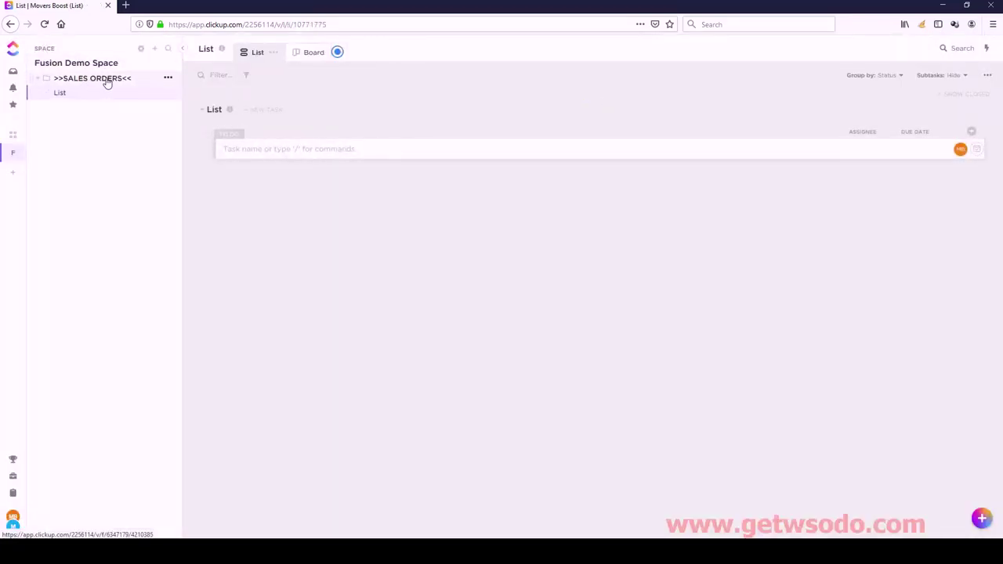
{"action": "left_click", "coordinate": [38, 79]}
{"action": "left_click", "coordinate": [37, 79]}
{"action": "left_click", "coordinate": [82, 78]}
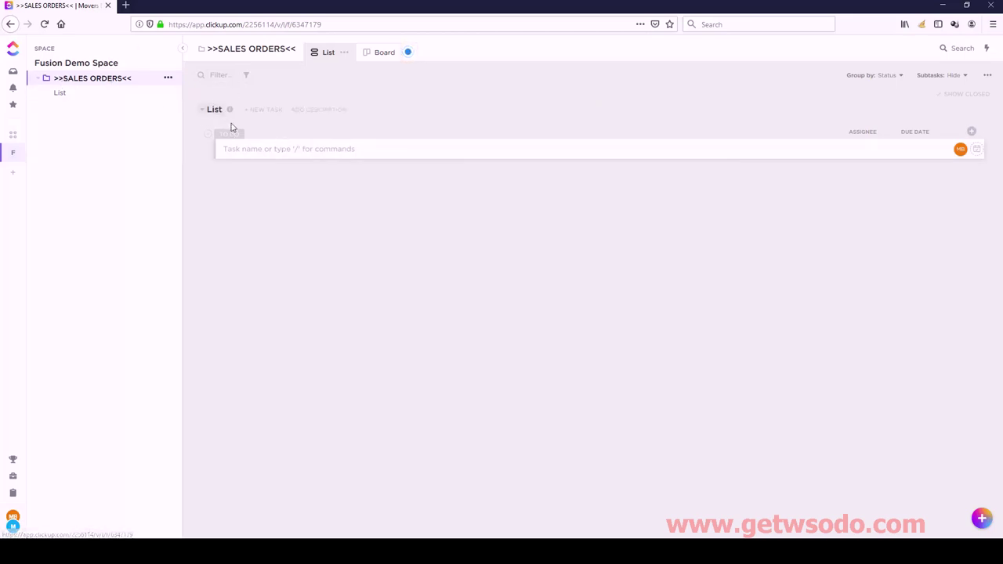
{"action": "left_click", "coordinate": [305, 150]}
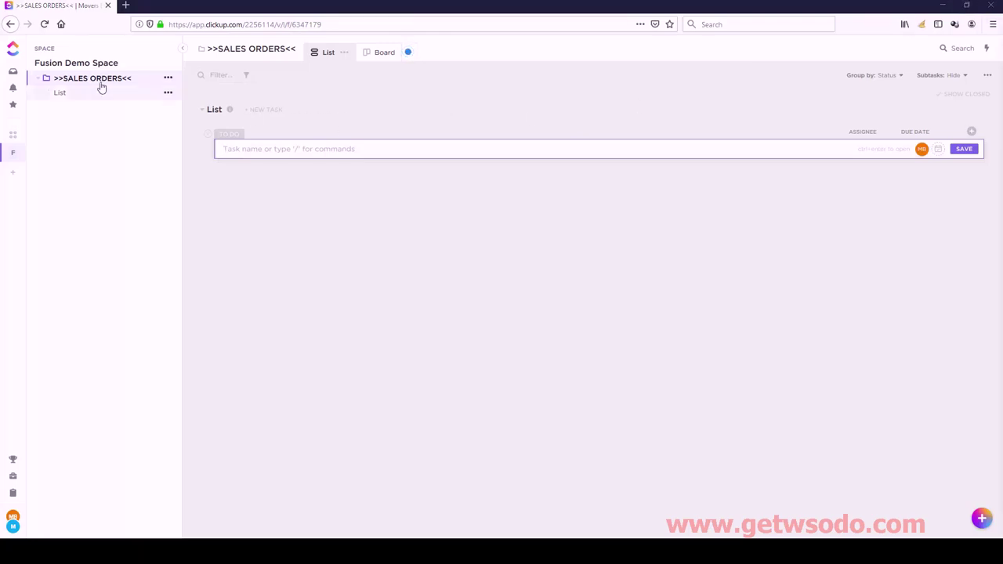
Rename the default list in the >>SALES ORDERS<< folder to Client Payments
{"action": "left_click", "coordinate": [73, 91]}
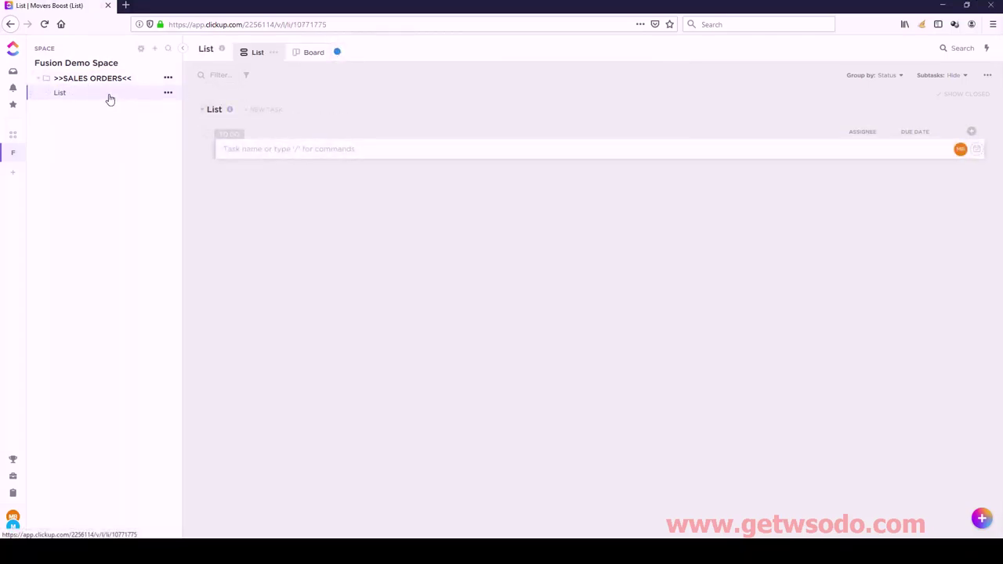
{"action": "left_click", "coordinate": [168, 94]}
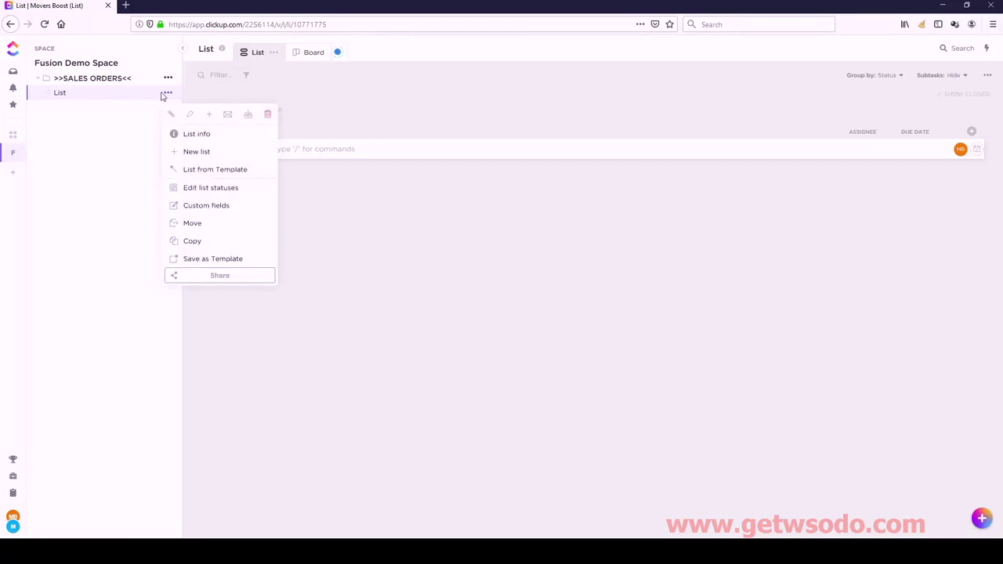
{"action": "right_click", "coordinate": [123, 99]}
{"action": "left_click", "coordinate": [118, 97]}
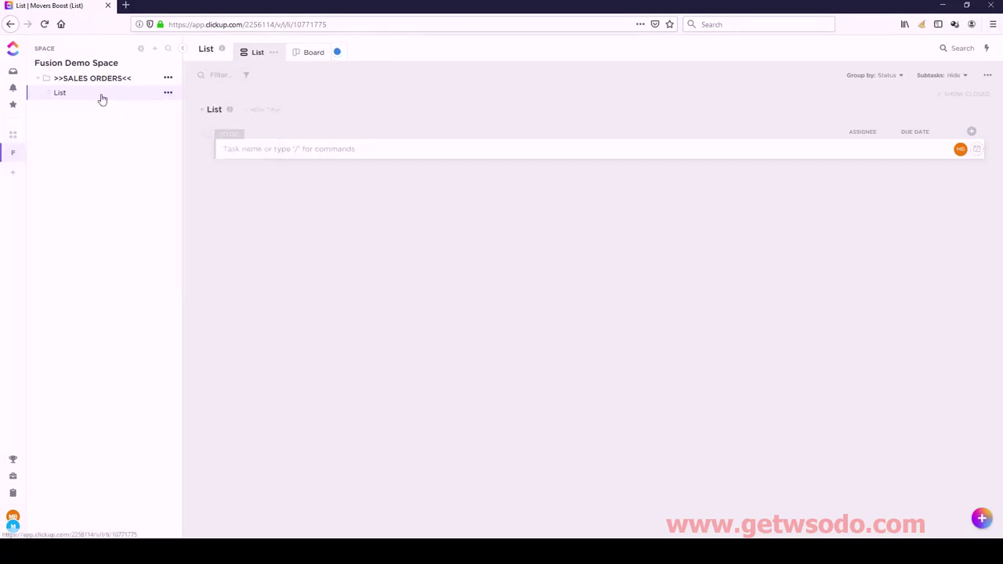
{"action": "right_click", "coordinate": [117, 96]}
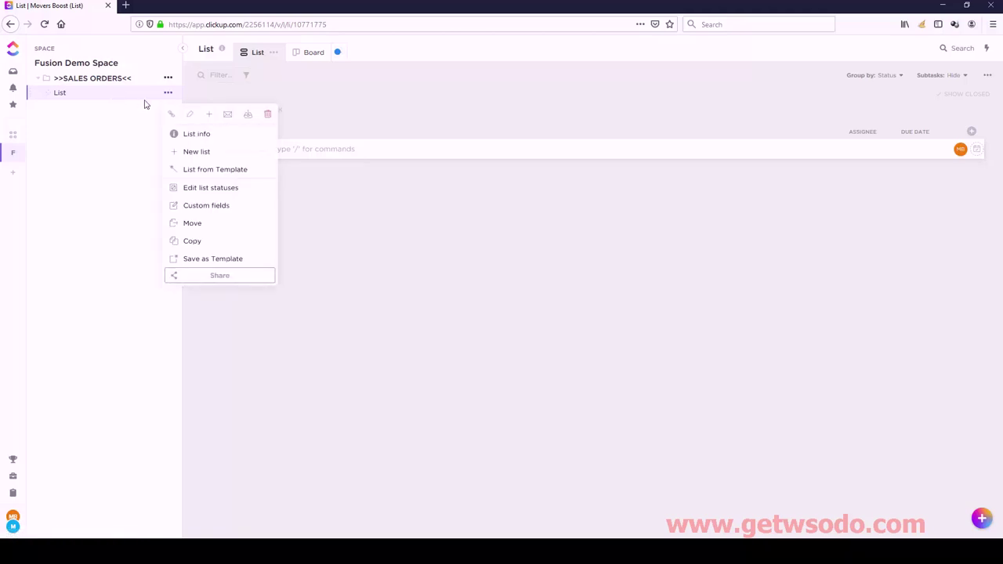
{"action": "left_click", "coordinate": [189, 117]}
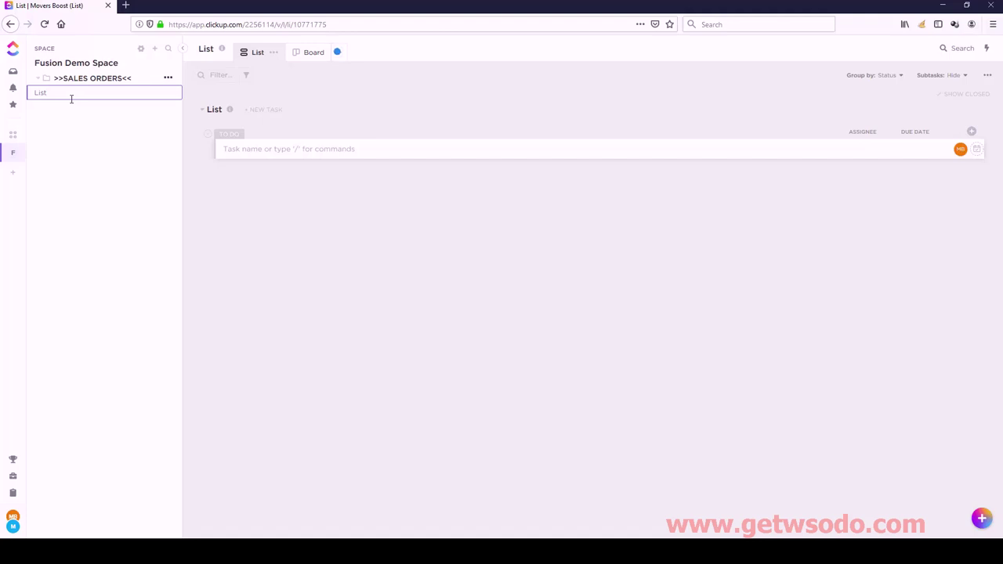
{"action": "key", "text": "BackSpace"}
{"action": "key", "text": "BackSpace"}
{"action": "key", "text": "BackSpace"}
{"action": "key", "text": "BackSpace"}
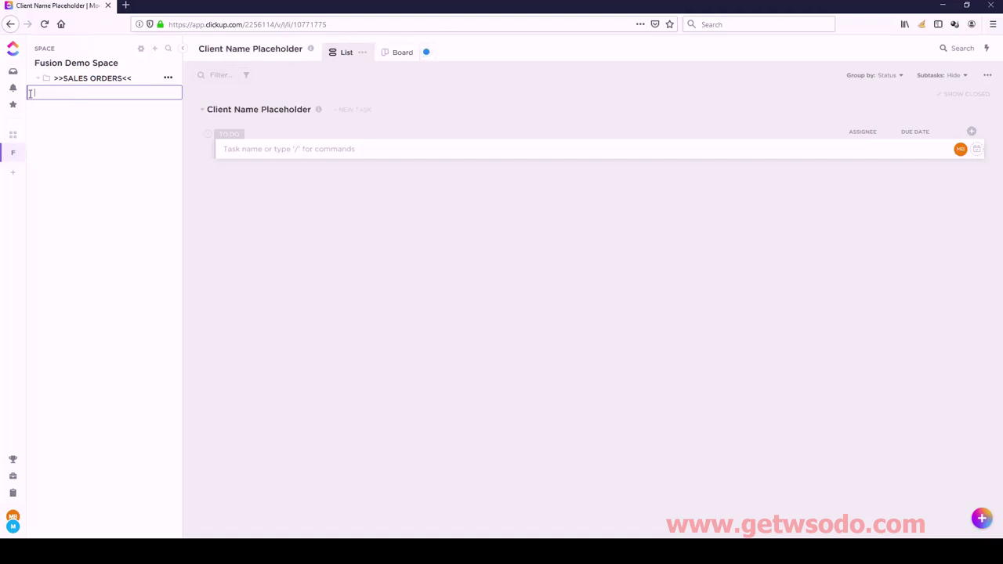
{"action": "type", "text": "Client Payments"}
{"action": "key", "text": "Return"}
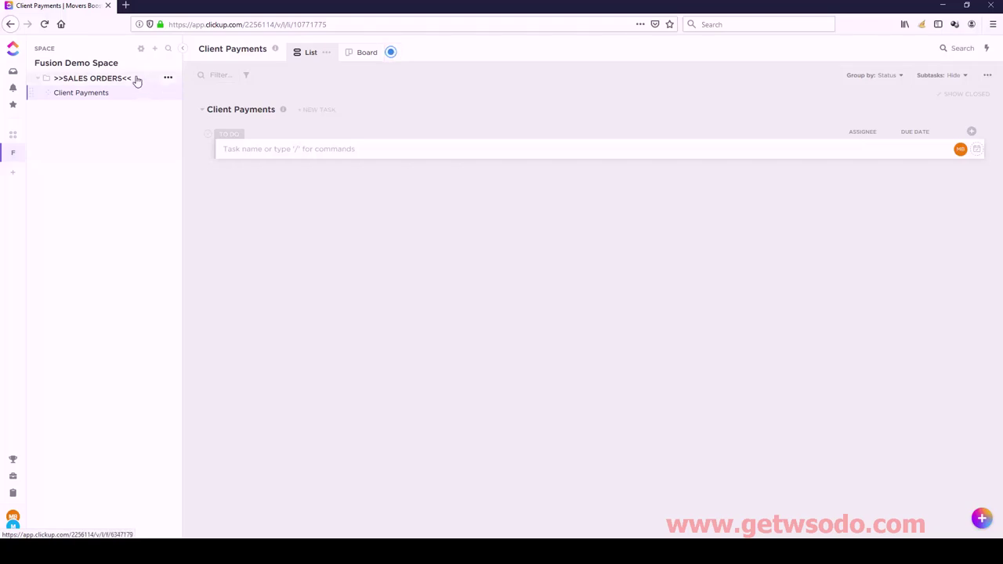
Add a second list named Client Onboarding Form Submitted to the >>SALES ORDERS<< folder and open the folder's view
{"action": "left_click", "coordinate": [109, 79]}
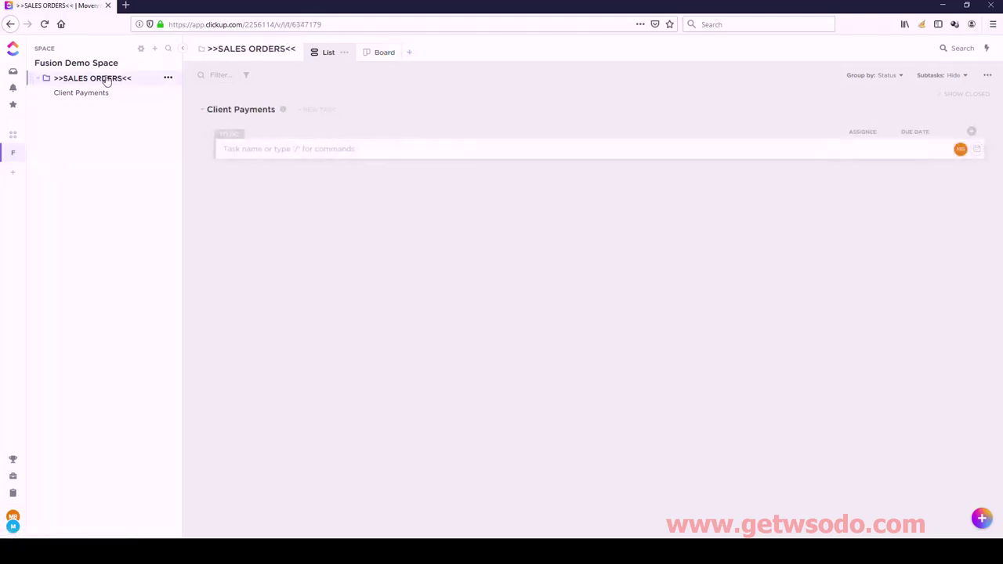
{"action": "right_click", "coordinate": [113, 82]}
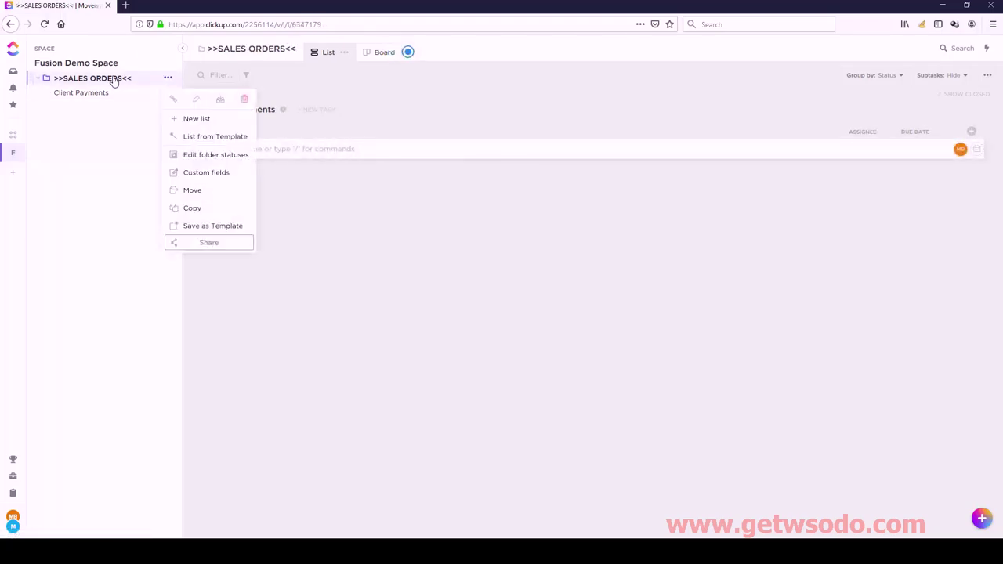
{"action": "left_click", "coordinate": [202, 120]}
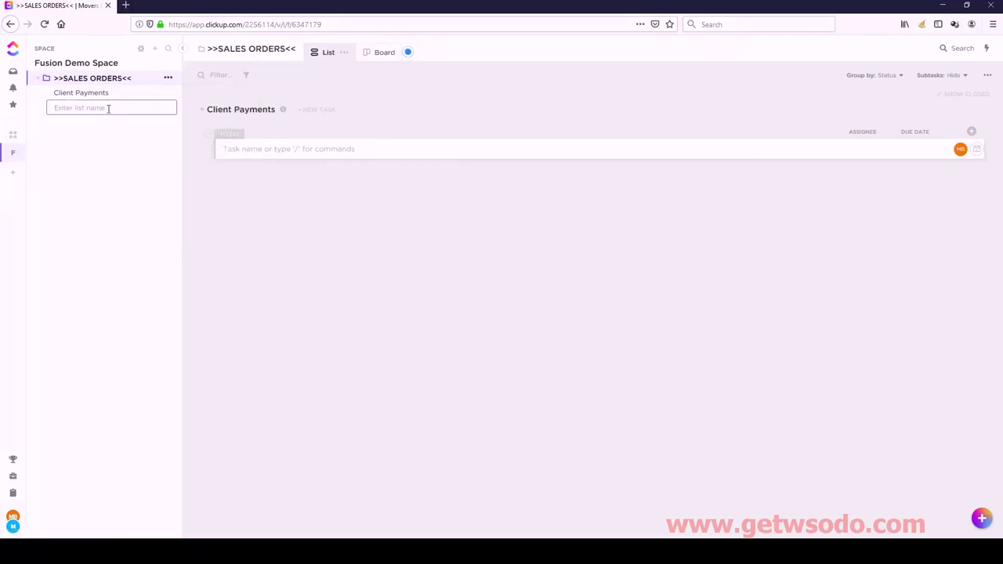
{"action": "type", "text": "Client Onboarding Form Submitted"}
{"action": "key", "text": "Return"}
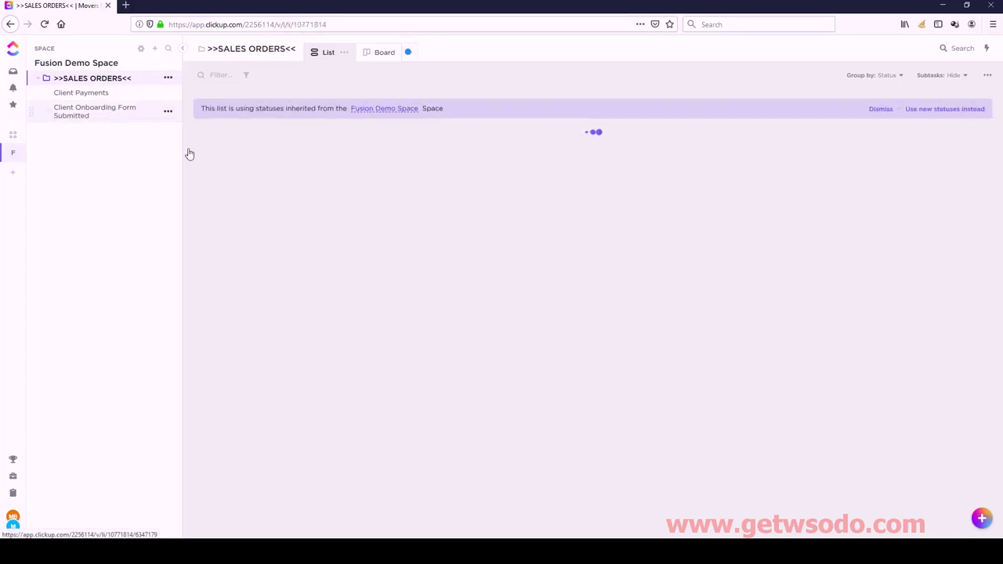
{"action": "left_click", "coordinate": [81, 79]}
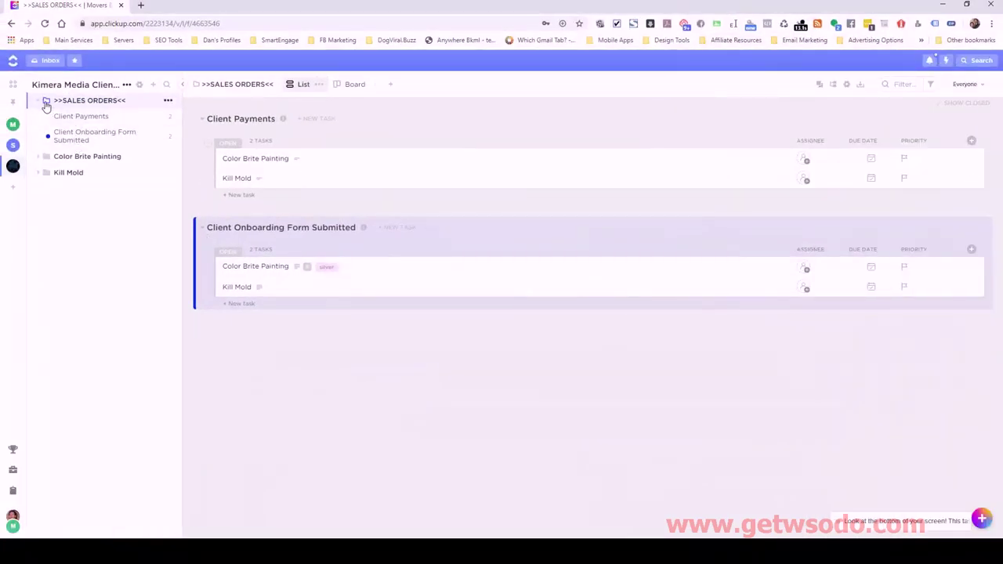
Collapse the >>SALES ORDERS<< folder so its lists are hidden
{"action": "left_click", "coordinate": [40, 104]}
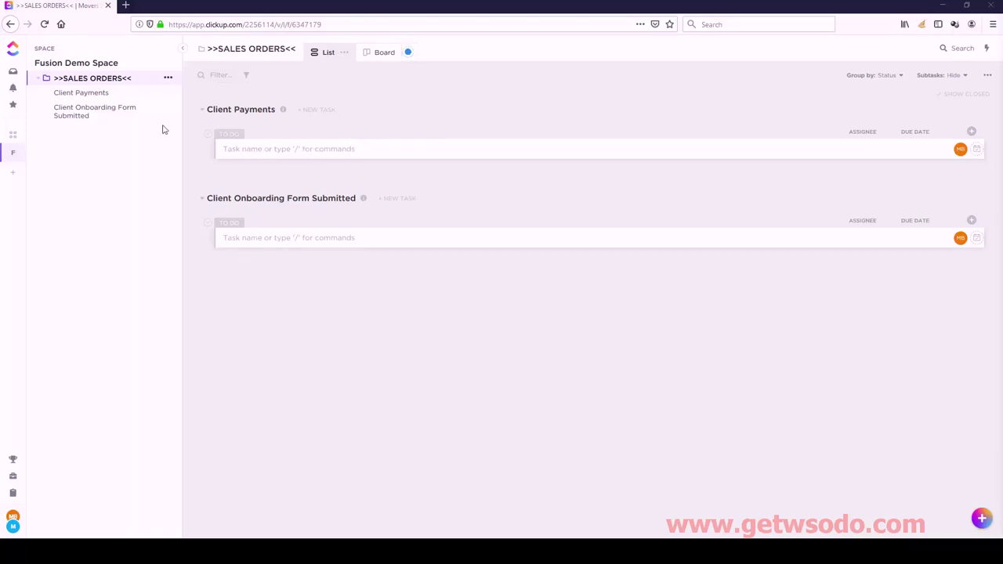
{"action": "left_click", "coordinate": [36, 80]}
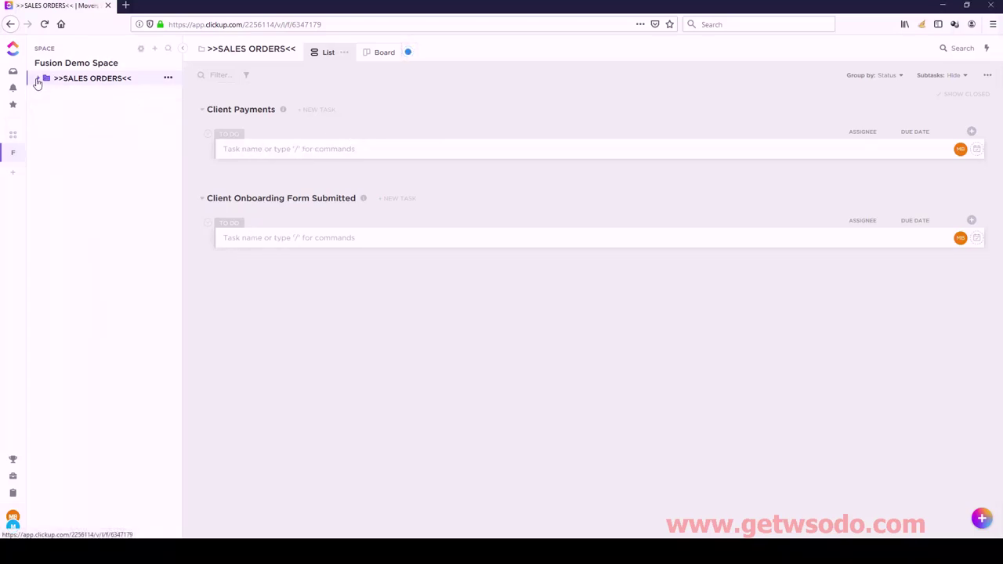
{"action": "left_click", "coordinate": [37, 79]}
{"action": "left_click", "coordinate": [39, 80]}
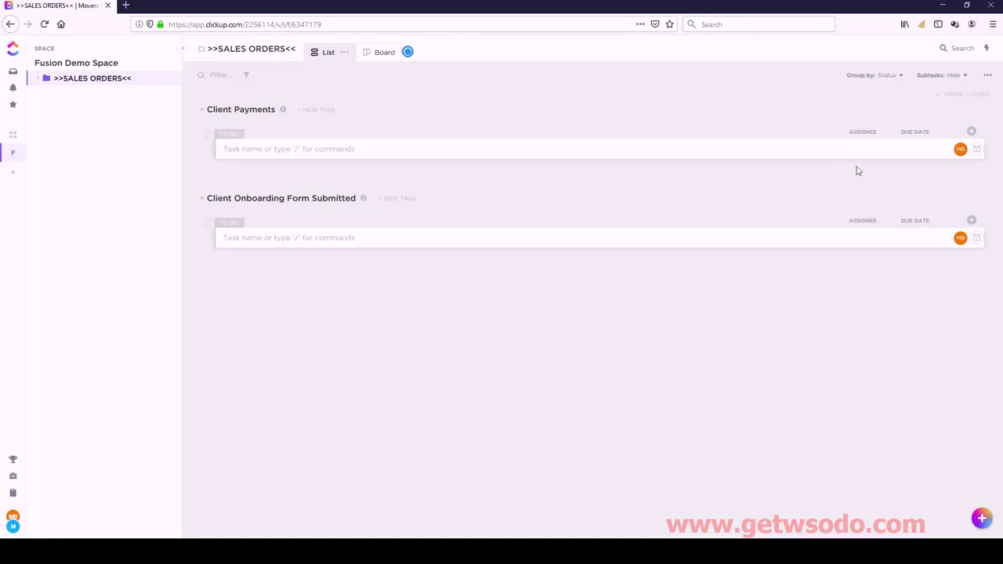
Start a CSV import for the workspace and upload the spreadsheet Fusion Protocol Clickup Import File
{"action": "left_click", "coordinate": [13, 521]}
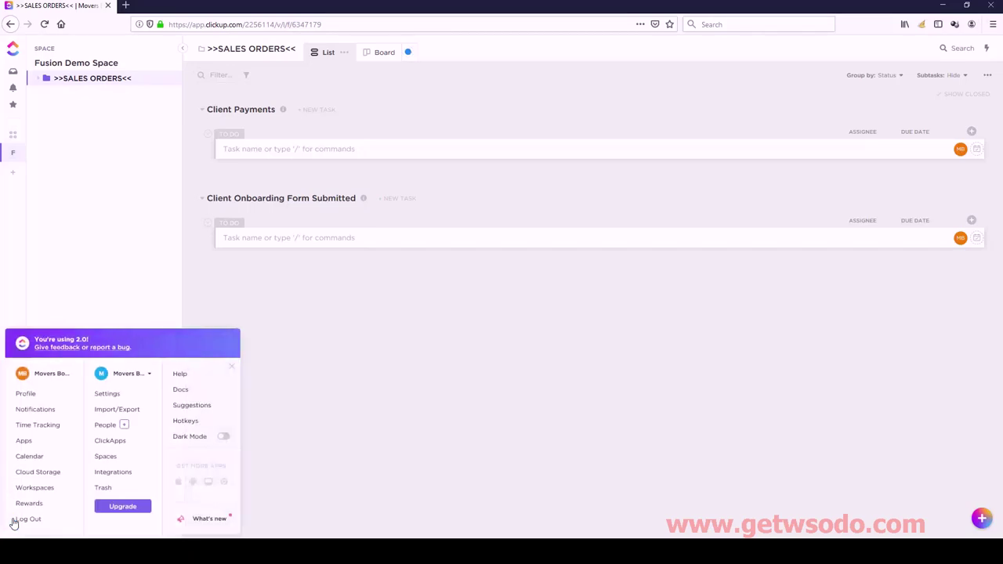
{"action": "left_click", "coordinate": [116, 409]}
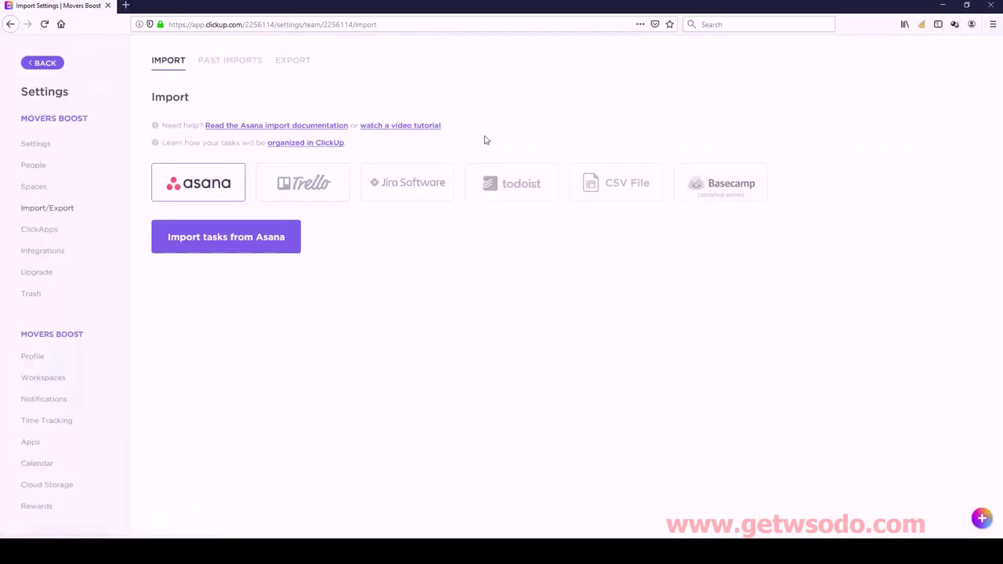
{"action": "left_click", "coordinate": [621, 185]}
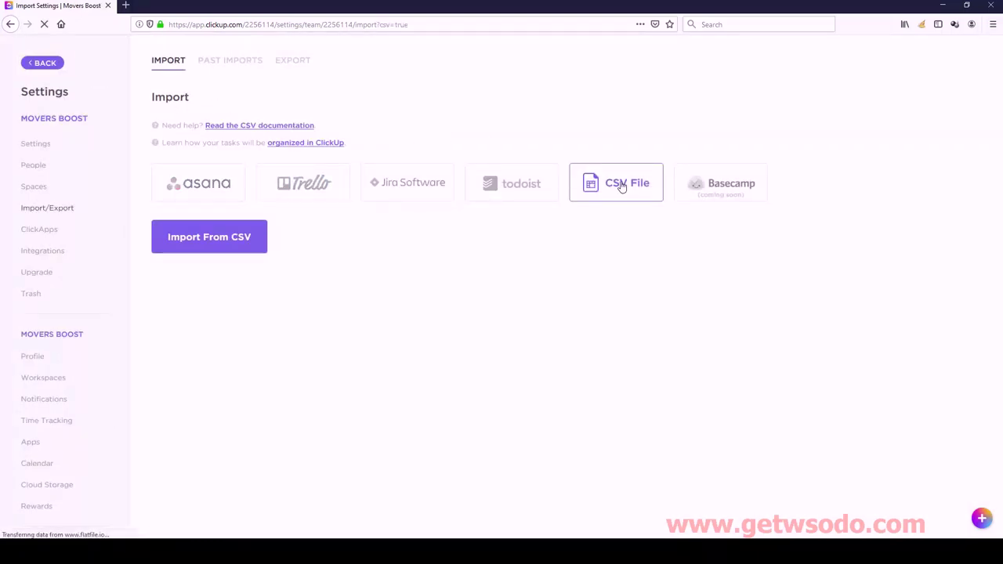
{"action": "left_click", "coordinate": [210, 238]}
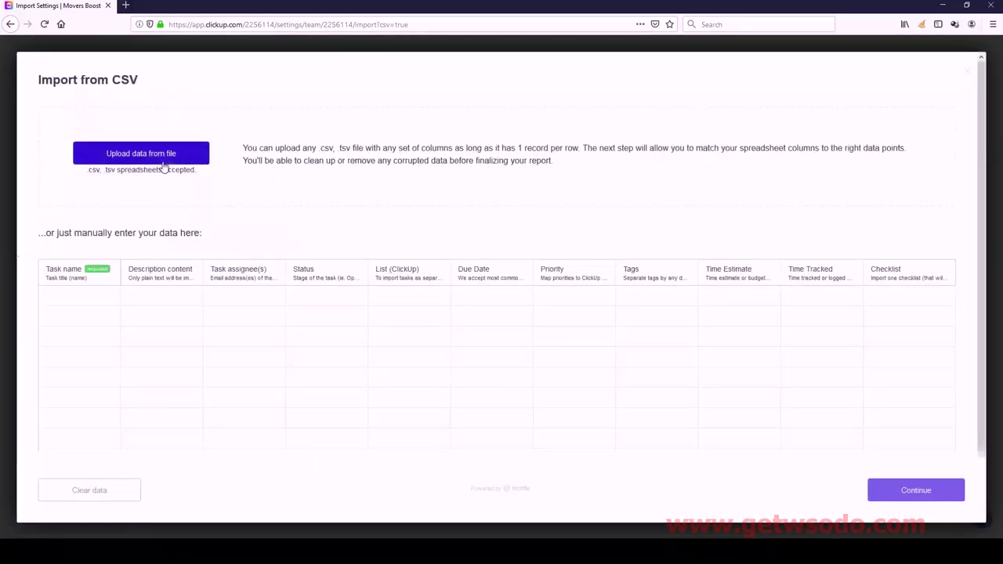
{"action": "left_click", "coordinate": [157, 156]}
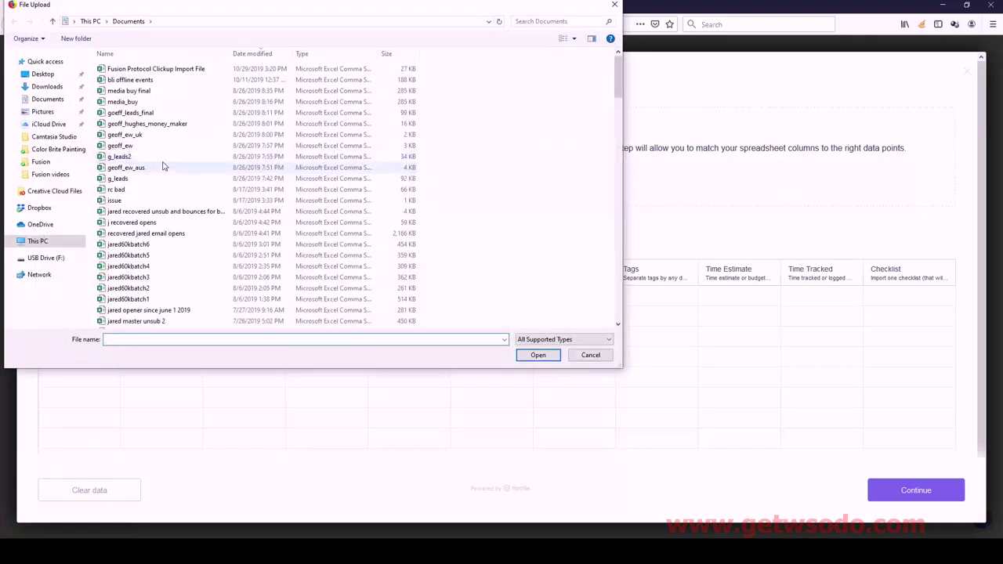
{"action": "left_click", "coordinate": [149, 70]}
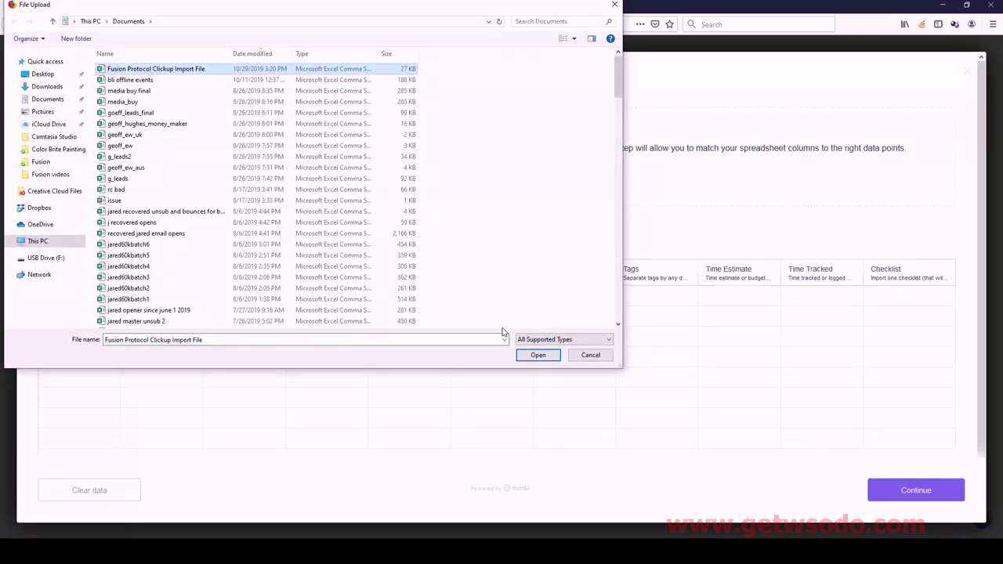
{"action": "left_click", "coordinate": [538, 355]}
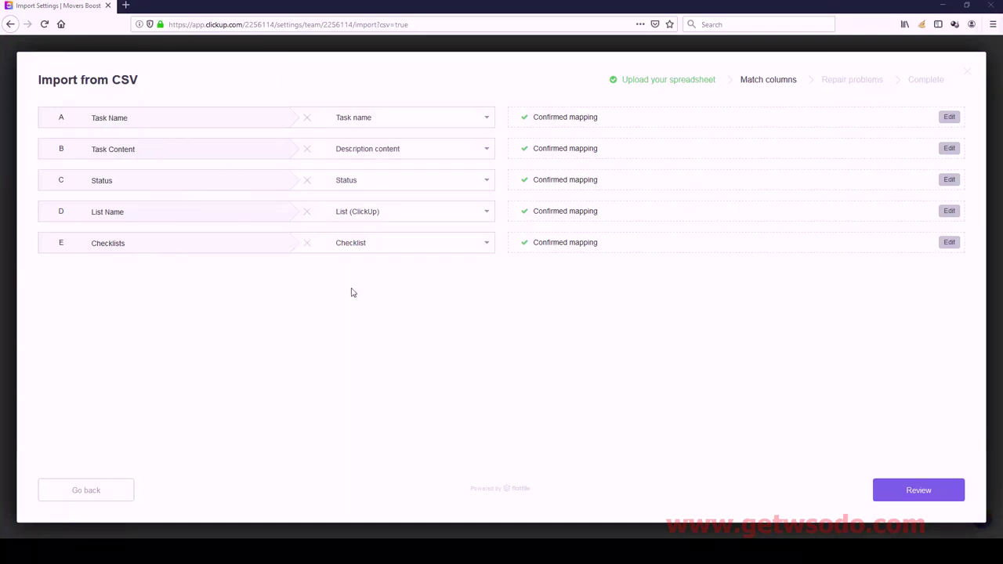
Review the matched CSV columns and submit the task data for import
{"action": "left_click", "coordinate": [918, 490]}
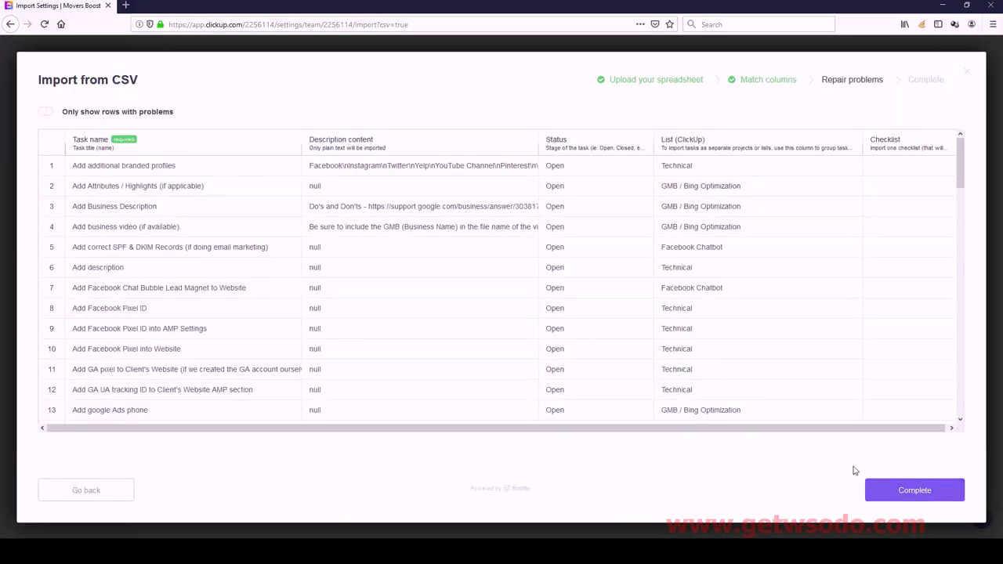
{"action": "left_click", "coordinate": [914, 491]}
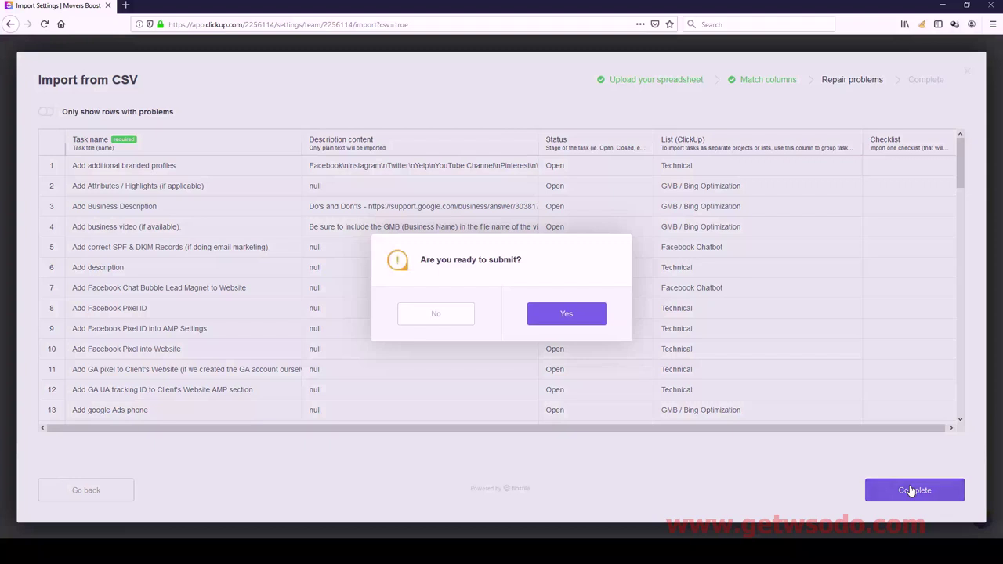
{"action": "left_click", "coordinate": [560, 314]}
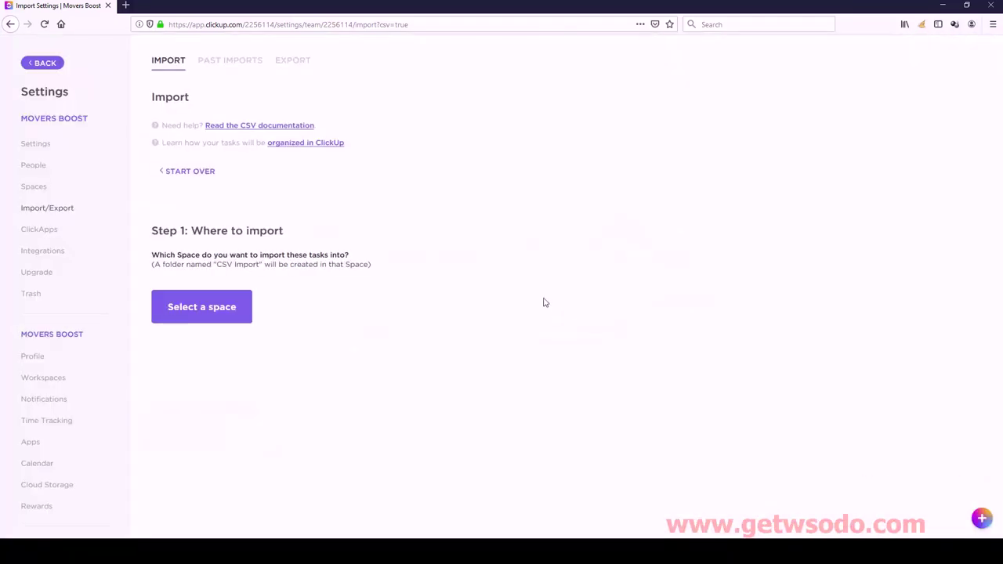
Choose Fusion Demo Space as the import destination and accept comma as the checklist delimiter, continuing to the status mapping
{"action": "left_click", "coordinate": [194, 307]}
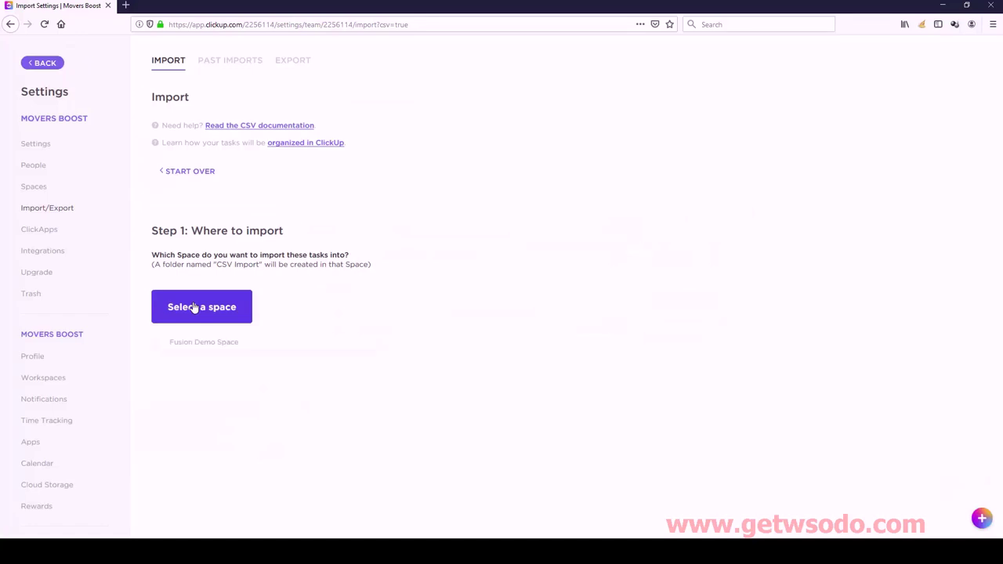
{"action": "left_click", "coordinate": [221, 346]}
{"action": "scroll", "coordinate": [242, 358], "scroll_direction": "down", "scroll_amount": 1}
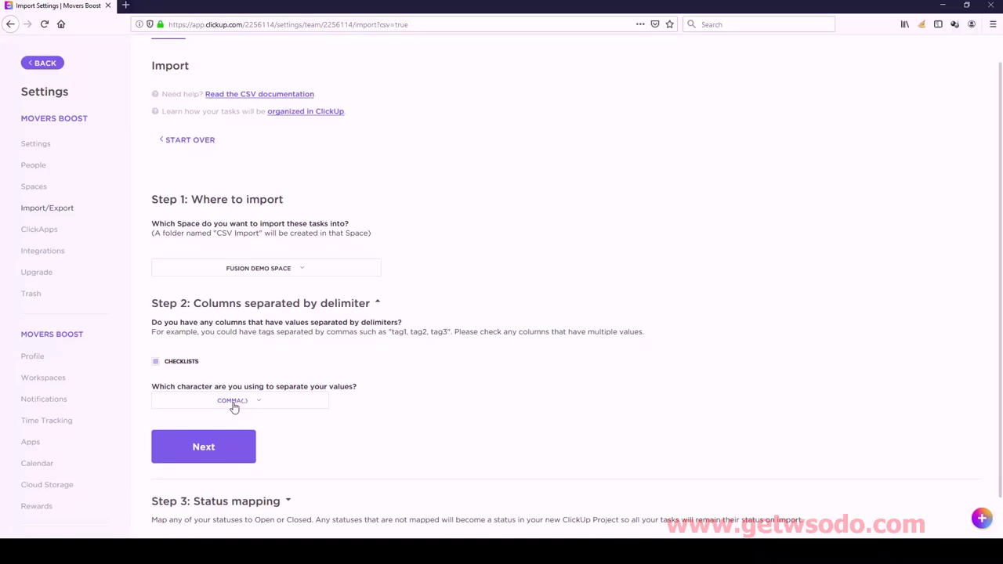
{"action": "left_click", "coordinate": [203, 448]}
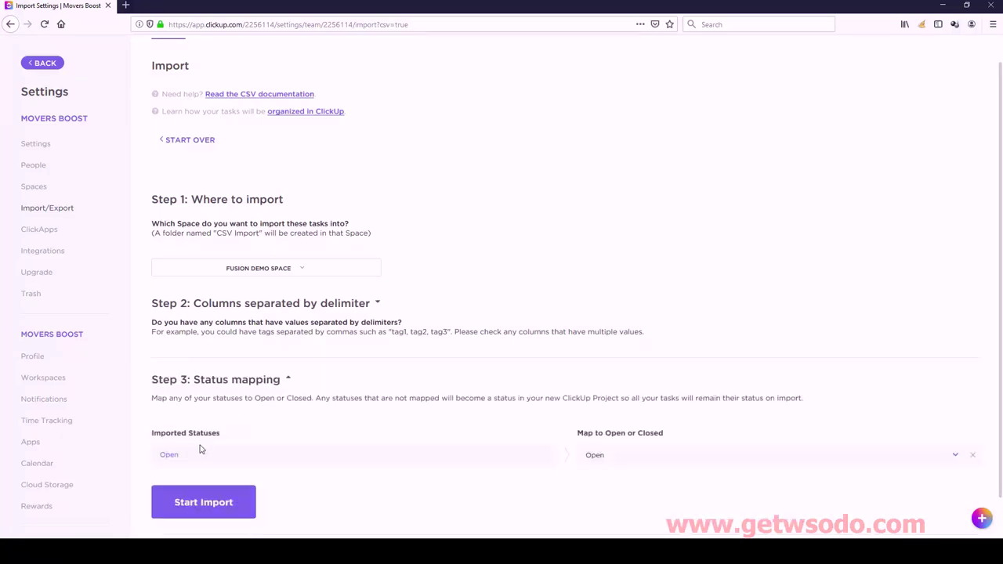
{"action": "scroll", "coordinate": [174, 454], "scroll_direction": "down", "scroll_amount": 1}
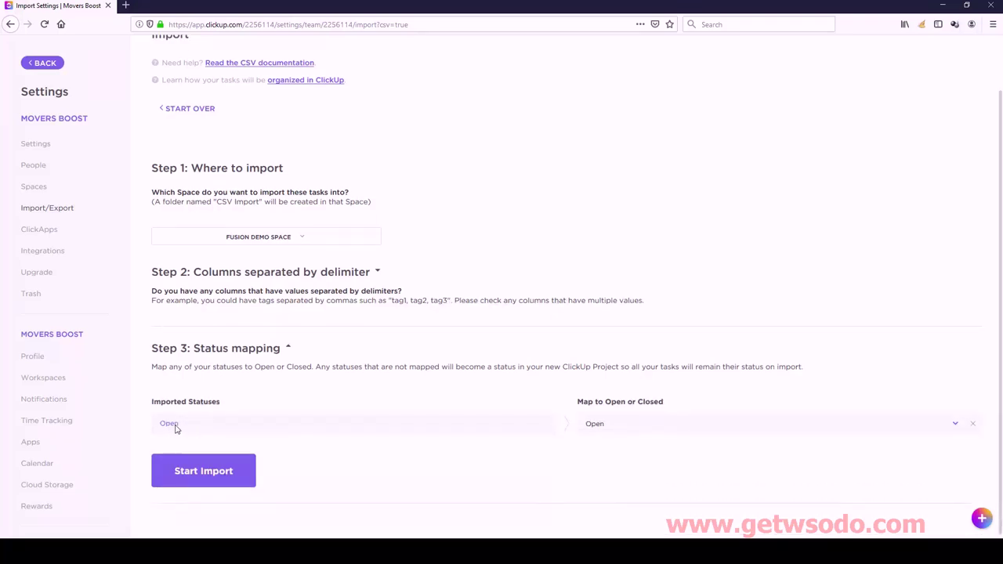
Start the CSV import with the imported Open status mapped to Open, and check the import's status
{"action": "left_click", "coordinate": [199, 474]}
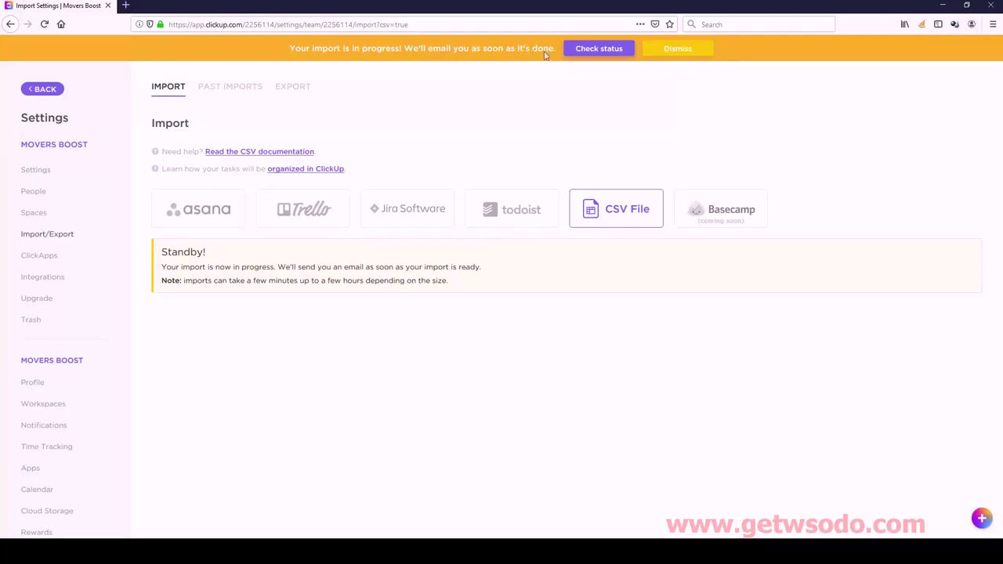
{"action": "left_click", "coordinate": [589, 52]}
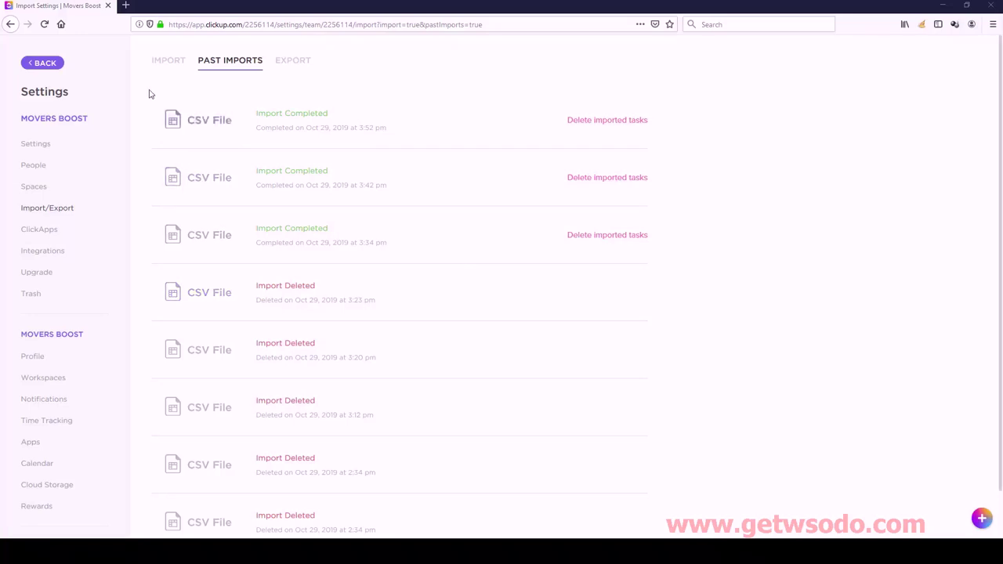
Return from the settings to Fusion Demo Space and reload the page to refresh its folder list
{"action": "left_click", "coordinate": [44, 63]}
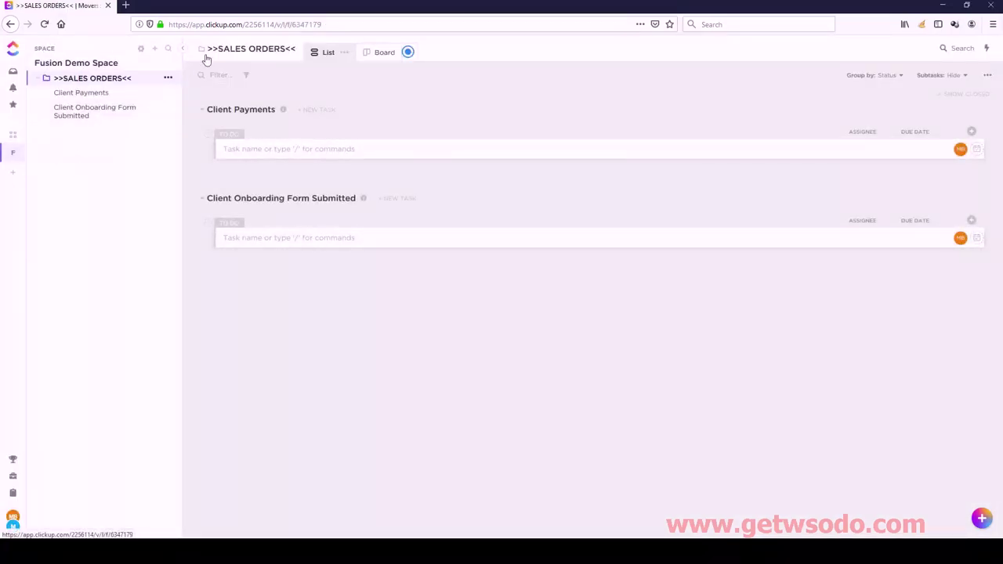
{"action": "left_click", "coordinate": [43, 82]}
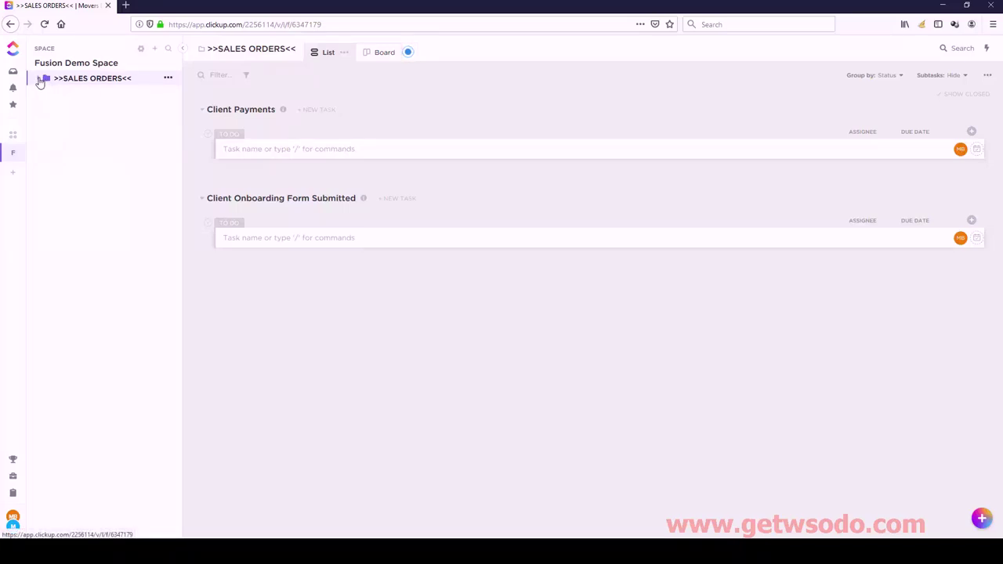
{"action": "left_click", "coordinate": [38, 79]}
{"action": "left_click", "coordinate": [40, 81]}
{"action": "left_click", "coordinate": [214, 25]}
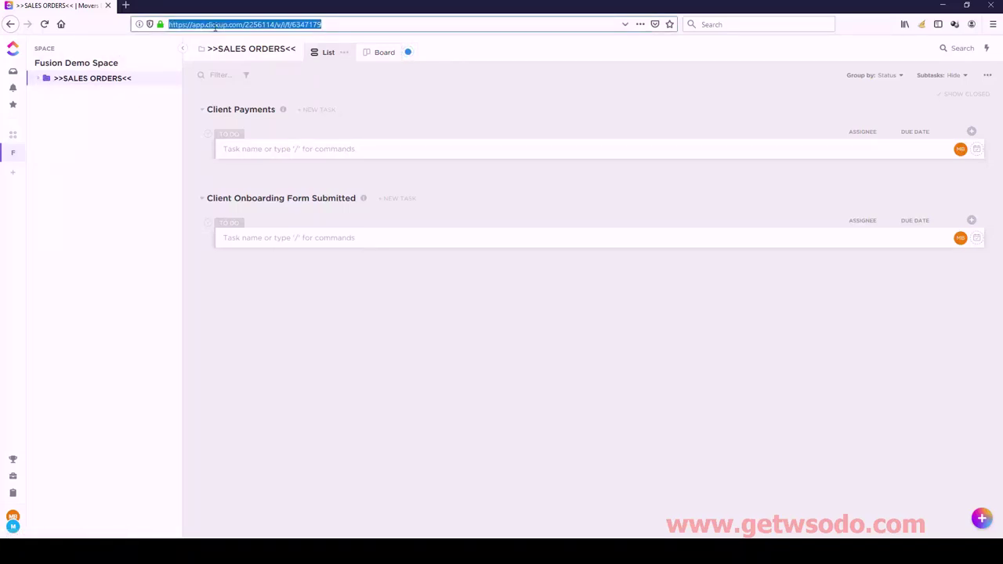
{"action": "key", "text": "Return"}
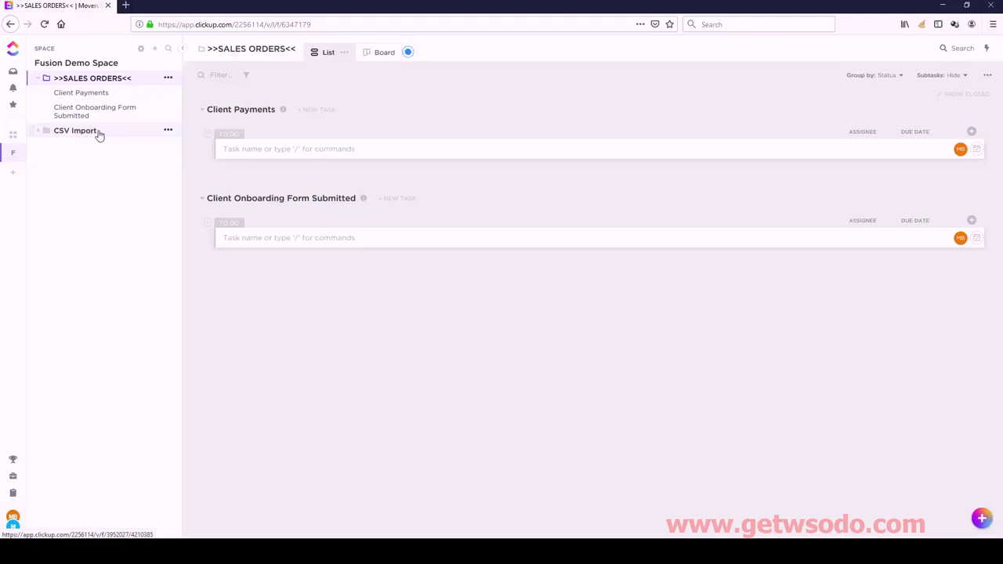
Rename the CSV Import folder as Client Name Template
{"action": "left_click", "coordinate": [167, 131]}
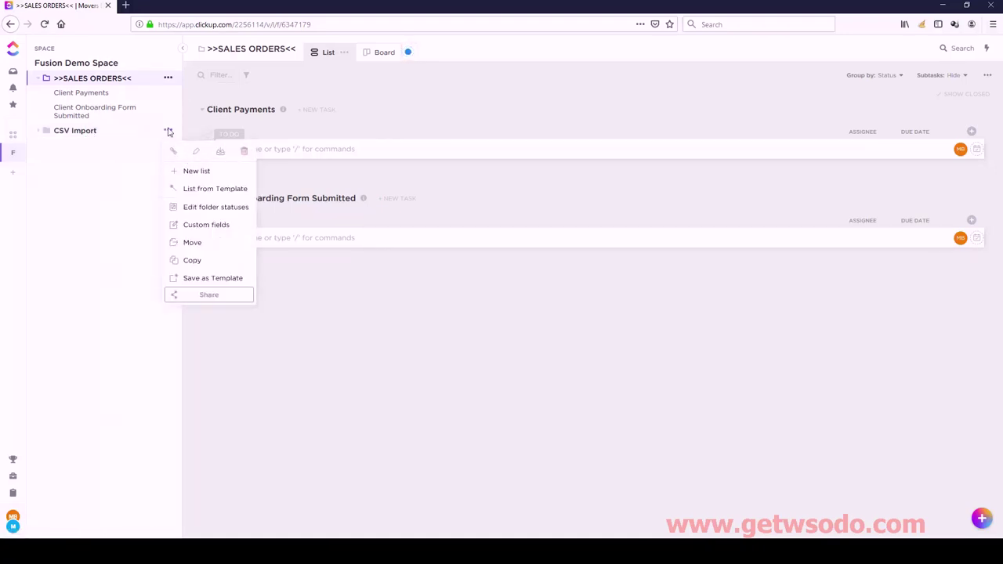
{"action": "left_click", "coordinate": [167, 132]}
{"action": "left_click", "coordinate": [168, 131]}
{"action": "left_click", "coordinate": [168, 132]}
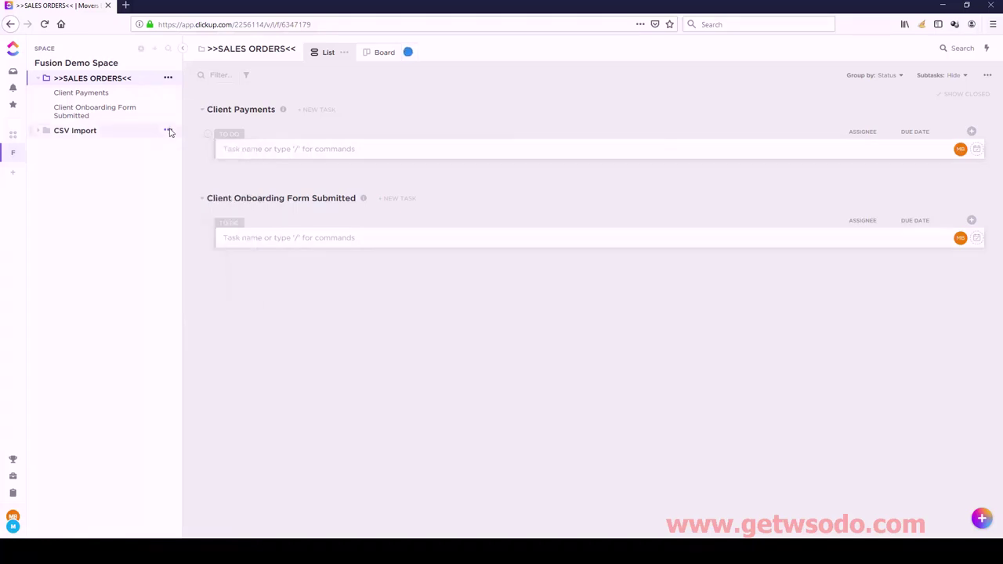
{"action": "right_click", "coordinate": [120, 137]}
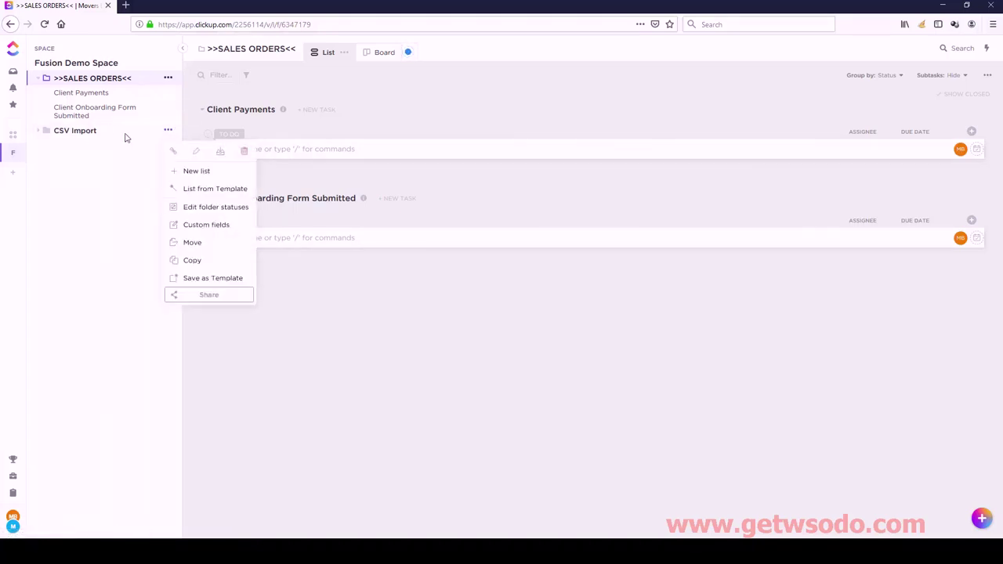
{"action": "left_click", "coordinate": [197, 155]}
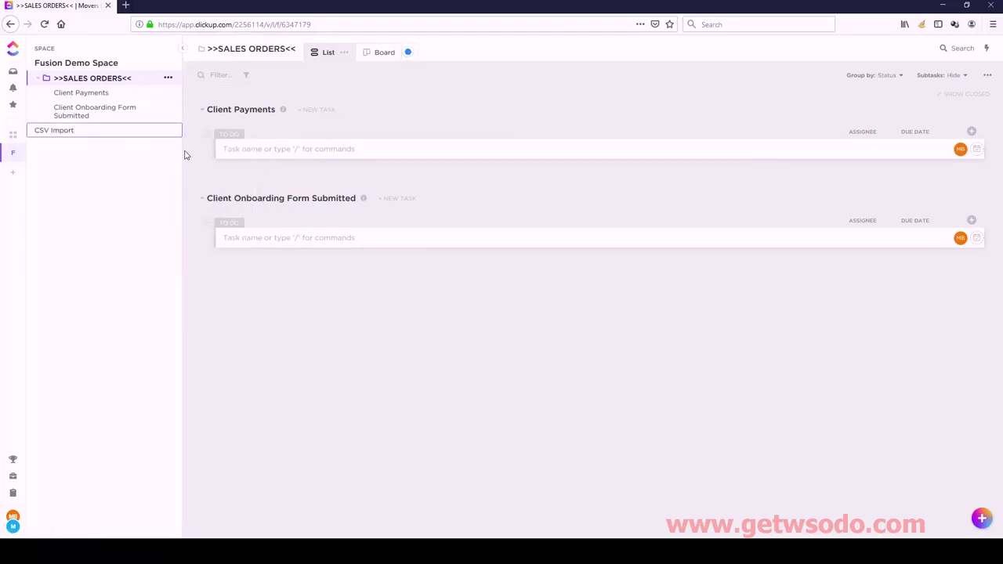
{"action": "key", "text": "ctrl+a"}
{"action": "type", "text": "Client Name Templatete"}
{"action": "key", "text": "Return"}
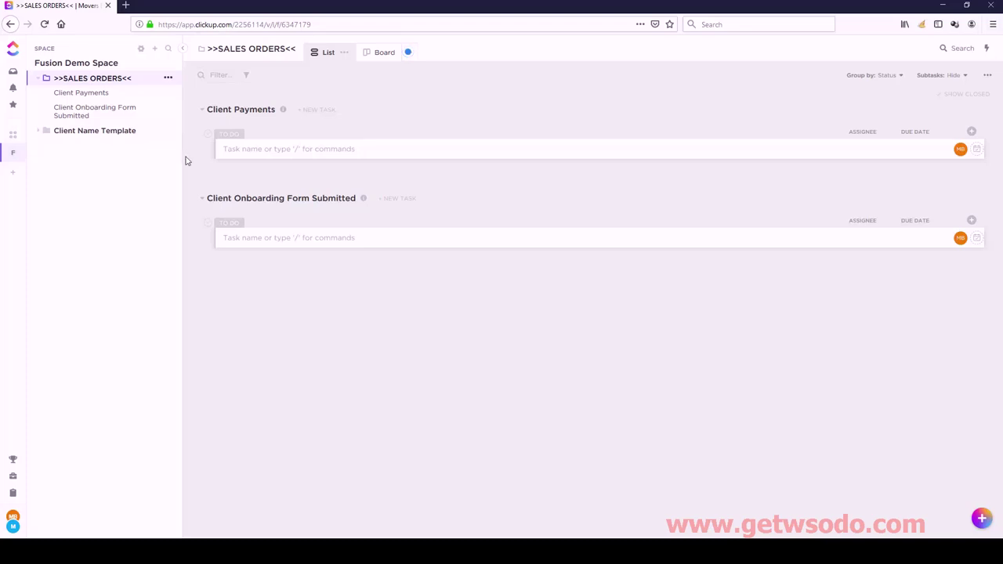
Open the Client Name Template folder and look through its imported lists and tasks
{"action": "right_click", "coordinate": [127, 136]}
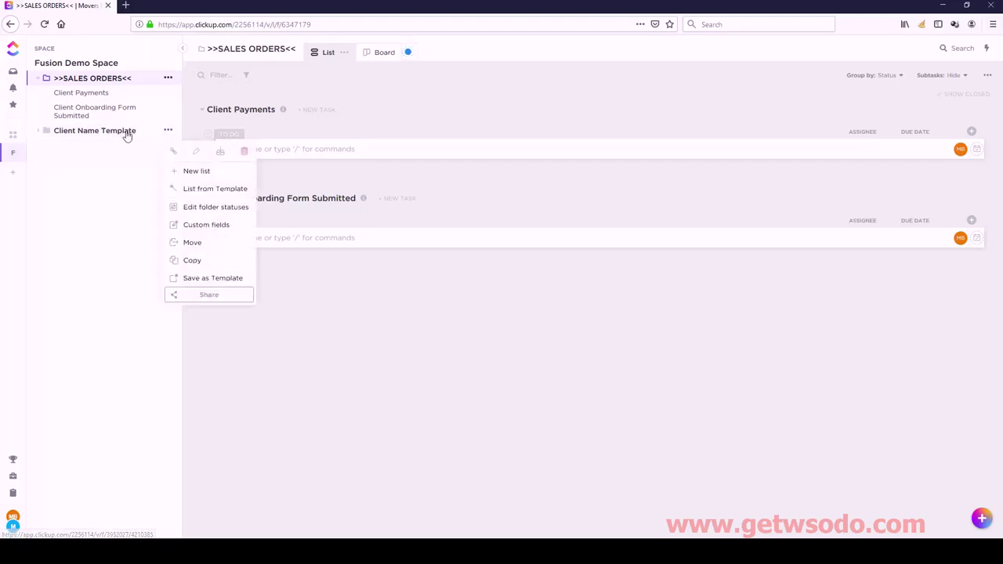
{"action": "left_click", "coordinate": [86, 195]}
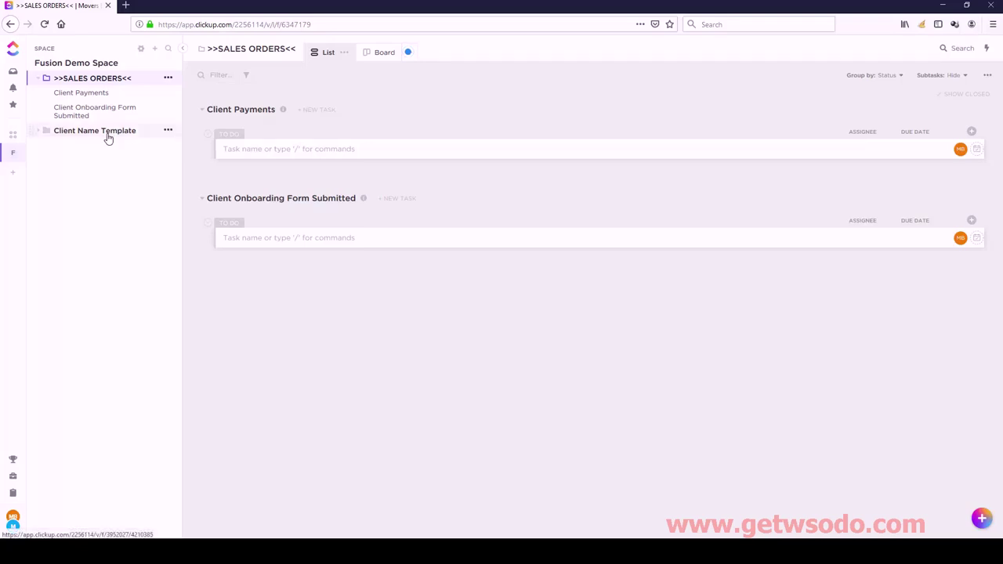
{"action": "left_click", "coordinate": [40, 131]}
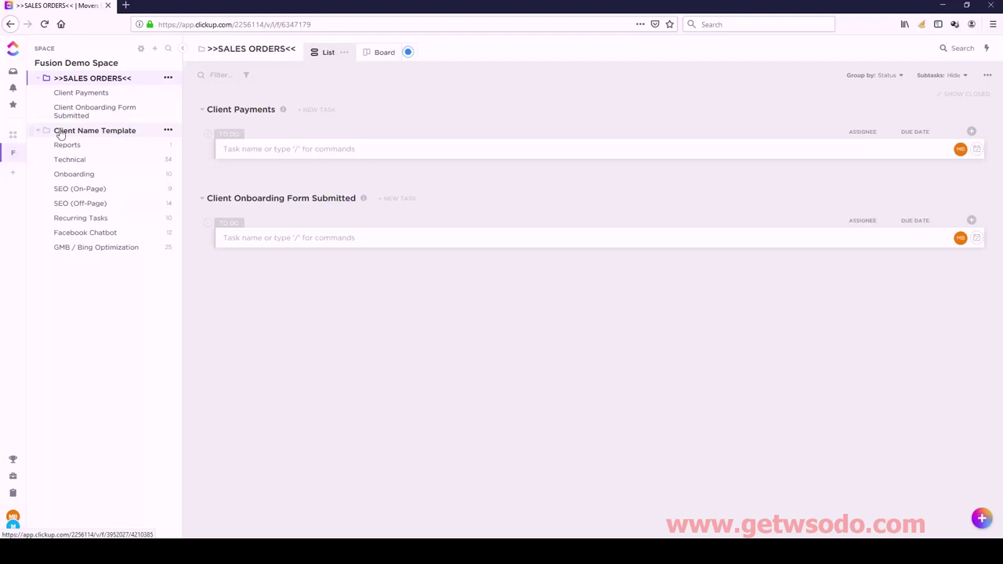
{"action": "left_click", "coordinate": [38, 131]}
{"action": "left_click", "coordinate": [38, 132]}
{"action": "left_click", "coordinate": [86, 132]}
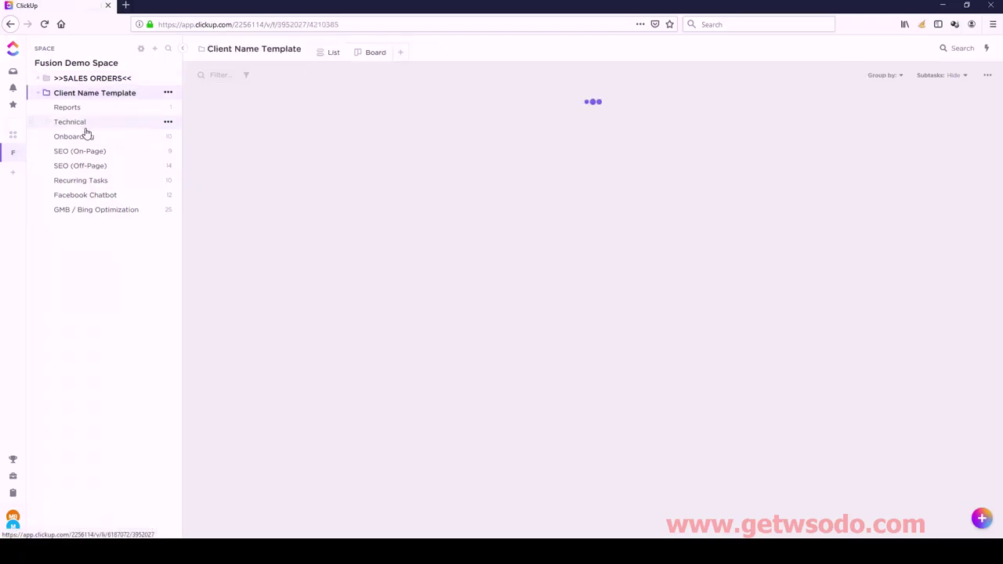
{"action": "scroll", "coordinate": [327, 220], "scroll_direction": "down", "scroll_amount": 10}
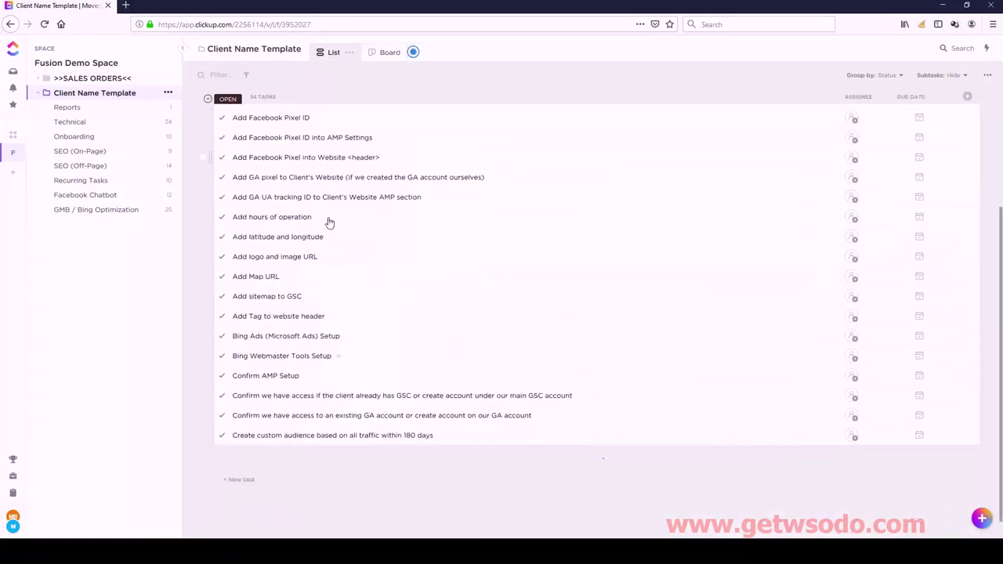
{"action": "scroll", "coordinate": [327, 217], "scroll_direction": "up", "scroll_amount": 10}
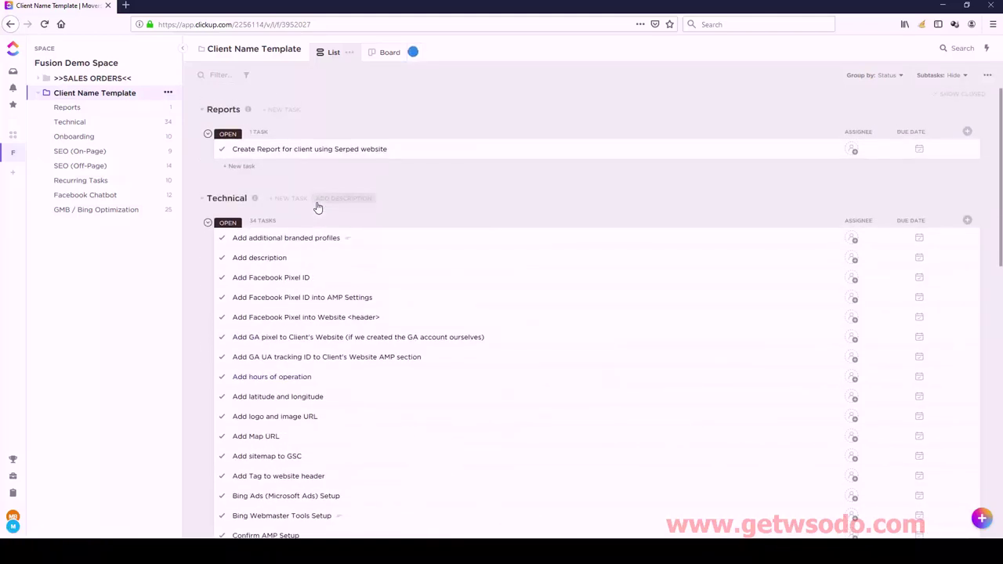
{"action": "left_click", "coordinate": [54, 98]}
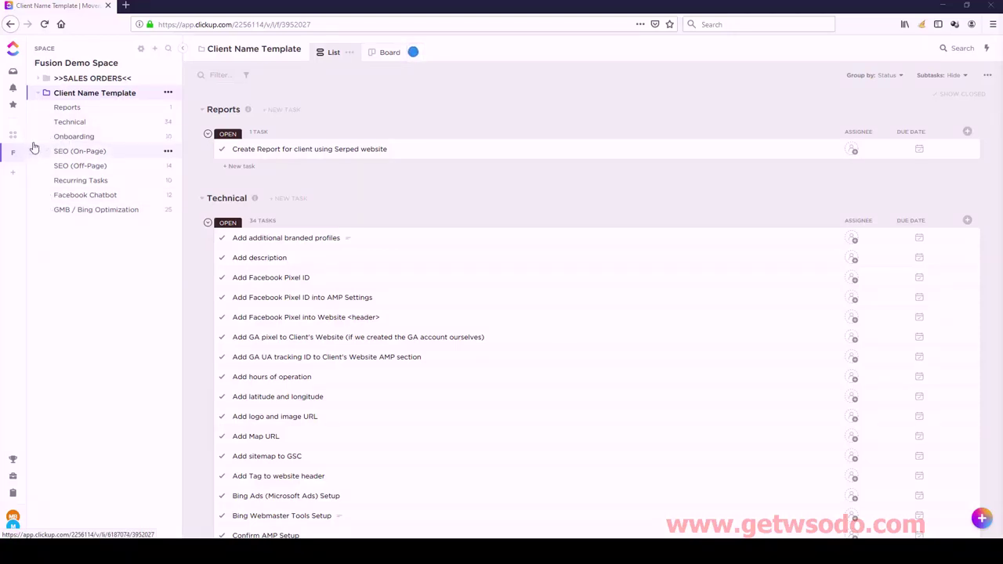
Reorder the Client Name Template lists to Onboarding, Technical, GMB / Bing Optimization, SEO (On-Page), SEO (Off-Page), Facebook Chatbot, Recurring Tasks, Reports
{"action": "left_click_drag", "start_coordinate": [32, 138], "coordinate": [34, 107]}
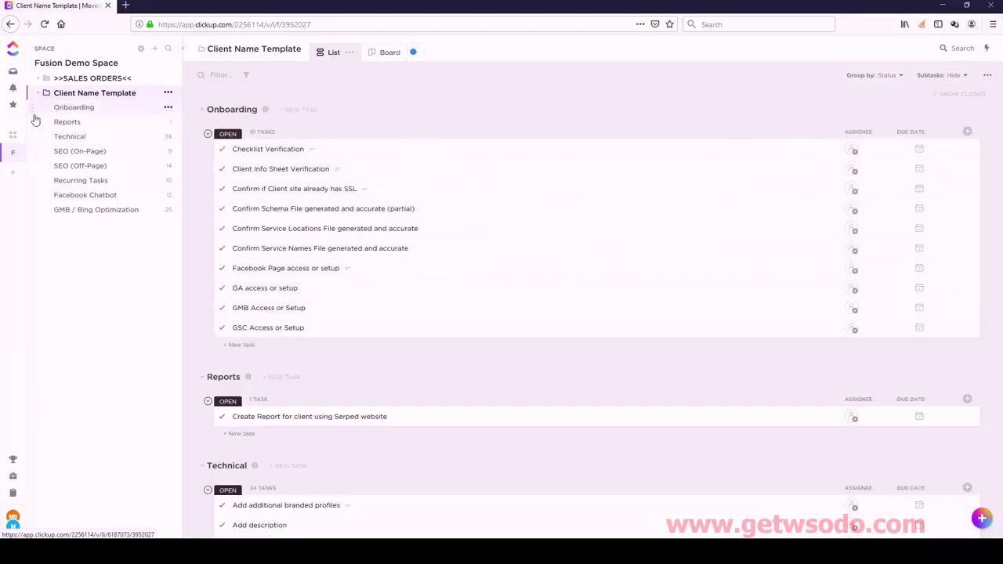
{"action": "left_click_drag", "start_coordinate": [33, 135], "coordinate": [33, 118]}
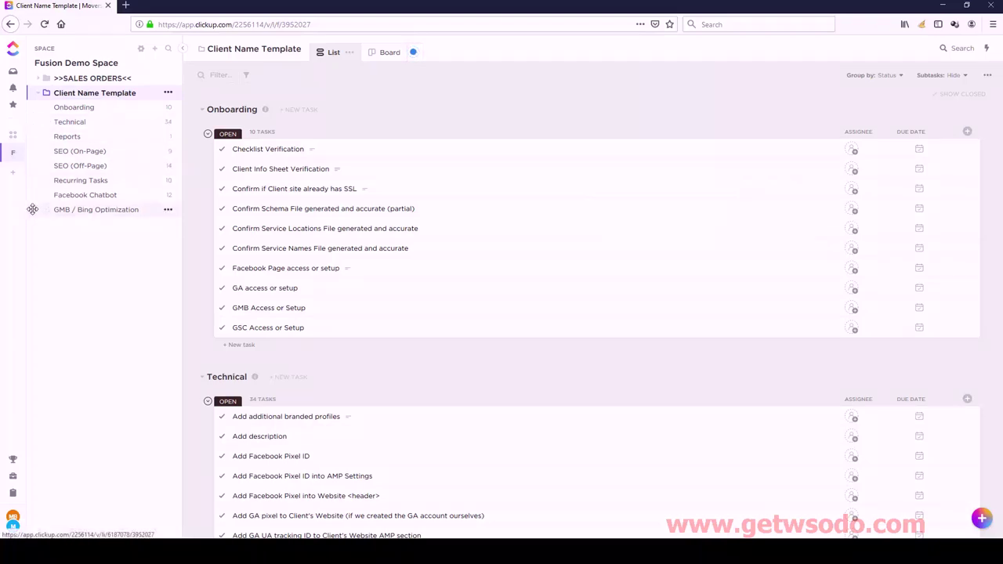
{"action": "left_click_drag", "start_coordinate": [32, 209], "coordinate": [33, 134]}
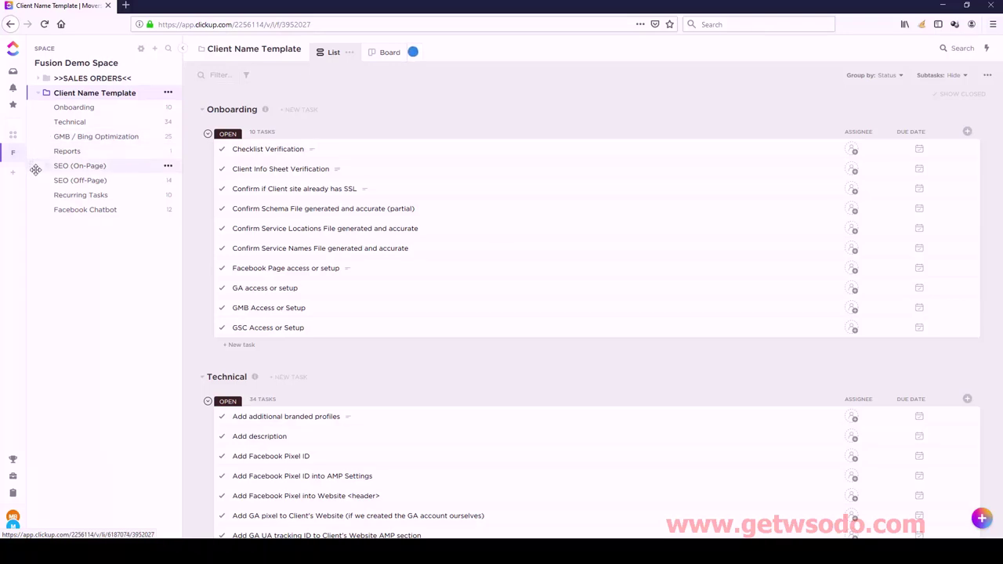
{"action": "left_click_drag", "start_coordinate": [34, 166], "coordinate": [33, 195]}
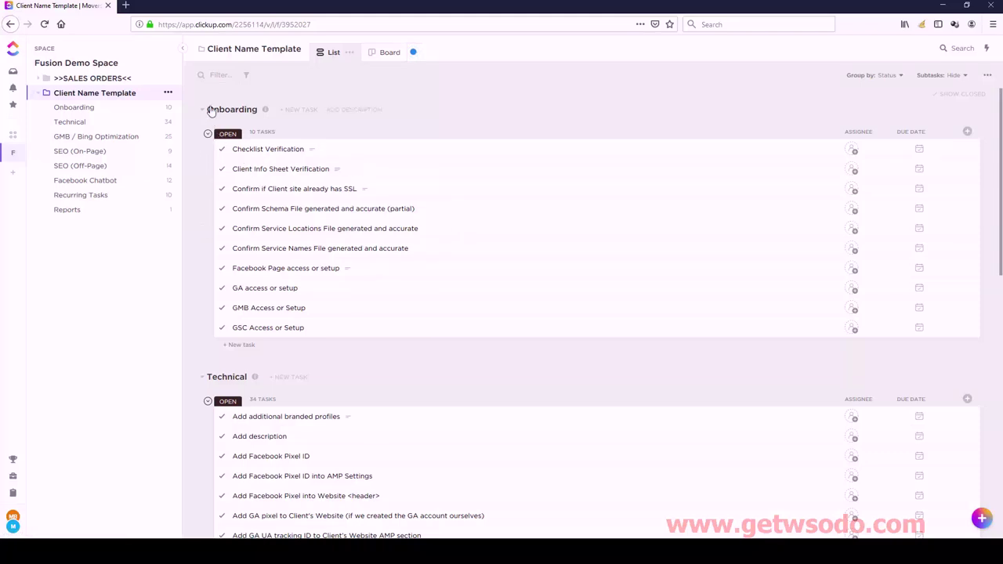
In the Onboarding list, convert all tasks from Client Info Sheet Verification through GSC Access or Setup into subtasks of Checklist Verification
{"action": "left_click", "coordinate": [71, 109]}
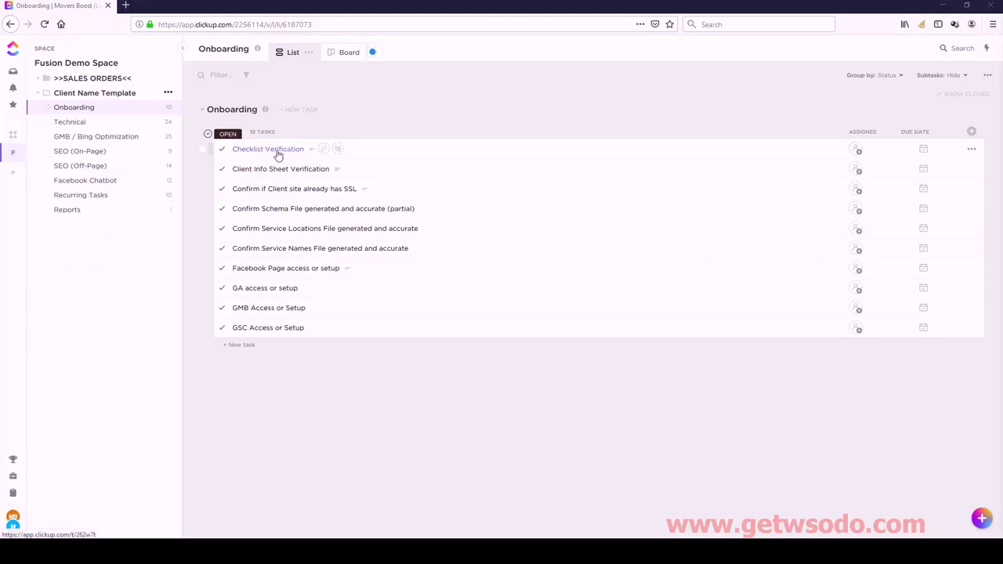
{"action": "left_click", "coordinate": [203, 173]}
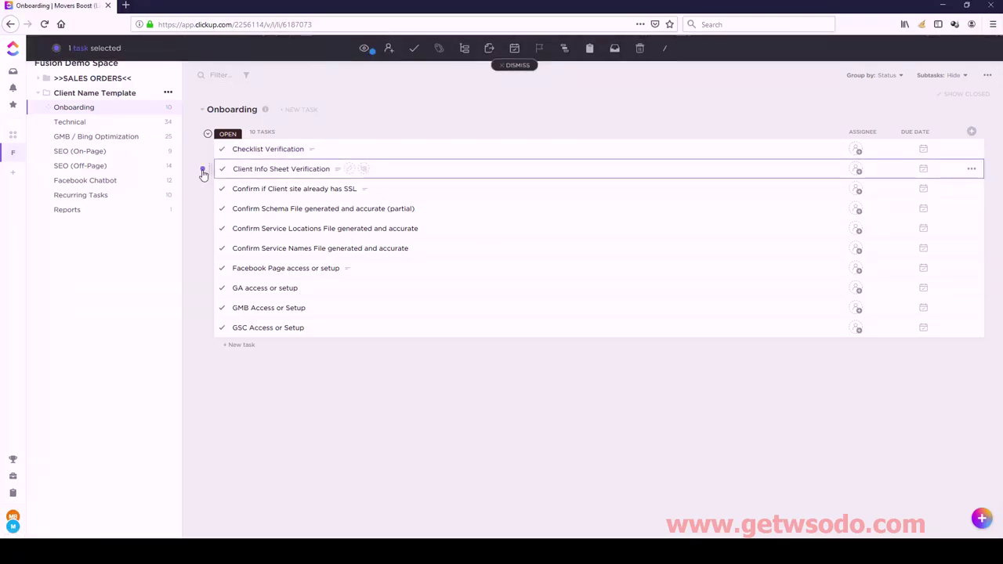
{"action": "left_click", "coordinate": [202, 328], "text": "shift"}
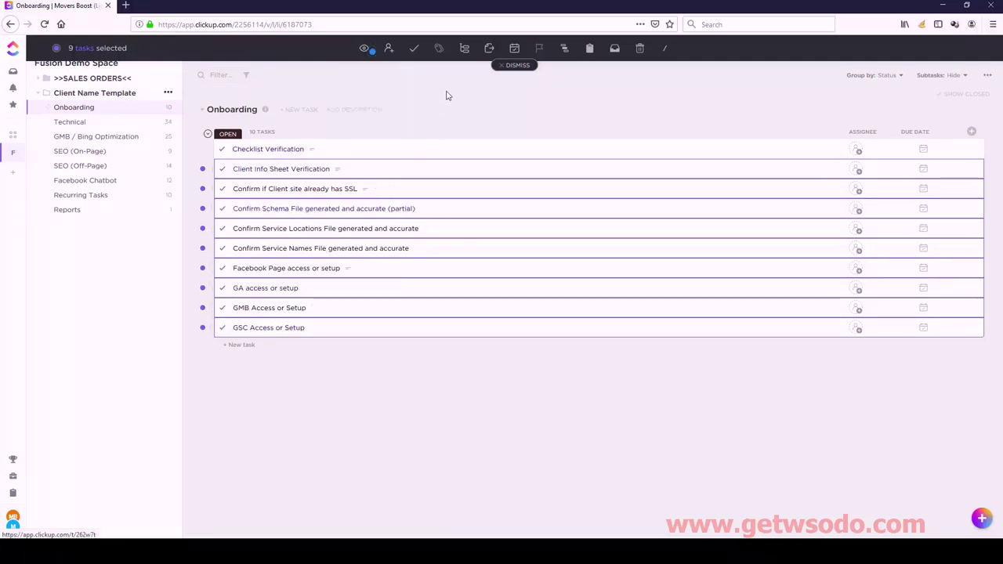
{"action": "left_click", "coordinate": [465, 50]}
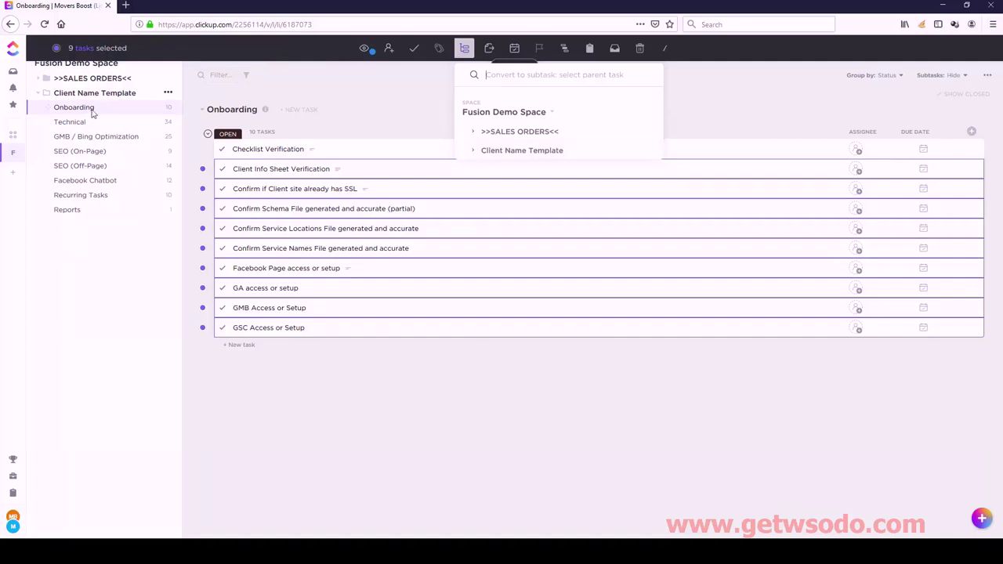
{"action": "left_click", "coordinate": [474, 153]}
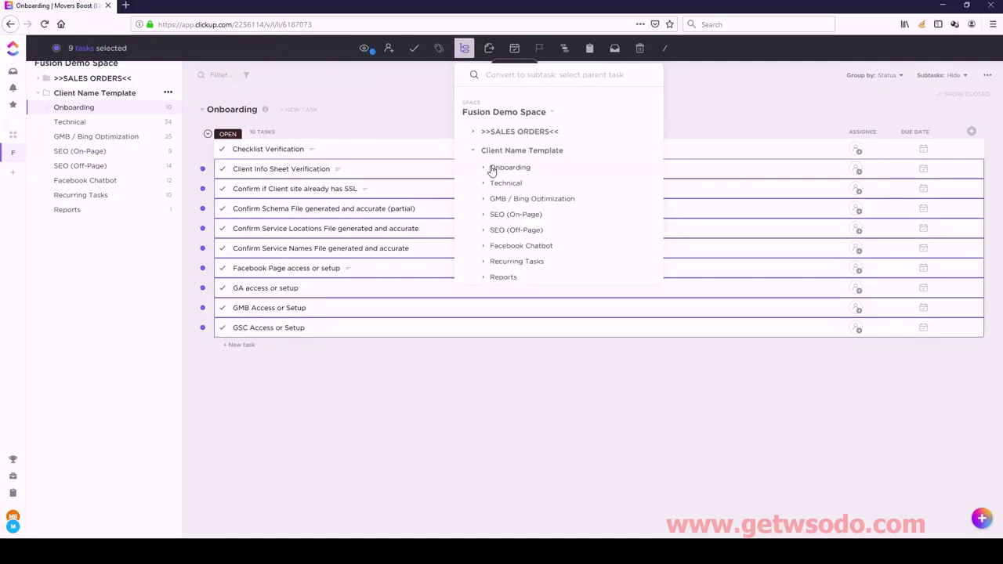
{"action": "left_click", "coordinate": [481, 168]}
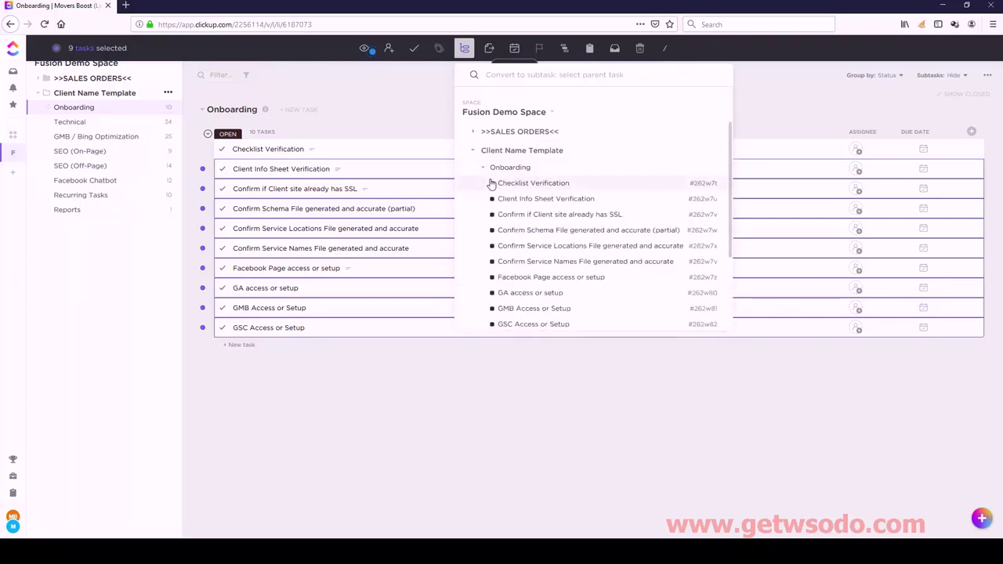
{"action": "left_click", "coordinate": [540, 185]}
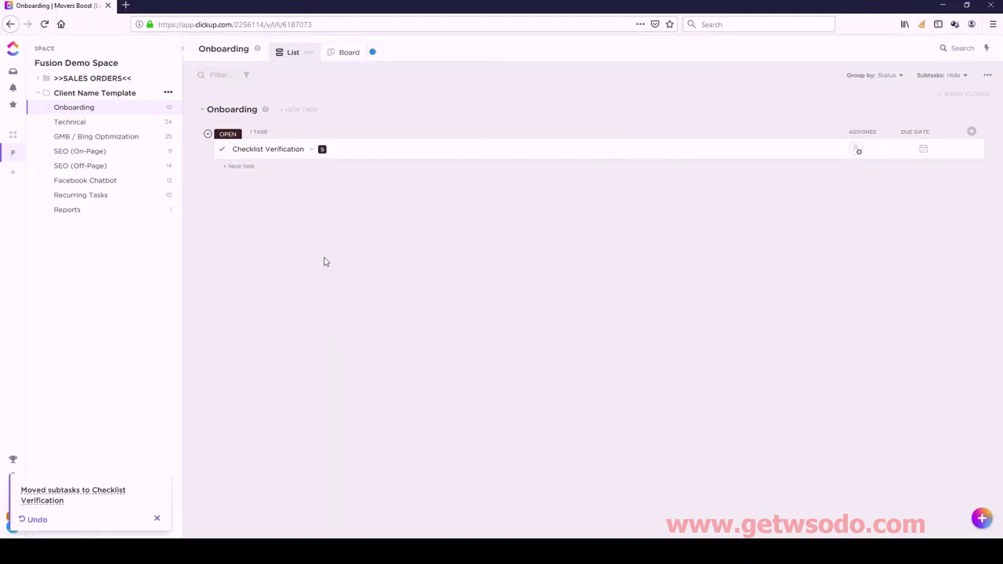
Open the Checklist Verification task, dismiss the task tray tip and order its subtasks by name
{"action": "left_click", "coordinate": [263, 154]}
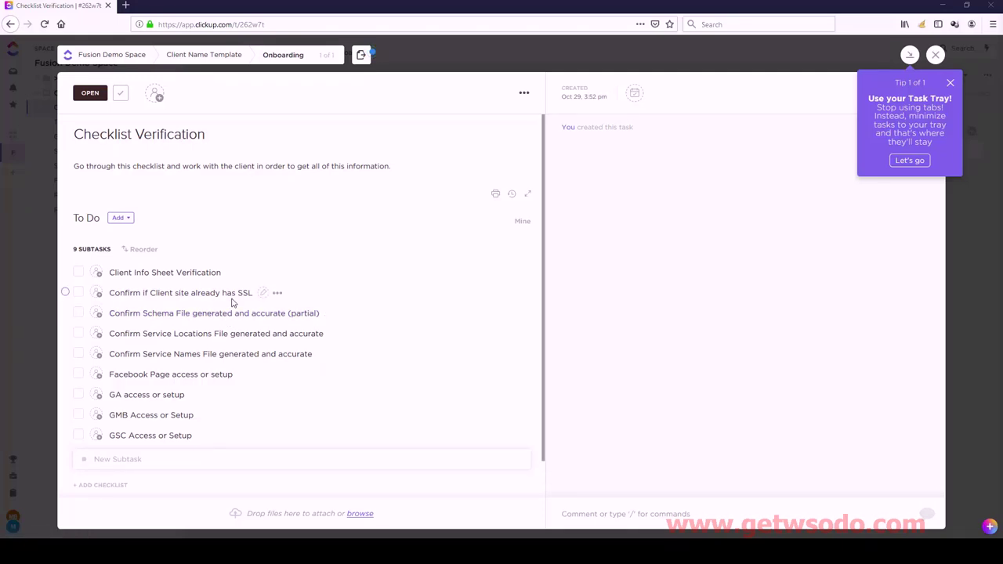
{"action": "left_click", "coordinate": [950, 83]}
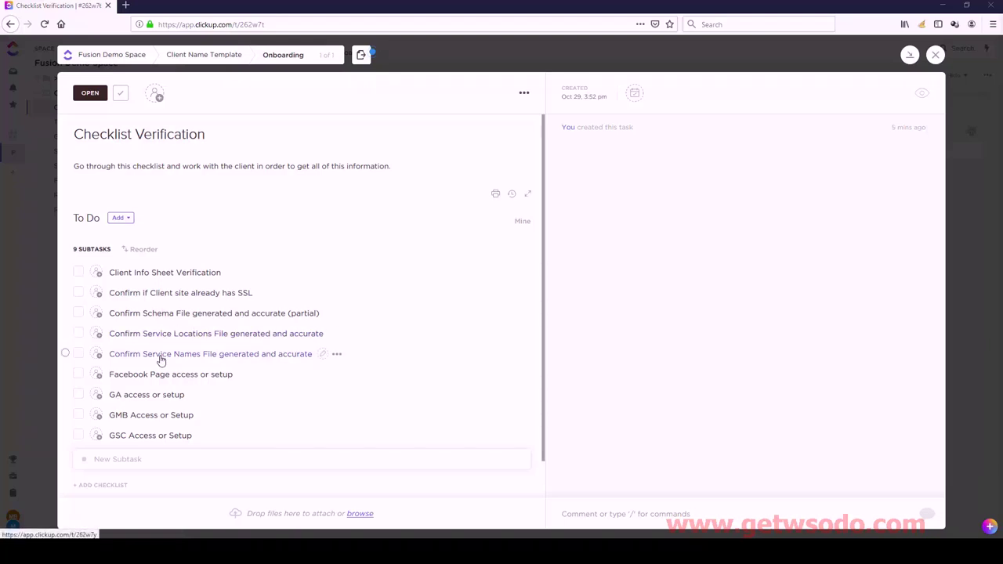
{"action": "left_click_drag", "start_coordinate": [166, 337], "coordinate": [174, 292]}
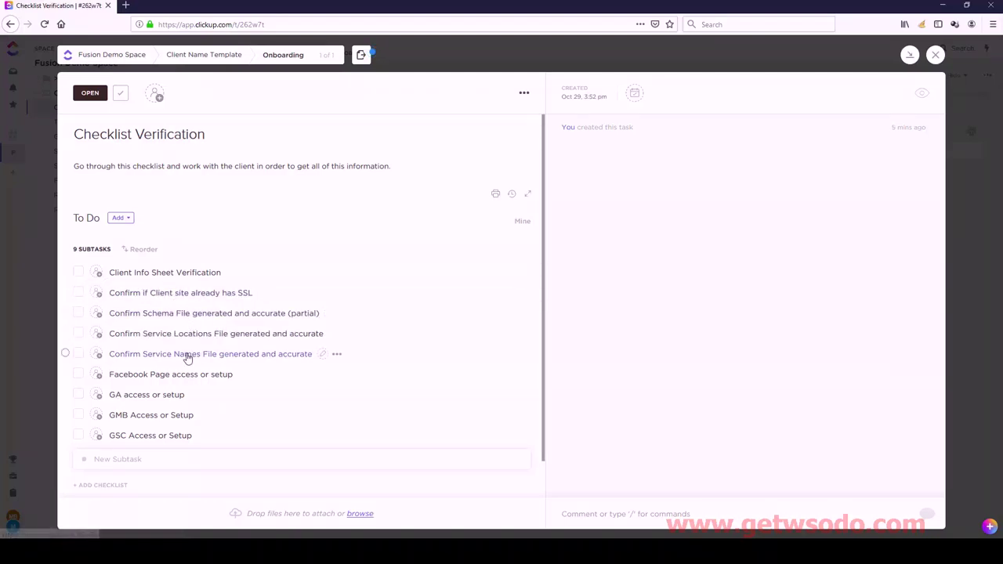
{"action": "left_click_drag", "start_coordinate": [121, 358], "coordinate": [137, 283]}
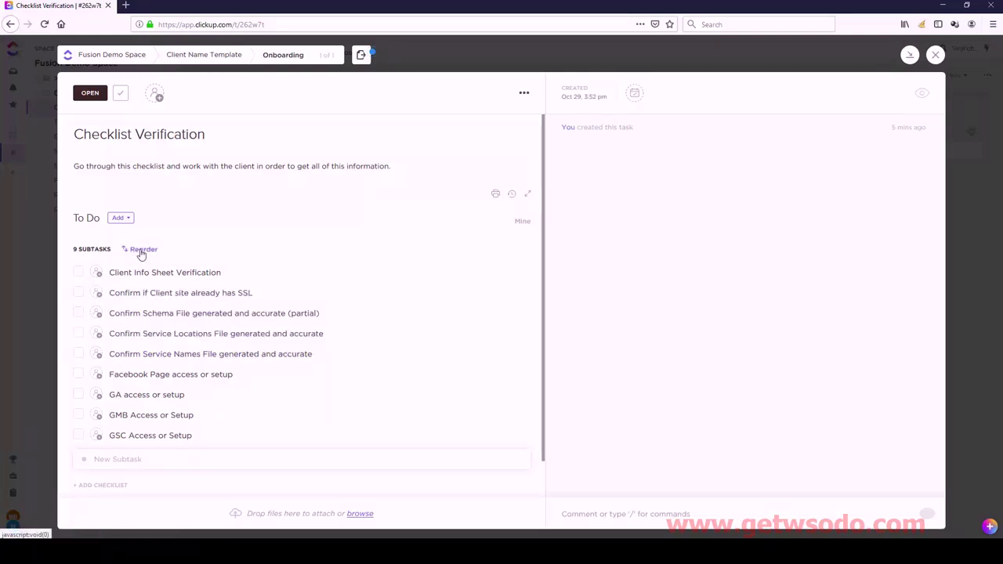
{"action": "left_click", "coordinate": [141, 250]}
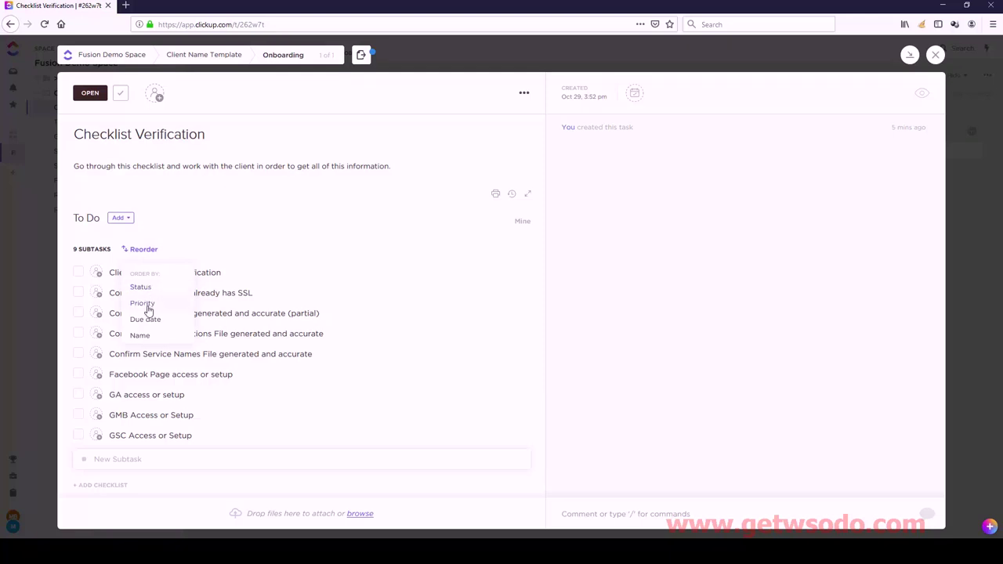
{"action": "left_click", "coordinate": [141, 337]}
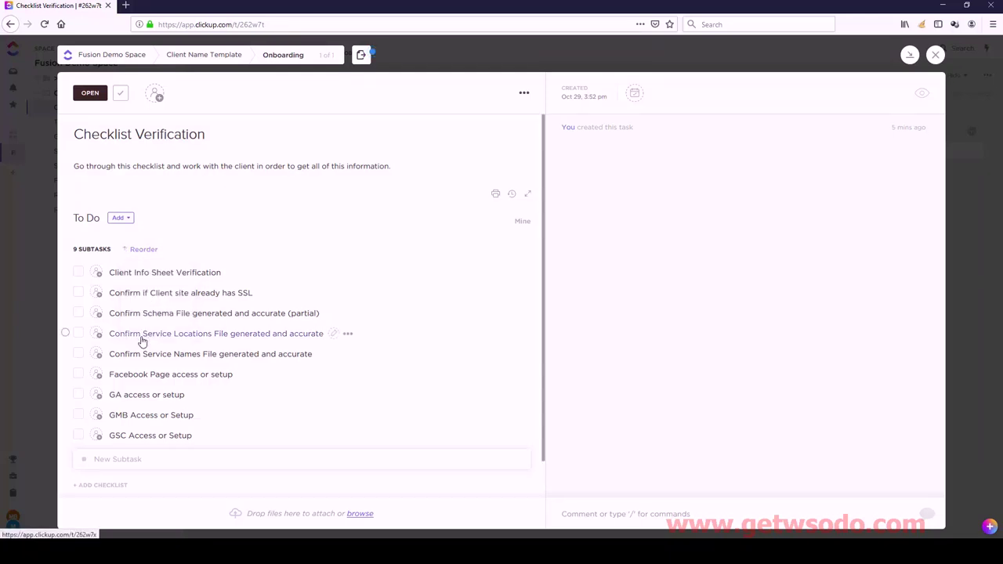
Reorder the Checklist Verification subtasks after Client Info Sheet Verification to Service Names File, Service Locations File, Schema File, SSL, GMB, GSC, GA, Facebook Page
{"action": "left_click_drag", "start_coordinate": [161, 343], "coordinate": [164, 289]}
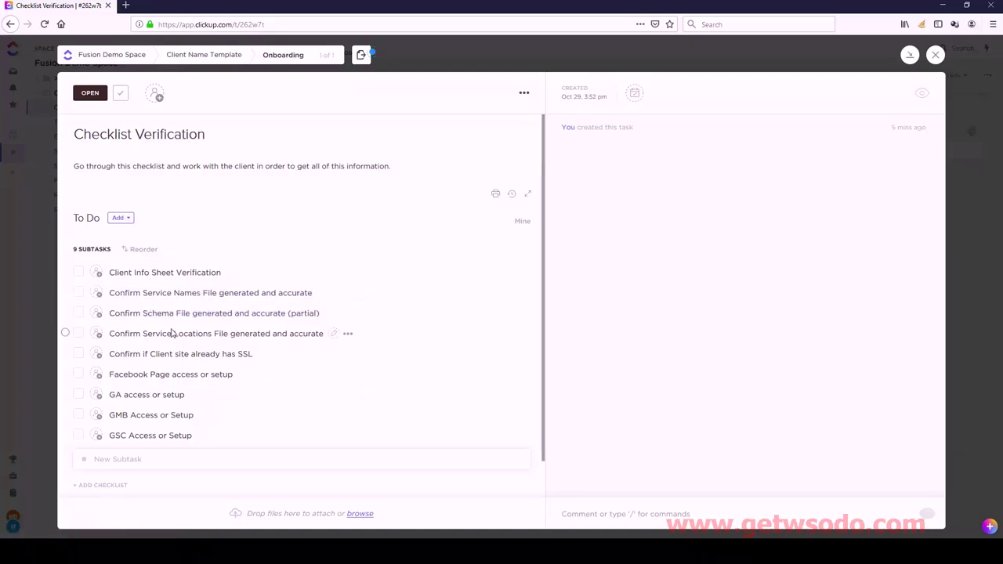
{"action": "left_click_drag", "start_coordinate": [173, 334], "coordinate": [174, 315]}
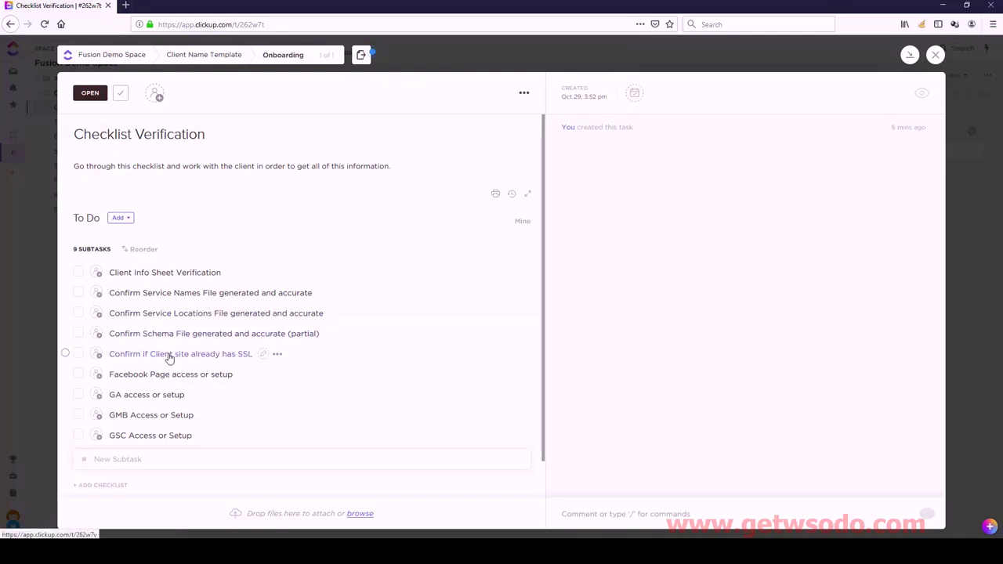
{"action": "left_click_drag", "start_coordinate": [146, 415], "coordinate": [147, 383]}
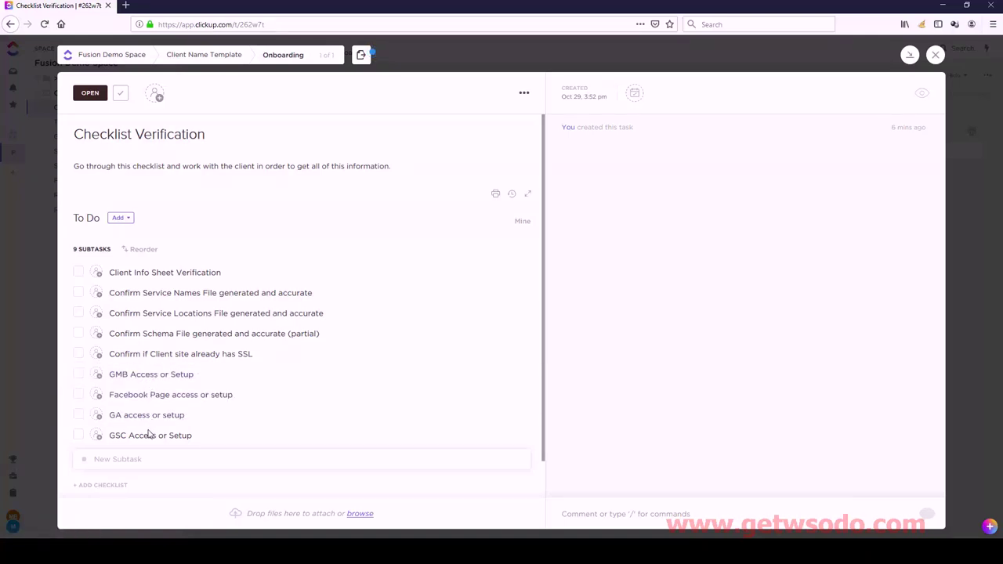
{"action": "left_click_drag", "start_coordinate": [150, 436], "coordinate": [149, 394]}
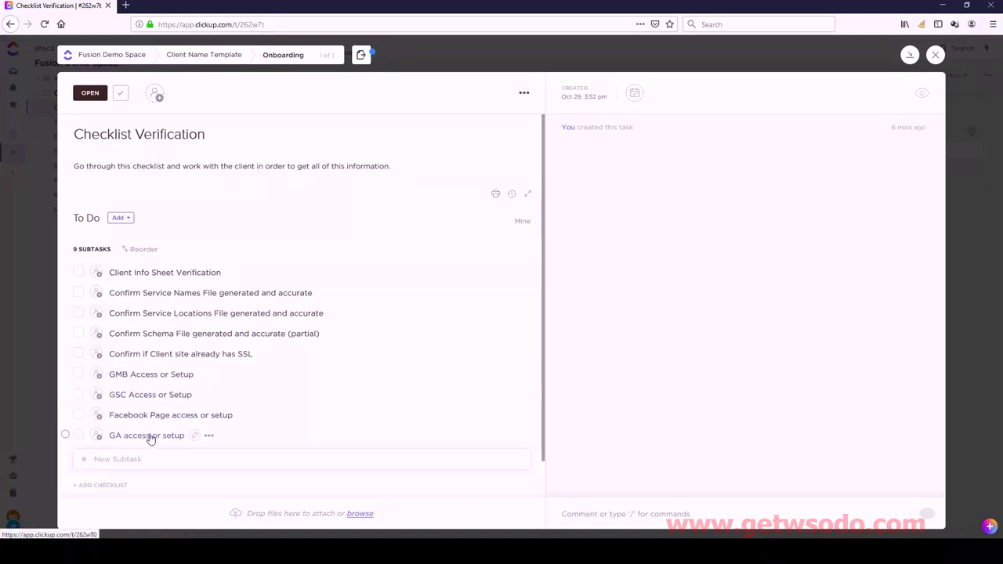
{"action": "left_click_drag", "start_coordinate": [150, 439], "coordinate": [150, 414]}
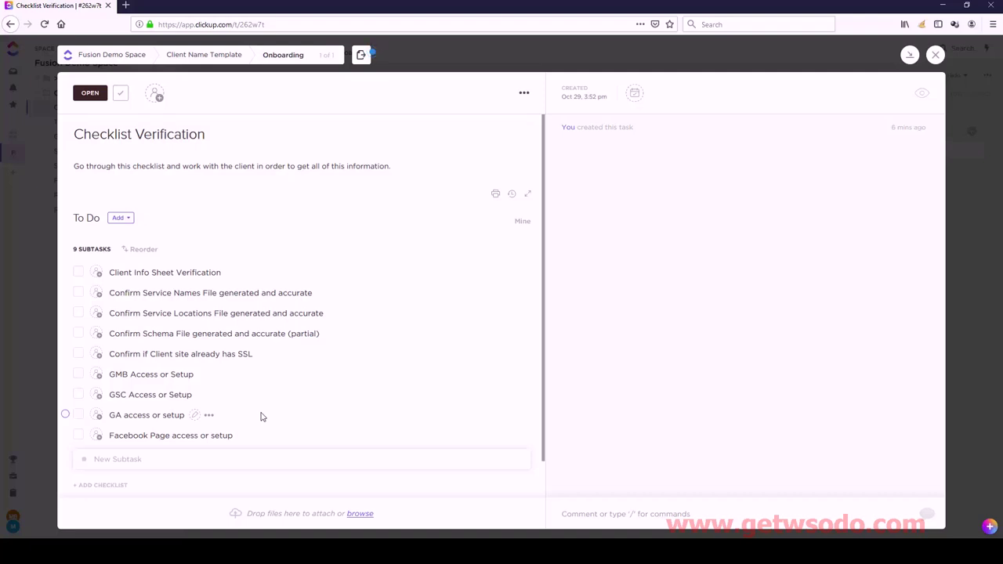
Examine the Checklist Verification task and its Client Info Sheet Verification and Confirm Service Names File subtasks, and return to the Onboarding list
{"action": "left_click", "coordinate": [156, 274]}
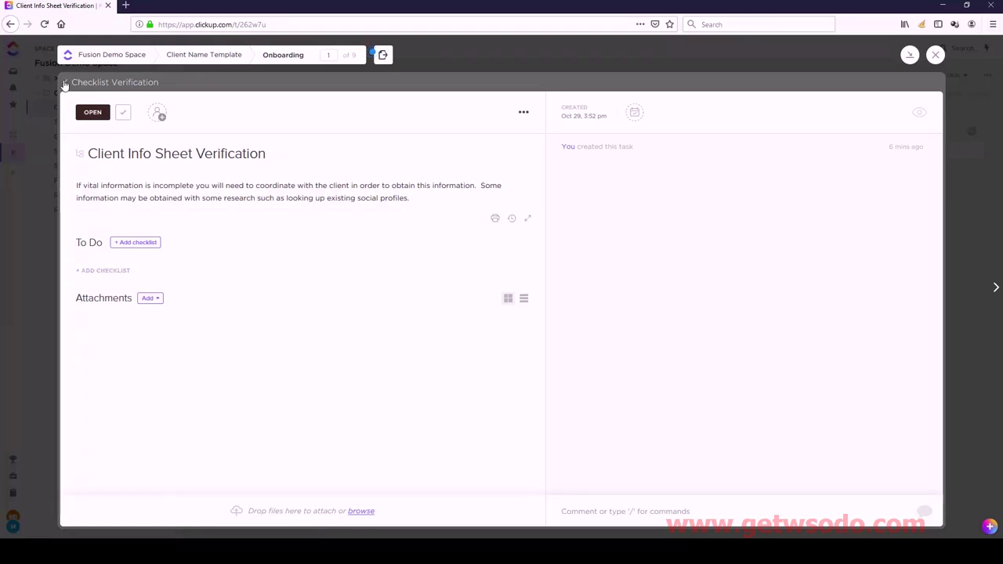
{"action": "left_click", "coordinate": [66, 83]}
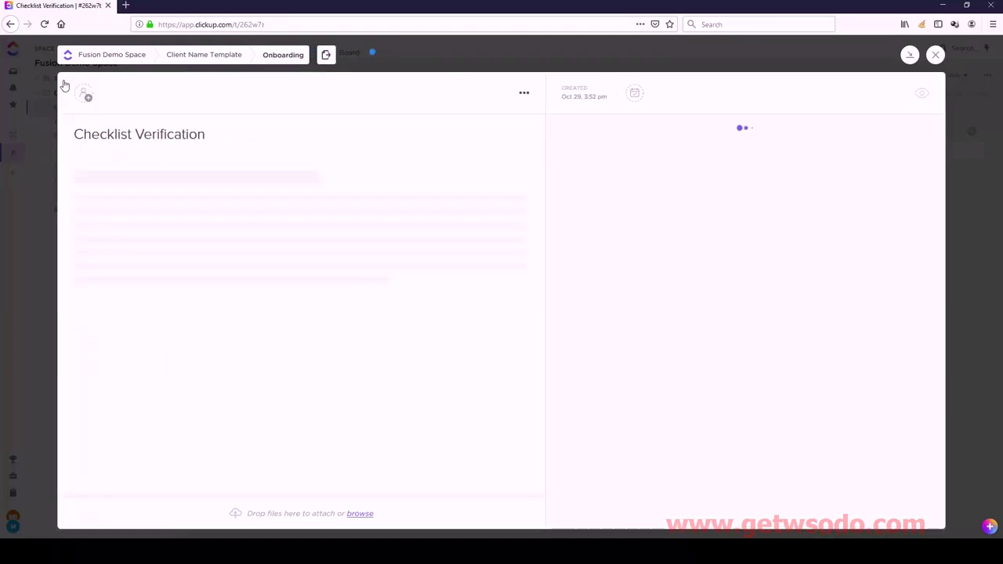
{"action": "left_click", "coordinate": [933, 54]}
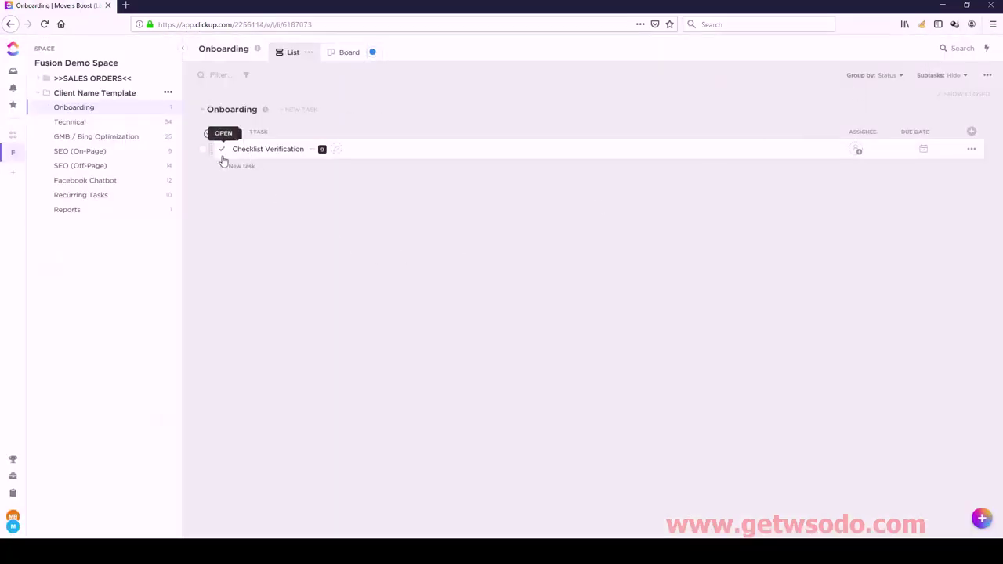
{"action": "left_click", "coordinate": [261, 153]}
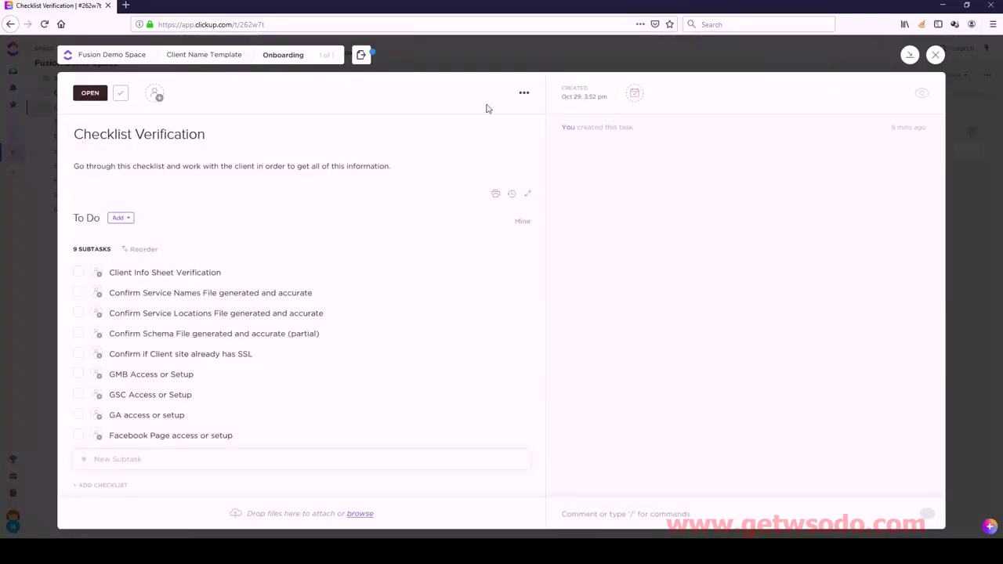
{"action": "left_click", "coordinate": [935, 55]}
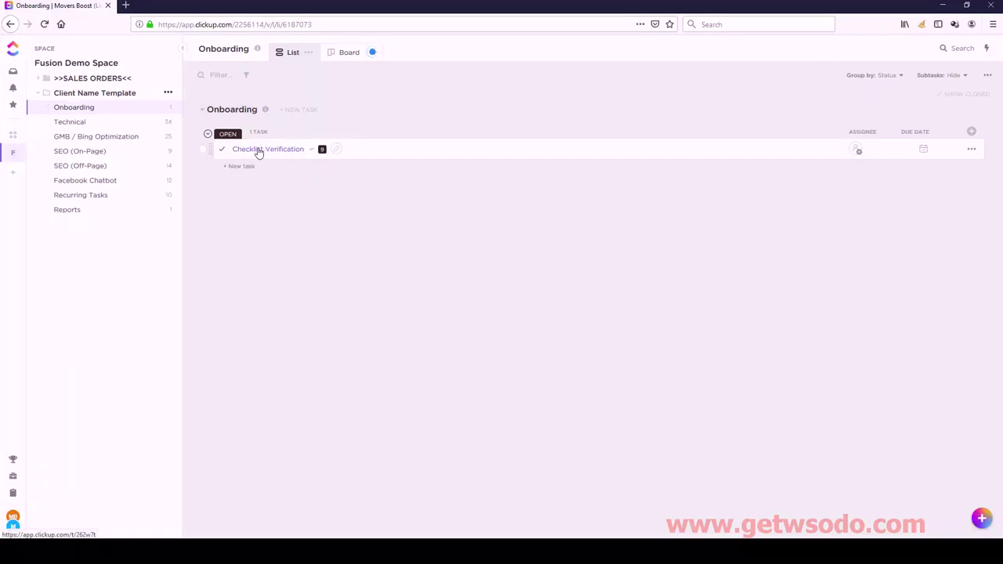
{"action": "left_click", "coordinate": [289, 152]}
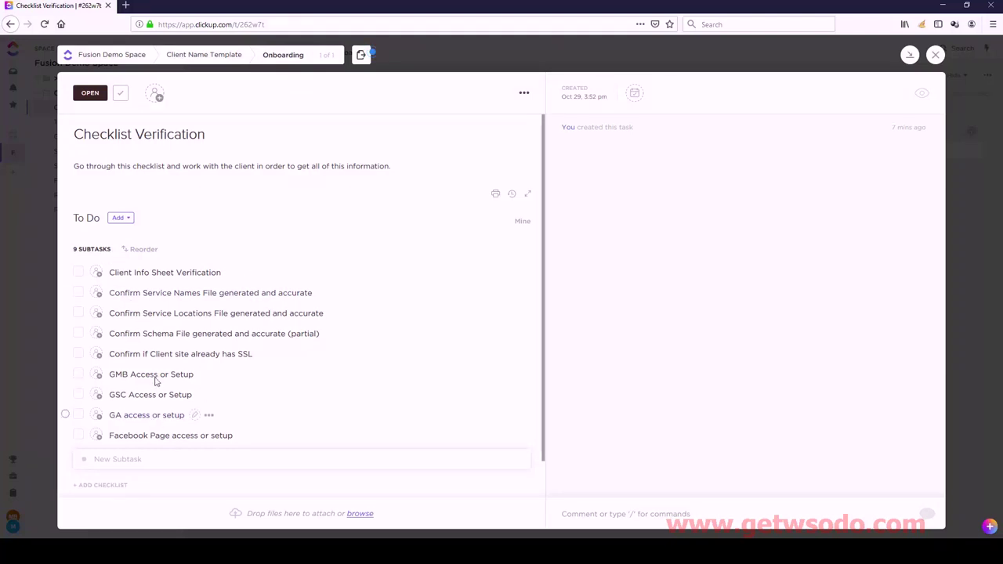
{"action": "left_click", "coordinate": [161, 292]}
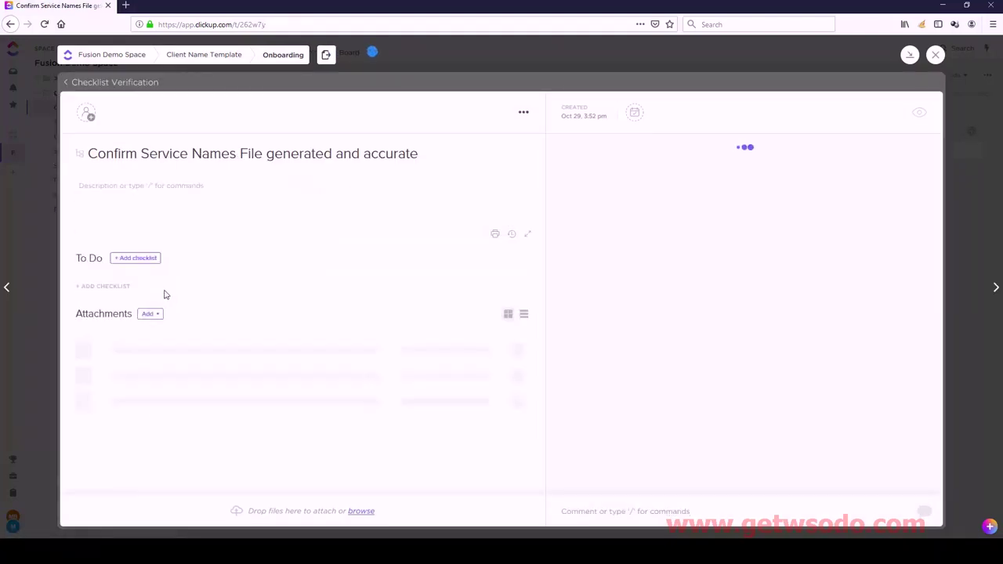
{"action": "left_click", "coordinate": [71, 84]}
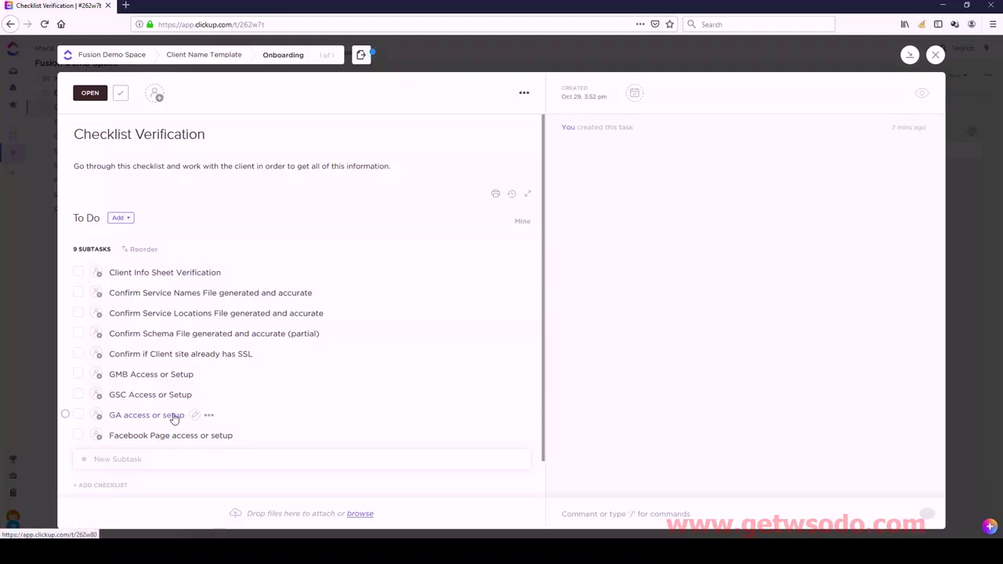
{"action": "left_click", "coordinate": [139, 279]}
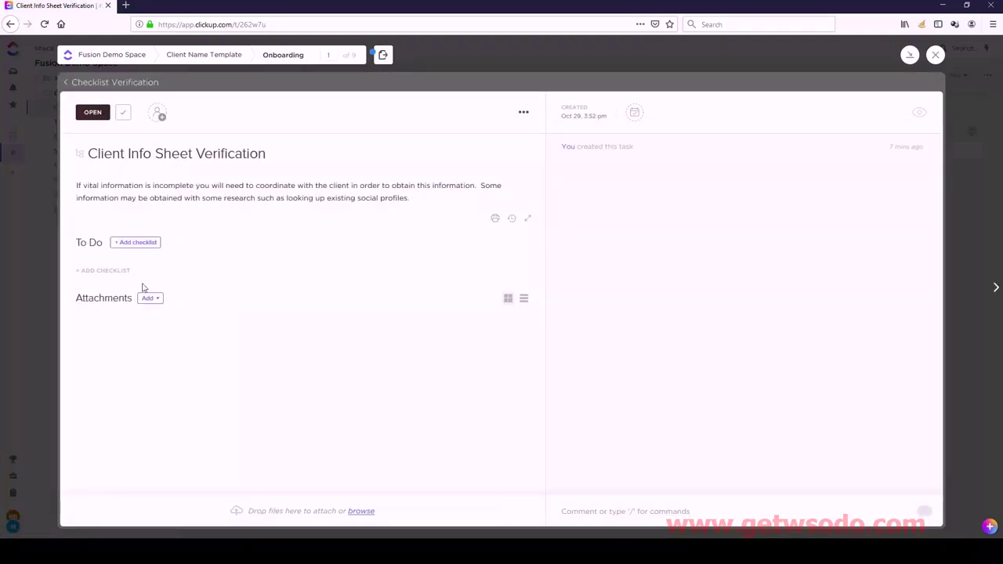
{"action": "left_click", "coordinate": [933, 55]}
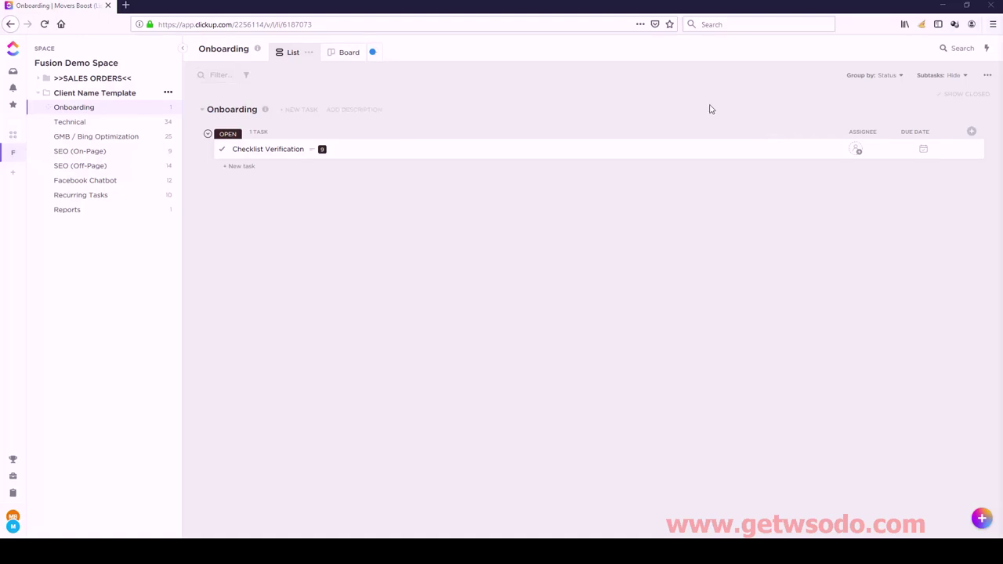
In the Technical list, move GMB Creation (if necessary) to first place and Updating, Validating, & Deploying Schema Code directly below it
{"action": "left_click", "coordinate": [76, 123]}
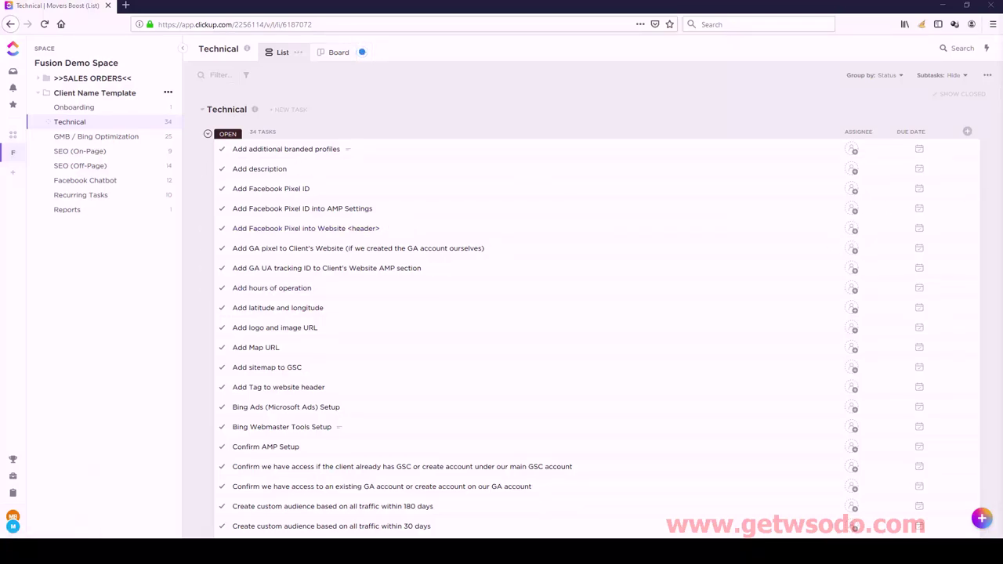
{"action": "scroll", "coordinate": [720, 233], "scroll_direction": "down", "scroll_amount": 3}
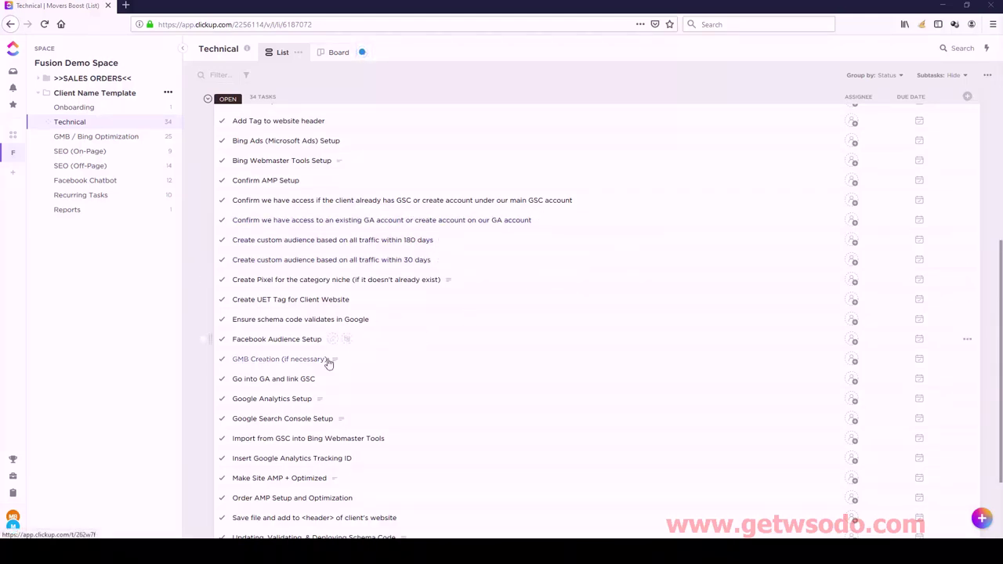
{"action": "left_click_drag", "start_coordinate": [212, 359], "coordinate": [213, 144]}
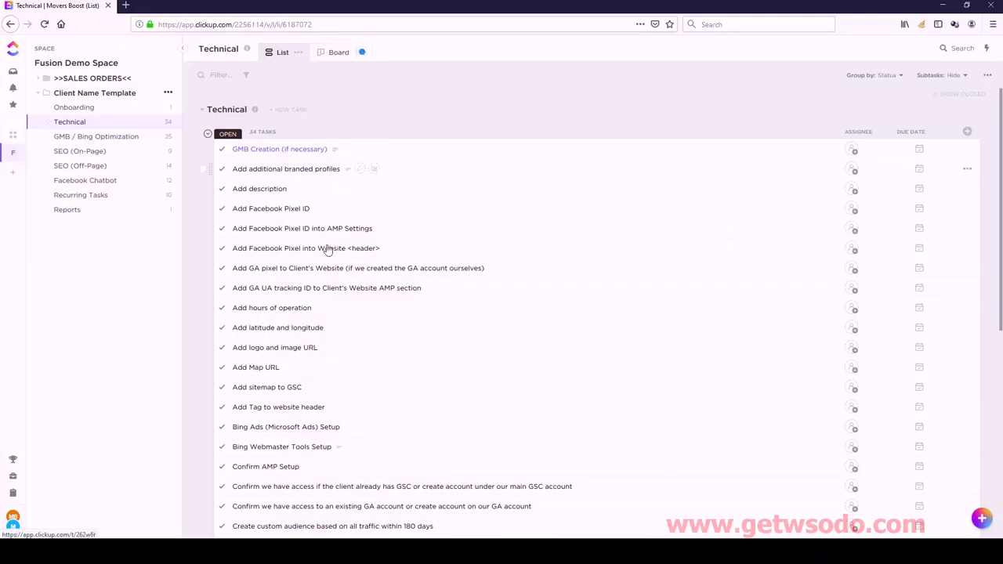
{"action": "scroll", "coordinate": [325, 282], "scroll_direction": "down", "scroll_amount": 5}
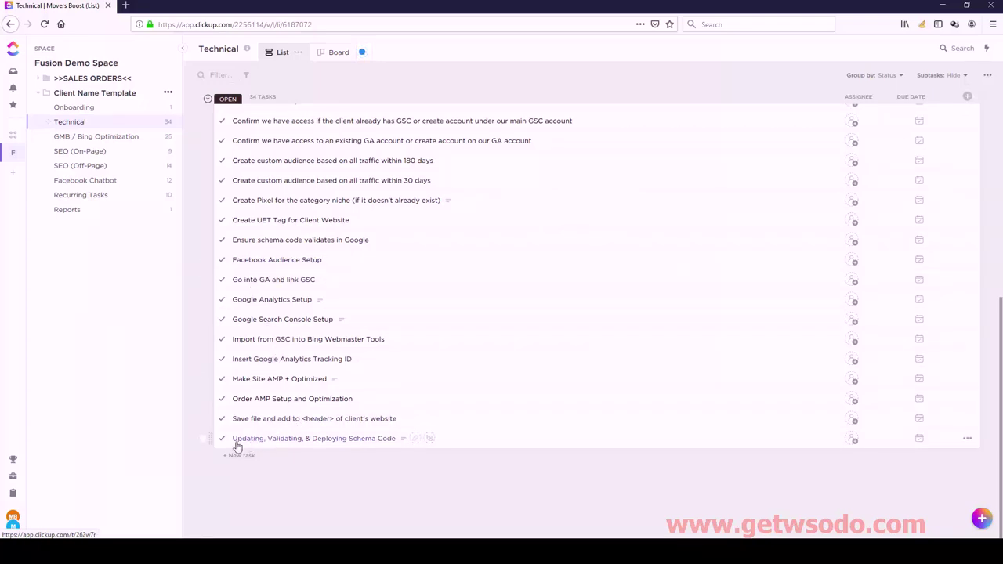
{"action": "left_click_drag", "start_coordinate": [208, 438], "coordinate": [255, 57]}
{"action": "left_click_drag", "start_coordinate": [257, 102], "coordinate": [236, 172]}
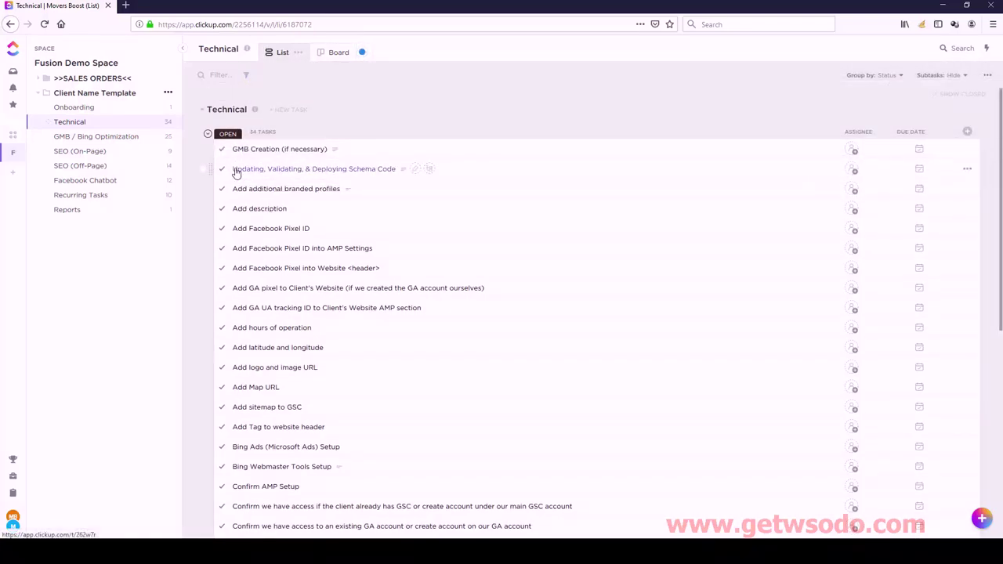
Move Make Site AMP + Optimized and Google Analytics Setup to third and fourth place in the Technical list
{"action": "scroll", "coordinate": [251, 337], "scroll_direction": "down", "scroll_amount": 4}
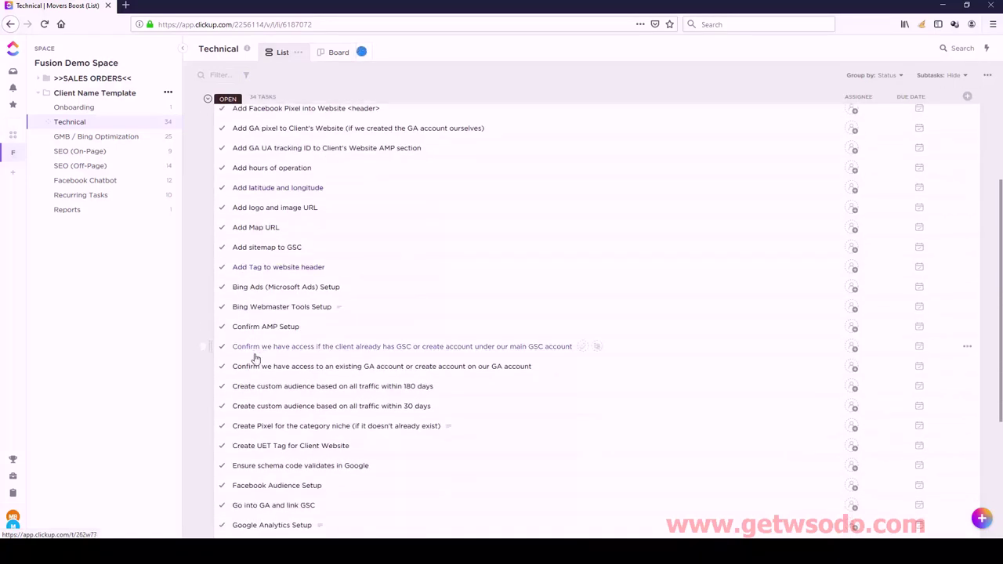
{"action": "scroll", "coordinate": [266, 387], "scroll_direction": "down", "scroll_amount": 5}
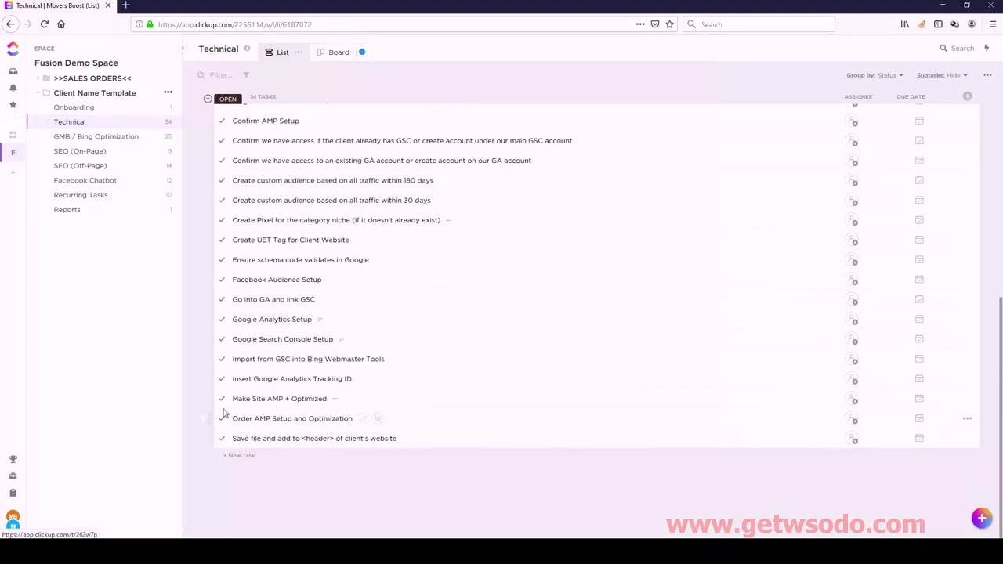
{"action": "left_click_drag", "start_coordinate": [209, 396], "coordinate": [241, 195]}
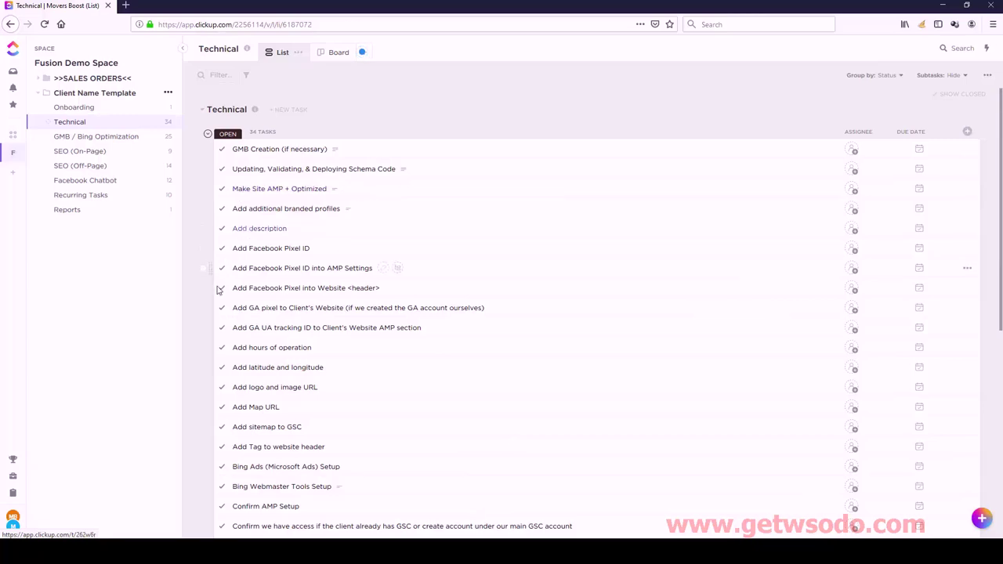
{"action": "scroll", "coordinate": [221, 290], "scroll_direction": "down", "scroll_amount": 4}
{"action": "scroll", "coordinate": [221, 409], "scroll_direction": "down", "scroll_amount": 2}
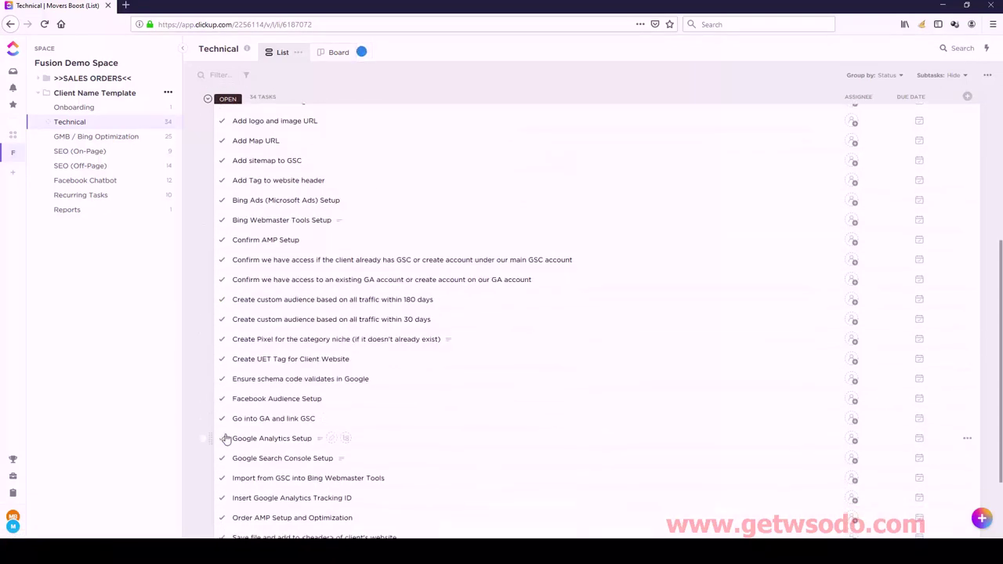
{"action": "left_click_drag", "start_coordinate": [212, 439], "coordinate": [223, 213]}
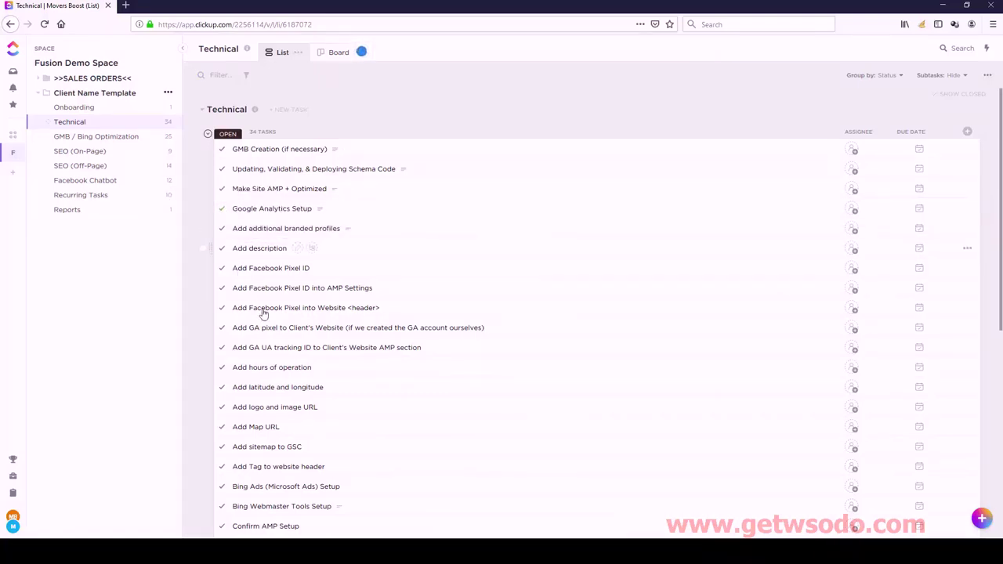
Place Google Search Console Setup, Bing Webmaster Tools Setup and Facebook Audience Setup in that order below Google Analytics Setup
{"action": "scroll", "coordinate": [249, 357], "scroll_direction": "down", "scroll_amount": 5}
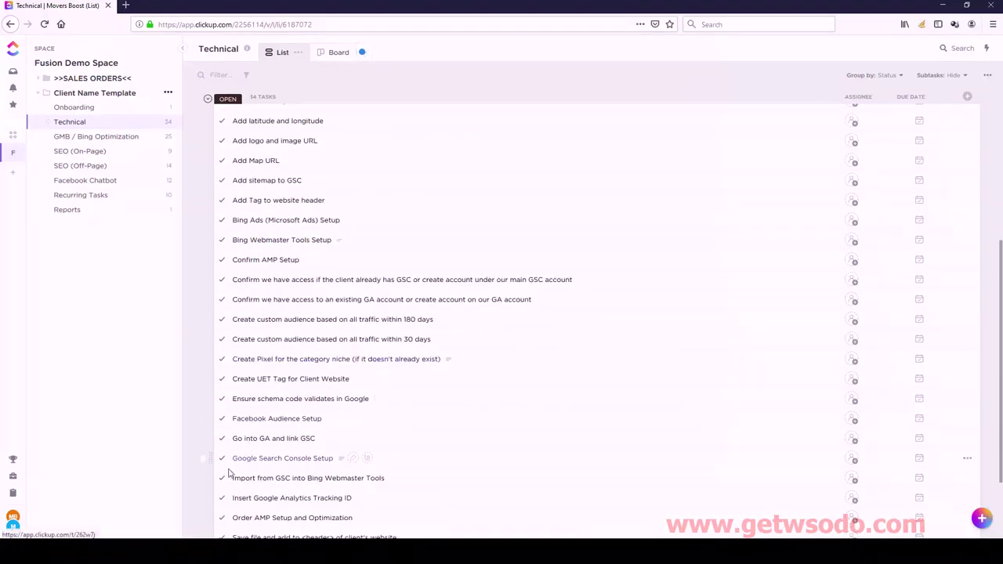
{"action": "left_click_drag", "start_coordinate": [209, 459], "coordinate": [222, 249]}
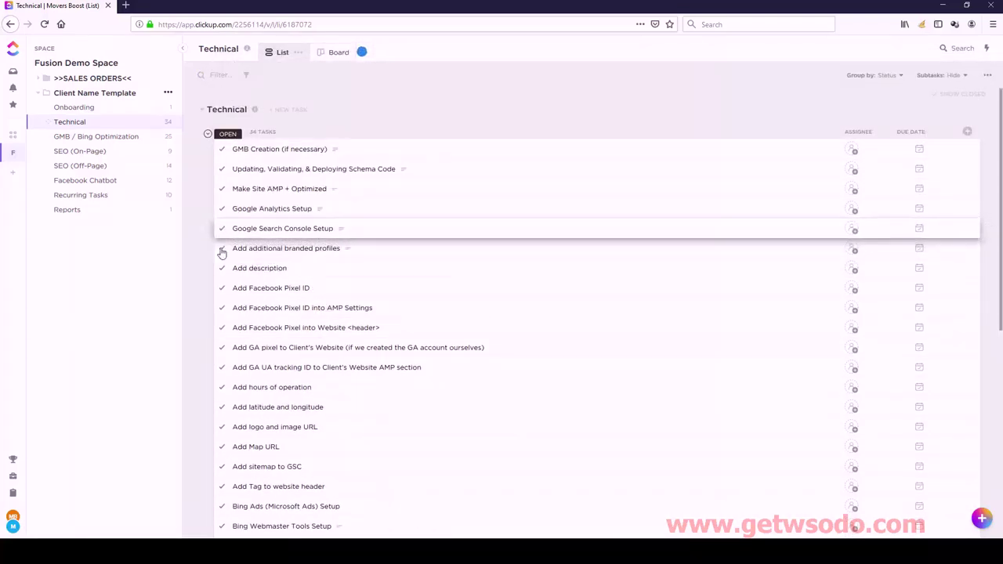
{"action": "scroll", "coordinate": [235, 290], "scroll_direction": "down", "scroll_amount": 5}
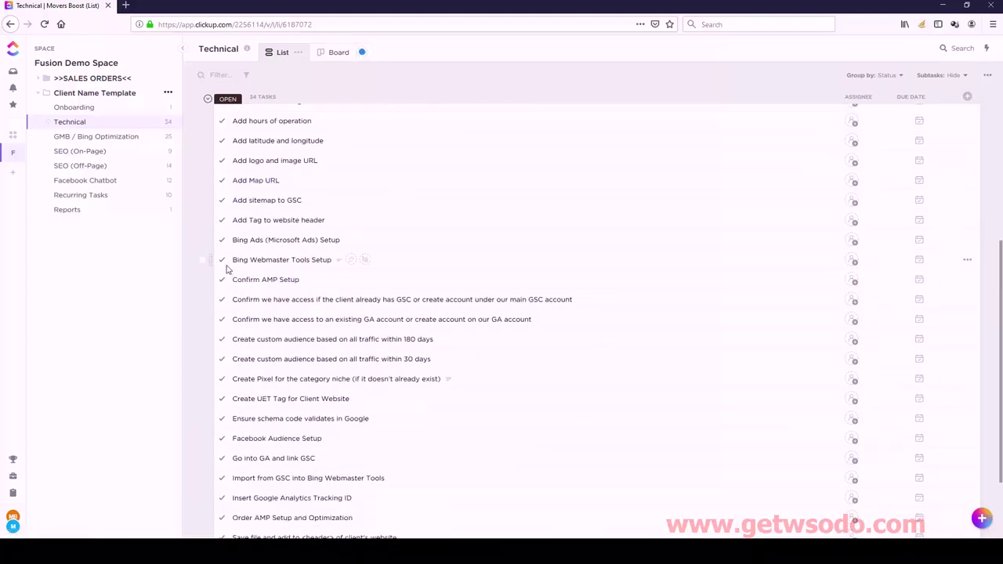
{"action": "left_click_drag", "start_coordinate": [206, 260], "coordinate": [242, 249]}
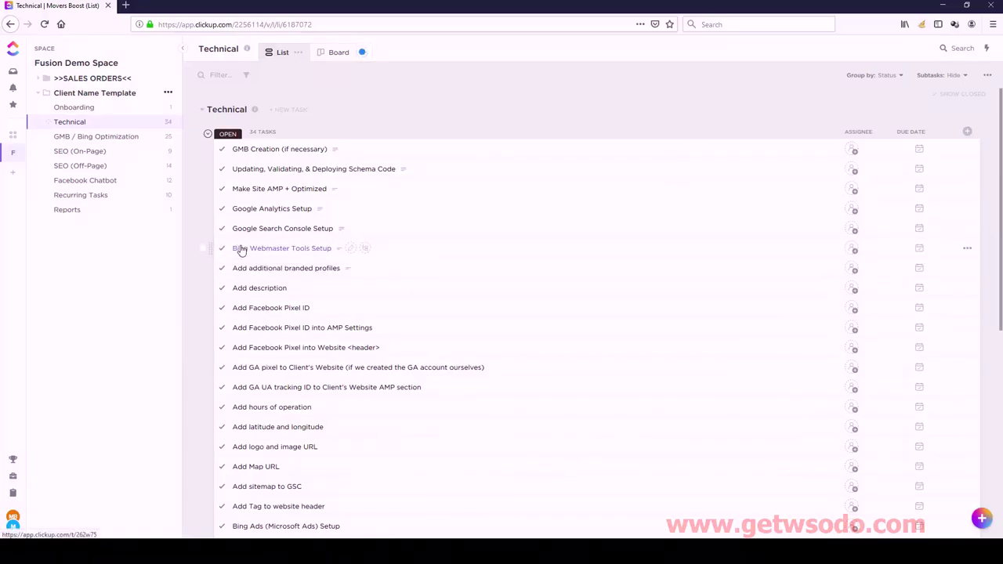
{"action": "scroll", "coordinate": [252, 325], "scroll_direction": "down", "scroll_amount": 3}
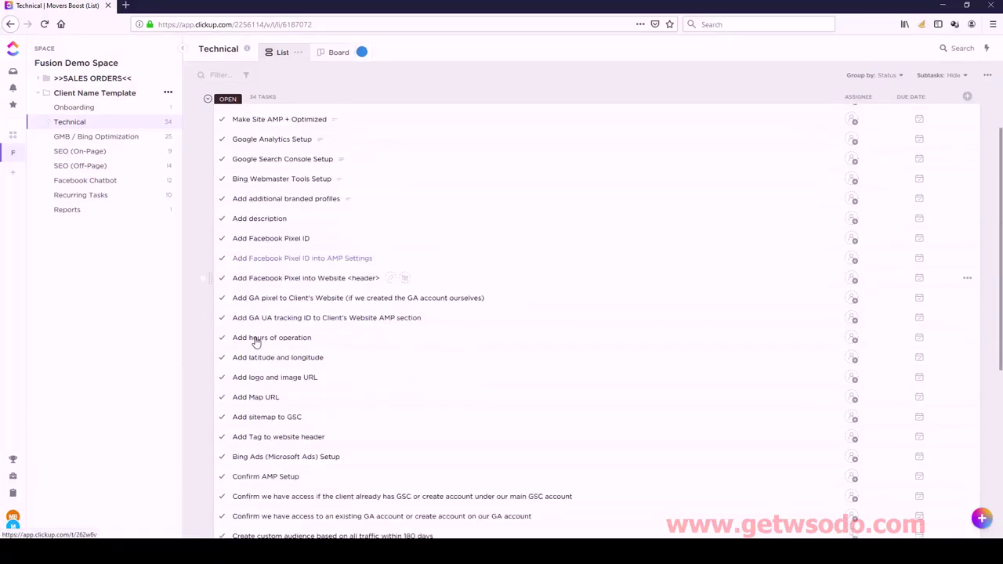
{"action": "scroll", "coordinate": [264, 376], "scroll_direction": "down", "scroll_amount": 2}
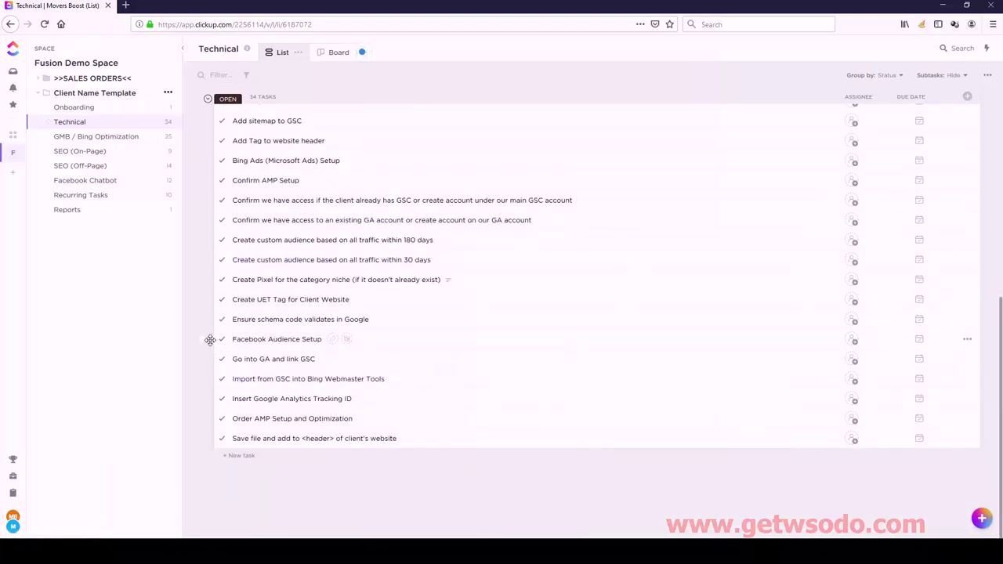
{"action": "left_click_drag", "start_coordinate": [208, 340], "coordinate": [372, 269]}
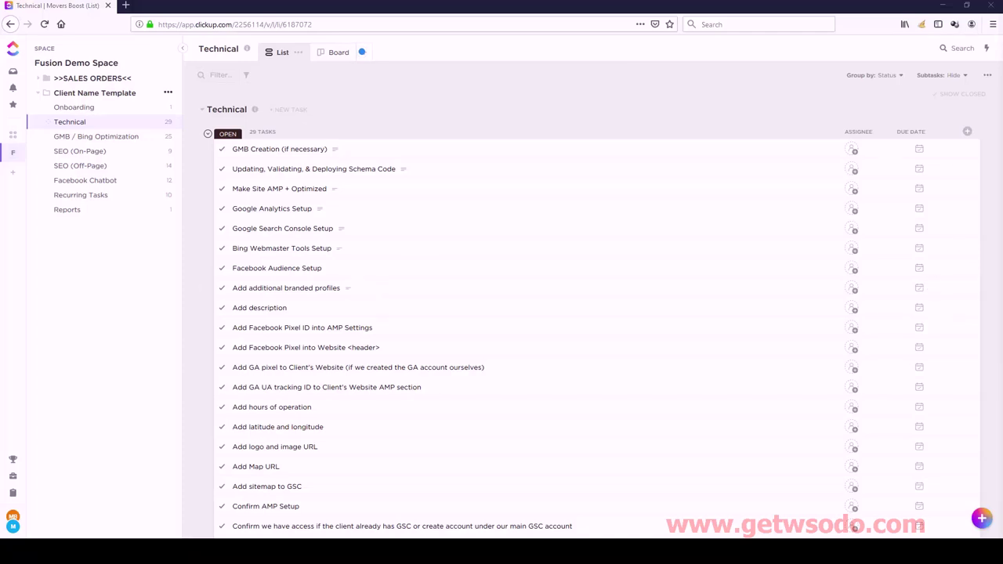
Convert the branded profiles, description, hours, coordinates, logo, Map URL, schema validation and save-file tasks into subtasks of Updating, Validating, & Deploying Schema Code
{"action": "left_click", "coordinate": [287, 169]}
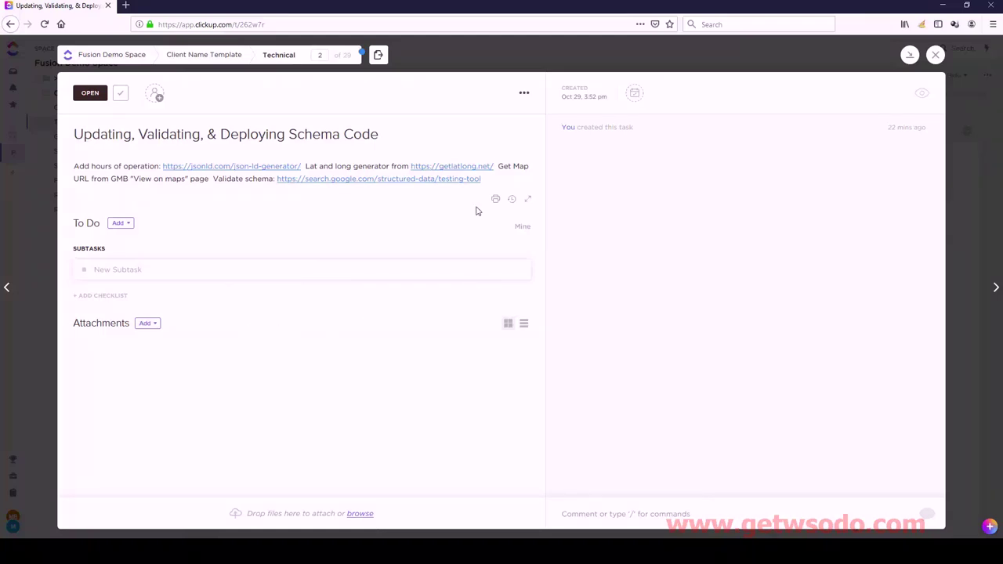
{"action": "left_click", "coordinate": [935, 55]}
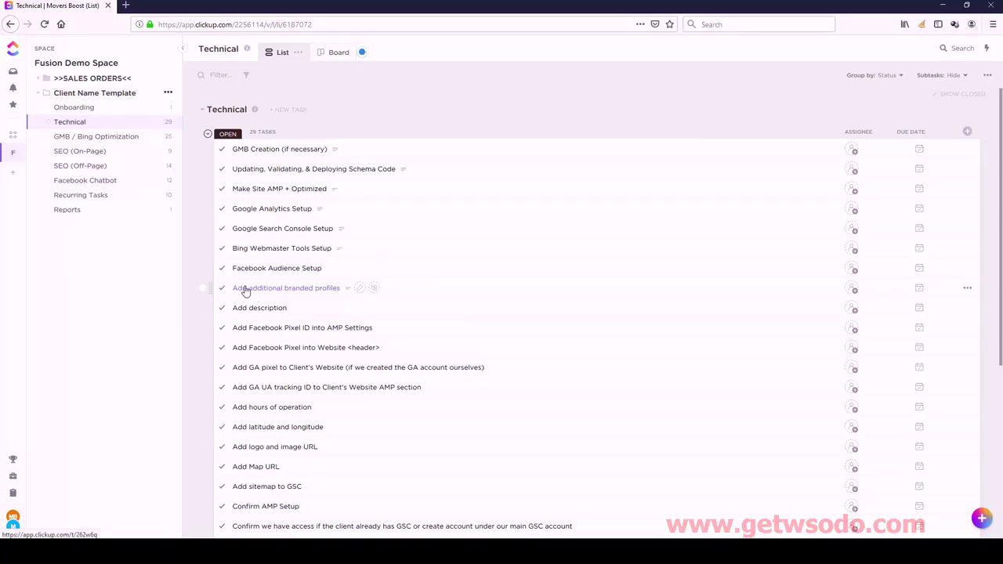
{"action": "left_click", "coordinate": [203, 290]}
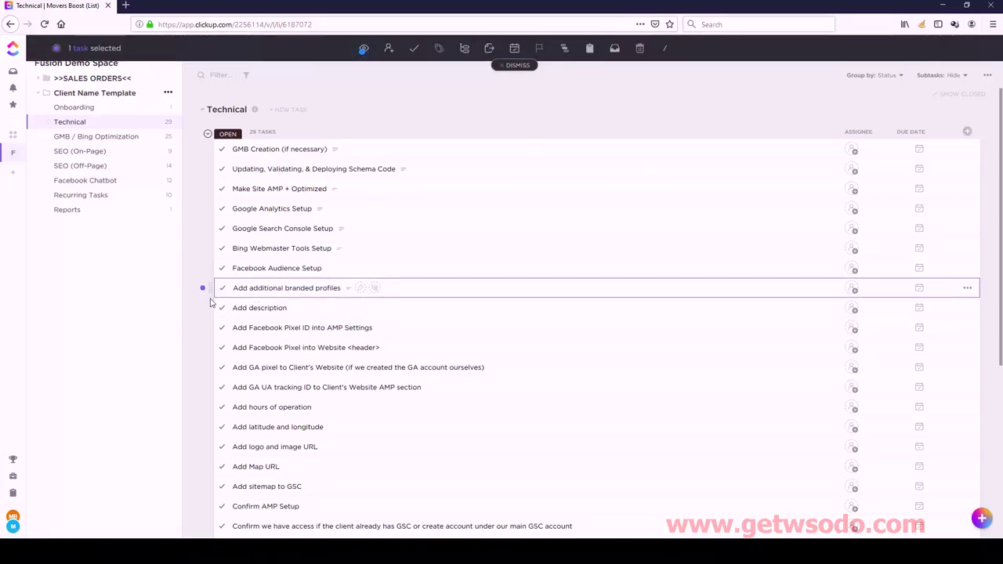
{"action": "left_click", "coordinate": [204, 409]}
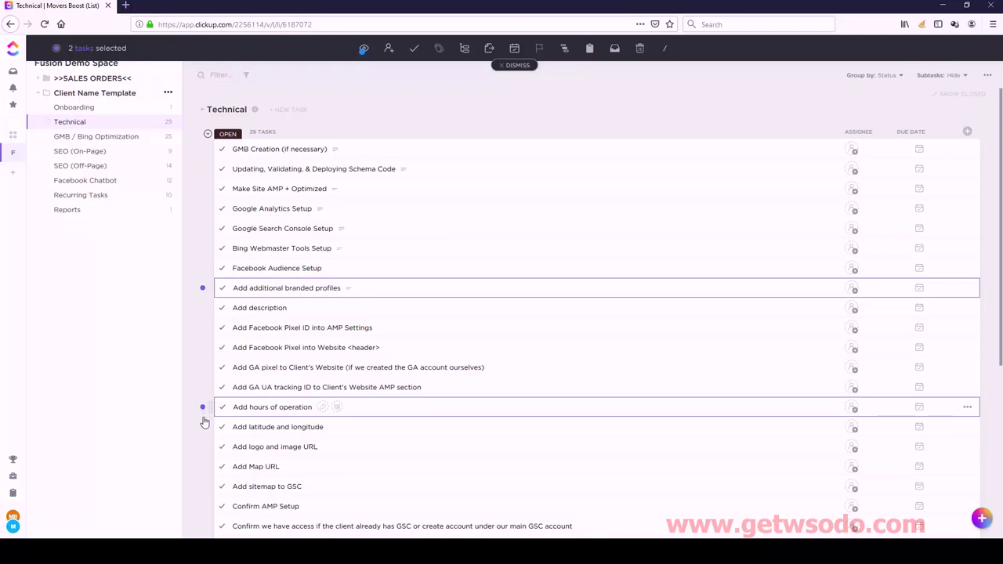
{"action": "left_click", "coordinate": [203, 448]}
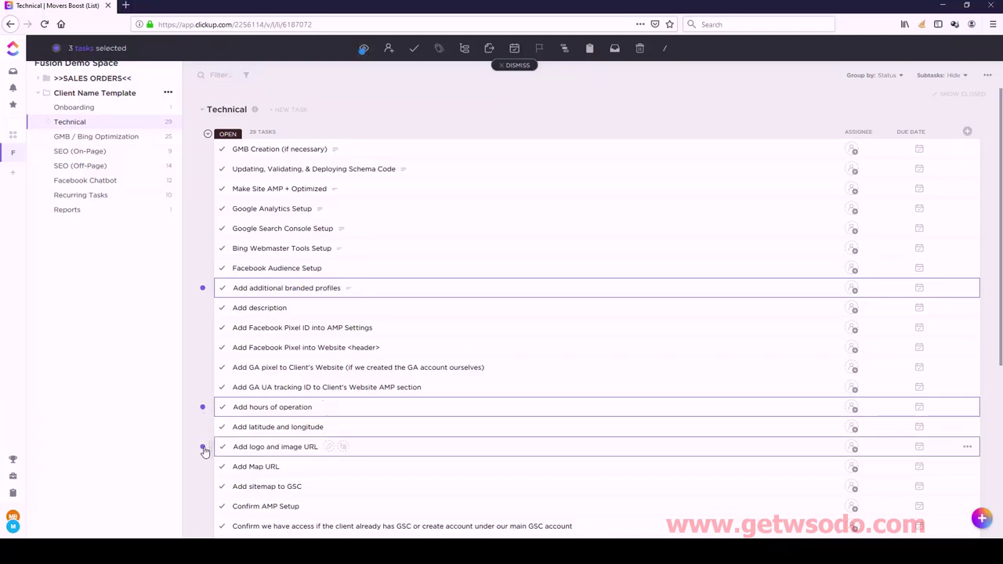
{"action": "left_click", "coordinate": [203, 309]}
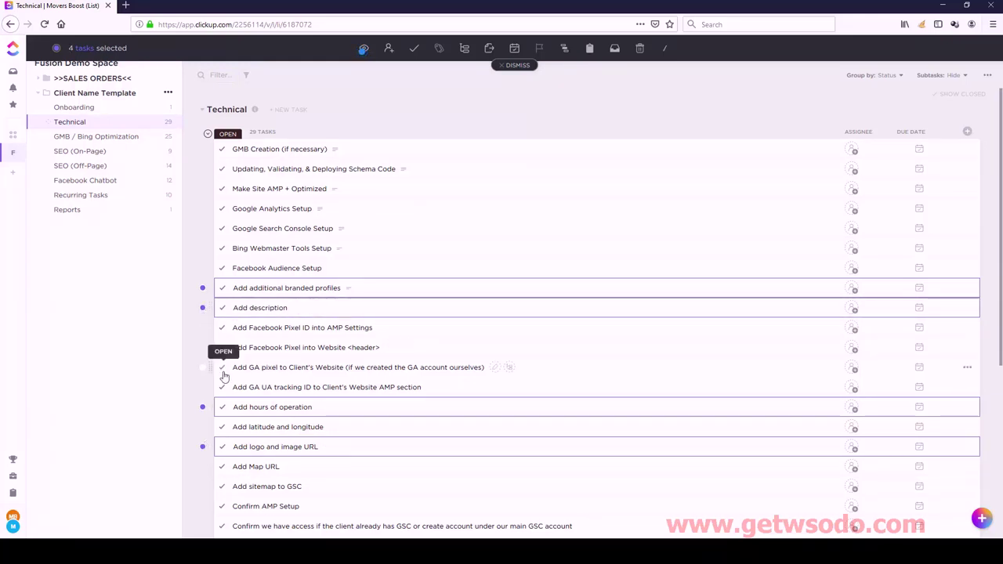
{"action": "left_click", "coordinate": [203, 429]}
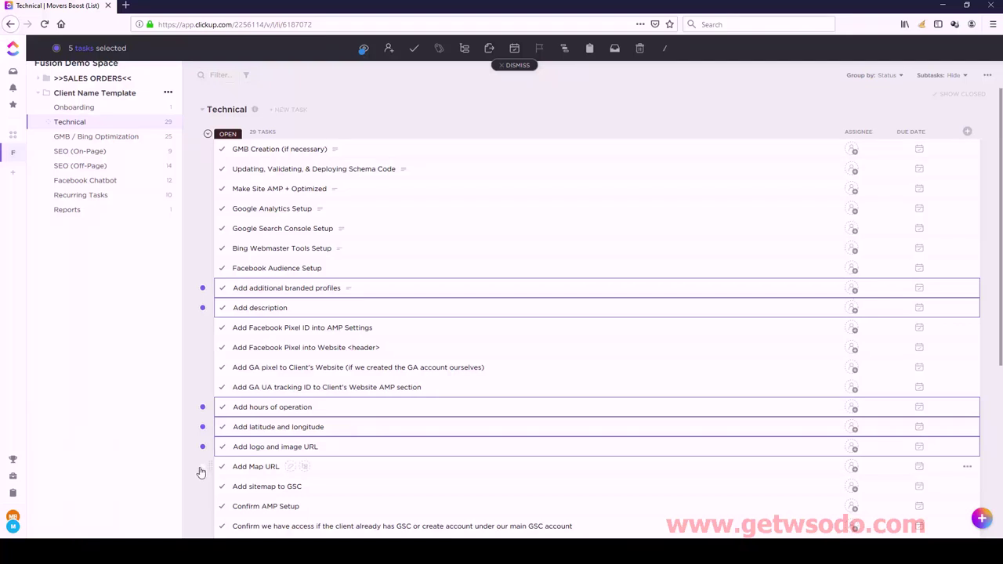
{"action": "left_click", "coordinate": [202, 468]}
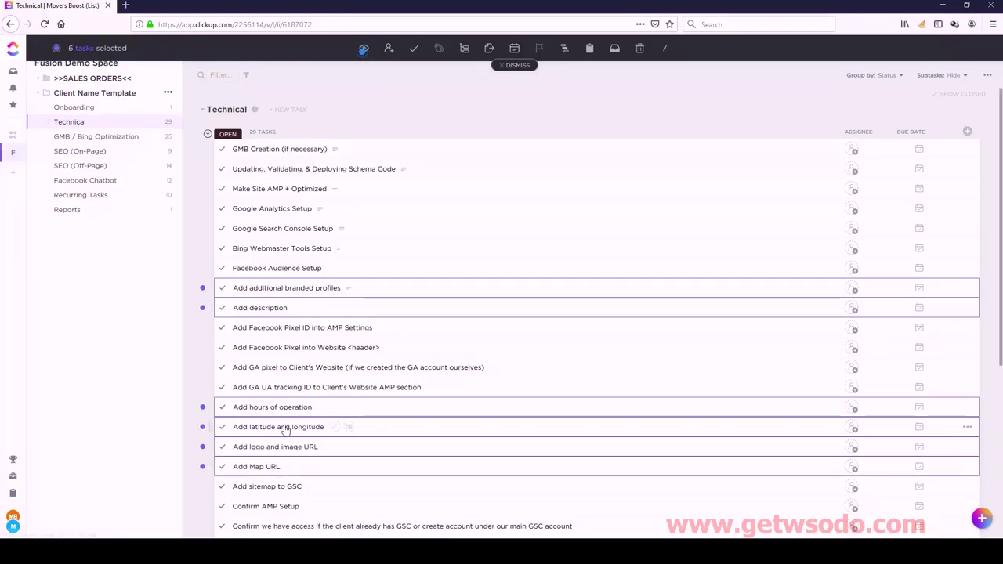
{"action": "scroll", "coordinate": [265, 429], "scroll_direction": "down", "scroll_amount": 4}
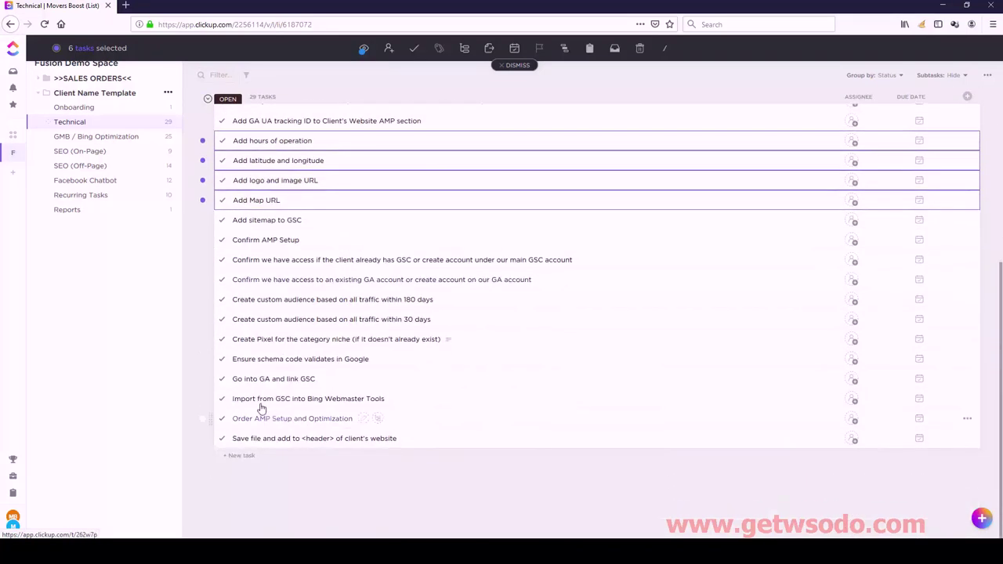
{"action": "left_click", "coordinate": [202, 361]}
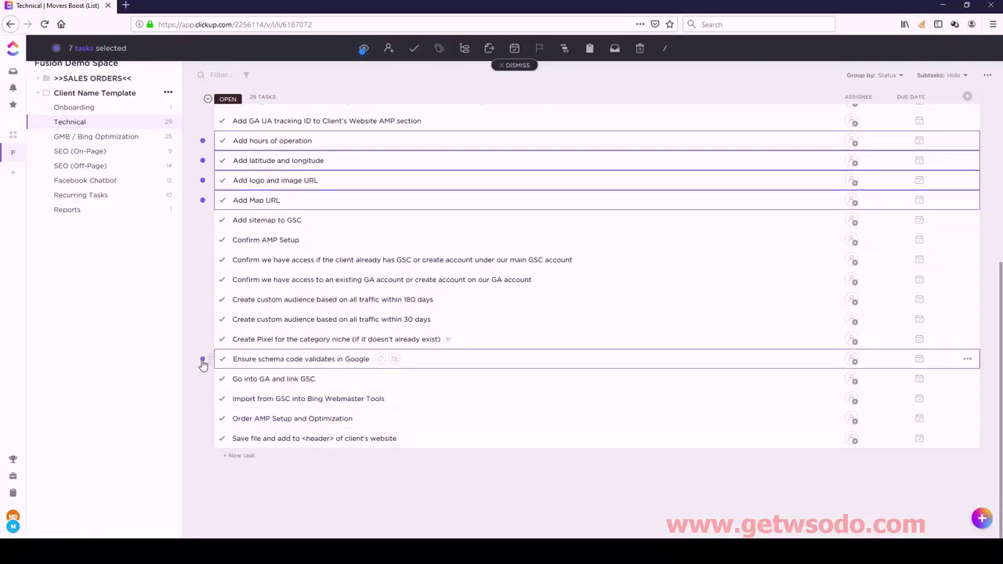
{"action": "left_click", "coordinate": [203, 438]}
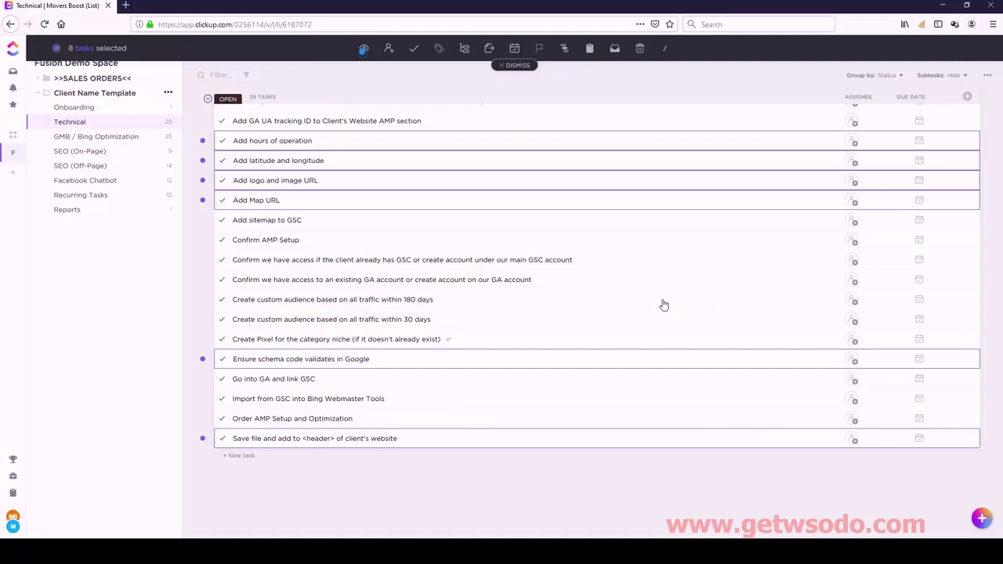
{"action": "scroll", "coordinate": [399, 329], "scroll_direction": "up", "scroll_amount": 4}
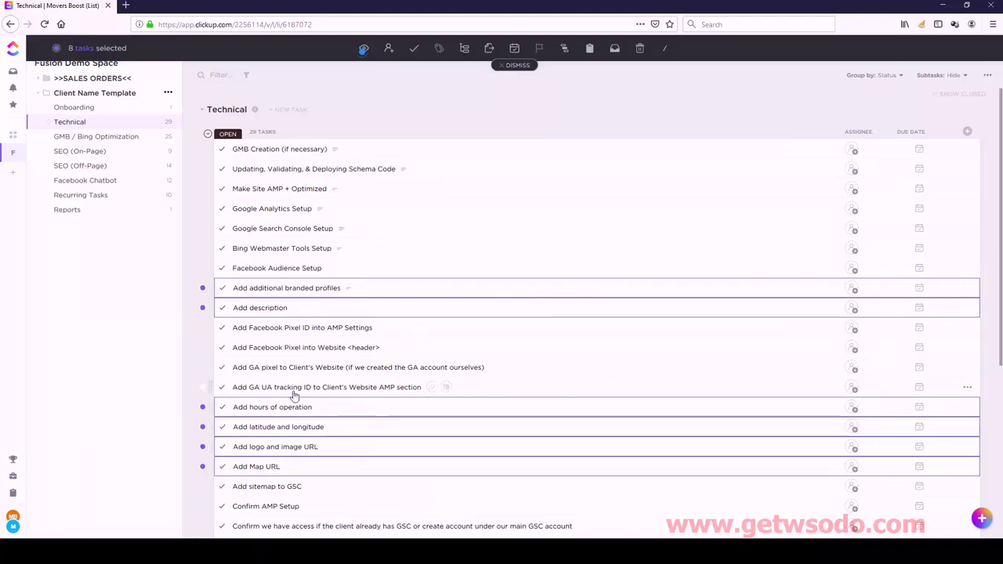
{"action": "left_click", "coordinate": [464, 48]}
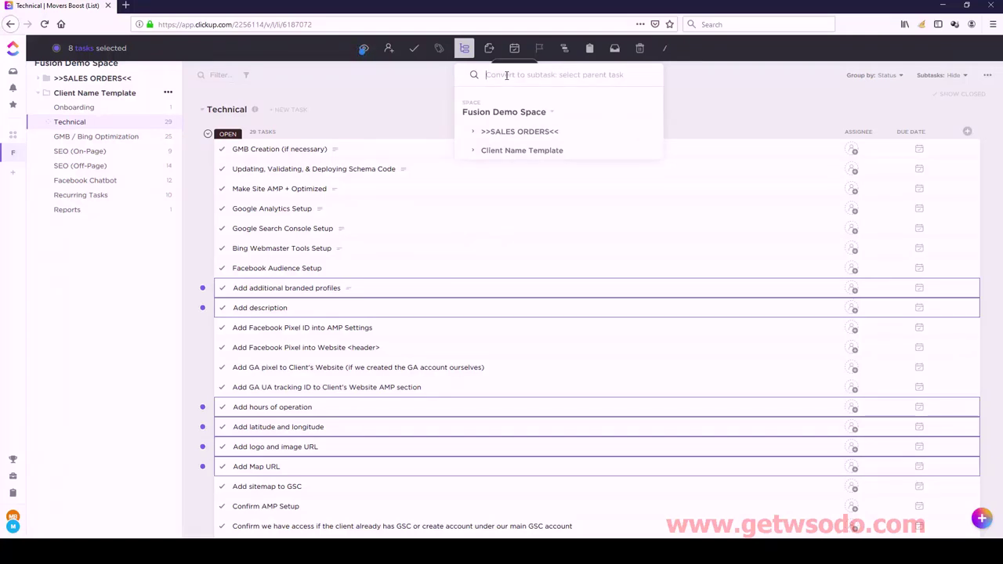
{"action": "type", "text": "upda"}
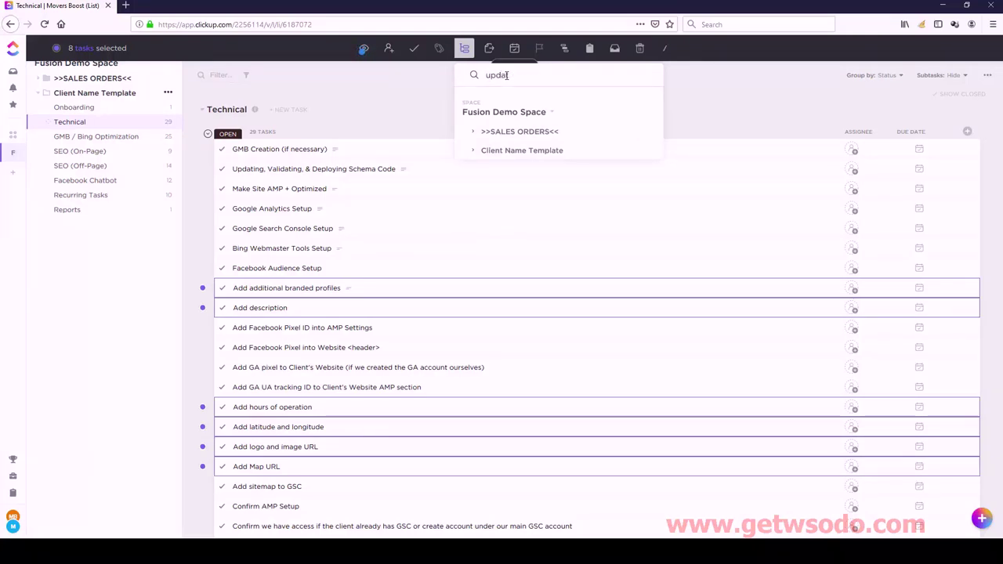
{"action": "type", "text": "ting, validating"}
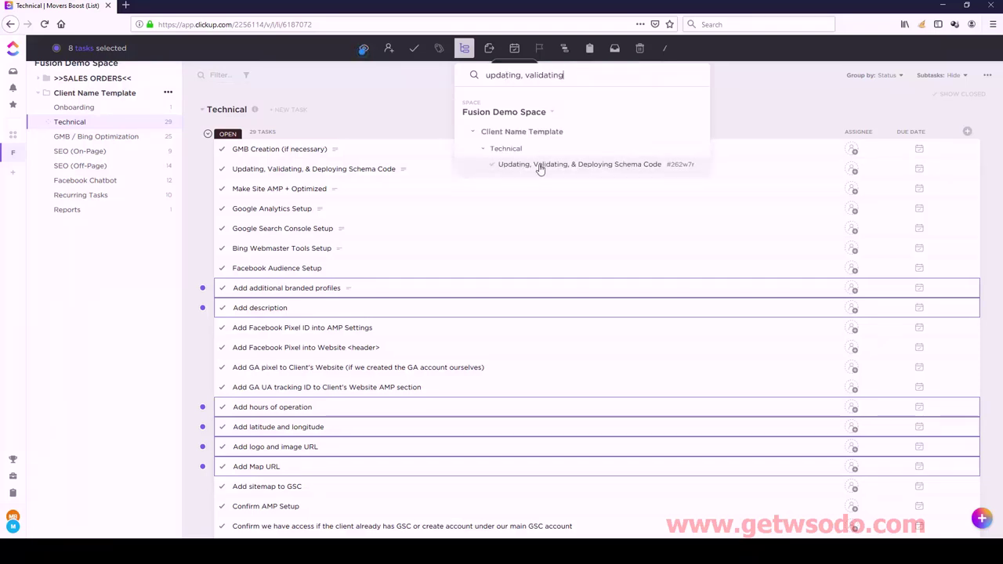
{"action": "left_click", "coordinate": [539, 165]}
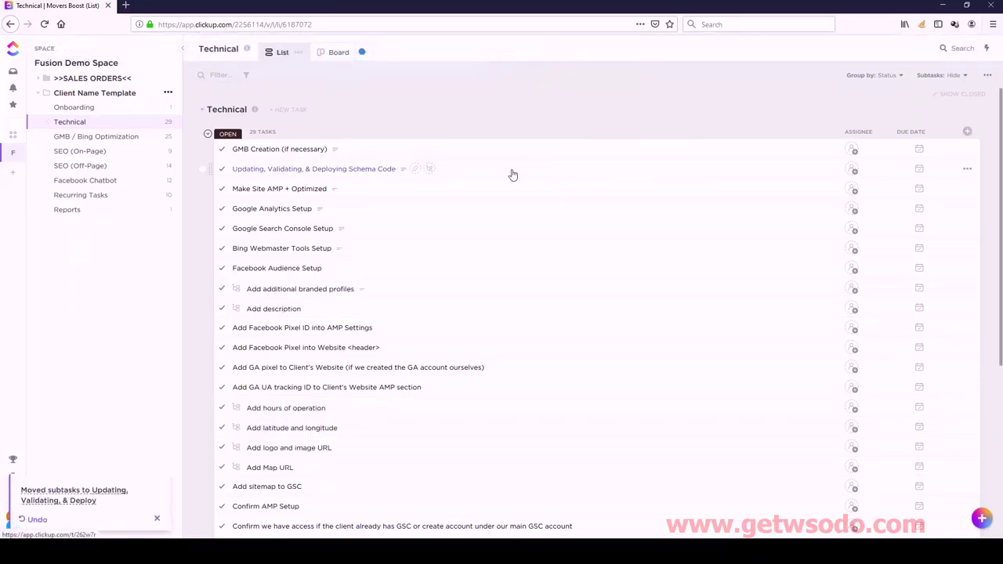
Open the Updating, Validating, & Deploying Schema Code task and sort its subtasks by name
{"action": "left_click", "coordinate": [277, 168]}
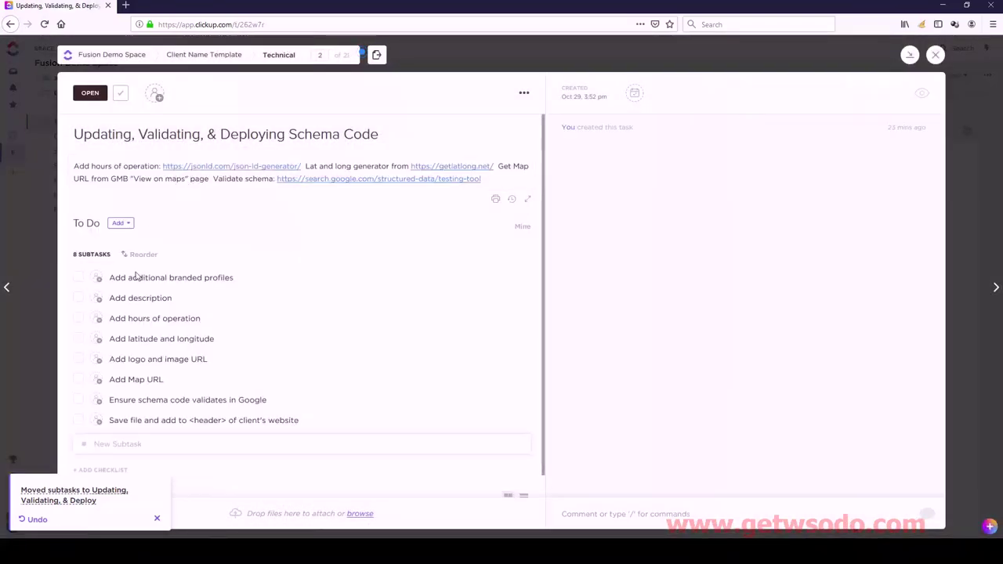
{"action": "scroll", "coordinate": [140, 341], "scroll_direction": "down", "scroll_amount": 1}
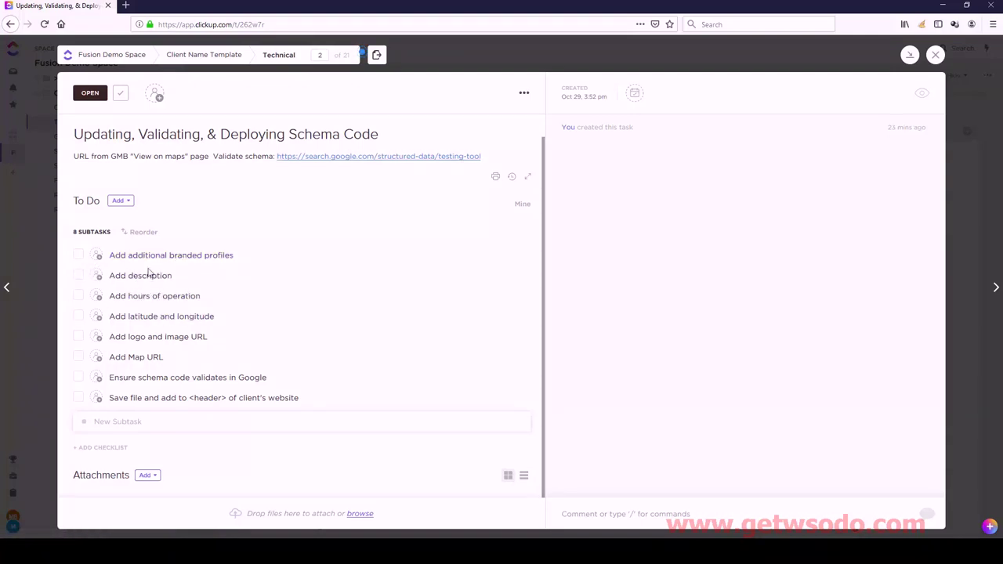
{"action": "left_click", "coordinate": [144, 233]}
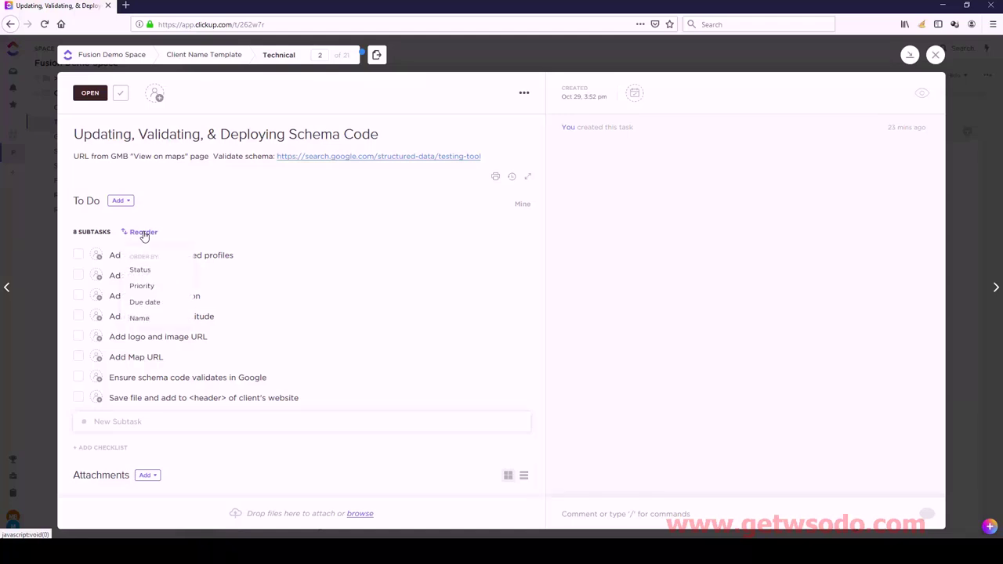
{"action": "left_click", "coordinate": [140, 318]}
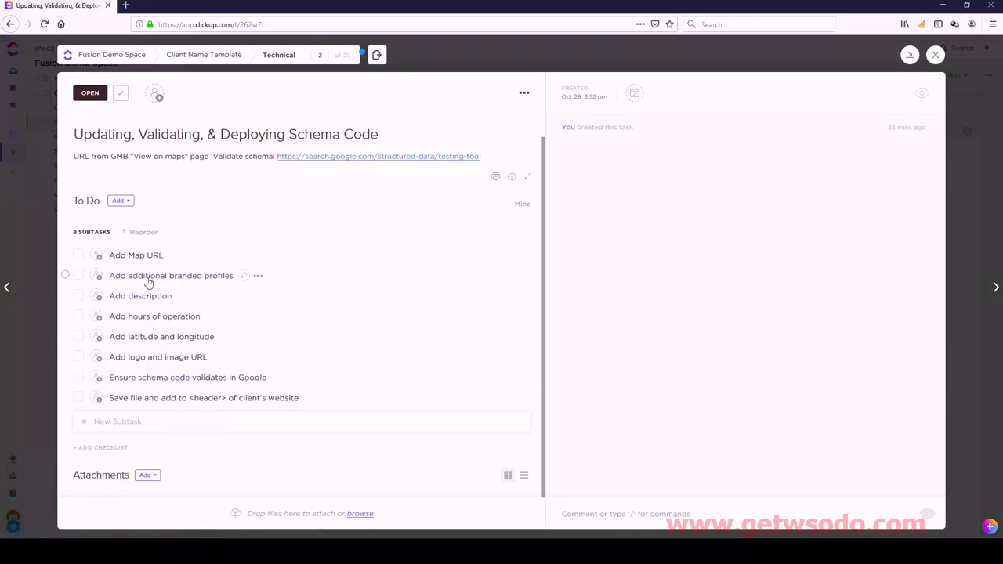
Reorder the subtasks to begin with additional branded profiles, hours of operation, logo and image URL, and description, in that order
{"action": "left_click_drag", "start_coordinate": [148, 279], "coordinate": [147, 254]}
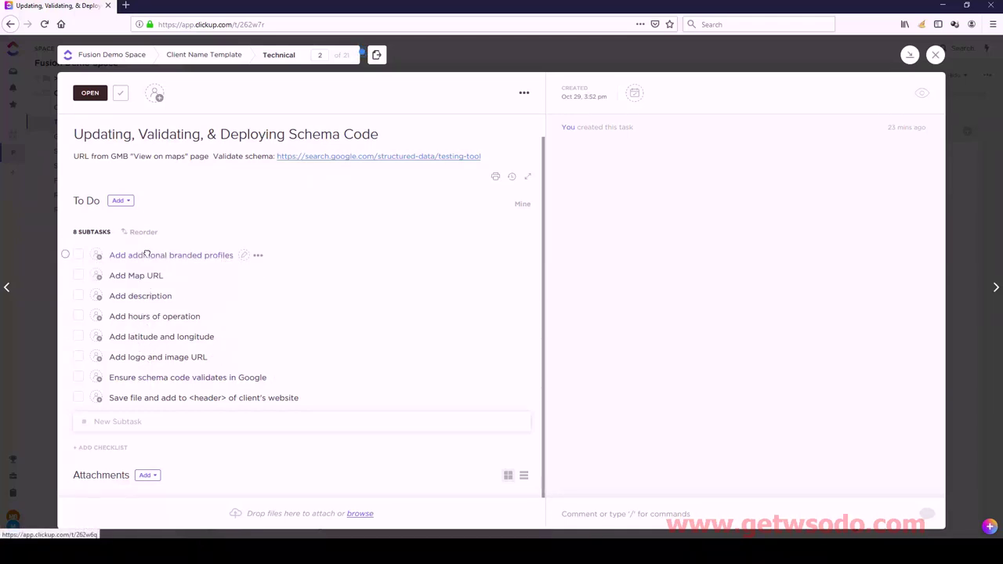
{"action": "left_click_drag", "start_coordinate": [145, 315], "coordinate": [146, 276]}
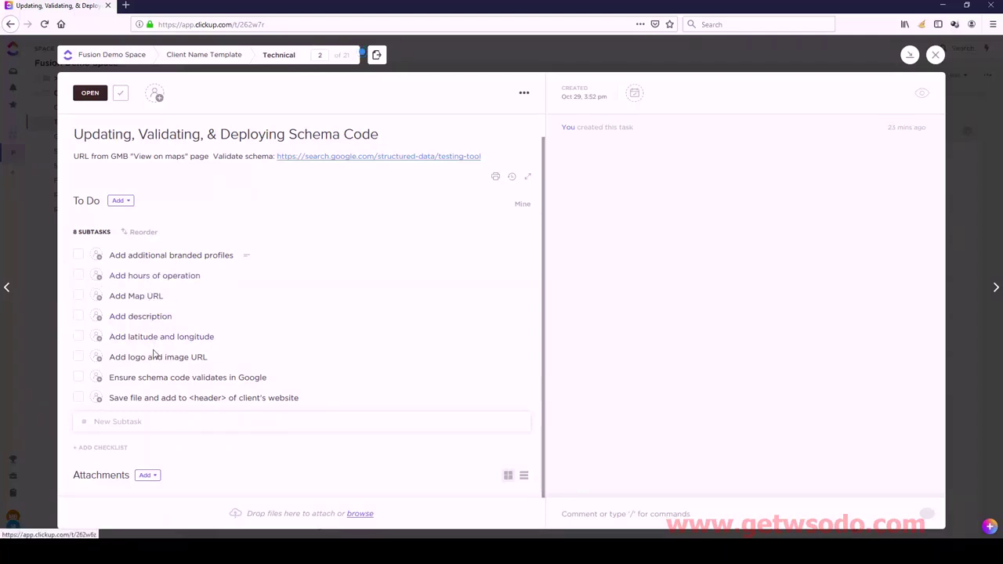
{"action": "left_click_drag", "start_coordinate": [156, 358], "coordinate": [150, 294]}
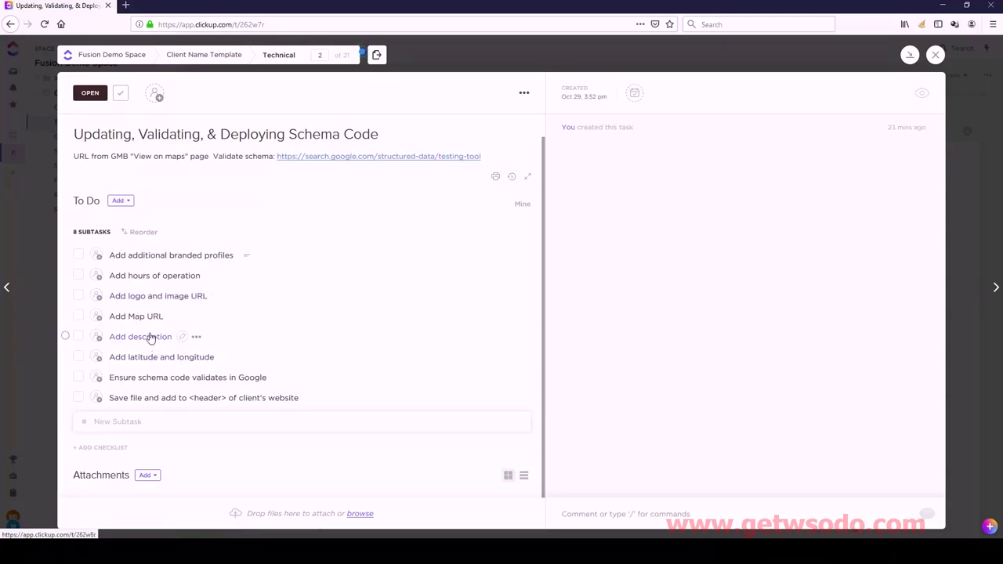
{"action": "left_click_drag", "start_coordinate": [148, 336], "coordinate": [148, 316]}
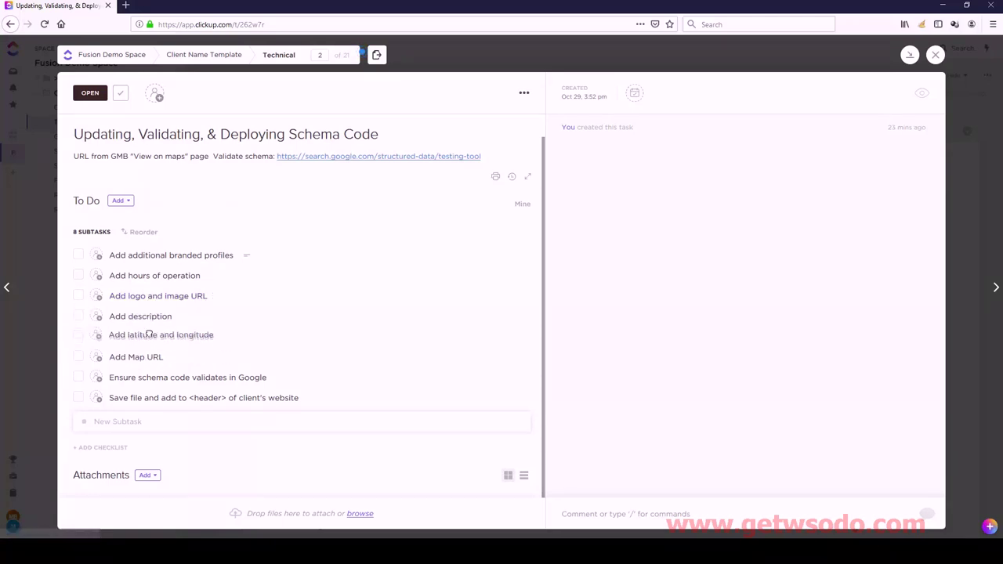
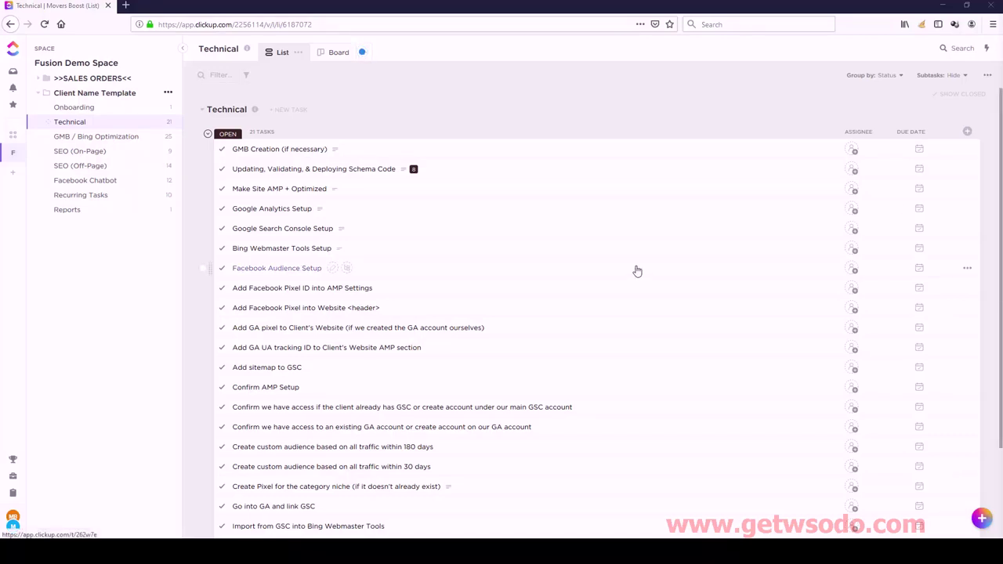
Convert Order AMP Setup and Optimization and Confirm AMP Setup into subtasks of Make Site AMP + Optimized, and check them in that task
{"action": "scroll", "coordinate": [287, 384], "scroll_direction": "down", "scroll_amount": 3}
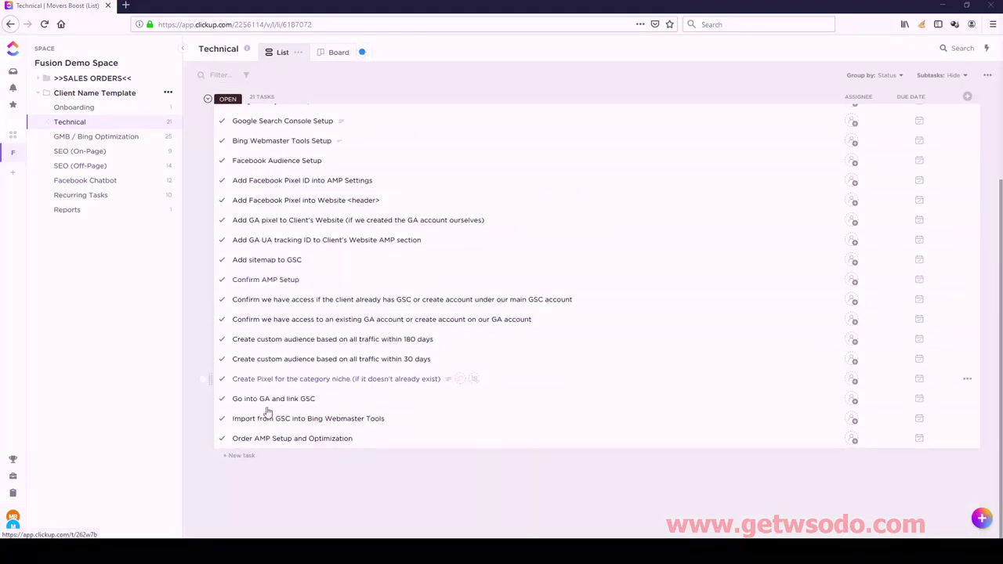
{"action": "left_click", "coordinate": [203, 440]}
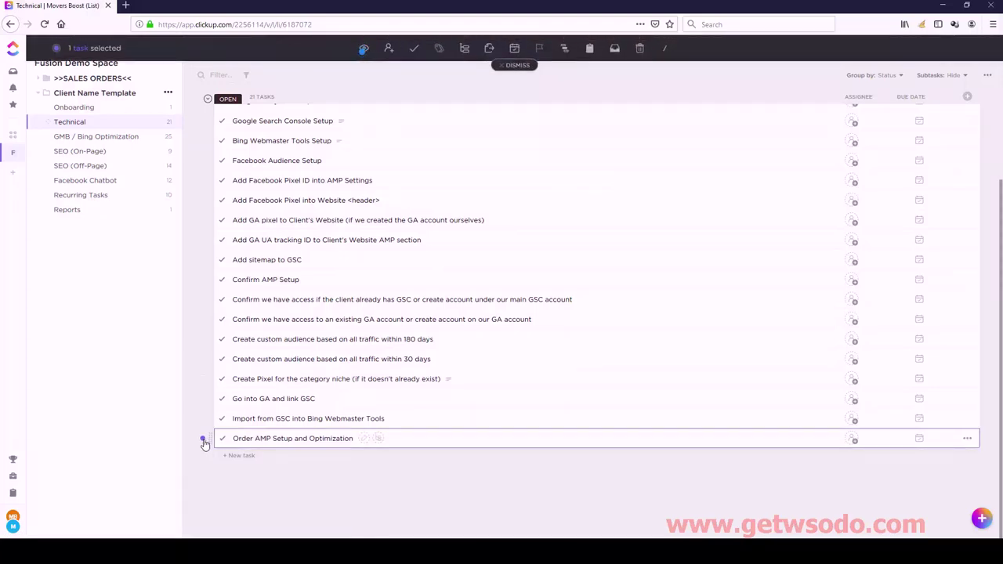
{"action": "scroll", "coordinate": [274, 360], "scroll_direction": "up", "scroll_amount": 3}
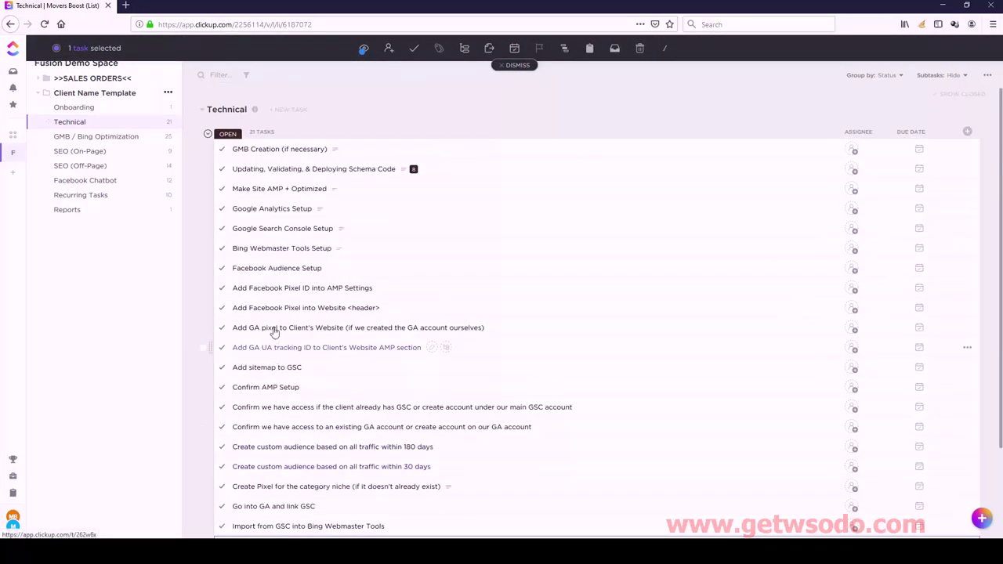
{"action": "left_click", "coordinate": [202, 388]}
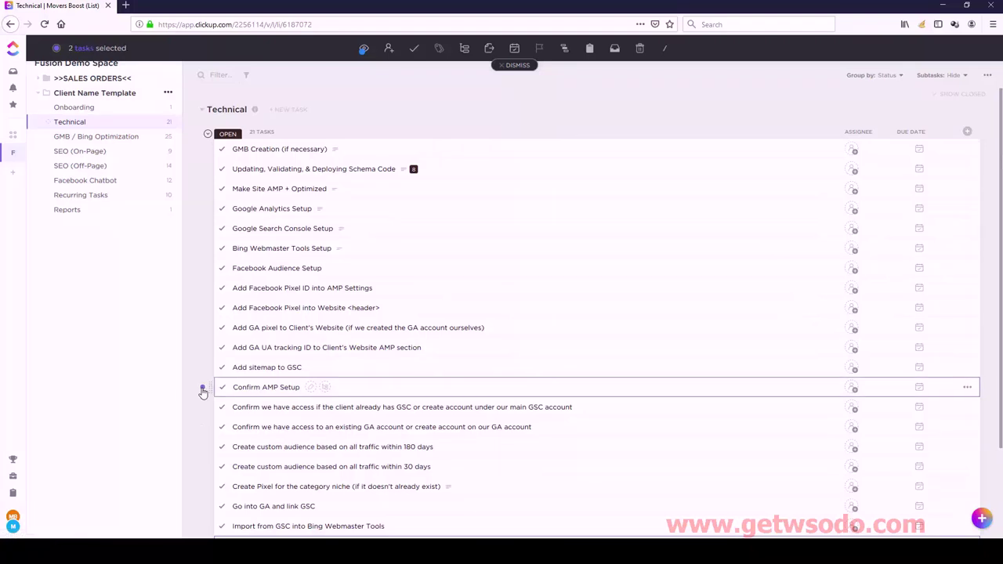
{"action": "left_click", "coordinate": [465, 49]}
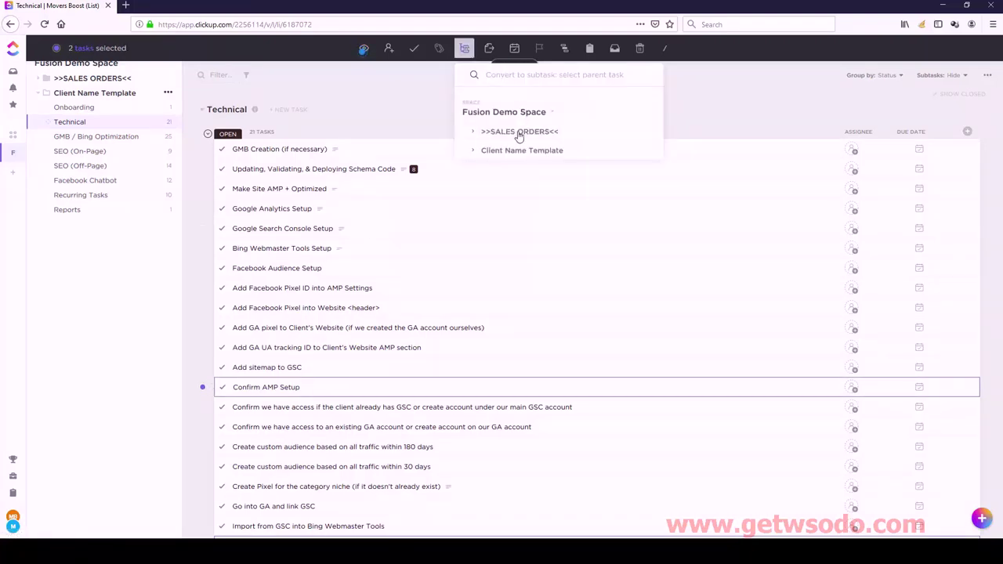
{"action": "left_click", "coordinate": [472, 154]}
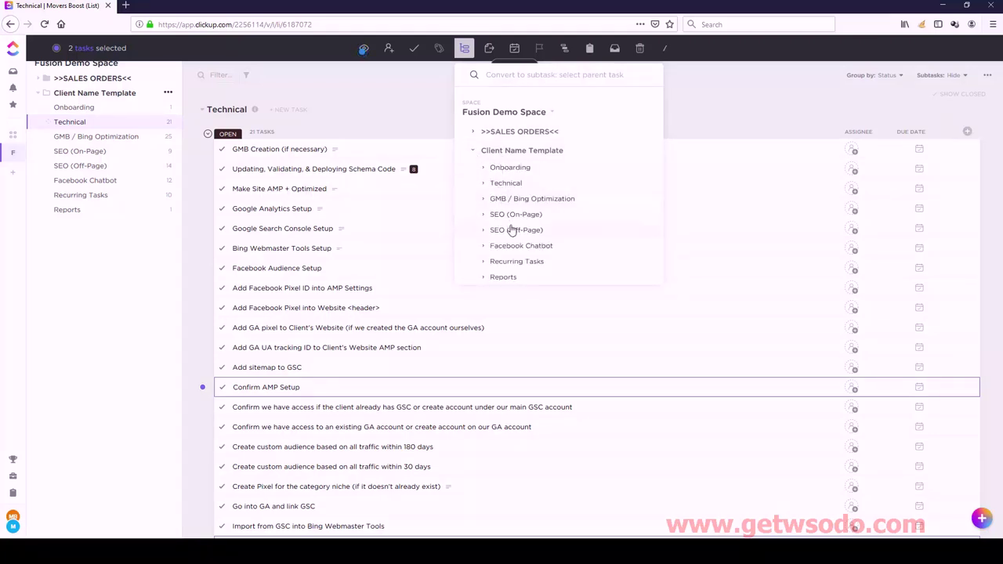
{"action": "left_click", "coordinate": [483, 183]}
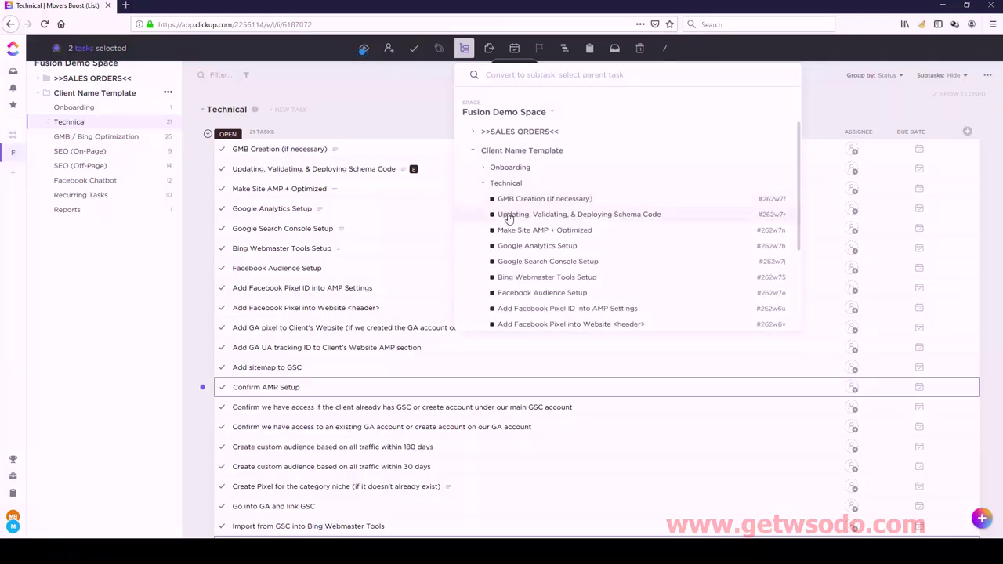
{"action": "left_click", "coordinate": [526, 230]}
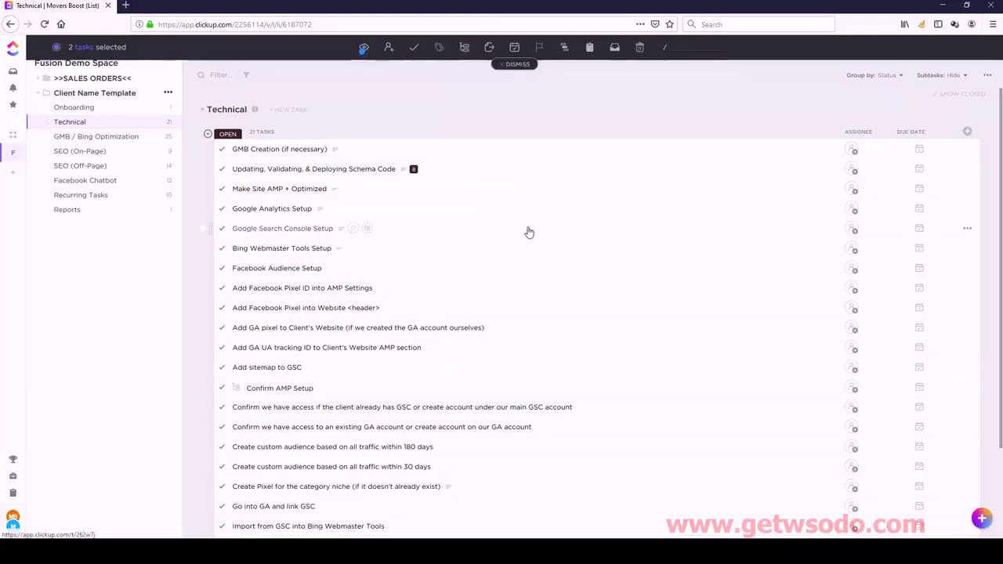
{"action": "left_click", "coordinate": [301, 192]}
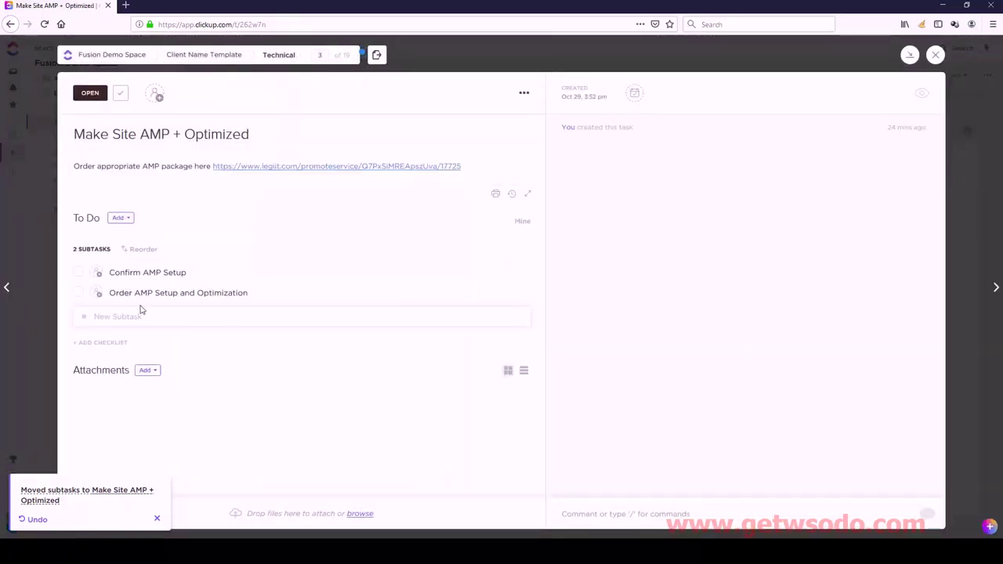
{"action": "left_click", "coordinate": [935, 56]}
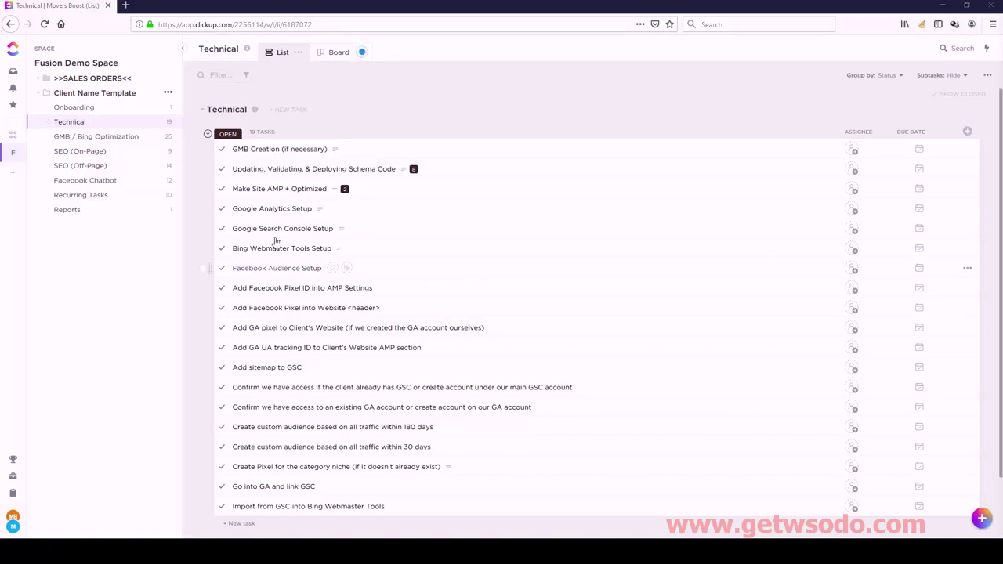
Replace the contact e-mail in the Google Analytics Setup task description with a generic placeholder address and close the task
{"action": "left_click", "coordinate": [272, 209]}
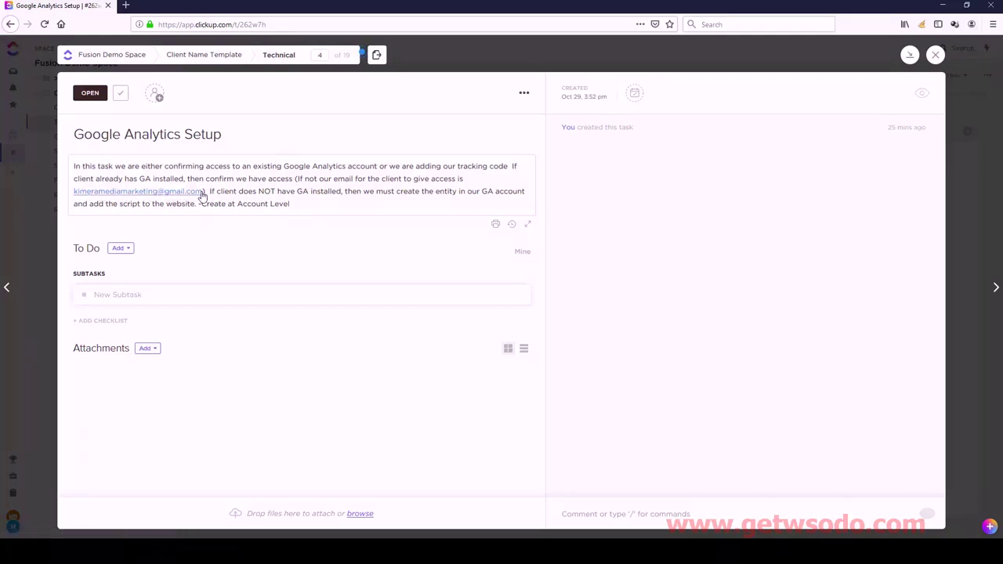
{"action": "left_click_drag", "start_coordinate": [203, 194], "coordinate": [74, 194]}
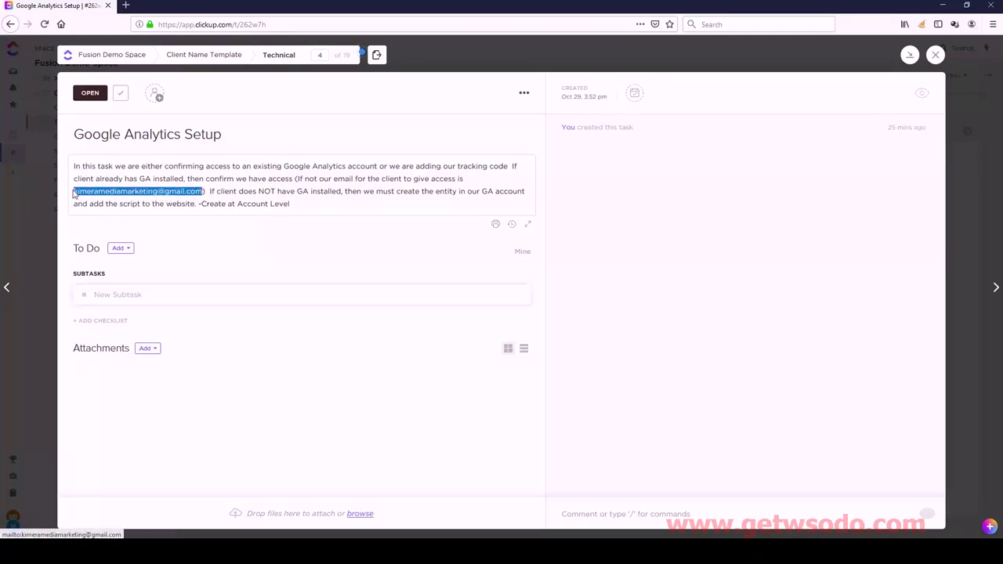
{"action": "left_click", "coordinate": [156, 194]}
{"action": "left_click_drag", "start_coordinate": [156, 194], "coordinate": [74, 195]}
{"action": "type", "text": "yourm"}
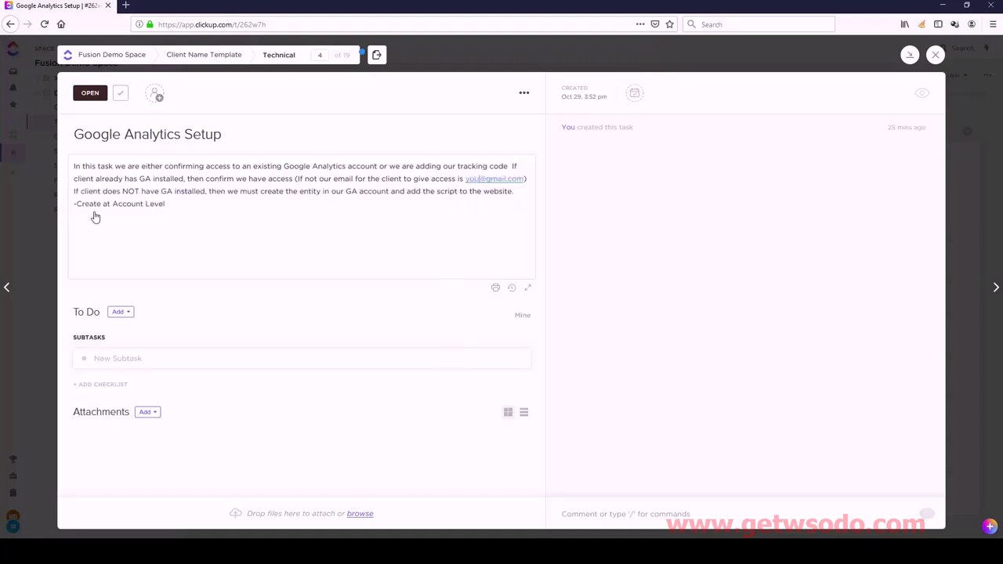
{"action": "key", "text": "BackSpace"}
{"action": "type", "text": "email"}
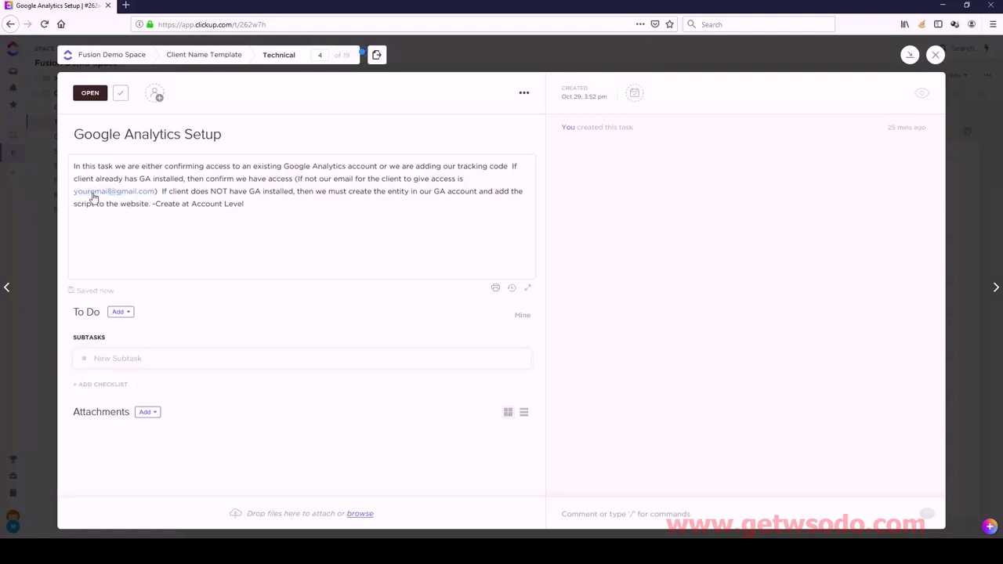
{"action": "left_click", "coordinate": [93, 193]}
{"action": "left_click", "coordinate": [225, 5]}
{"action": "left_click", "coordinate": [935, 56]}
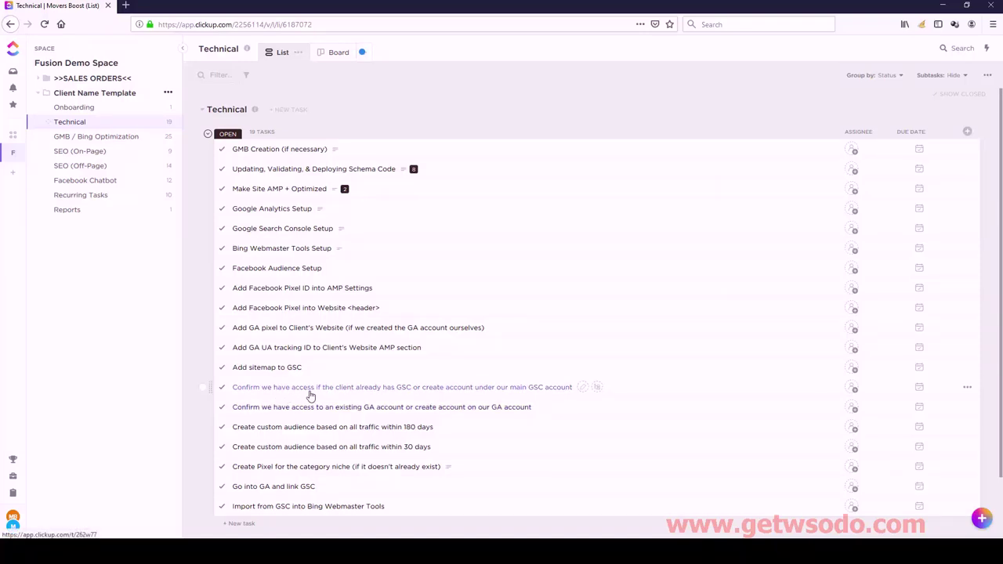
Convert the GA account access, GA pixel and GA UA tracking ID tasks into subtasks of Google Analytics Setup
{"action": "left_click", "coordinate": [203, 408]}
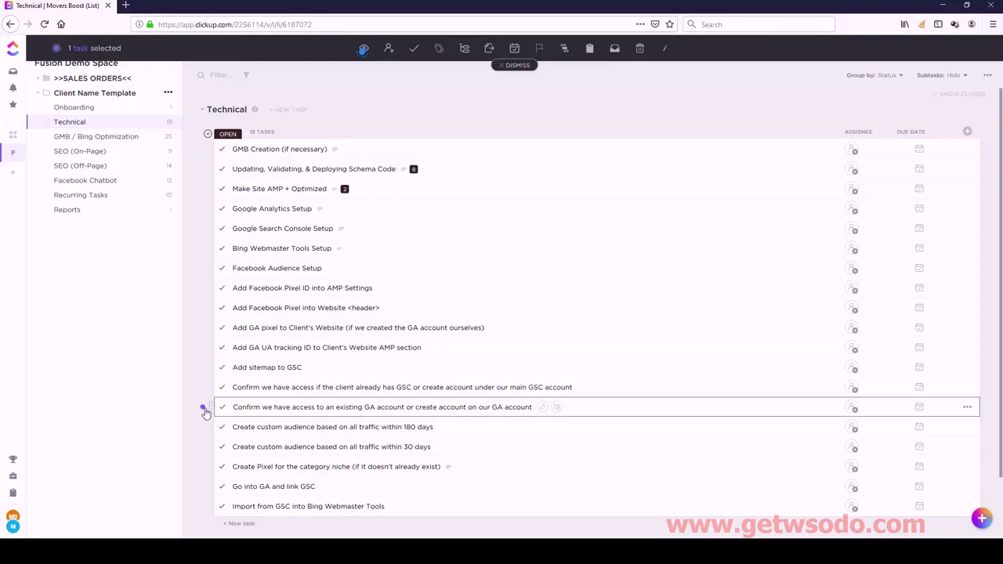
{"action": "left_click", "coordinate": [202, 329]}
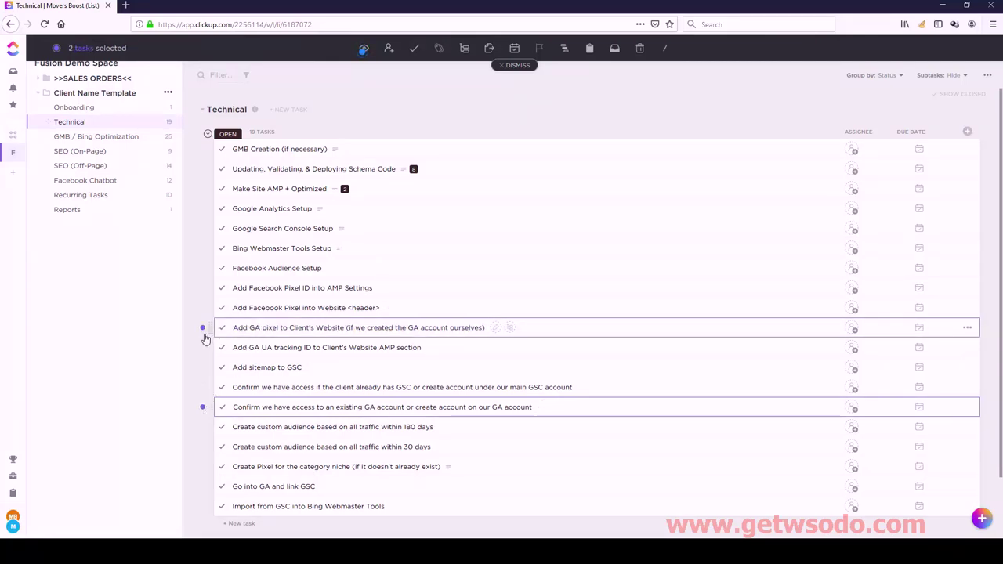
{"action": "left_click", "coordinate": [203, 348]}
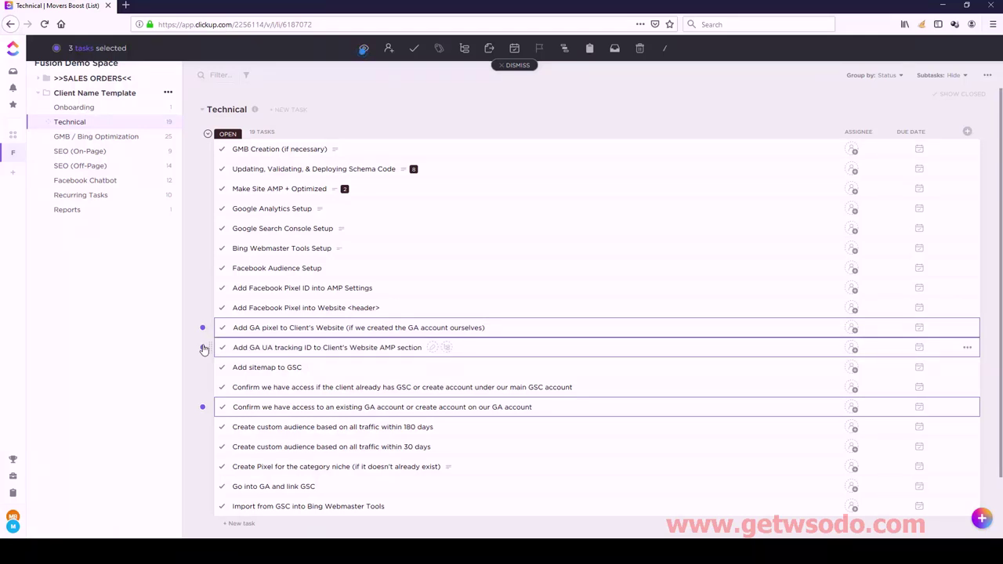
{"action": "left_click", "coordinate": [463, 49]}
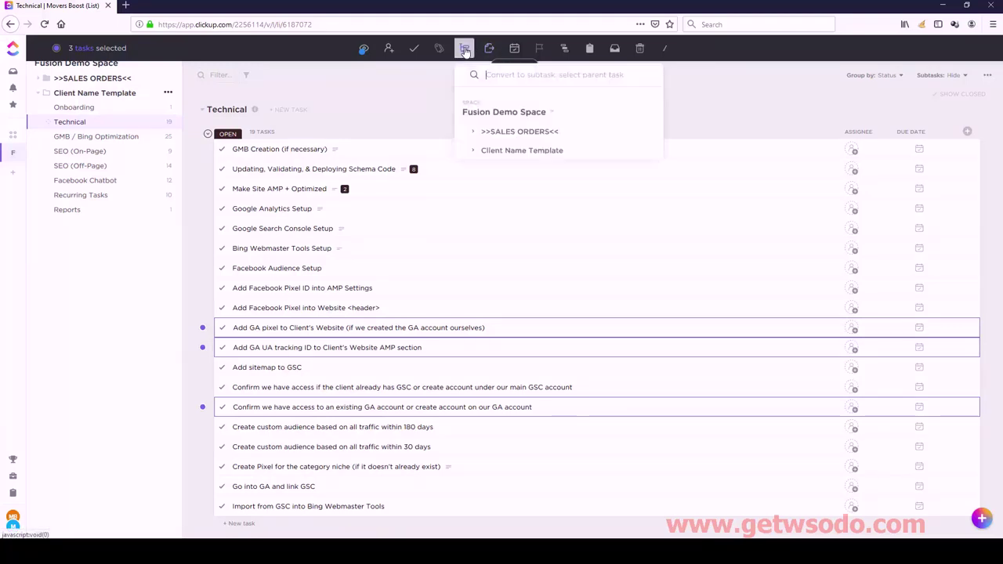
{"action": "left_click", "coordinate": [471, 150]}
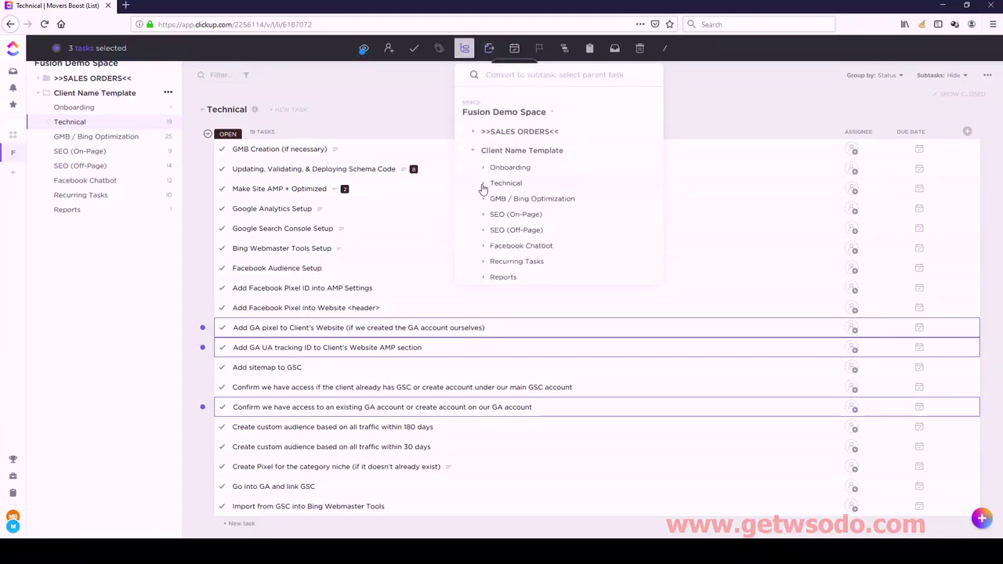
{"action": "left_click", "coordinate": [482, 183]}
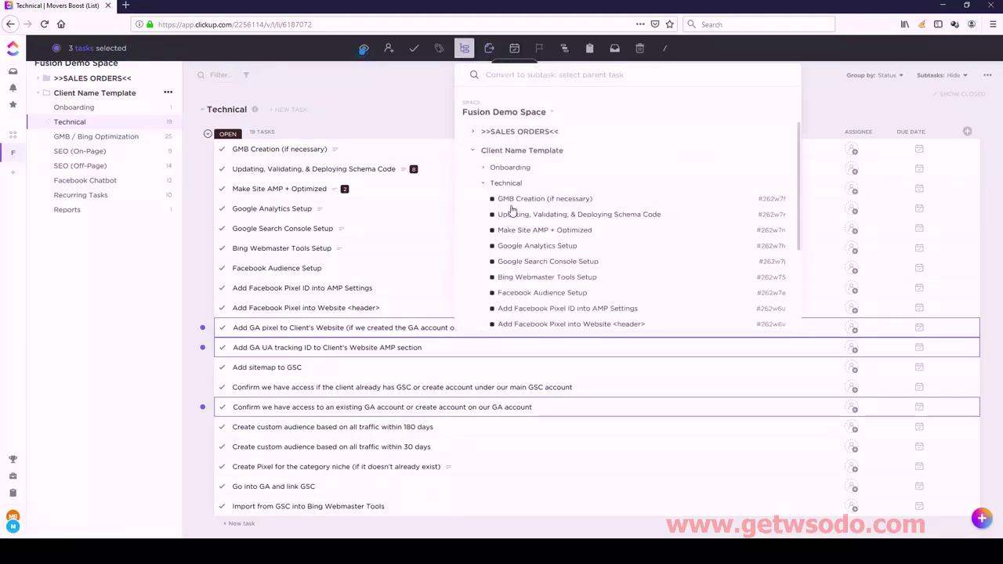
{"action": "left_click", "coordinate": [511, 246]}
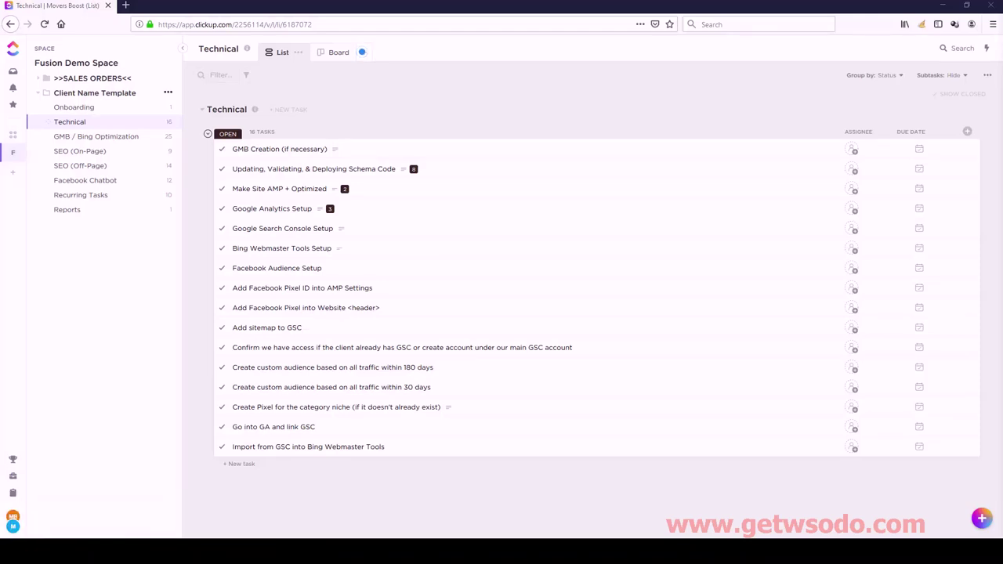
Convert the GSC access confirmation, Add sitemap to GSC, and Go into GA and link GSC tasks into subtasks of Google Search Console Setup
{"action": "left_click", "coordinate": [262, 232]}
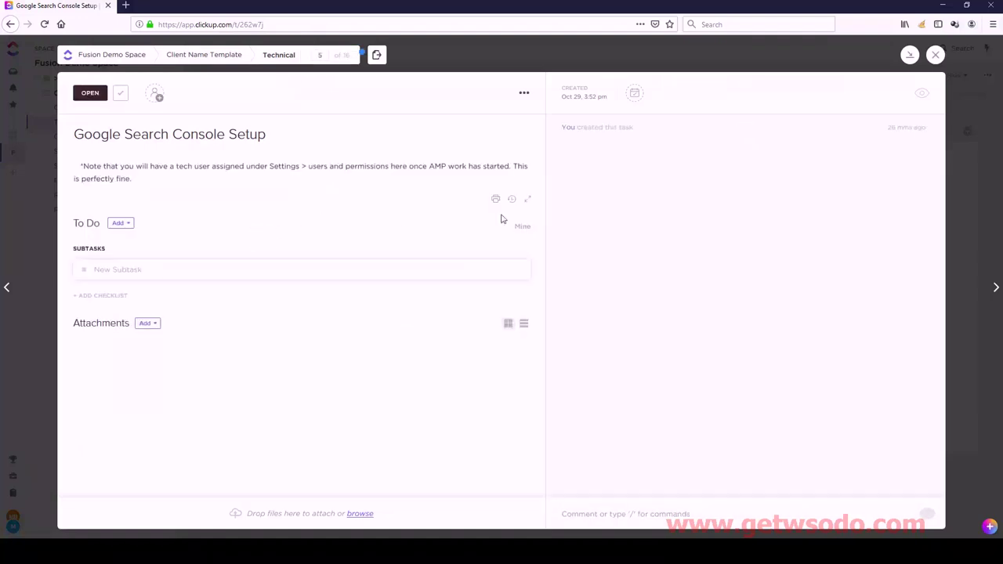
{"action": "left_click", "coordinate": [934, 55]}
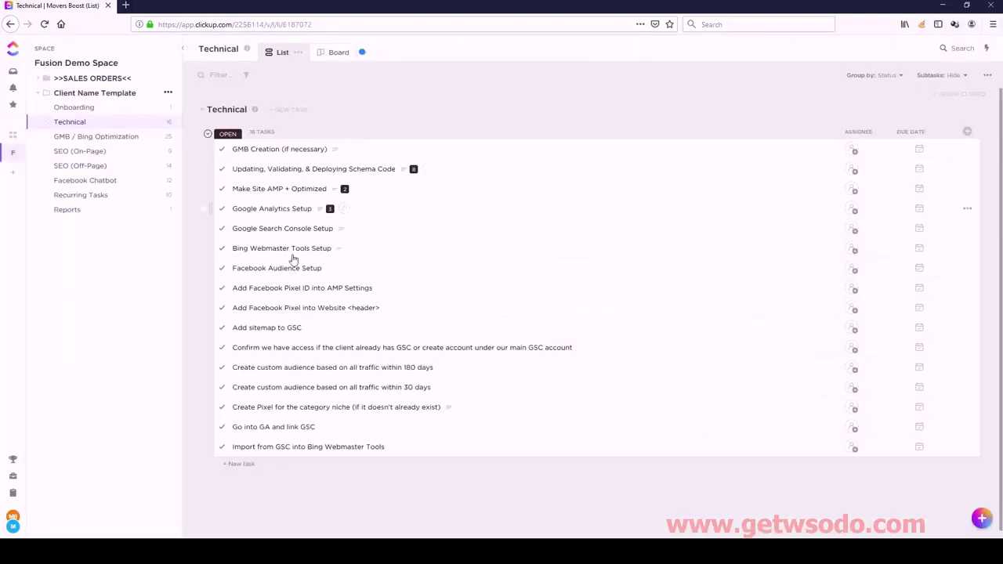
{"action": "left_click", "coordinate": [202, 349]}
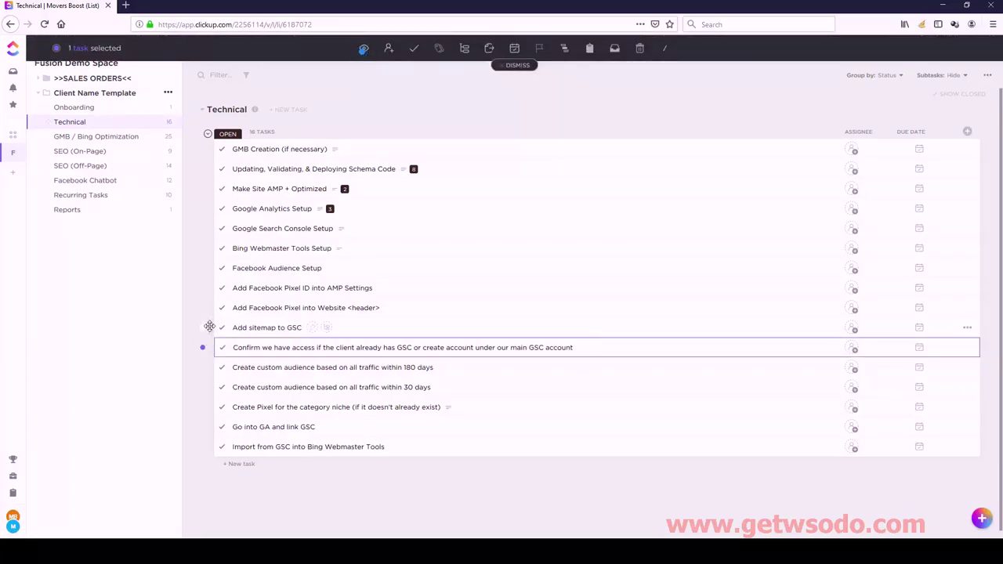
{"action": "left_click", "coordinate": [203, 330]}
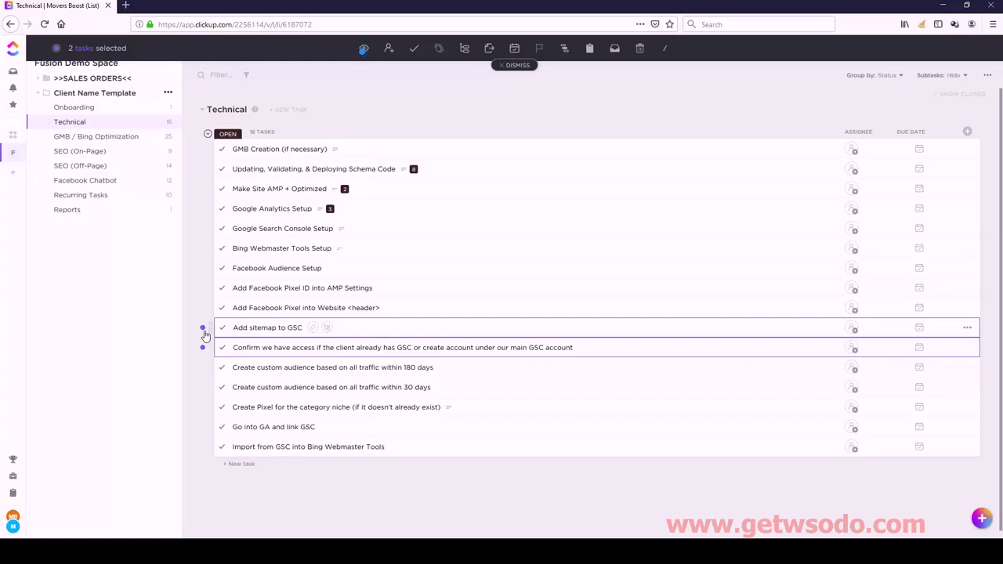
{"action": "left_click", "coordinate": [203, 429]}
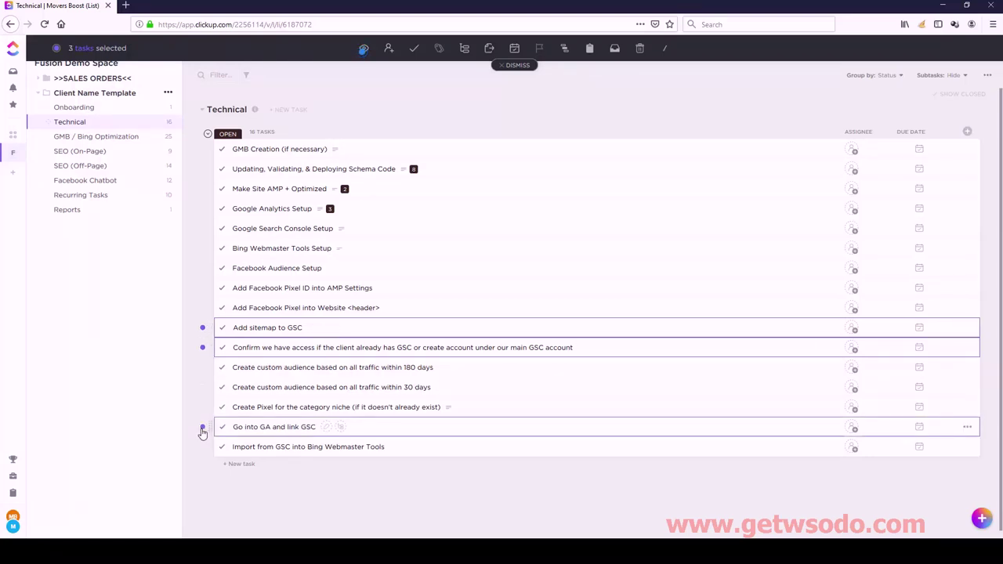
{"action": "left_click", "coordinate": [464, 49]}
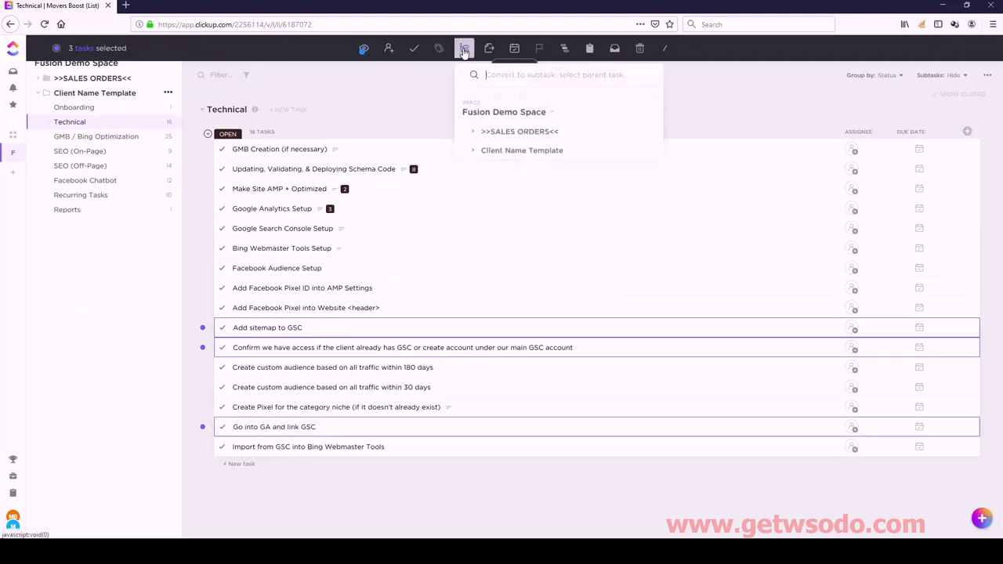
{"action": "left_click", "coordinate": [472, 151]}
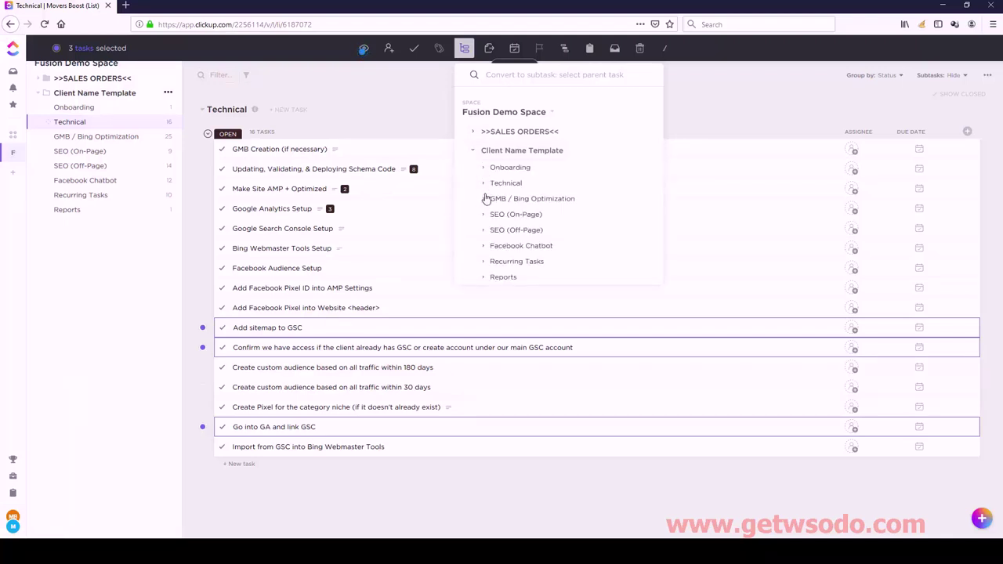
{"action": "left_click", "coordinate": [483, 184]}
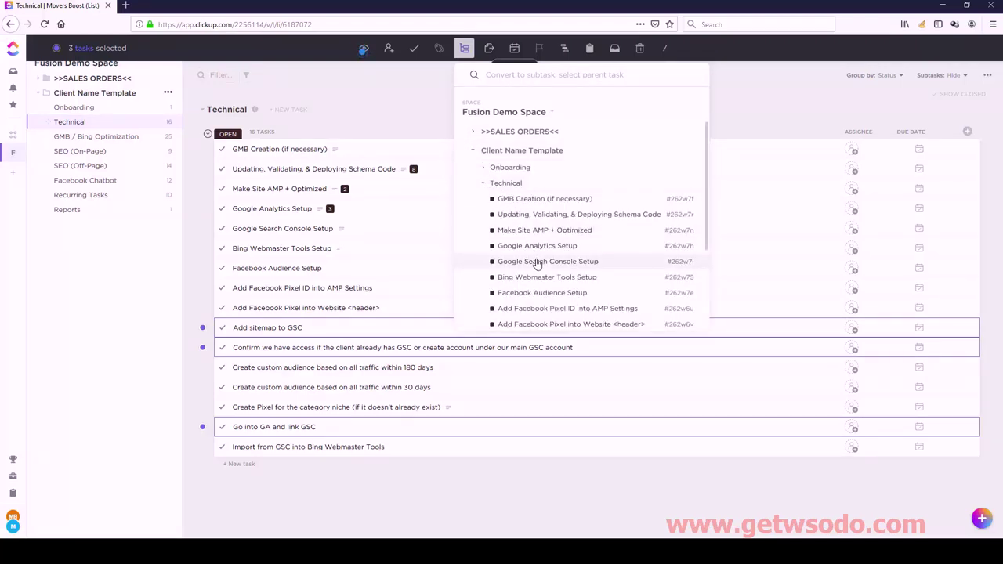
{"action": "left_click", "coordinate": [536, 262]}
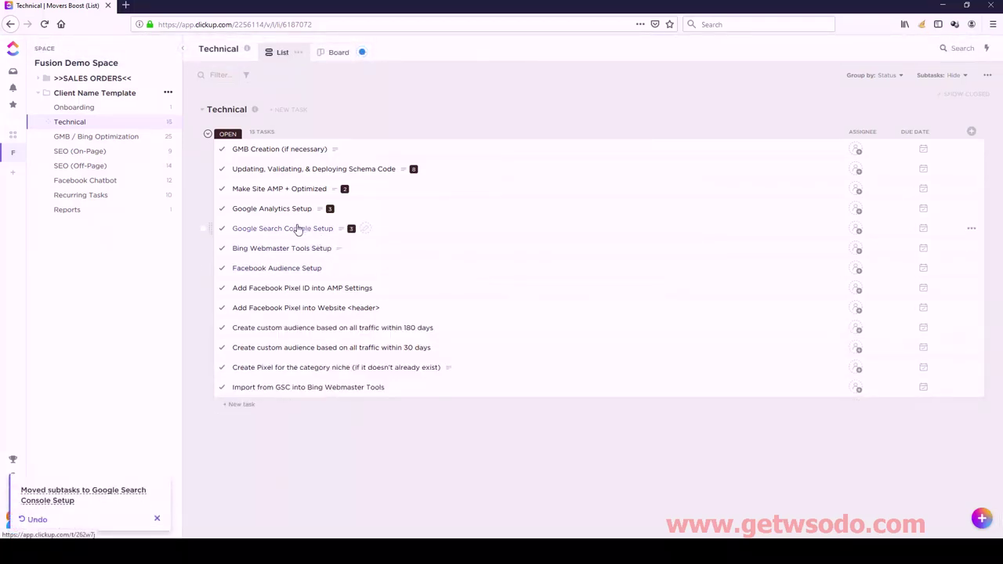
Order the Google Search Console Setup subtasks by name, and move the GSC access confirmation above Add sitemap to GSC
{"action": "left_click", "coordinate": [287, 228]}
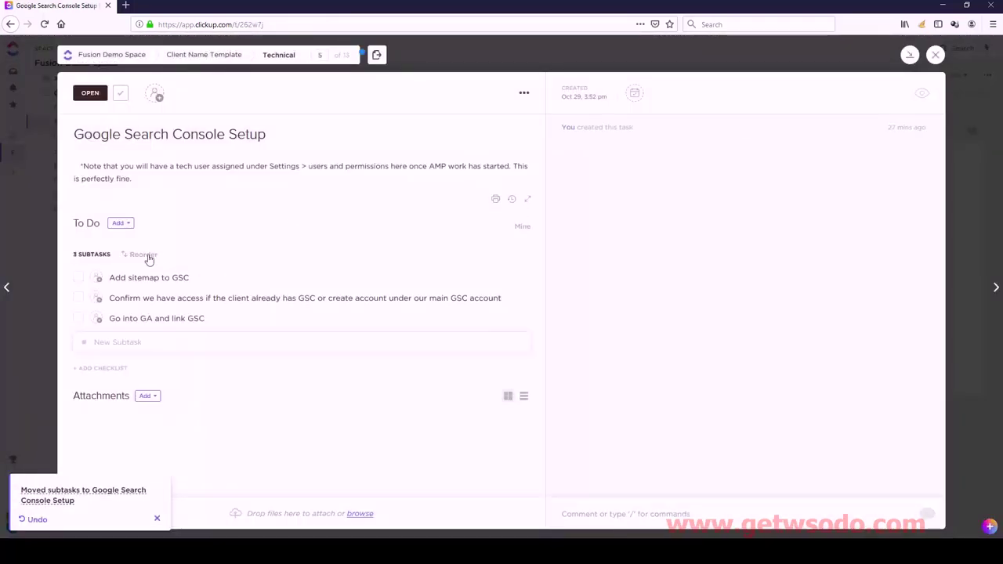
{"action": "left_click", "coordinate": [143, 255]}
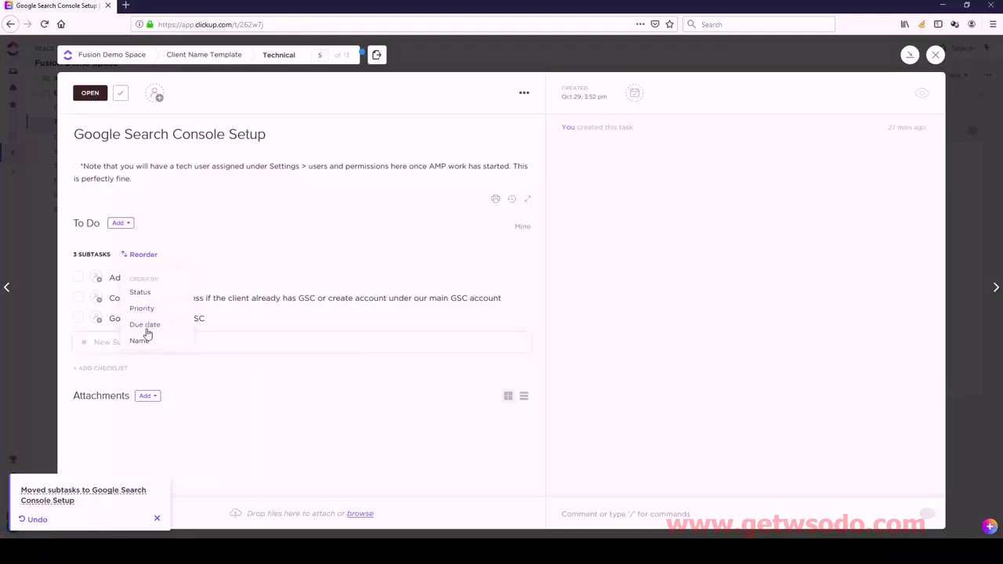
{"action": "left_click", "coordinate": [145, 340]}
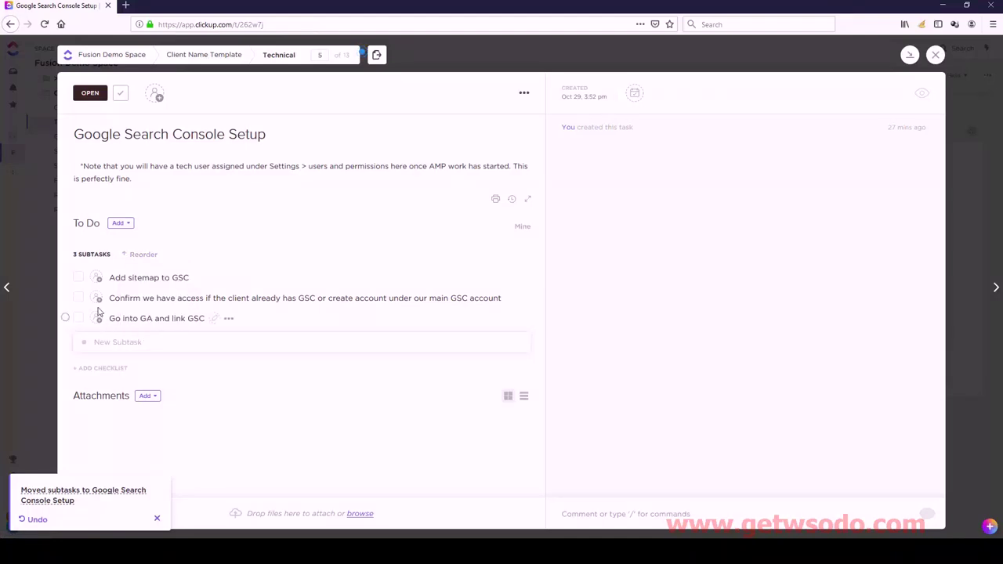
{"action": "left_click_drag", "start_coordinate": [125, 286], "coordinate": [133, 304]}
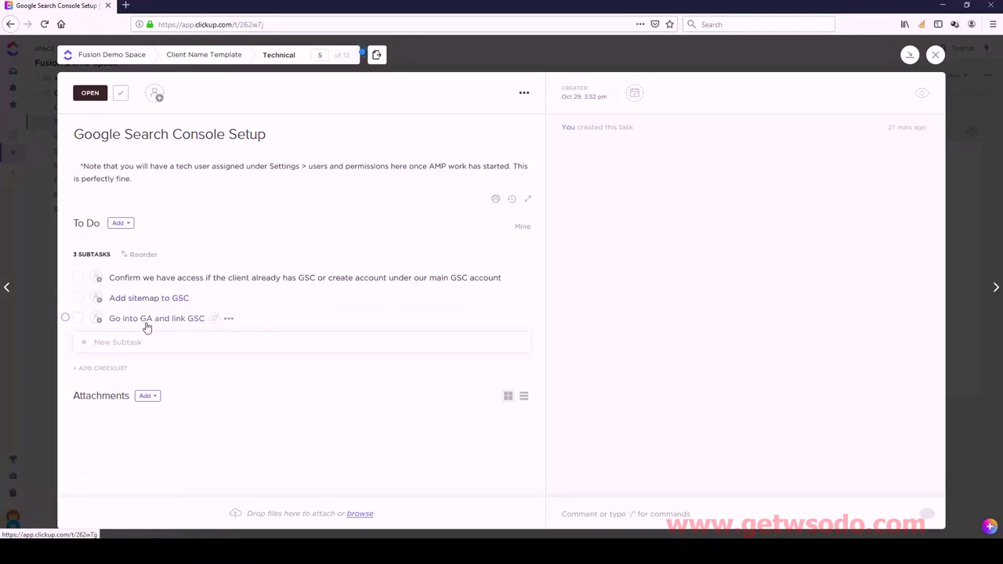
{"action": "left_click", "coordinate": [934, 54]}
Order the Google Analytics Setup subtasks as GA account access confirmation, GA pixel, and GA UA tracking ID
{"action": "left_click", "coordinate": [247, 210]}
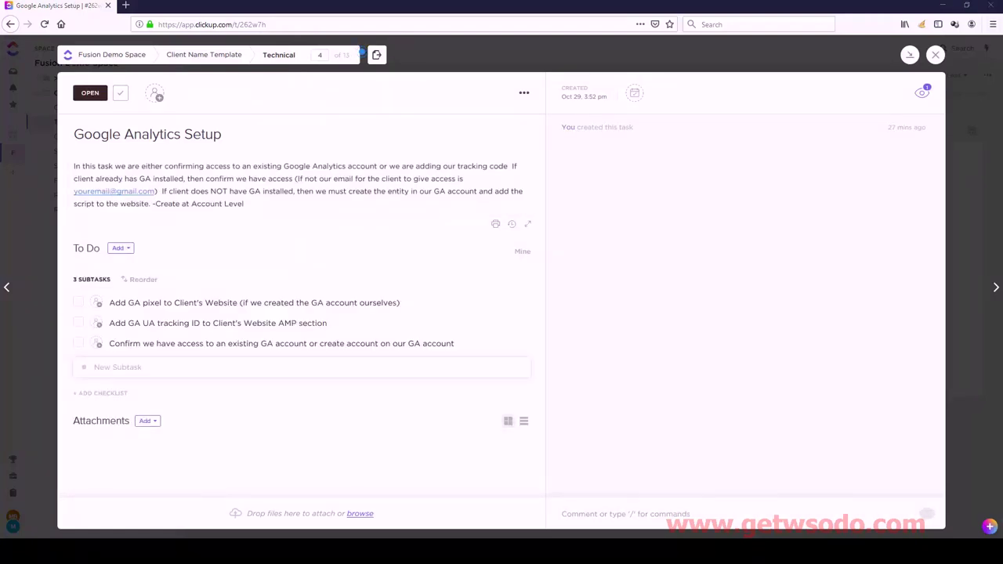
{"action": "left_click", "coordinate": [133, 279]}
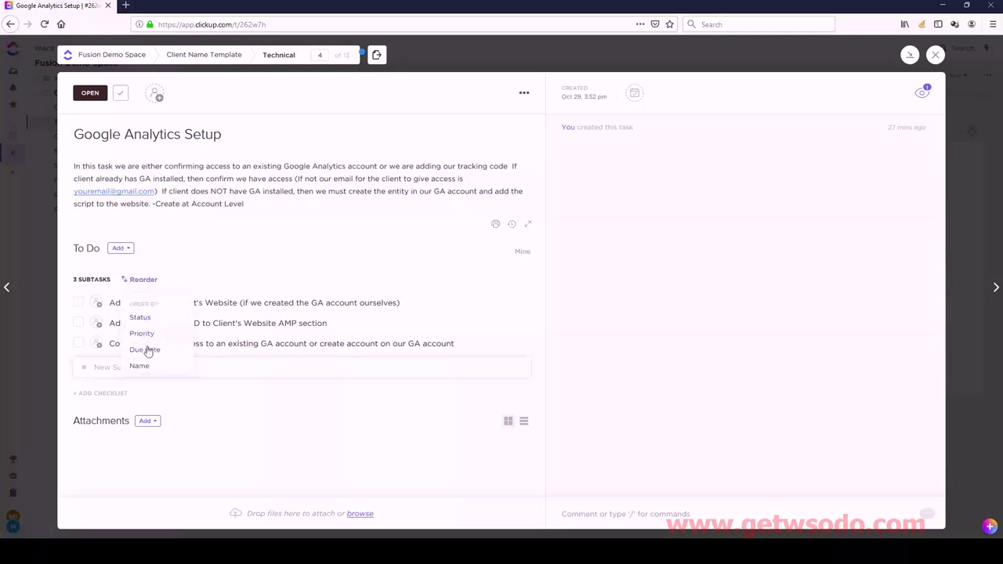
{"action": "left_click", "coordinate": [140, 366]}
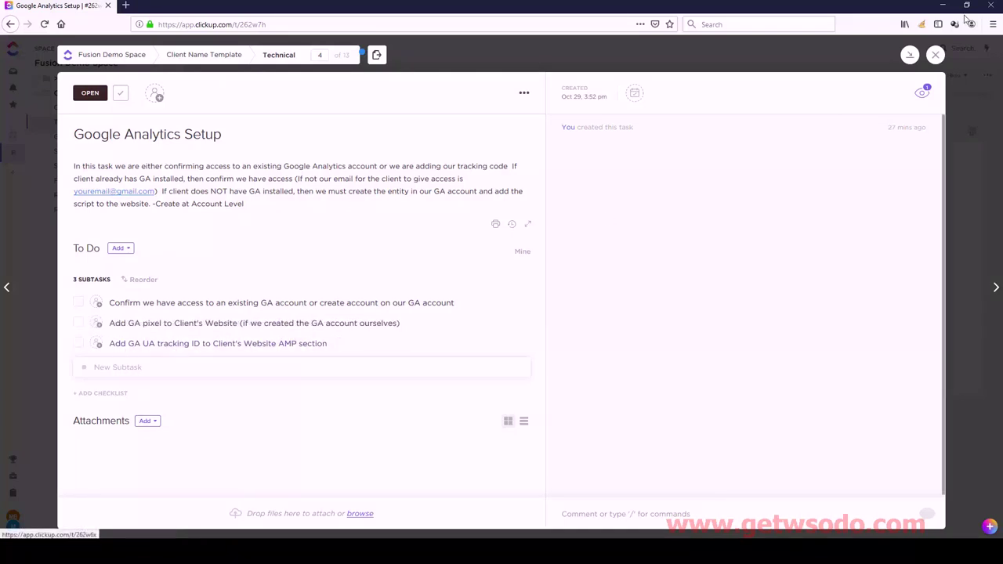
{"action": "left_click", "coordinate": [934, 54]}
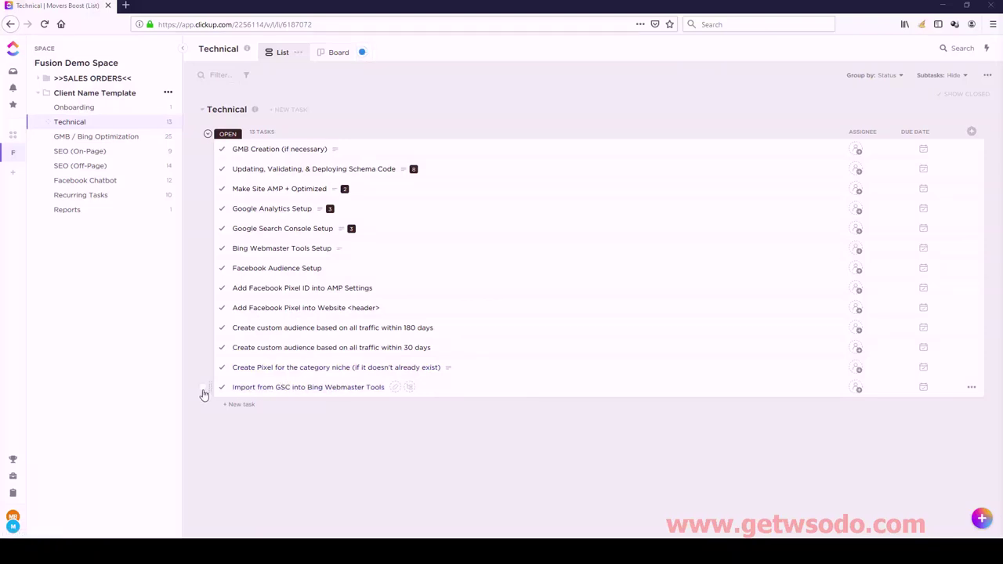
Convert Import from GSC into Bing Webmaster Tools into a subtask of Bing Webmaster Tools Setup in the Technical list
{"action": "right_click", "coordinate": [258, 393]}
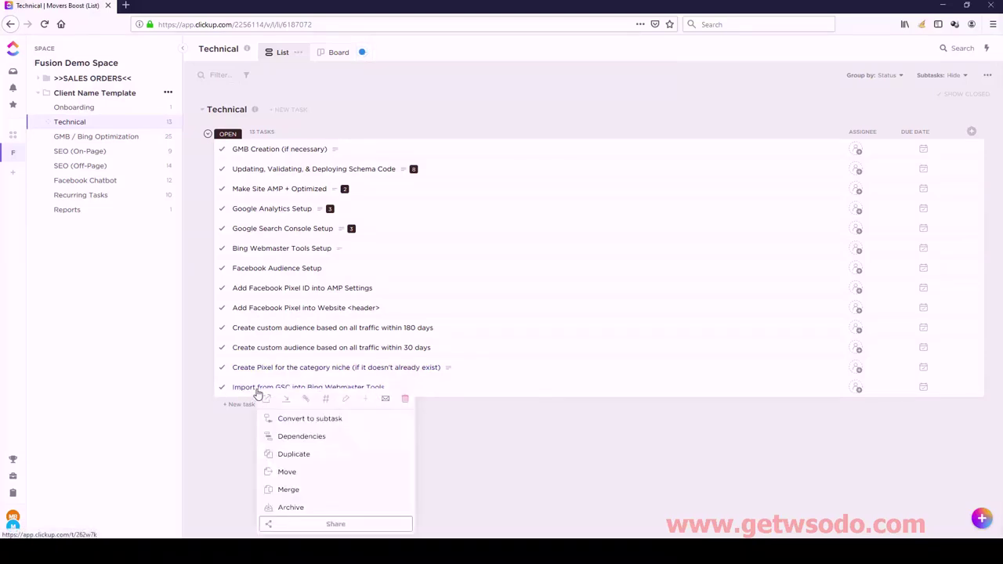
{"action": "left_click", "coordinate": [290, 421]}
{"action": "left_click", "coordinate": [350, 206]}
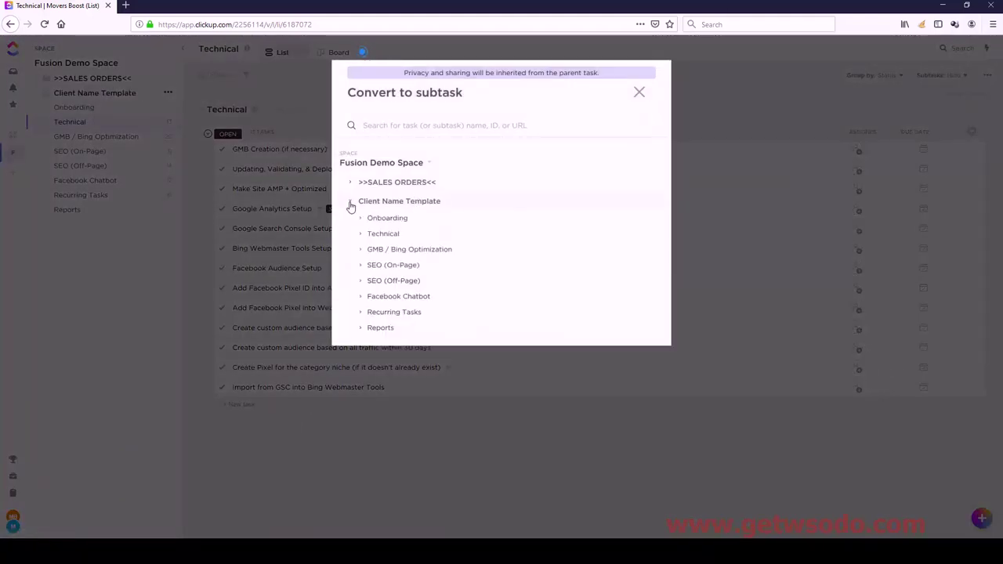
{"action": "left_click", "coordinate": [361, 234]}
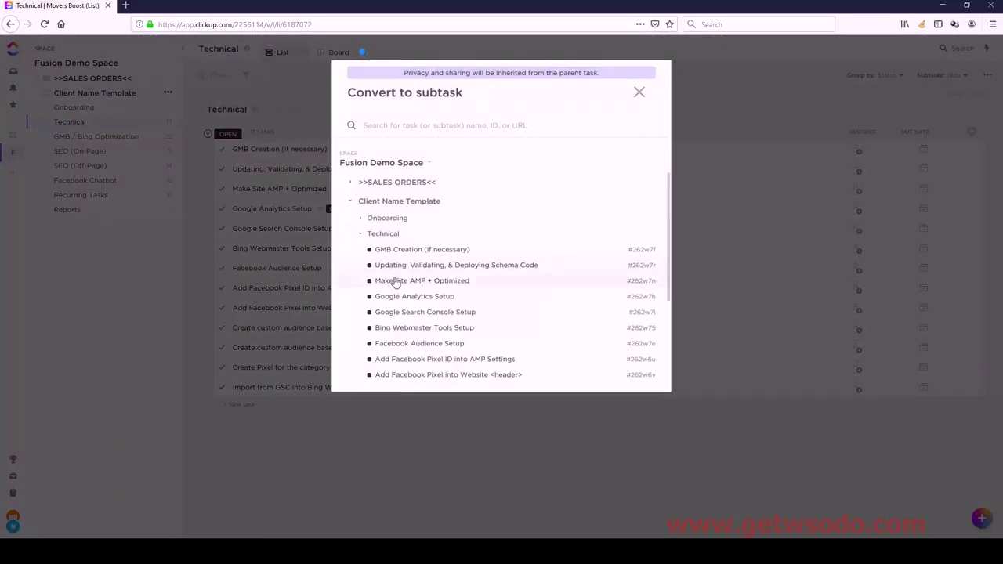
{"action": "left_click", "coordinate": [421, 328]}
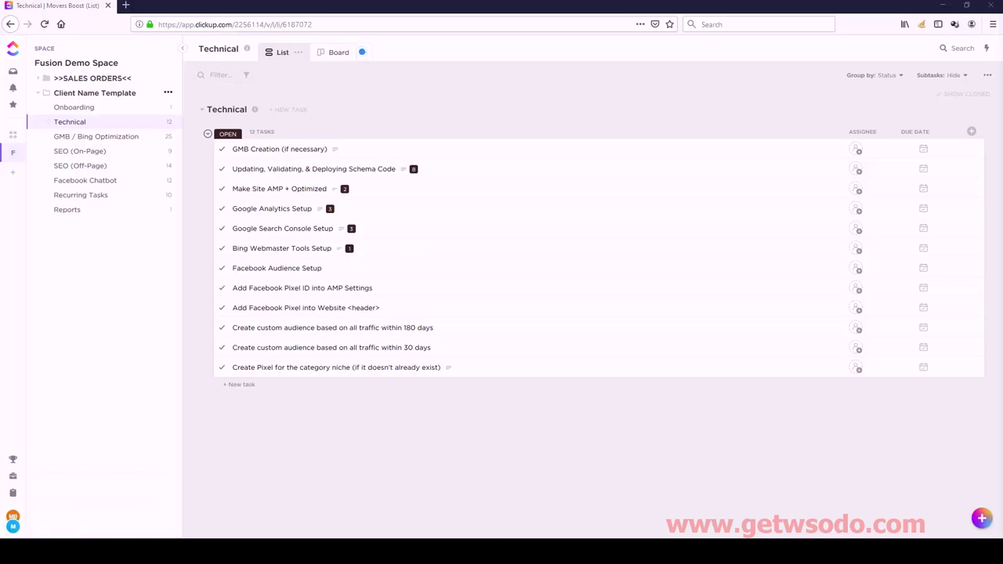
Convert the two Add Facebook Pixel tasks, both Create custom audience tasks, and Create Pixel for the category niche into subtasks of Facebook Audience Setup
{"action": "left_click", "coordinate": [203, 369]}
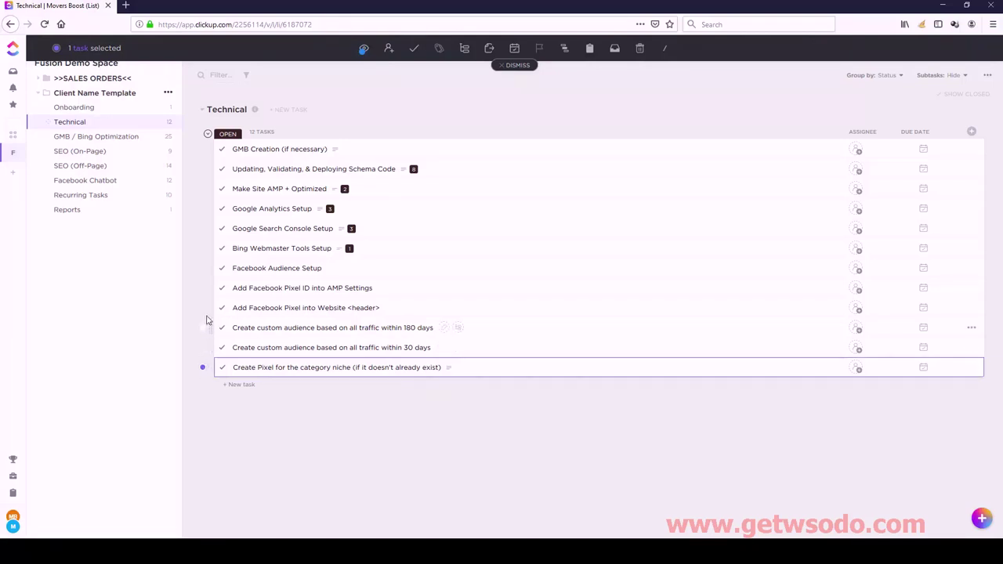
{"action": "left_click", "coordinate": [204, 290]}
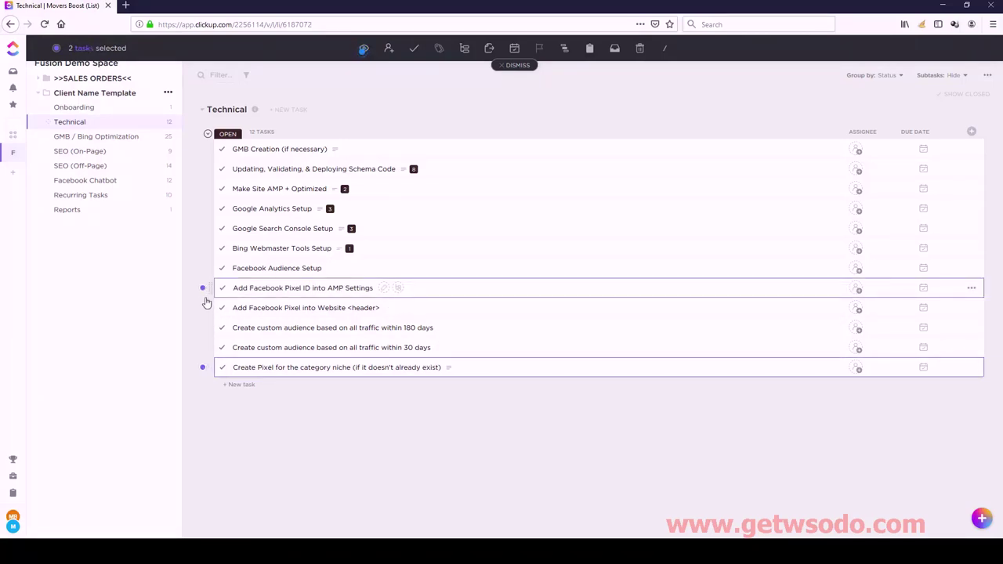
{"action": "left_click", "coordinate": [203, 308]}
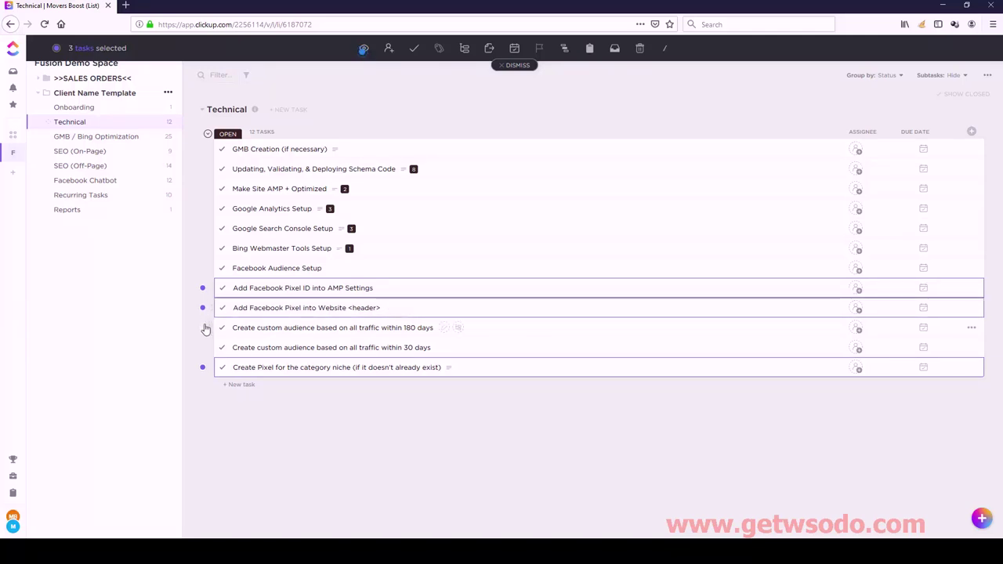
{"action": "left_click", "coordinate": [203, 329]}
{"action": "left_click", "coordinate": [202, 349]}
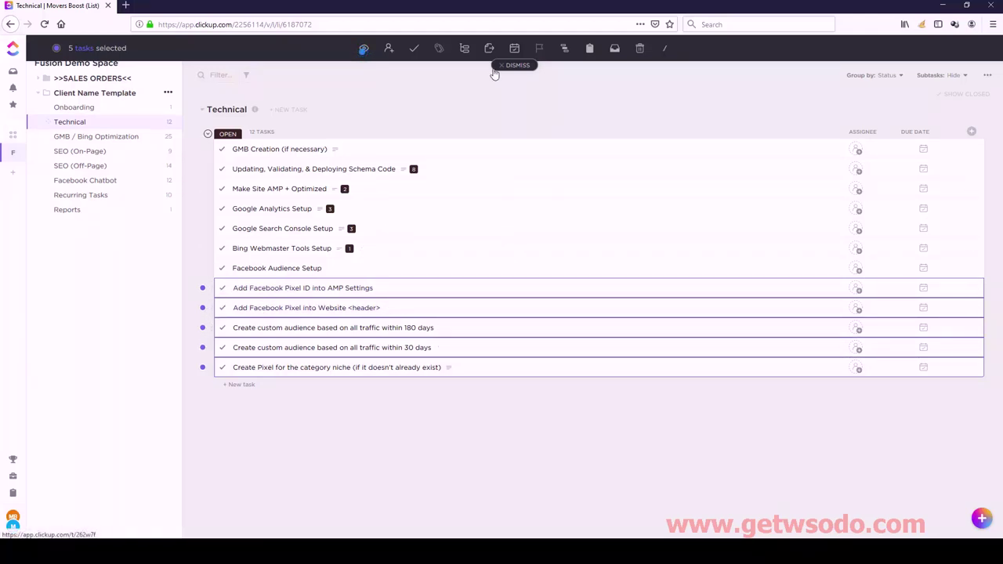
{"action": "left_click", "coordinate": [463, 48]}
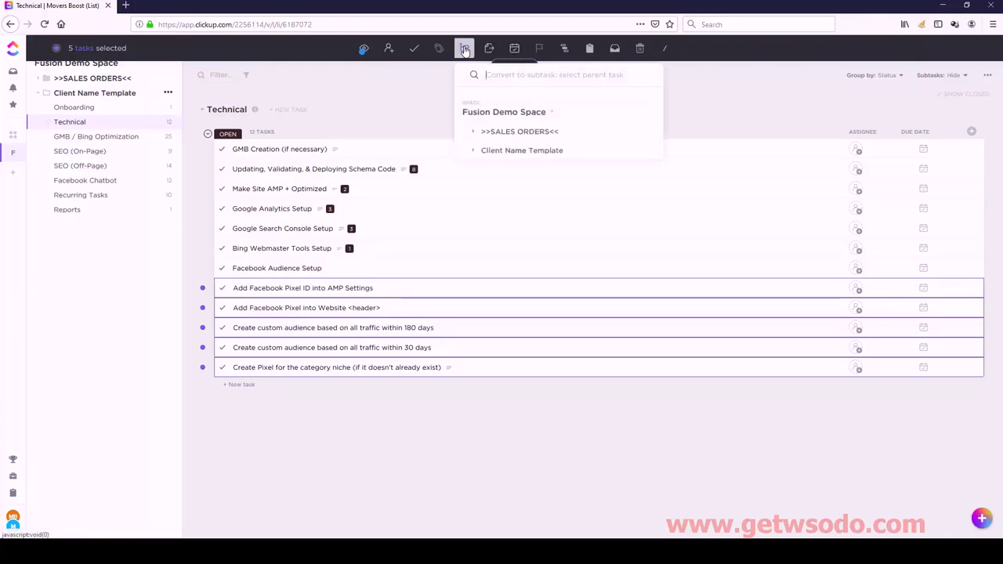
{"action": "left_click", "coordinate": [473, 152]}
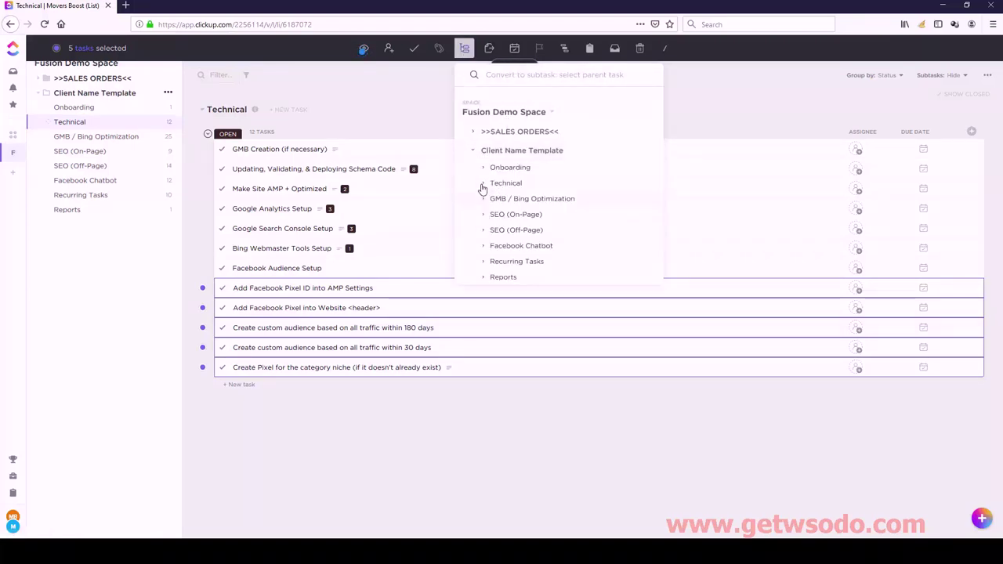
{"action": "left_click", "coordinate": [482, 183]}
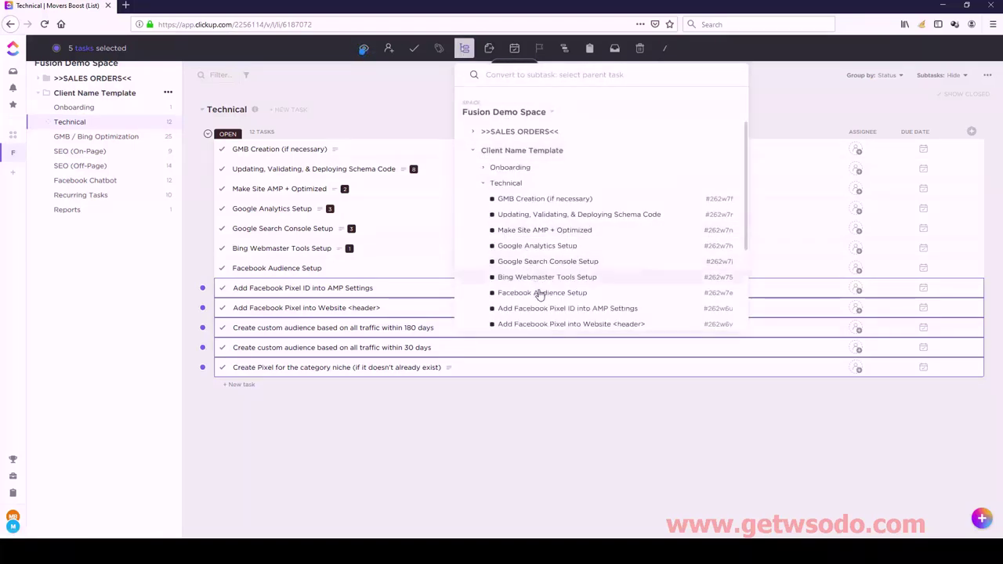
{"action": "left_click", "coordinate": [539, 293]}
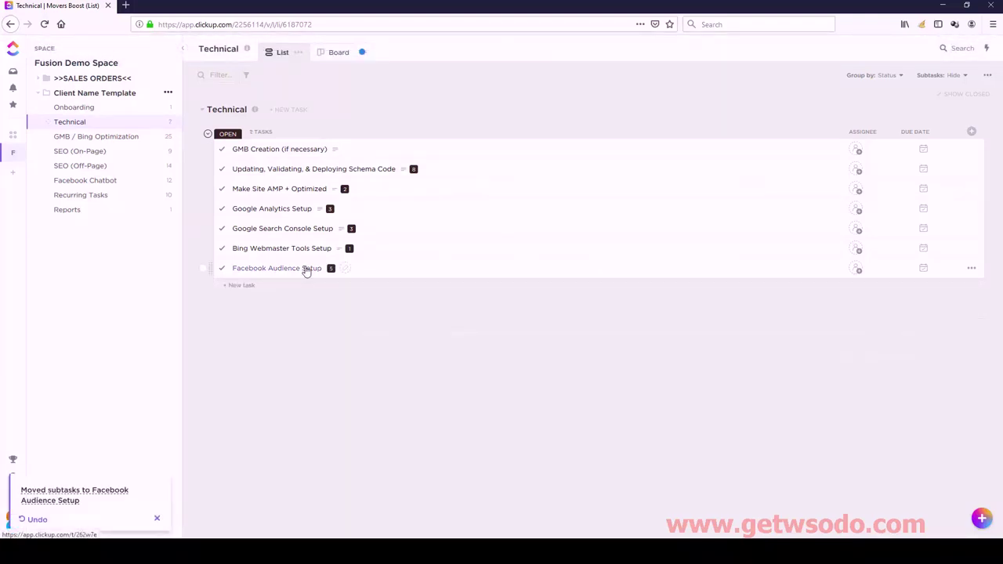
Order the Facebook Audience Setup subtasks as category niche pixel creation, pixel into website header, pixel ID into AMP settings, then the 180-day and 30-day audiences
{"action": "left_click", "coordinate": [306, 269]}
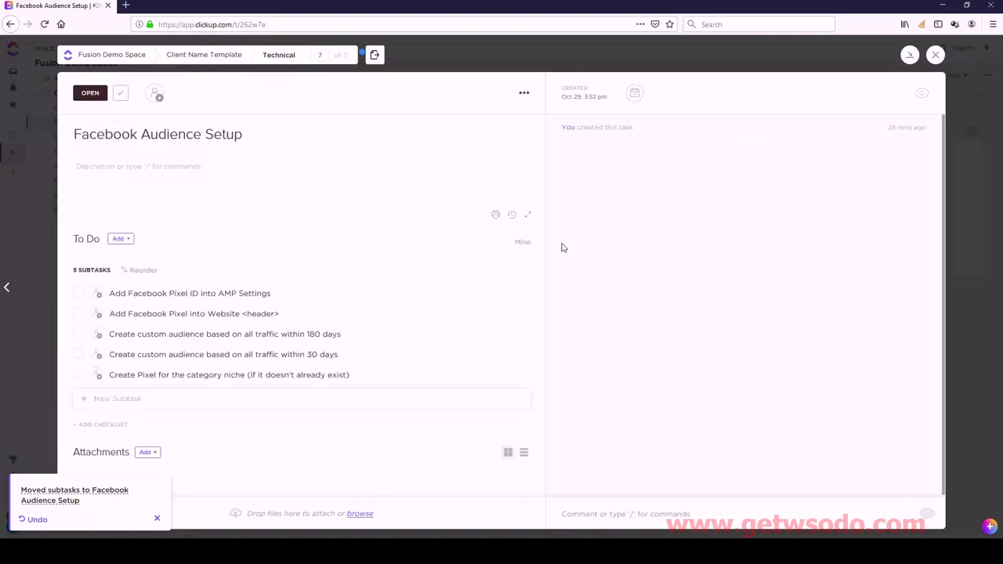
{"action": "left_click", "coordinate": [141, 269]}
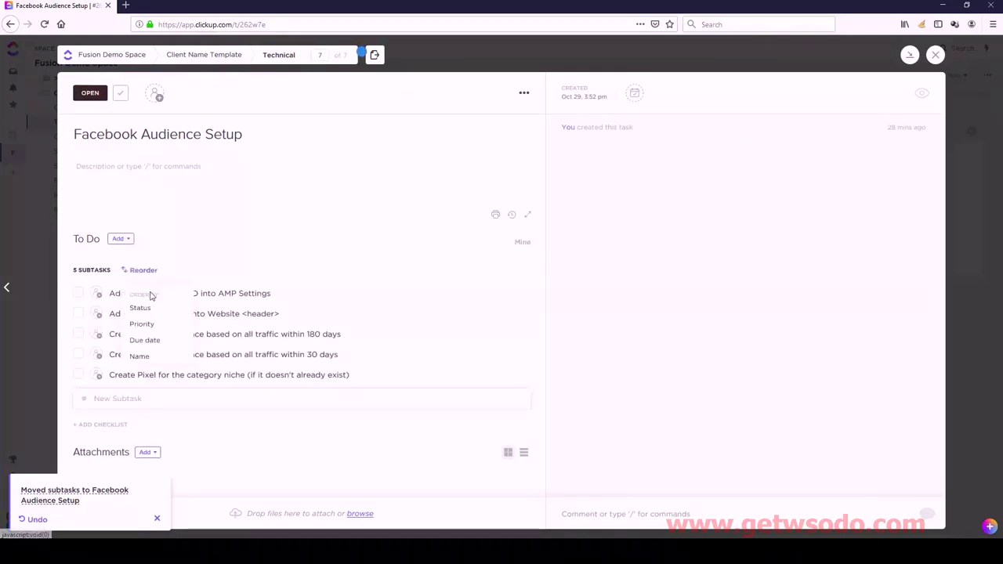
{"action": "left_click", "coordinate": [147, 354]}
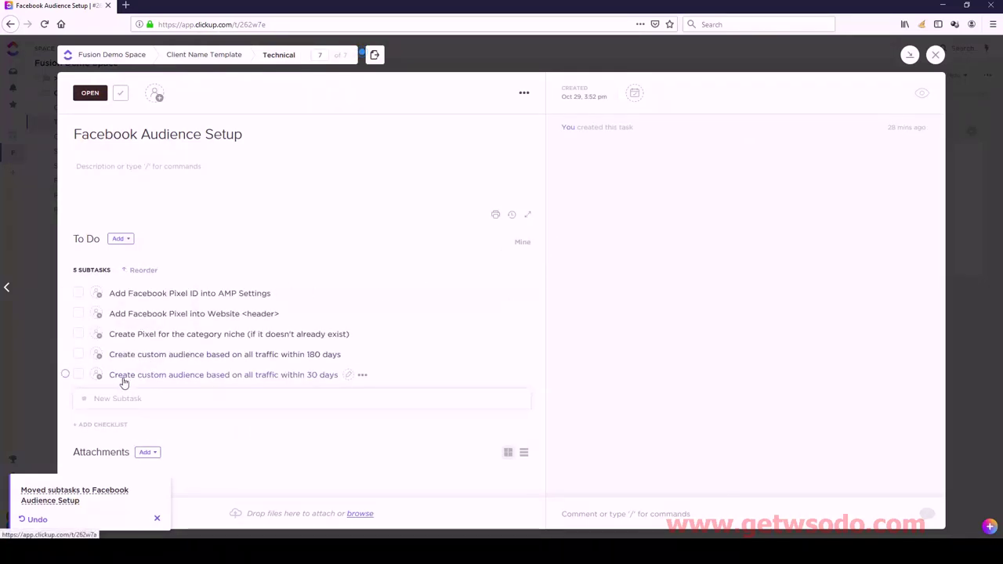
{"action": "left_click_drag", "start_coordinate": [141, 334], "coordinate": [145, 290]}
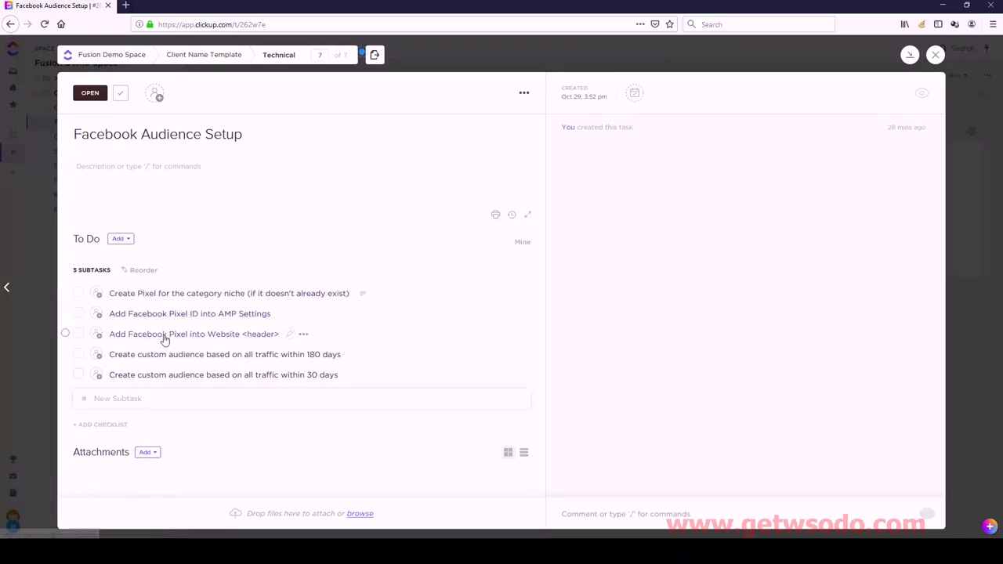
{"action": "left_click_drag", "start_coordinate": [163, 338], "coordinate": [167, 321]}
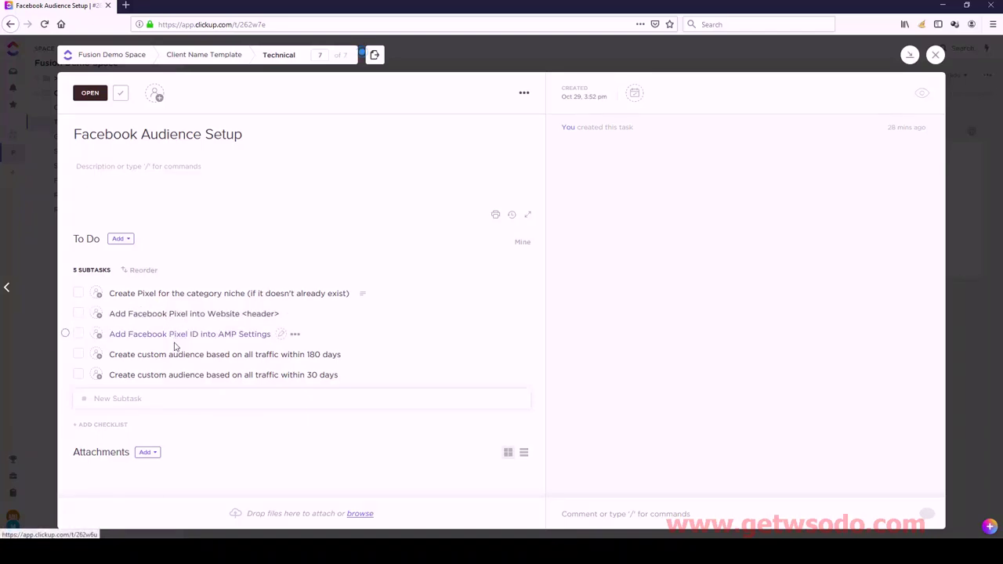
{"action": "left_click", "coordinate": [934, 56]}
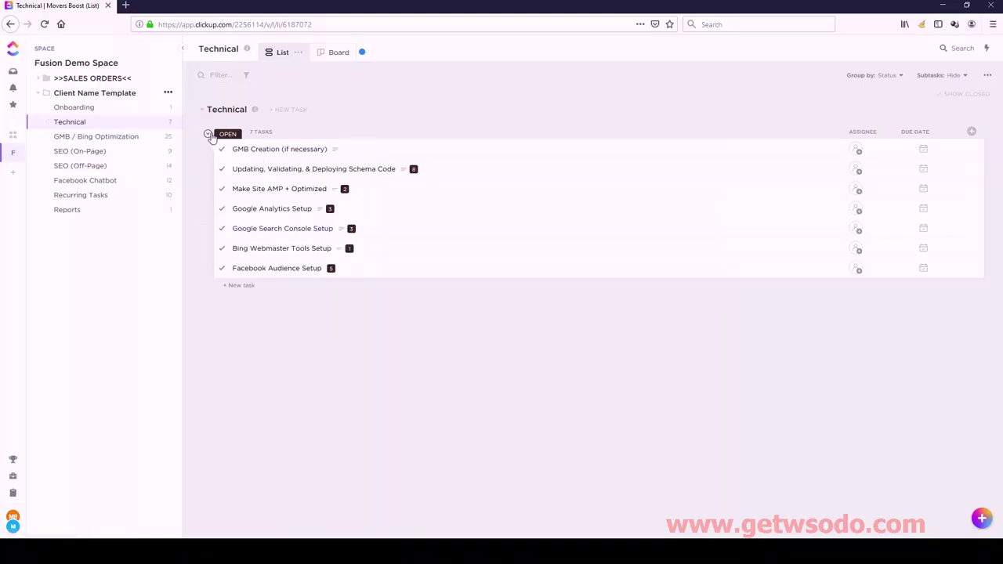
In the GMB / Bing Optimization list, move Getting Images to the first place and Optimizing and Uploading Images directly below it
{"action": "left_click", "coordinate": [108, 138]}
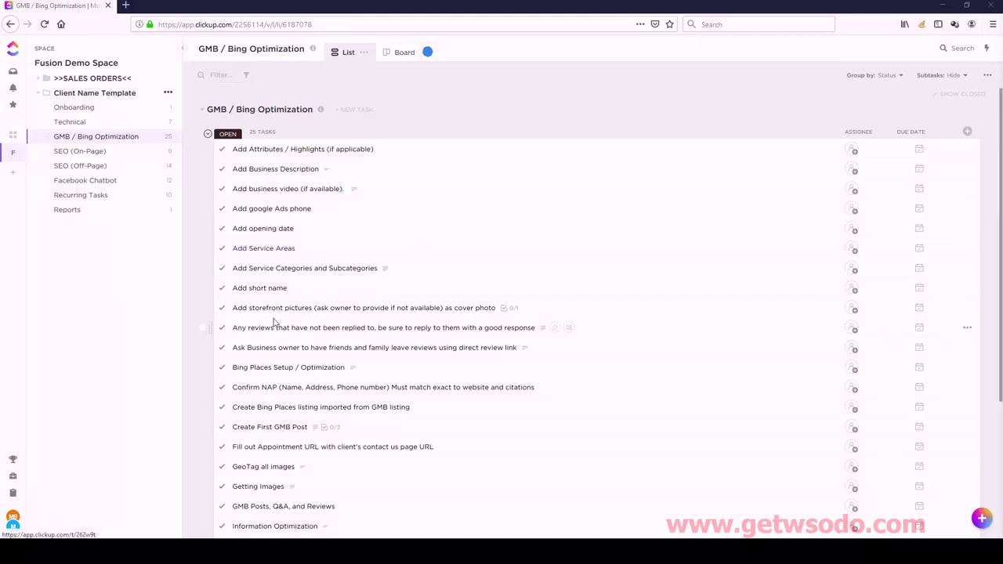
{"action": "left_click_drag", "start_coordinate": [216, 491], "coordinate": [264, 154]}
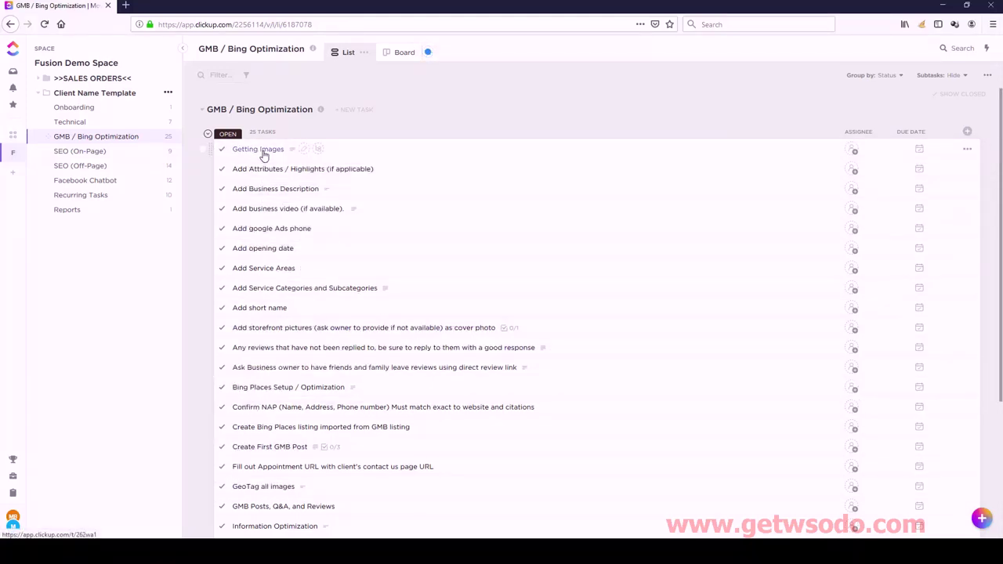
{"action": "scroll", "coordinate": [276, 465], "scroll_direction": "down", "scroll_amount": 3}
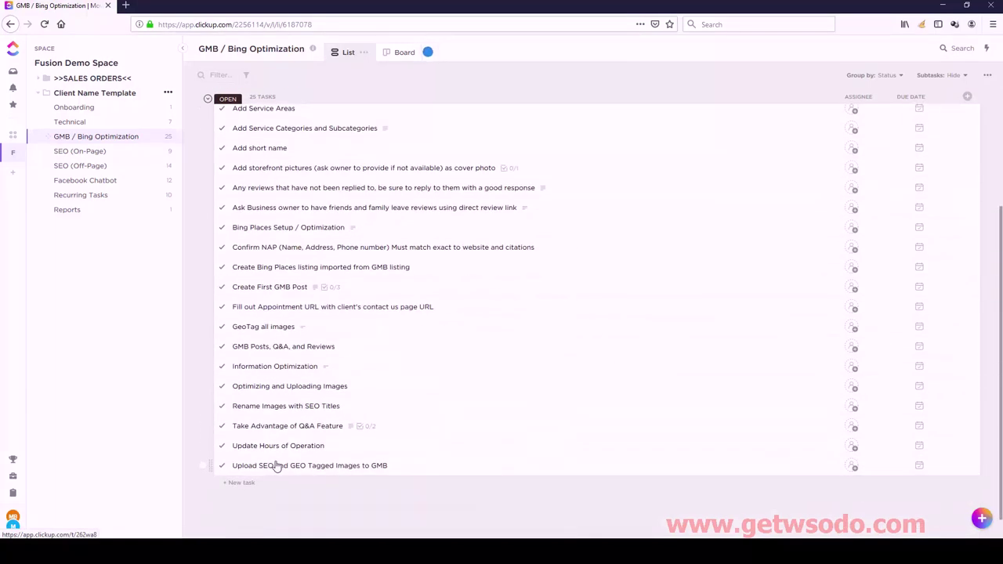
{"action": "left_click_drag", "start_coordinate": [260, 386], "coordinate": [273, 164]}
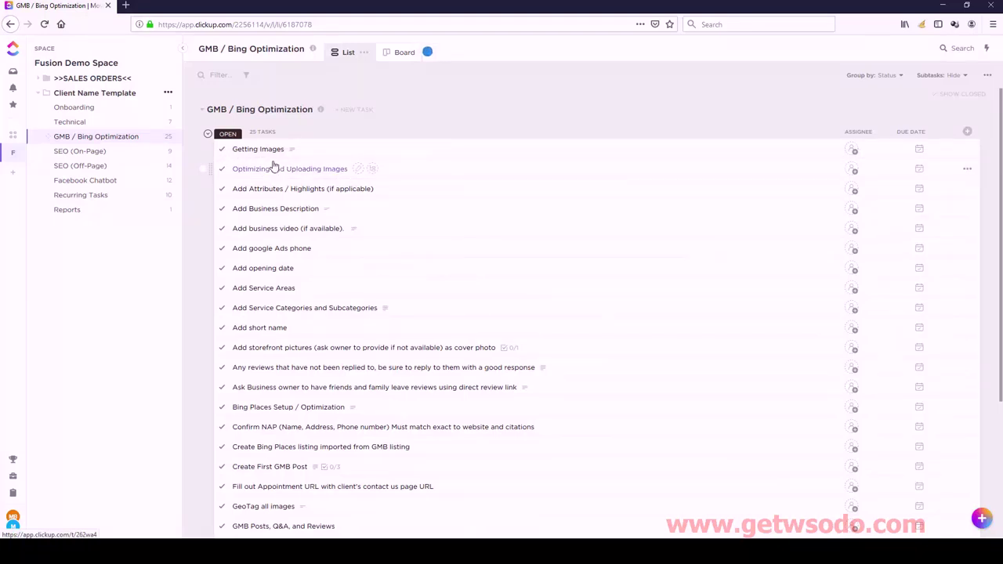
Place Information Optimization, GMB Posts, Q&A, and Reviews, and Bing Places Setup / Optimization in that order below Optimizing and Uploading Images
{"action": "scroll", "coordinate": [272, 389], "scroll_direction": "down", "scroll_amount": 3}
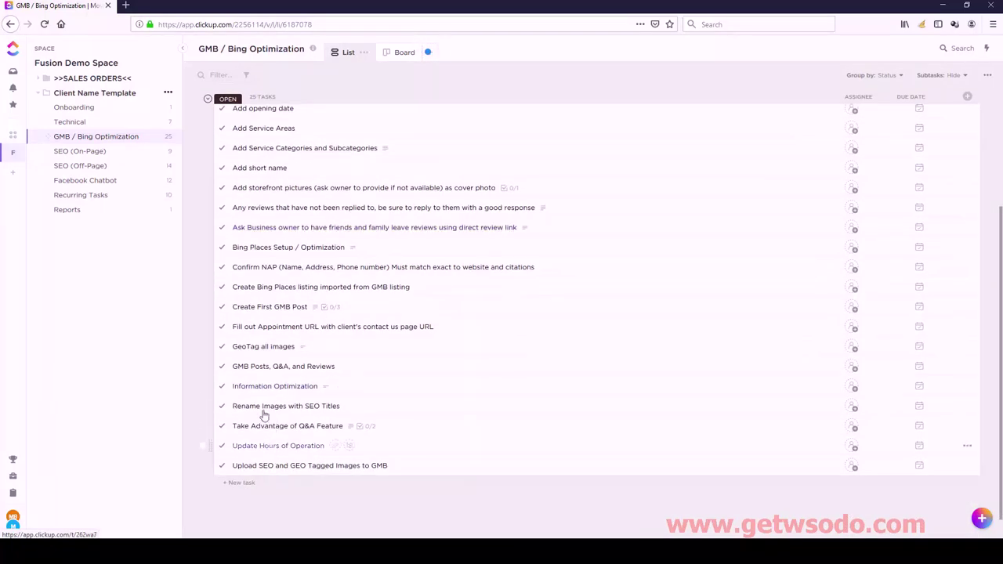
{"action": "scroll", "coordinate": [259, 360], "scroll_direction": "up", "scroll_amount": 1}
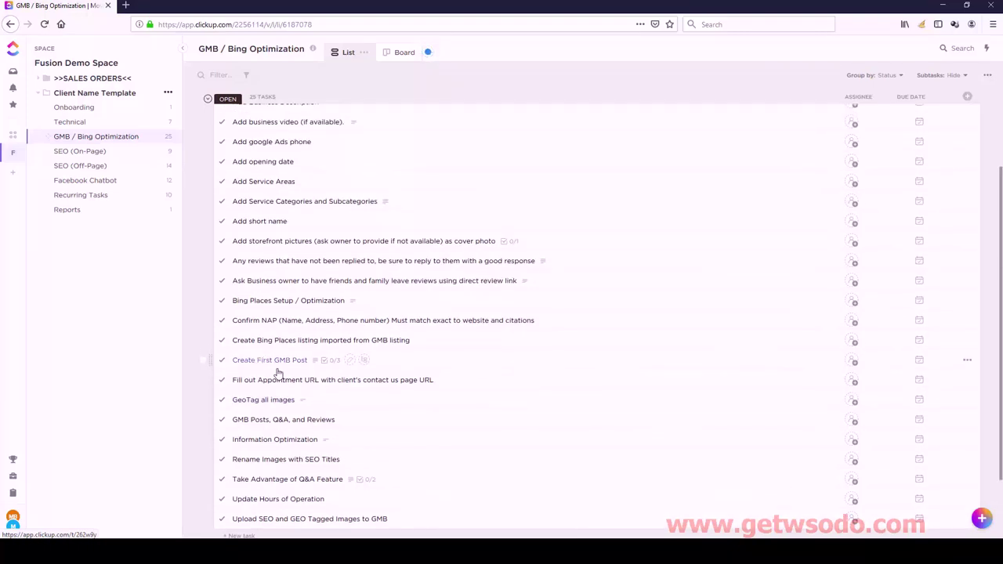
{"action": "left_click_drag", "start_coordinate": [282, 438], "coordinate": [280, 195]}
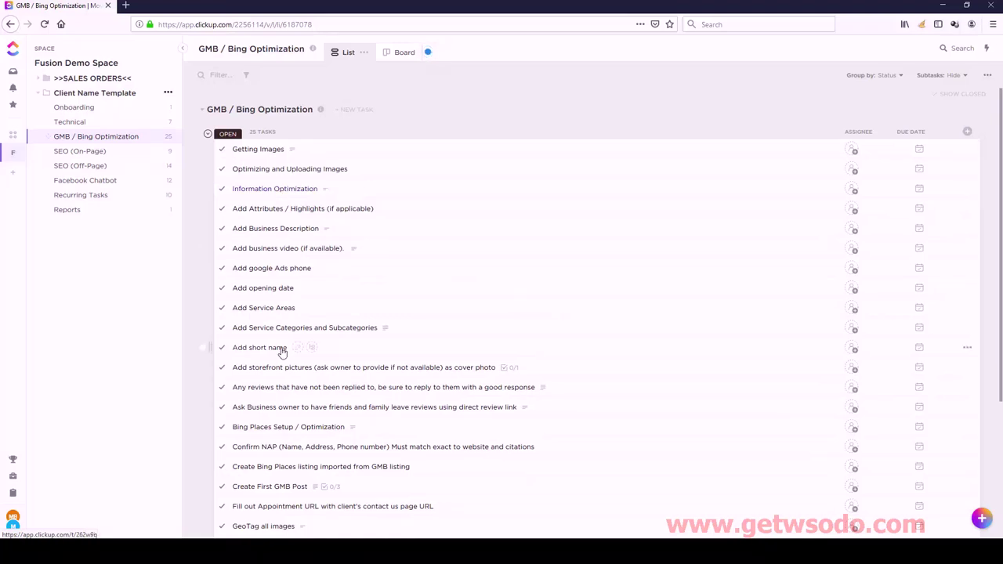
{"action": "scroll", "coordinate": [270, 478], "scroll_direction": "down", "scroll_amount": 1}
{"action": "scroll", "coordinate": [270, 478], "scroll_direction": "down", "scroll_amount": 1}
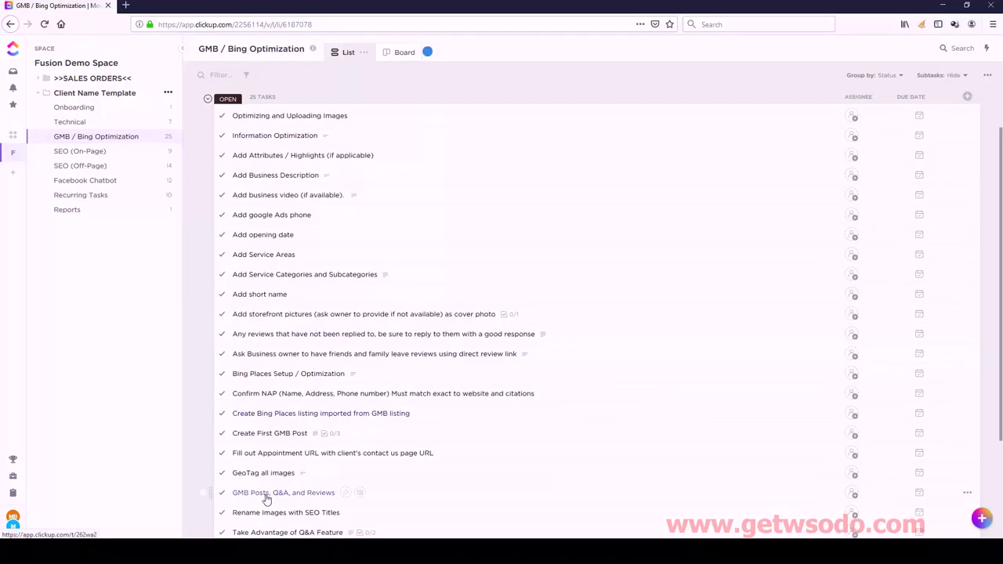
{"action": "left_click_drag", "start_coordinate": [267, 493], "coordinate": [275, 158]}
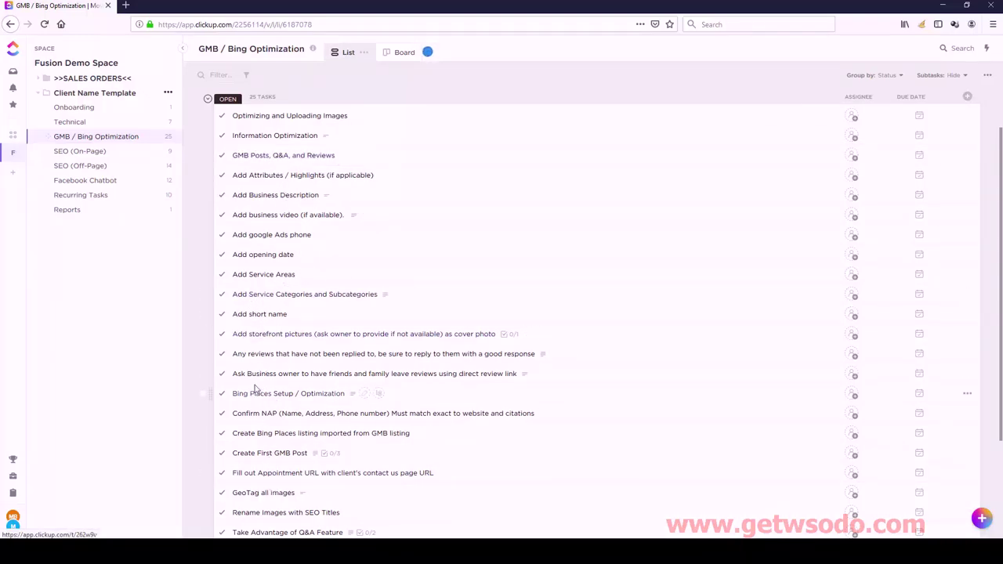
{"action": "left_click_drag", "start_coordinate": [256, 393], "coordinate": [268, 172]}
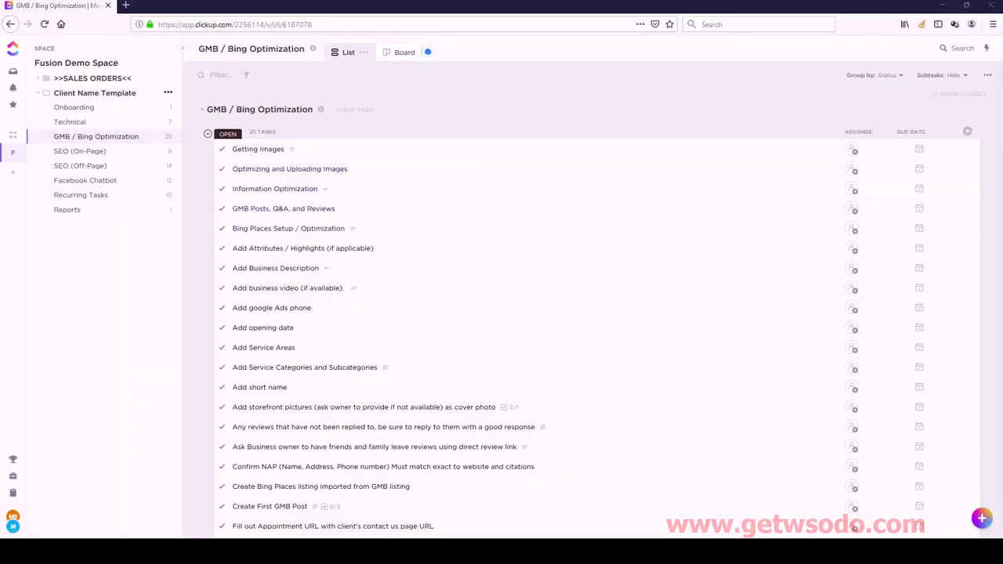
Read the description of the Getting Images task and return to the list
{"action": "left_click", "coordinate": [261, 150]}
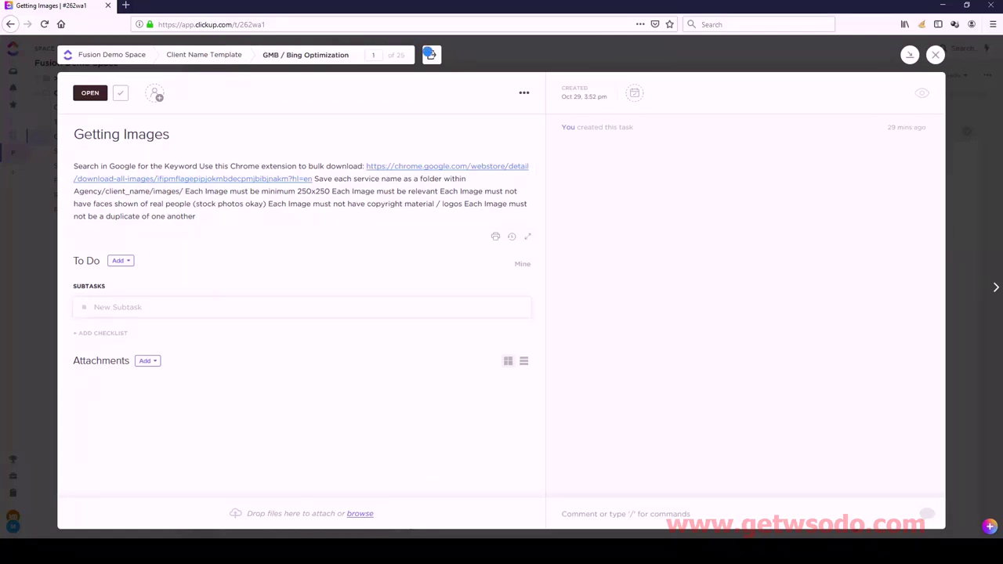
{"action": "left_click", "coordinate": [934, 54]}
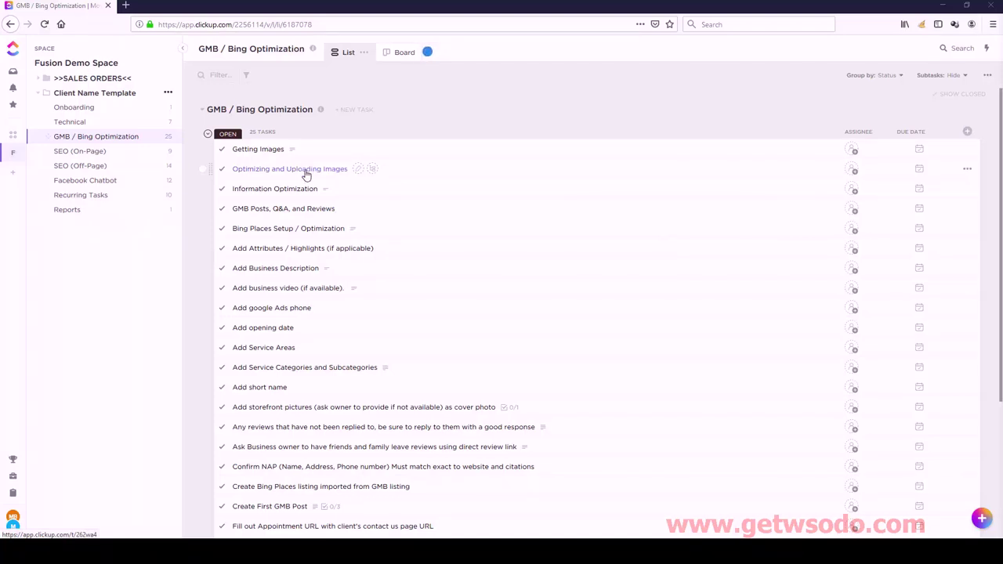
Convert GeoTag all images, Rename Images with SEO Titles, and Upload SEO and GEO Tagged Images to GMB into subtasks of Optimizing and Uploading Images
{"action": "scroll", "coordinate": [300, 361], "scroll_direction": "down", "scroll_amount": 4}
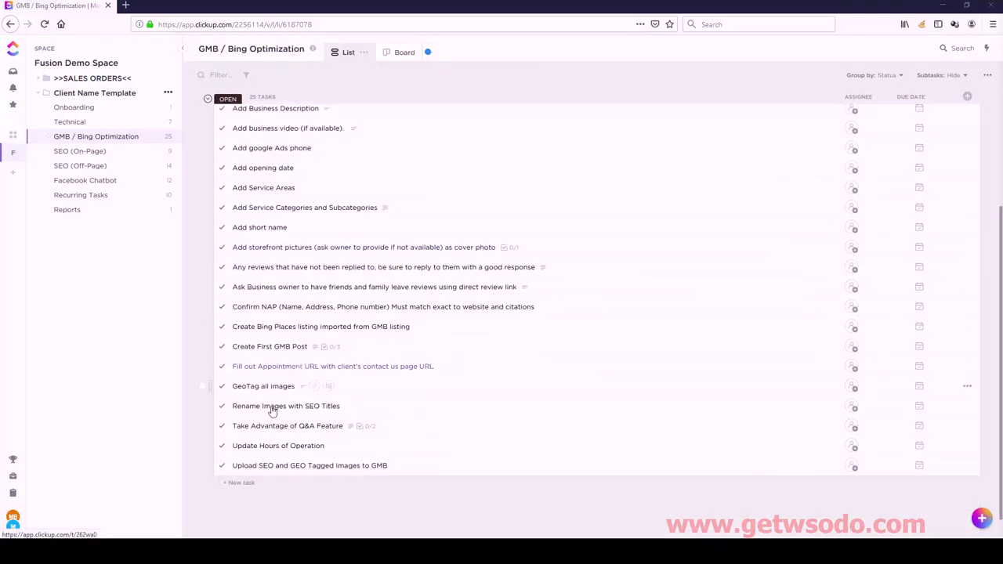
{"action": "left_click", "coordinate": [202, 467]}
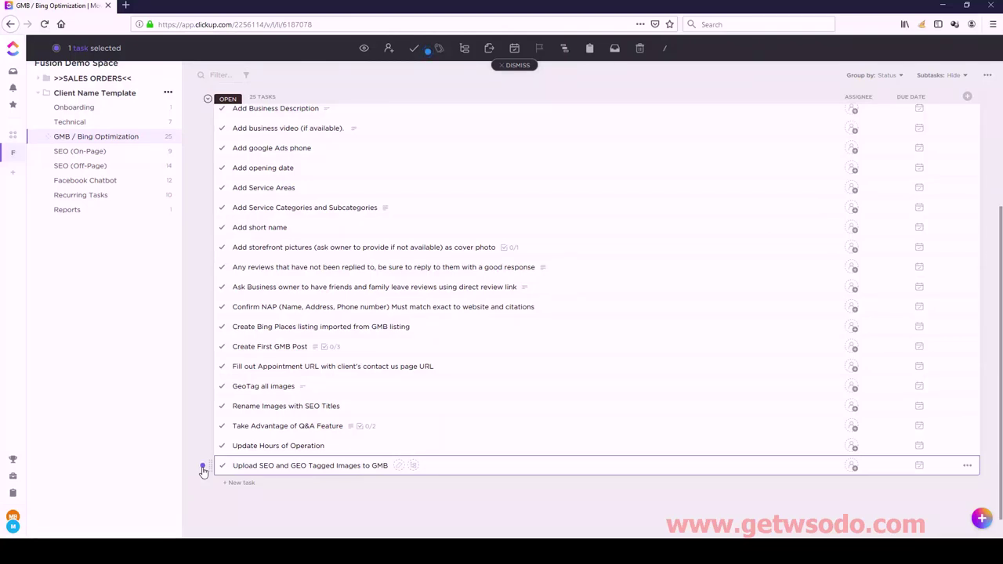
{"action": "left_click", "coordinate": [201, 388]}
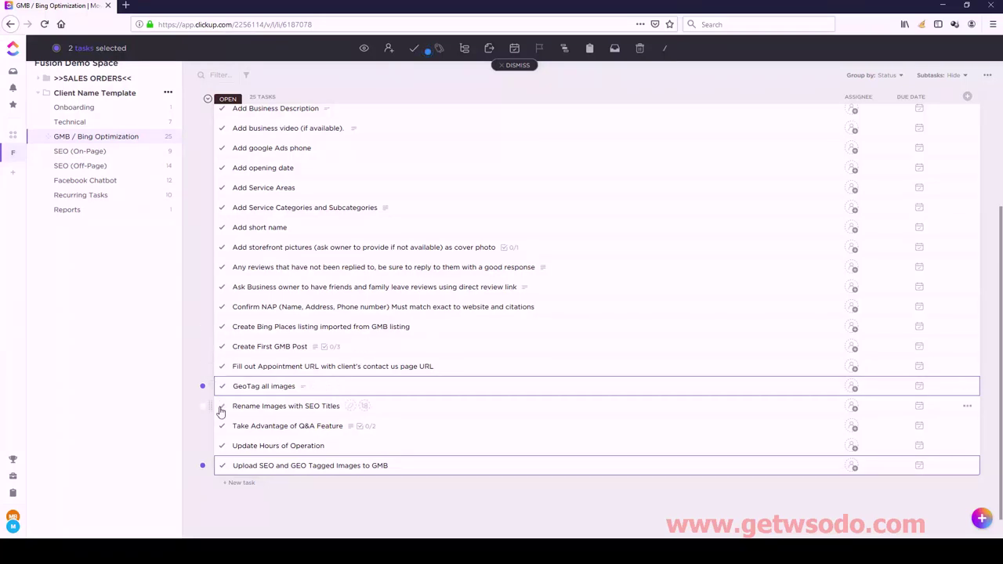
{"action": "left_click", "coordinate": [202, 406]}
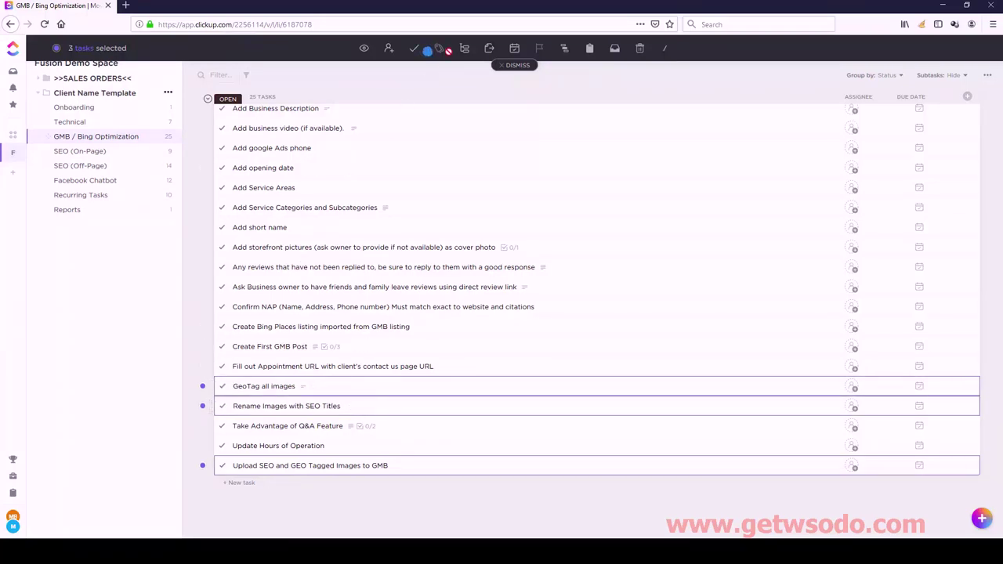
{"action": "left_click", "coordinate": [466, 51]}
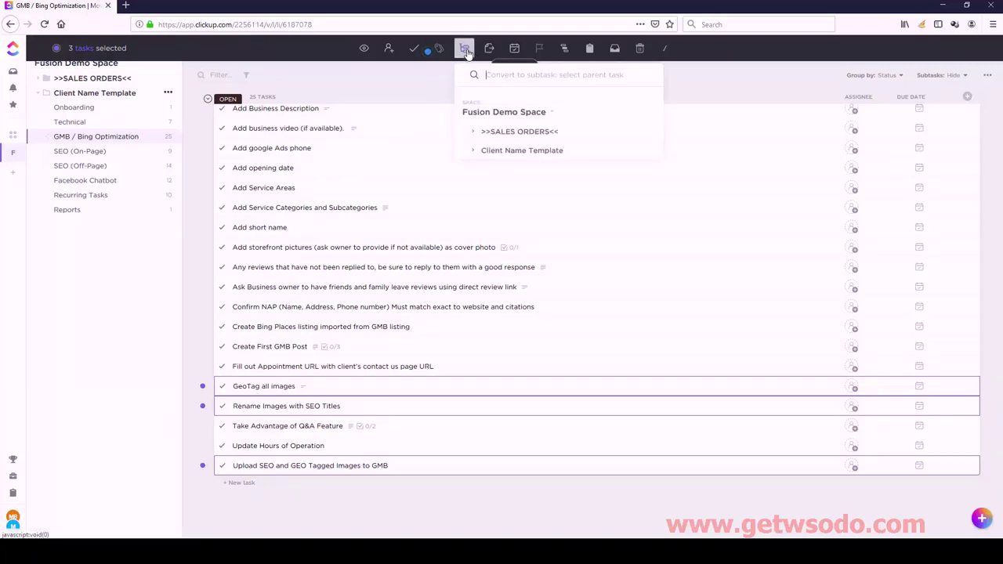
{"action": "left_click", "coordinate": [471, 152]}
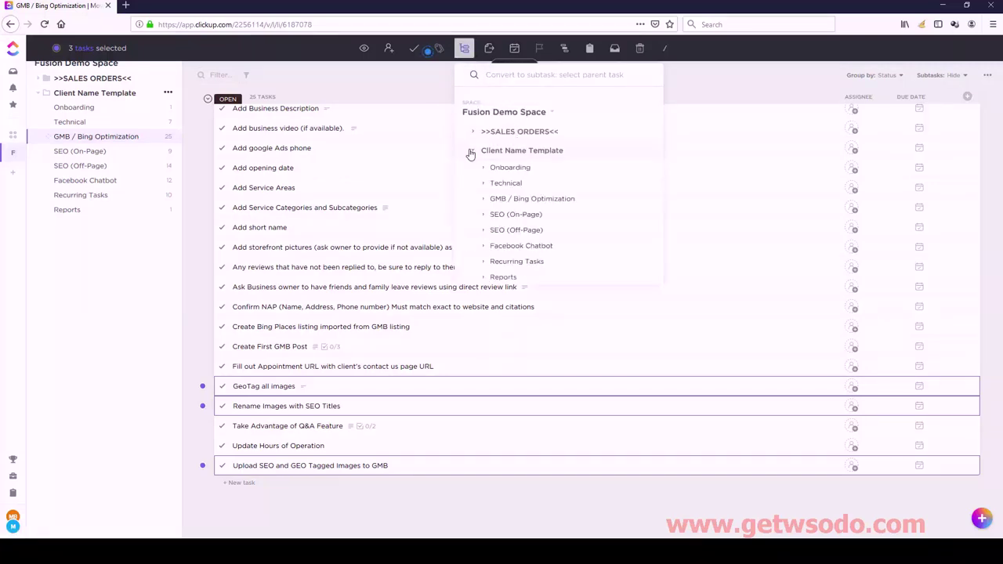
{"action": "left_click", "coordinate": [484, 199]}
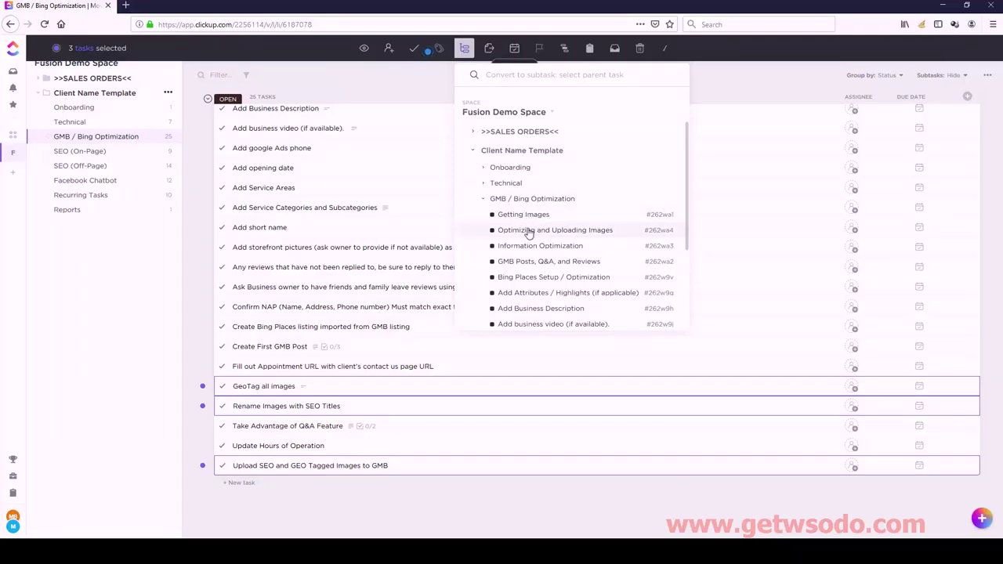
{"action": "left_click", "coordinate": [526, 229]}
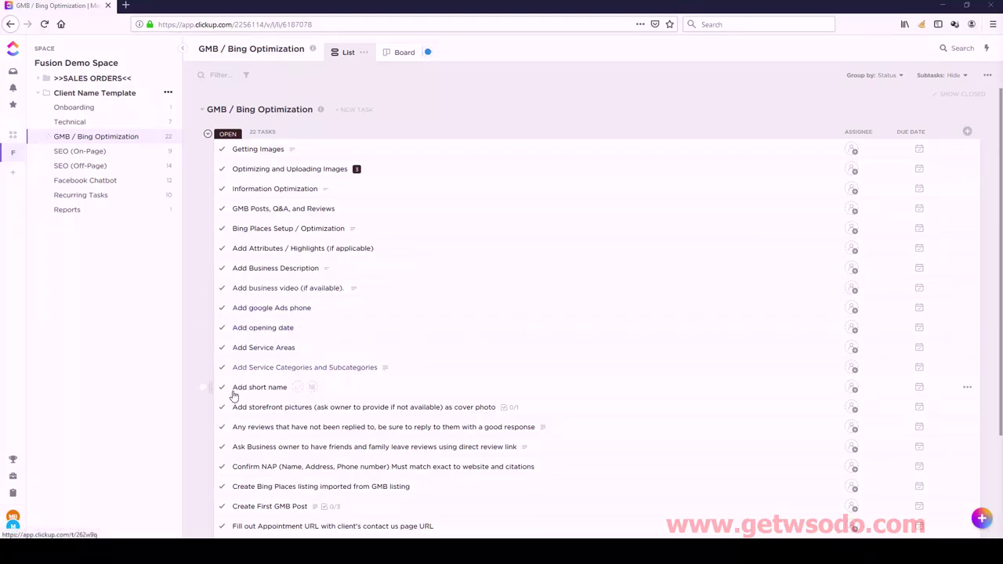
Select the Add storefront pictures and Add business video tasks in the GMB / Bing Optimization list
{"action": "left_click", "coordinate": [203, 408]}
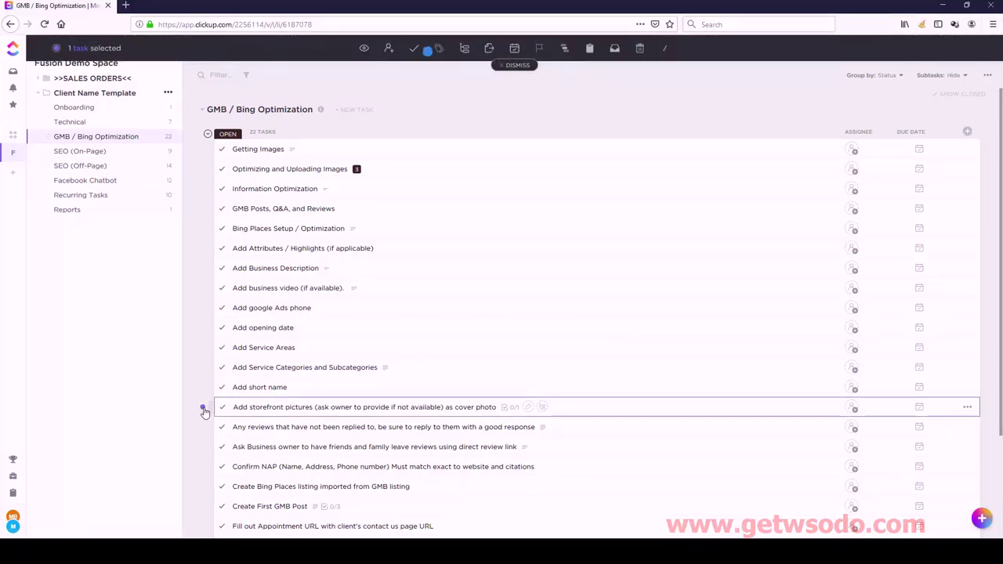
{"action": "left_click", "coordinate": [203, 289]}
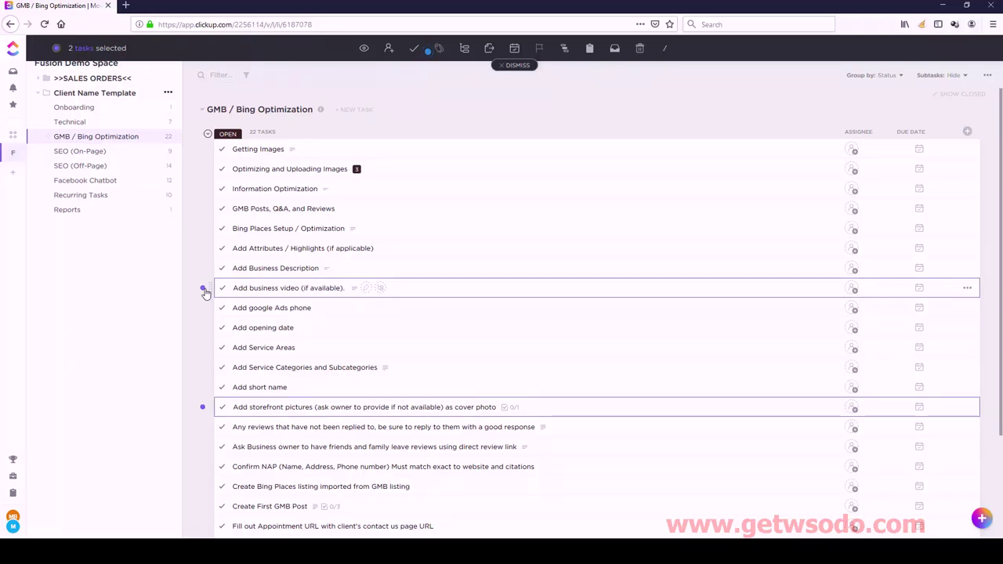
Convert all the "Add…" tasks plus Confirm NAP, Fill out Appointment URL and Update Hours of Operation into subtasks of Information Optimization
{"action": "scroll", "coordinate": [264, 384], "scroll_direction": "down", "scroll_amount": 3}
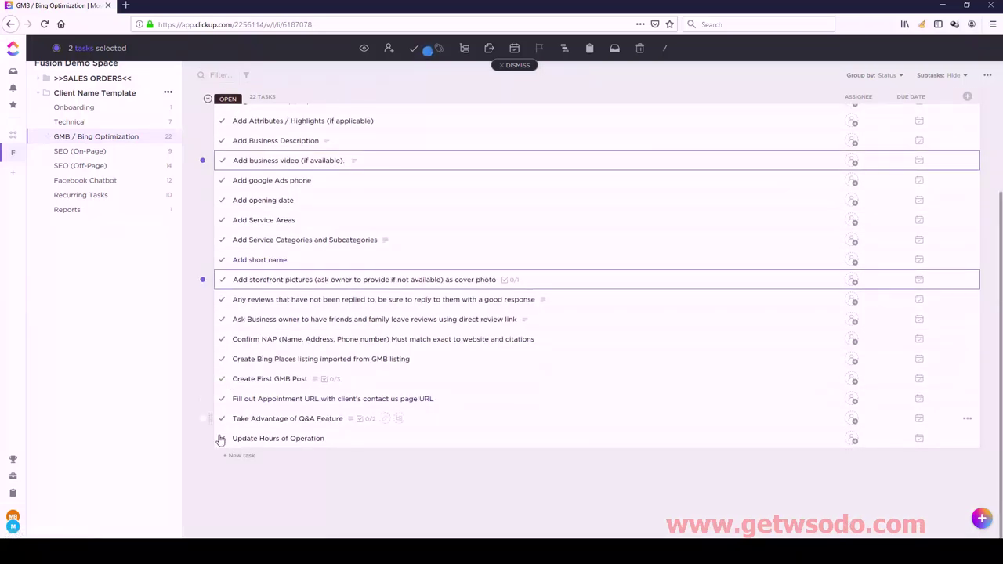
{"action": "left_click", "coordinate": [203, 339]}
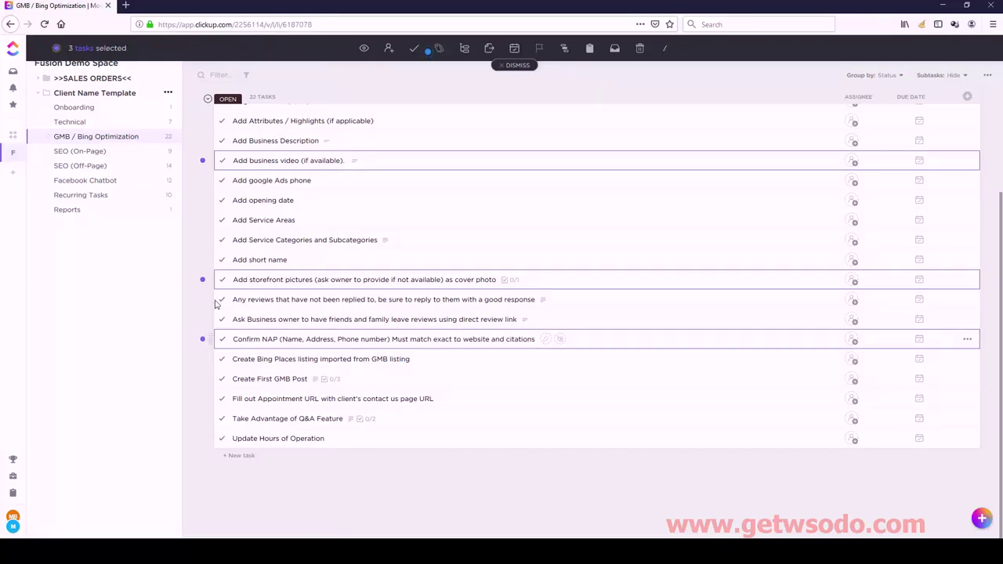
{"action": "left_click", "coordinate": [202, 222]}
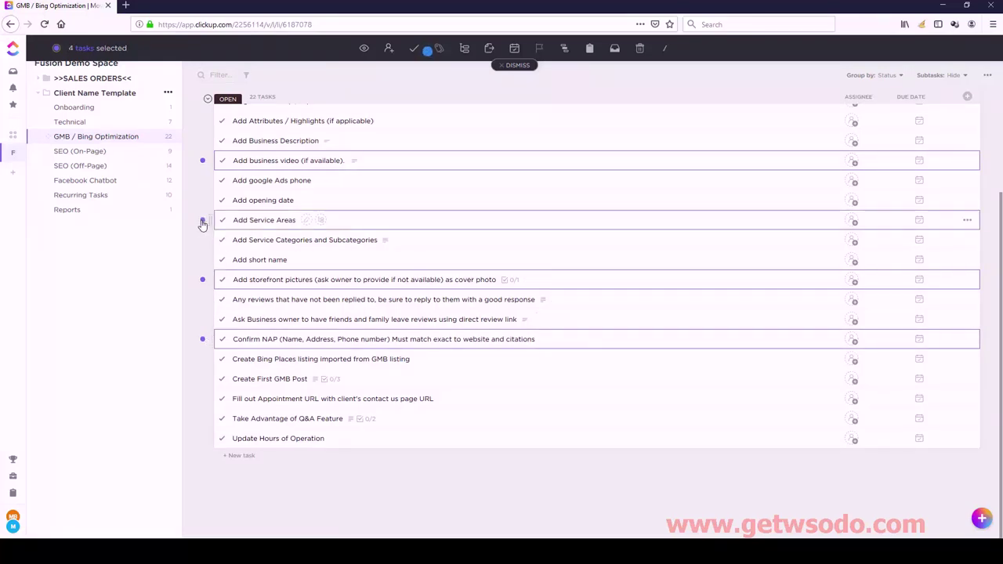
{"action": "left_click", "coordinate": [203, 440]}
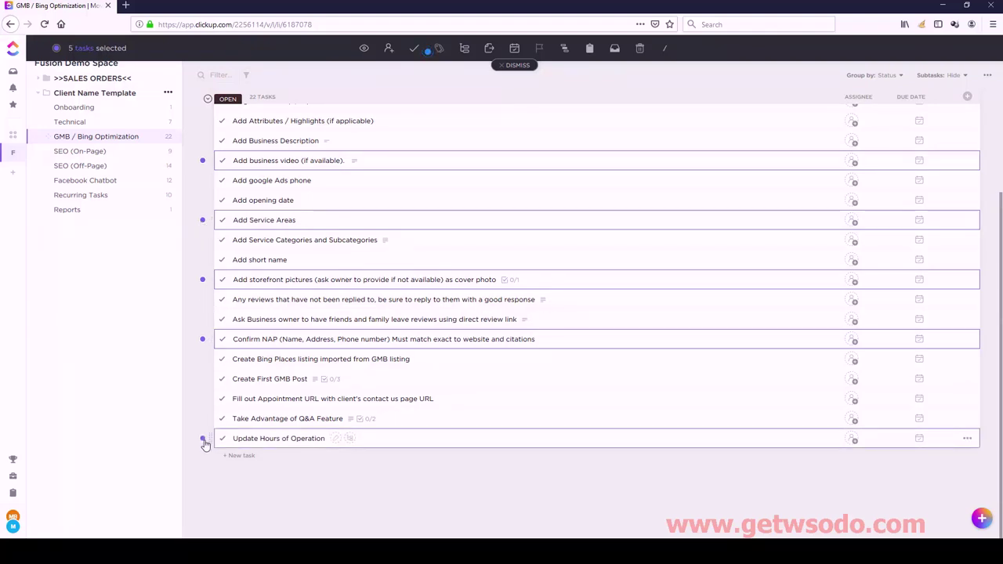
{"action": "left_click", "coordinate": [202, 260]}
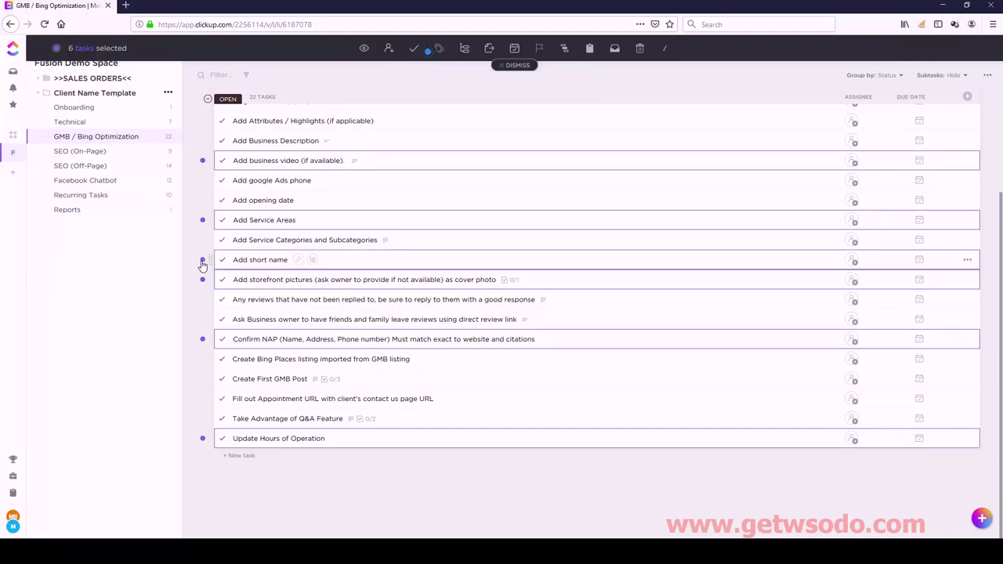
{"action": "left_click", "coordinate": [203, 121]}
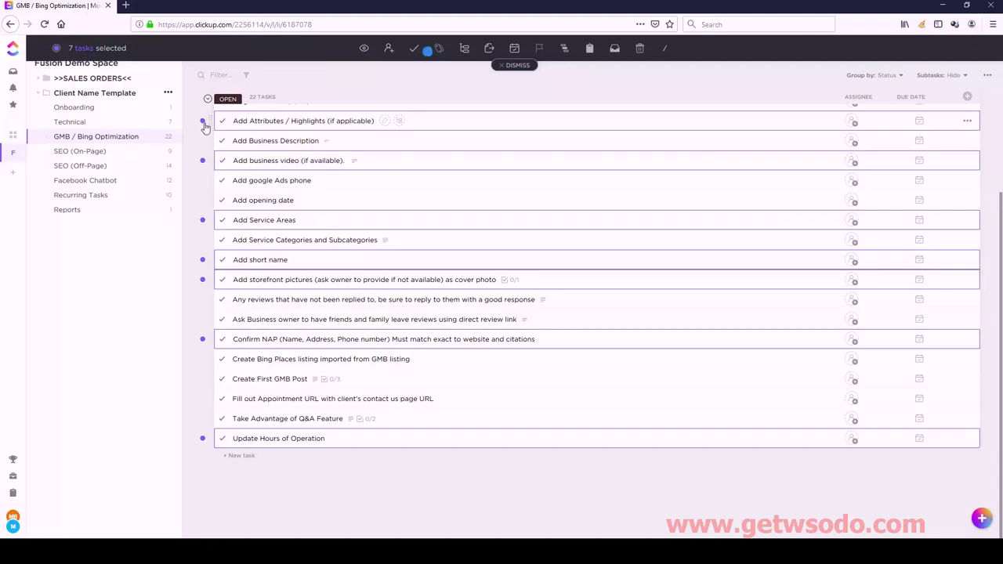
{"action": "left_click", "coordinate": [203, 141]}
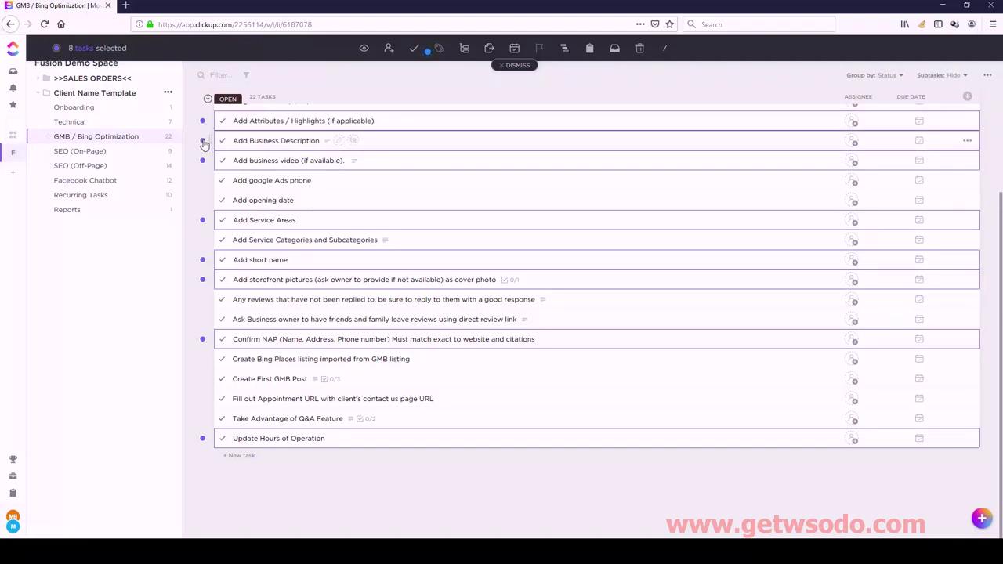
{"action": "left_click", "coordinate": [202, 201]}
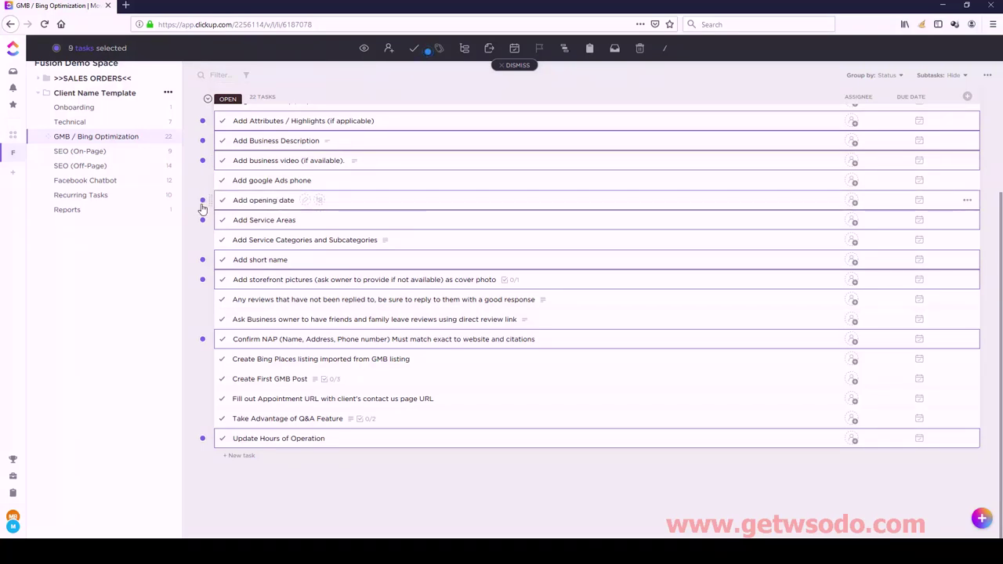
{"action": "left_click", "coordinate": [202, 181]}
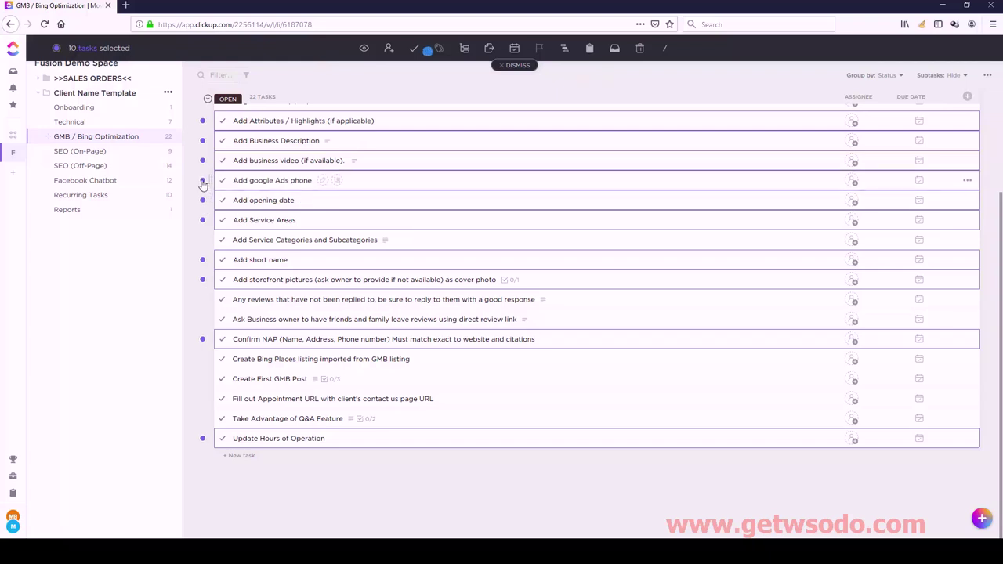
{"action": "left_click", "coordinate": [203, 241]}
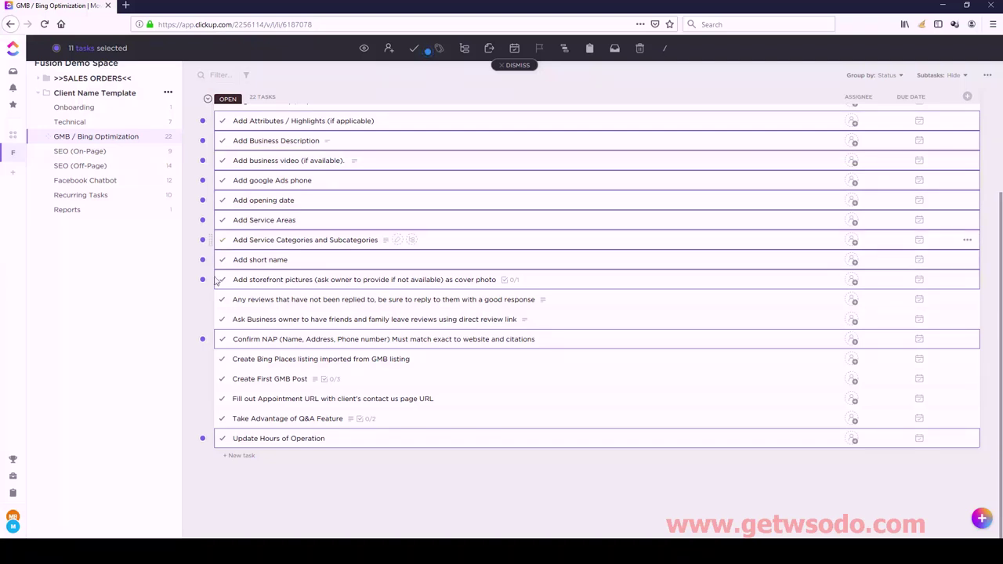
{"action": "left_click", "coordinate": [203, 399]}
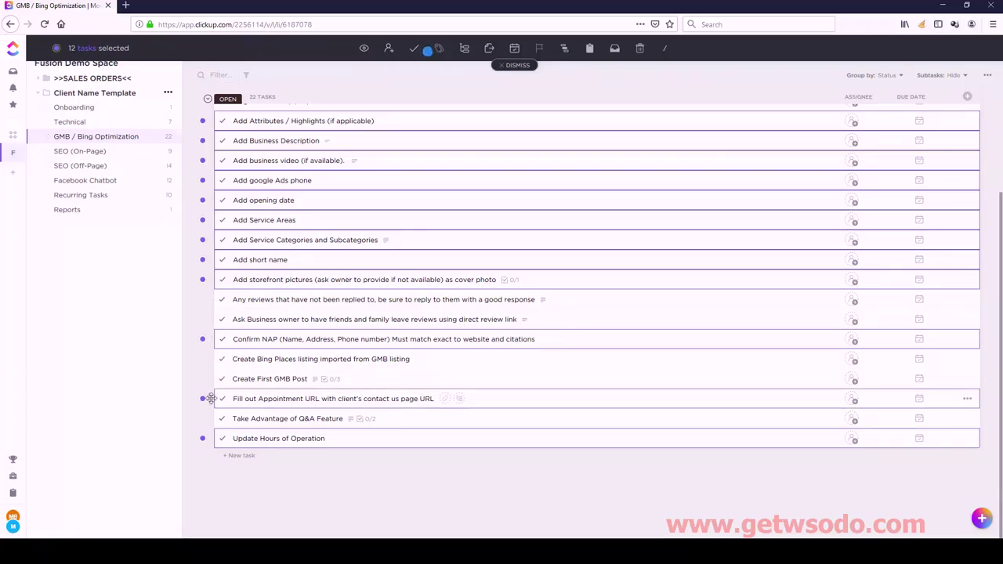
{"action": "left_click", "coordinate": [464, 49]}
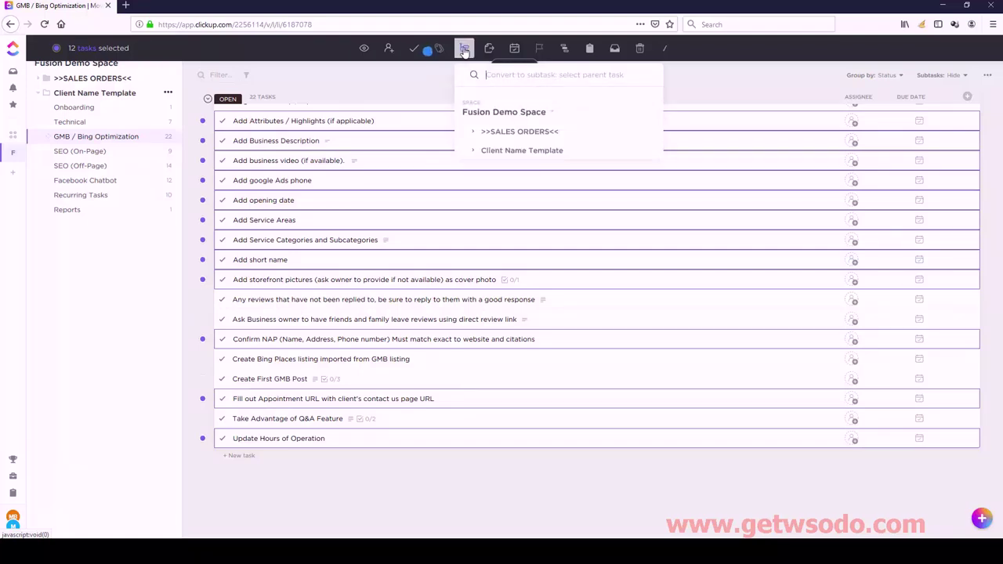
{"action": "left_click", "coordinate": [472, 152]}
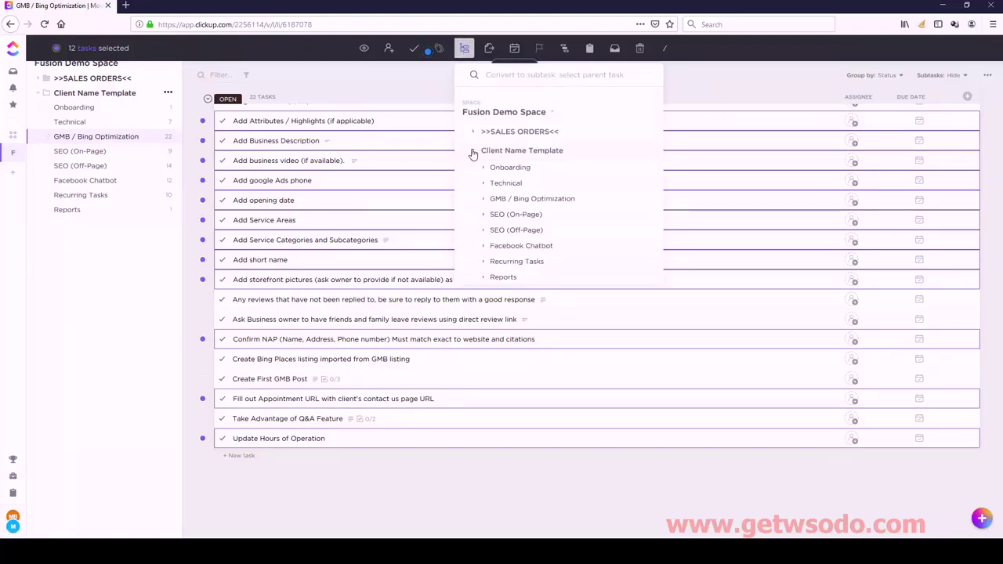
{"action": "left_click", "coordinate": [483, 199]}
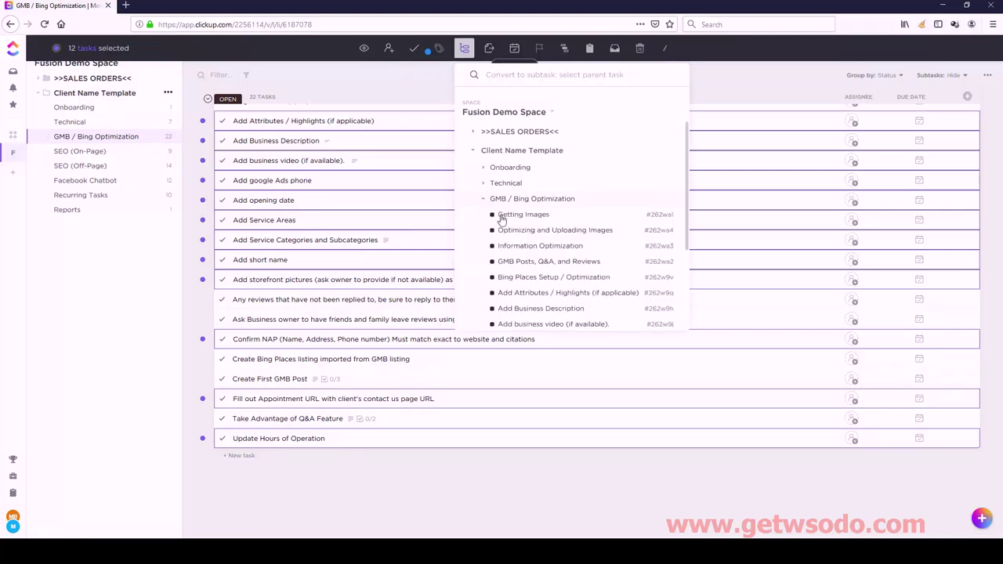
{"action": "left_click", "coordinate": [552, 246]}
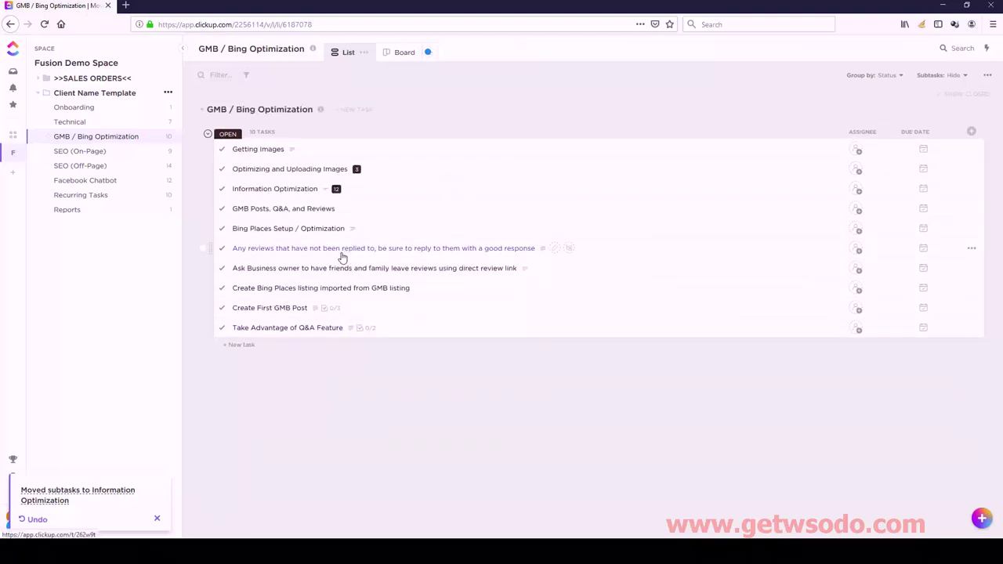
Open the Information Optimization task and move the Add storefront pictures subtask to the start of its subtask list
{"action": "left_click", "coordinate": [279, 189]}
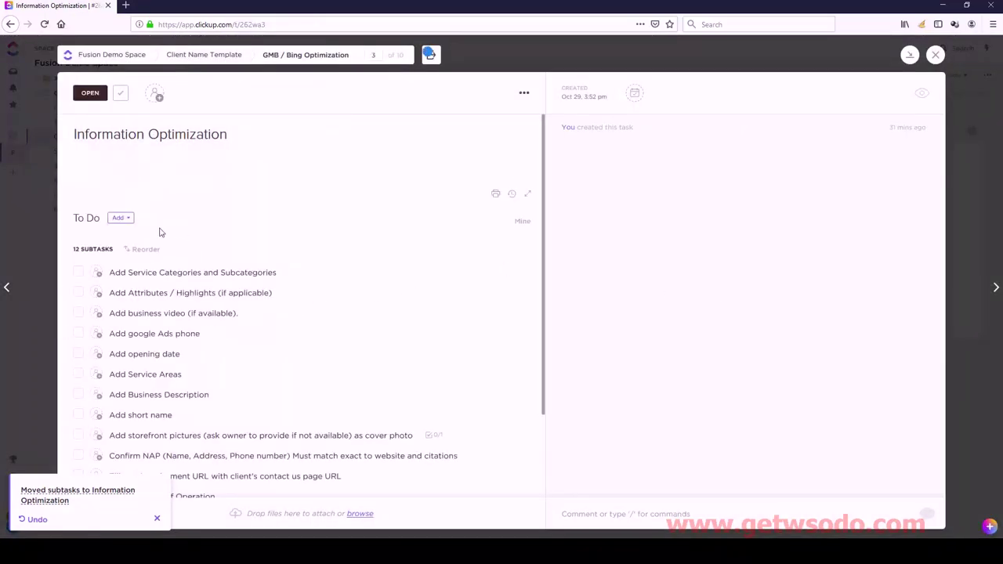
{"action": "left_click", "coordinate": [145, 249]}
{"action": "left_click", "coordinate": [144, 335]}
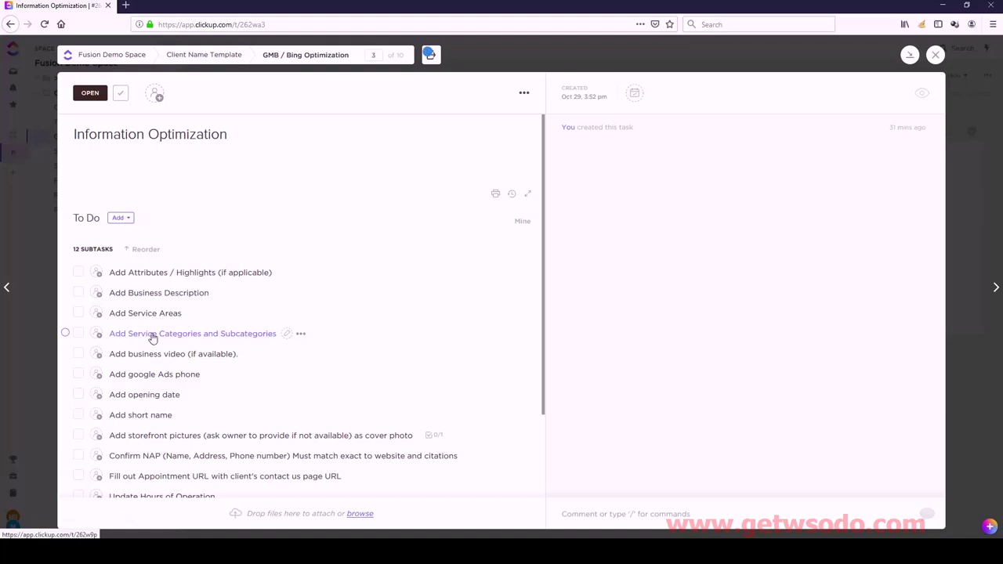
{"action": "scroll", "coordinate": [154, 392], "scroll_direction": "down", "scroll_amount": 3}
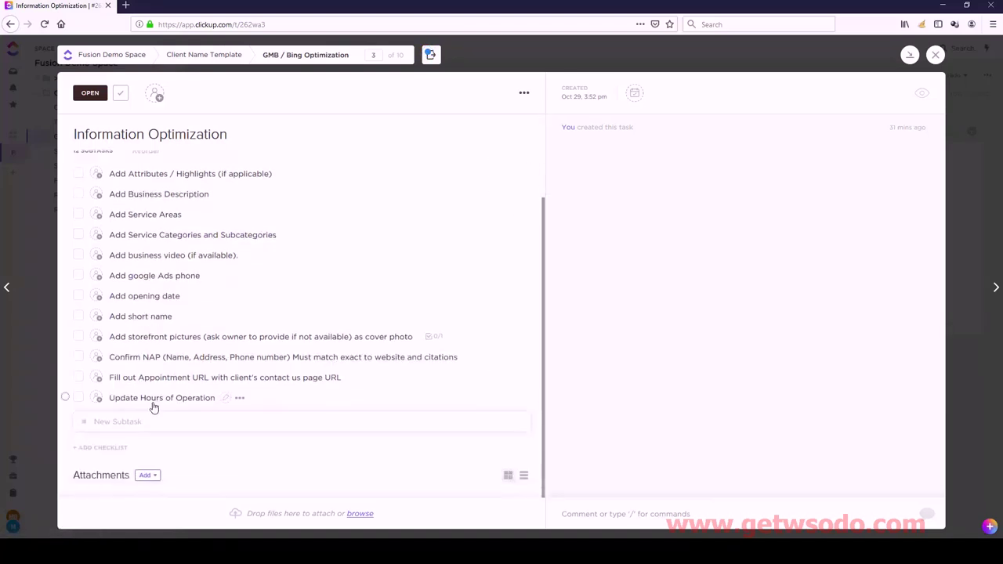
{"action": "left_click_drag", "start_coordinate": [141, 338], "coordinate": [141, 168]}
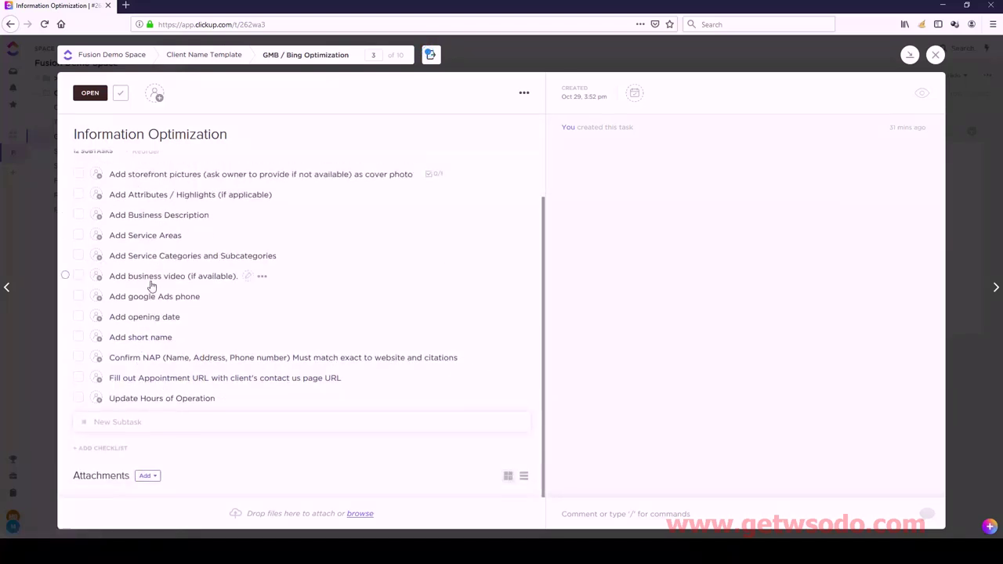
Place Add business video, Confirm NAP and Add Service Areas, in that order, directly below the Add storefront pictures subtask
{"action": "scroll", "coordinate": [151, 286], "scroll_direction": "up", "scroll_amount": 3}
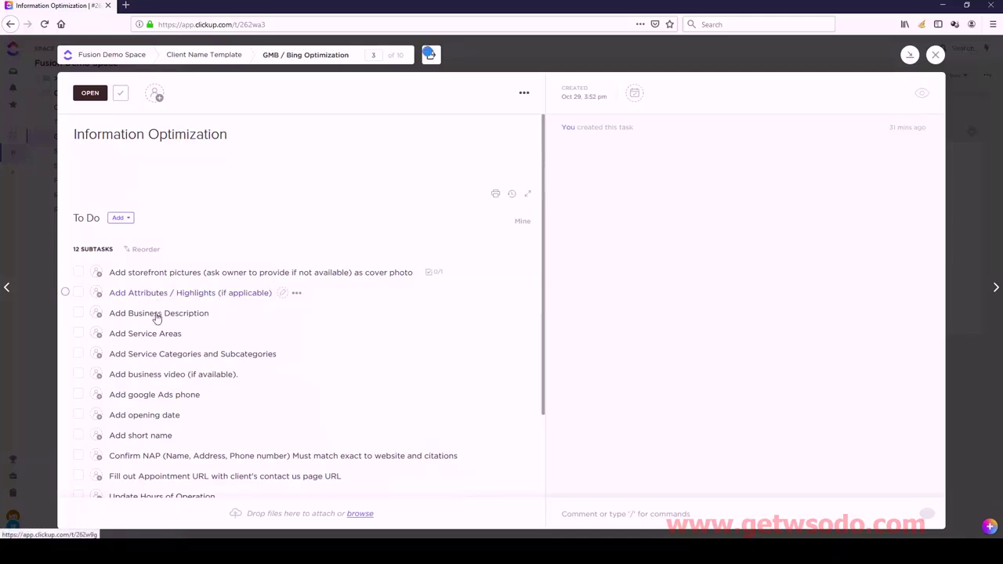
{"action": "left_click_drag", "start_coordinate": [159, 325], "coordinate": [160, 291]}
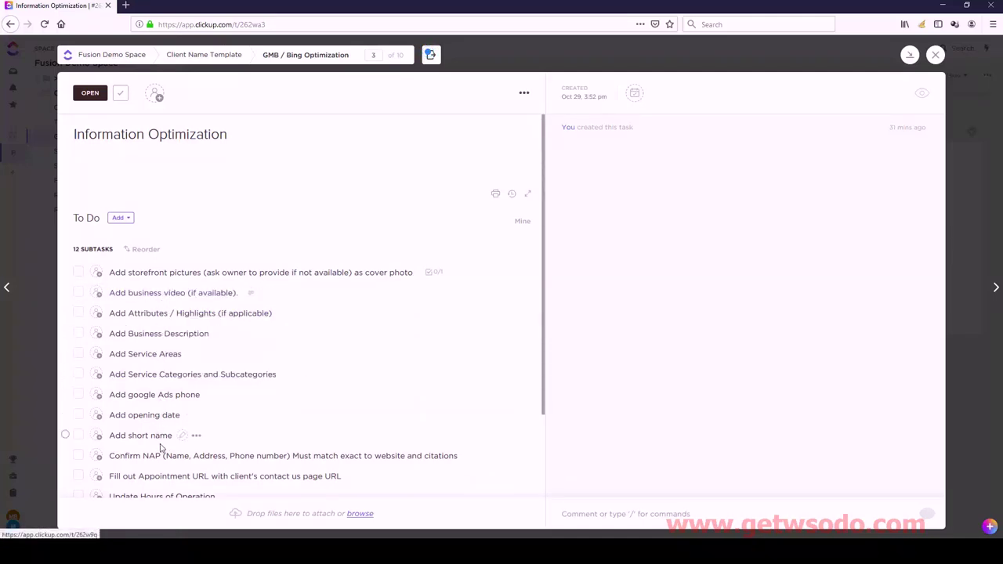
{"action": "left_click_drag", "start_coordinate": [161, 455], "coordinate": [157, 313]}
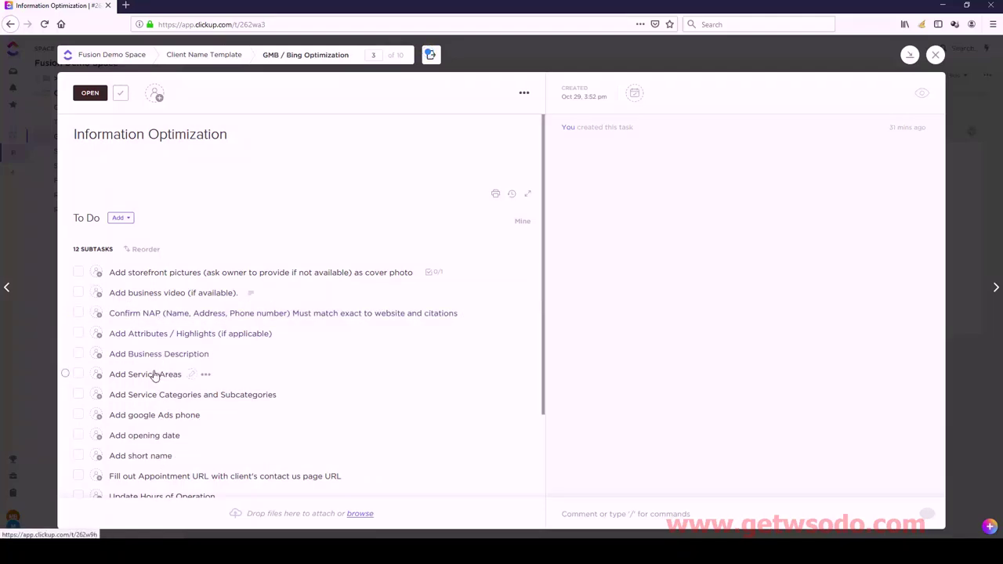
{"action": "left_click_drag", "start_coordinate": [154, 374], "coordinate": [157, 330]}
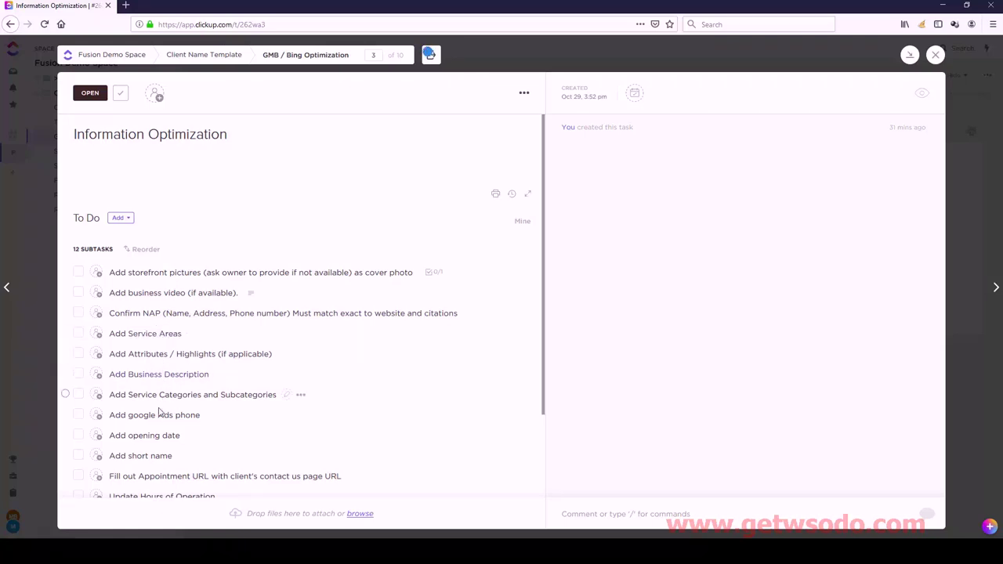
Move Update Hours of Operation and Add short name, in that order, directly below the Add Service Areas subtask
{"action": "scroll", "coordinate": [154, 441], "scroll_direction": "down", "scroll_amount": 1}
{"action": "scroll", "coordinate": [155, 441], "scroll_direction": "down", "scroll_amount": 2}
{"action": "left_click_drag", "start_coordinate": [157, 400], "coordinate": [169, 255]}
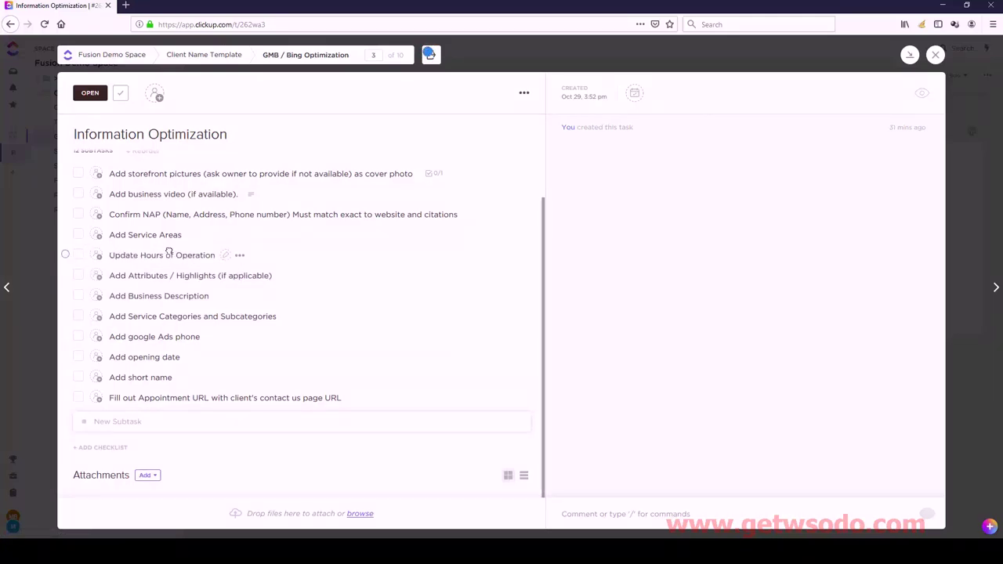
{"action": "left_click_drag", "start_coordinate": [143, 378], "coordinate": [150, 274]}
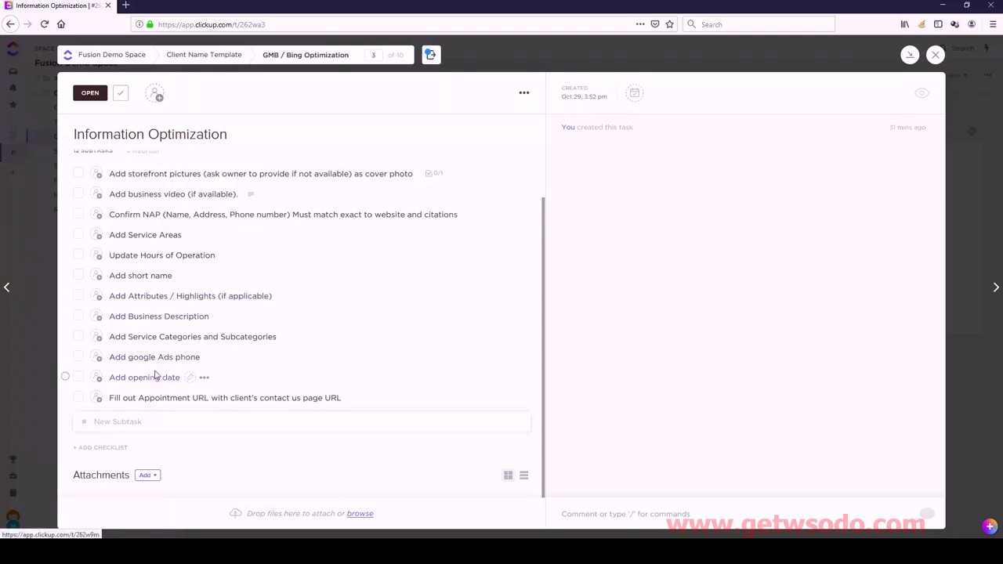
Place Add opening date and Add google Ads phone, in that order, below Add Business Description, and close the task
{"action": "left_click_drag", "start_coordinate": [159, 377], "coordinate": [156, 332]}
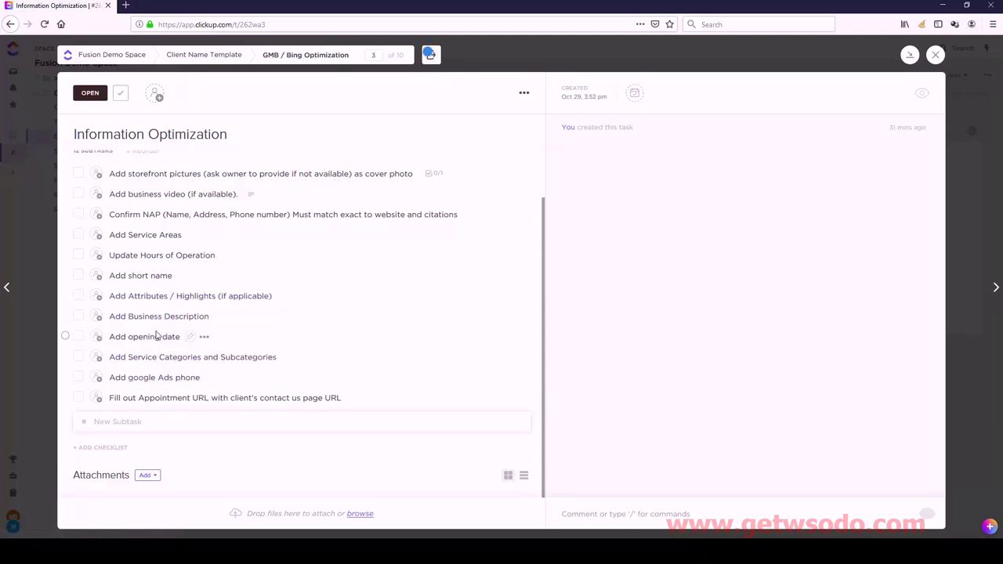
{"action": "left_click_drag", "start_coordinate": [149, 377], "coordinate": [151, 357]}
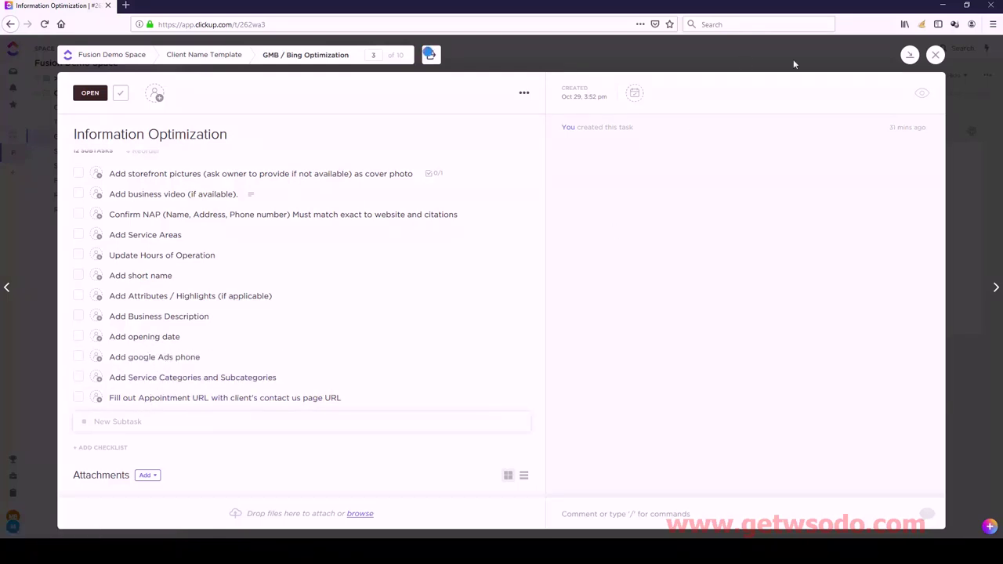
{"action": "left_click", "coordinate": [933, 56]}
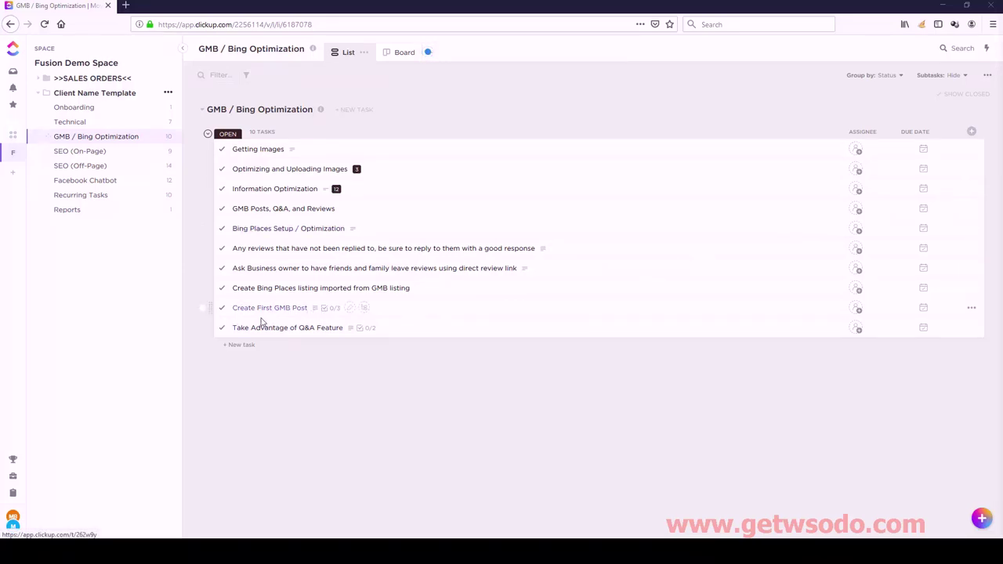
Convert the two review tasks, Create First GMB Post and Take Advantage of Q&A Feature into subtasks of GMB Posts, Q&A, and Reviews
{"action": "left_click", "coordinate": [202, 312]}
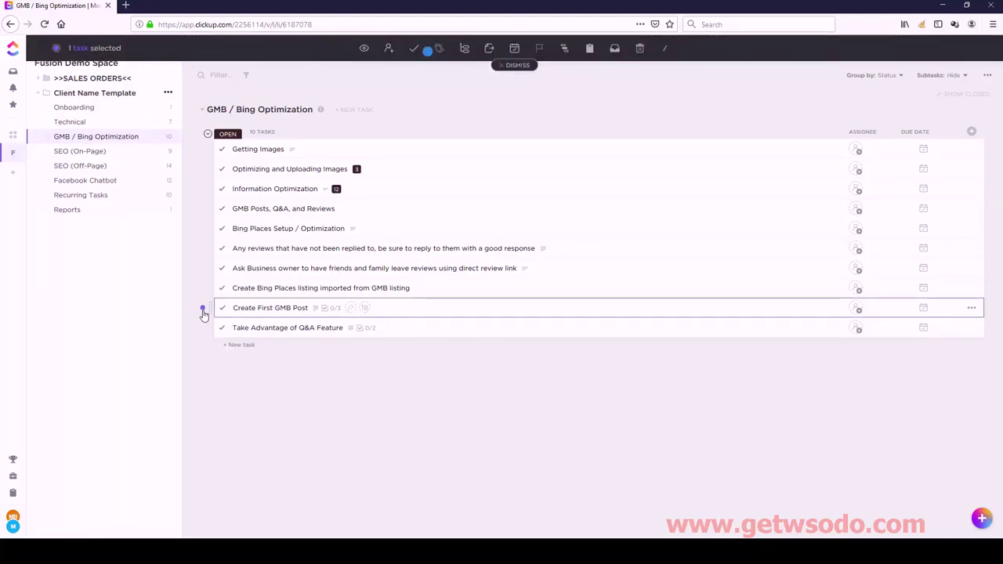
{"action": "left_click", "coordinate": [202, 328]}
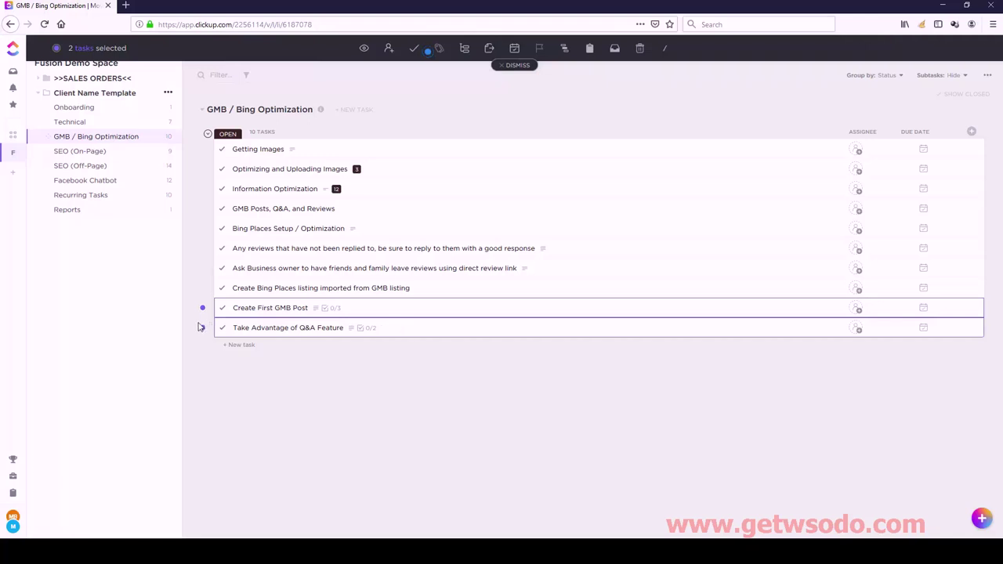
{"action": "left_click", "coordinate": [203, 268]}
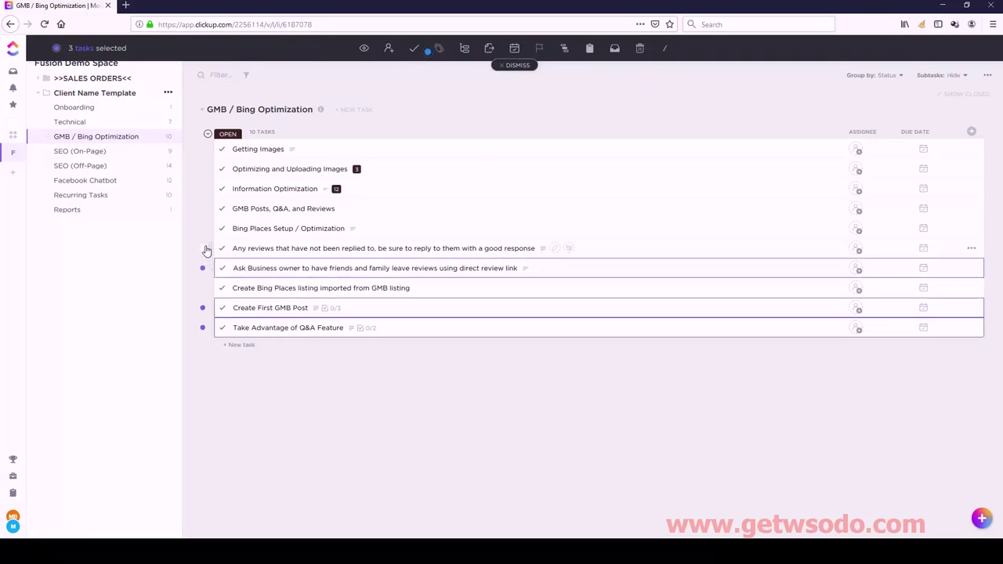
{"action": "left_click", "coordinate": [202, 249]}
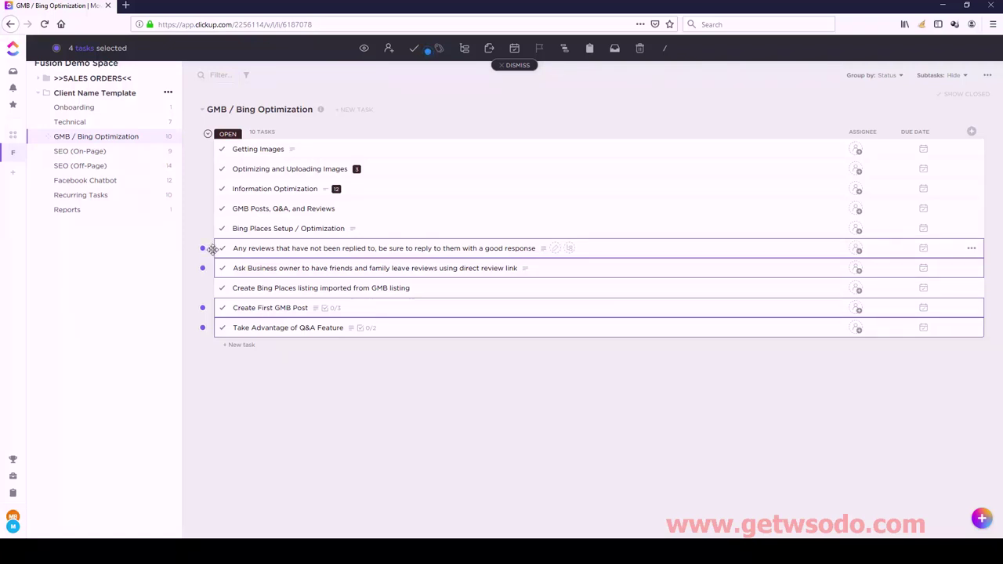
{"action": "left_click", "coordinate": [463, 51]}
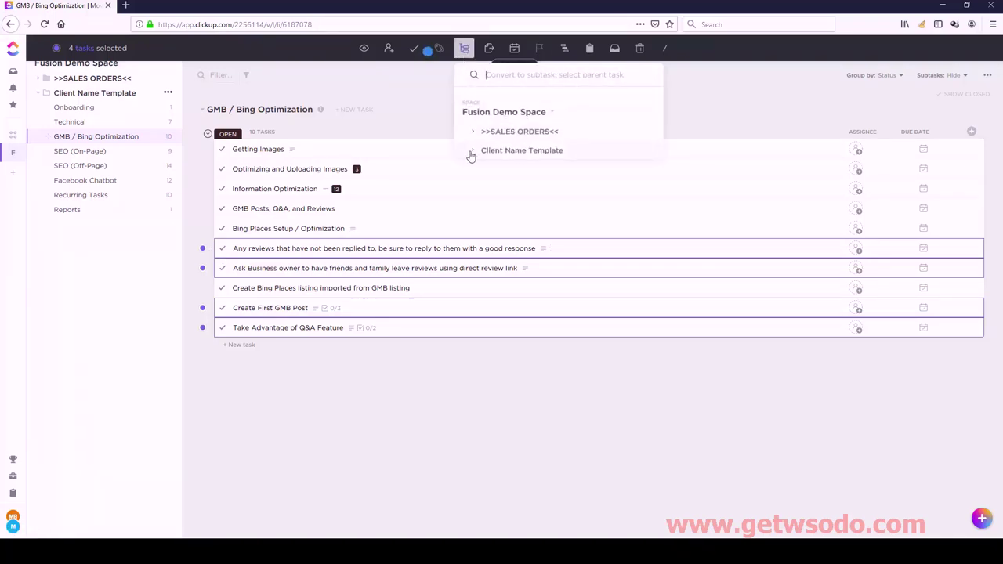
{"action": "left_click", "coordinate": [471, 153]}
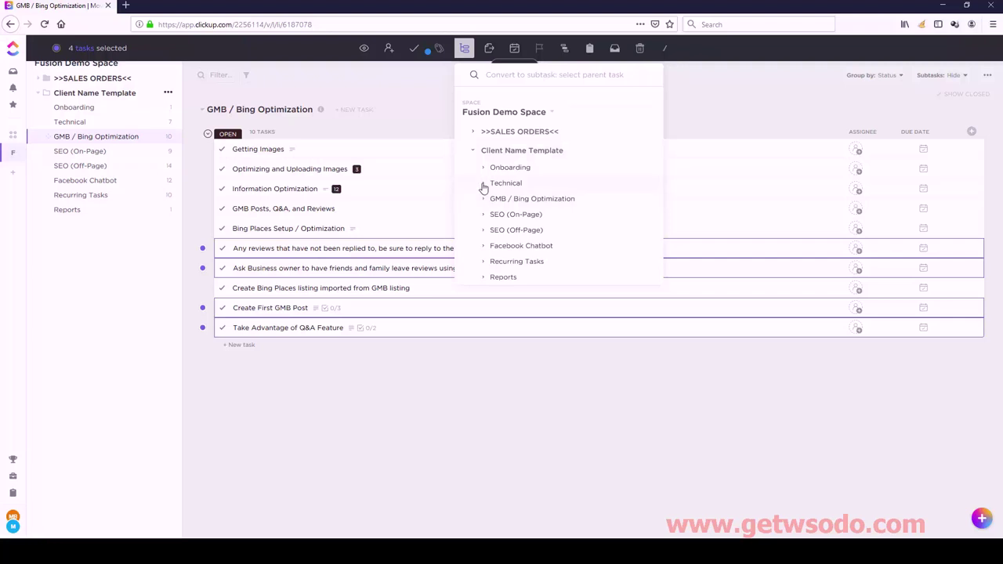
{"action": "left_click", "coordinate": [483, 184]}
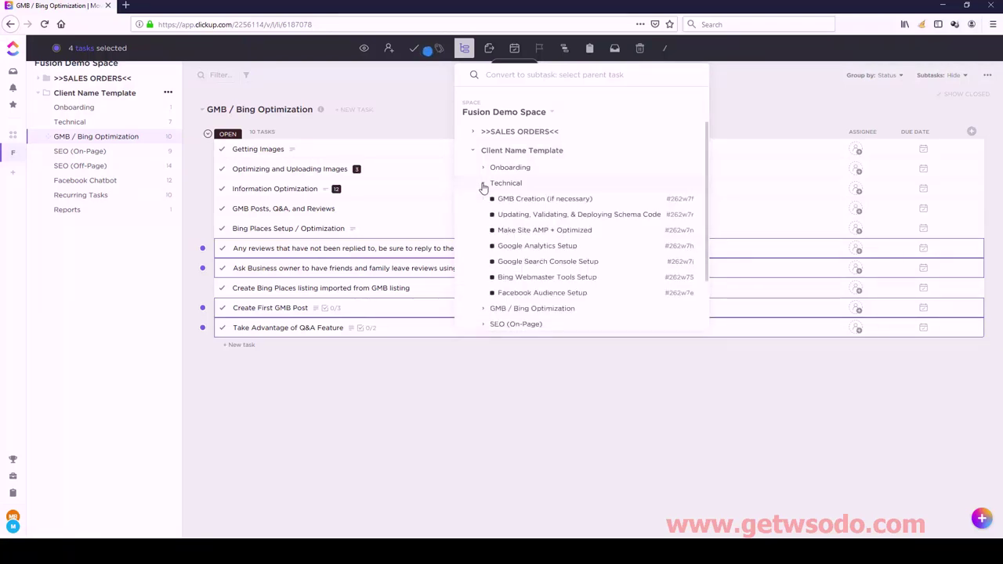
{"action": "left_click", "coordinate": [484, 185]}
{"action": "left_click", "coordinate": [484, 201]}
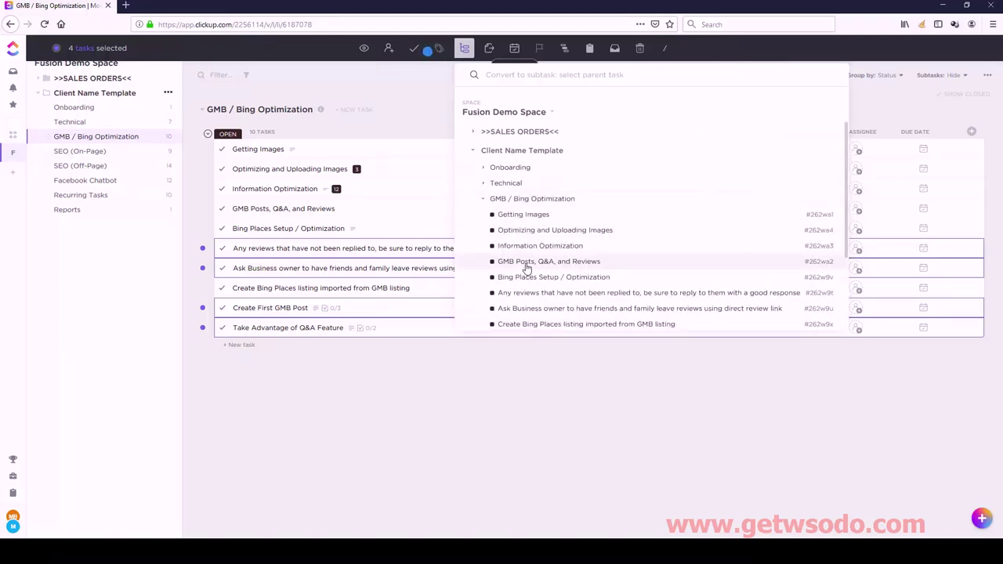
{"action": "left_click", "coordinate": [526, 261]}
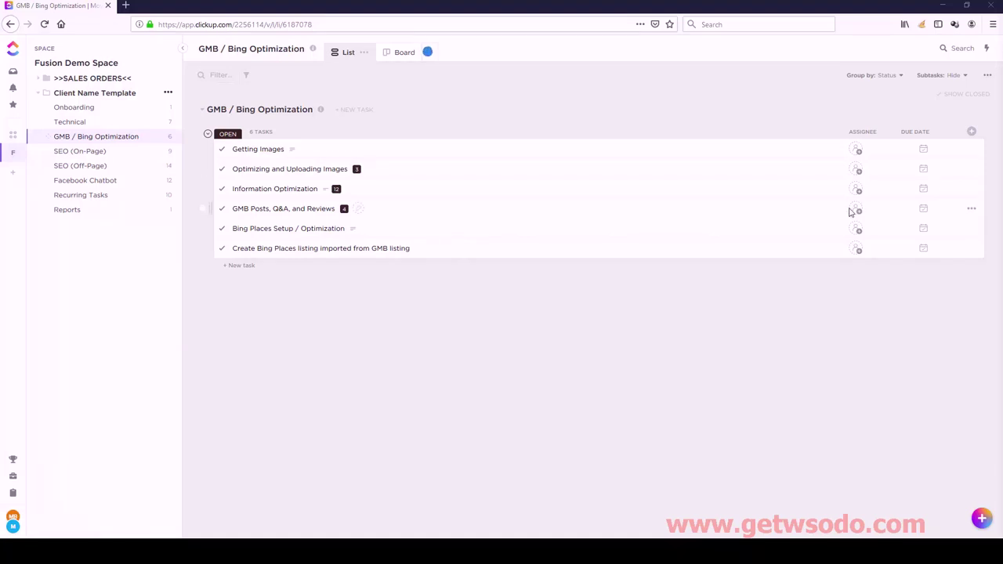
Convert the Create Bing Places listing imported from GMB listing task into a subtask of Bing Places Setup / Optimization
{"action": "right_click", "coordinate": [303, 257]}
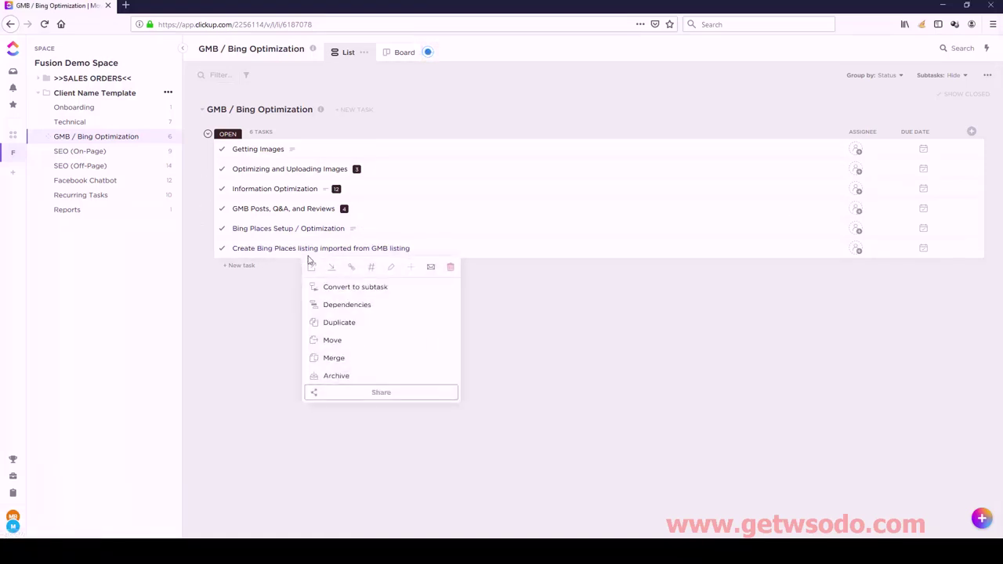
{"action": "left_click", "coordinate": [343, 291]}
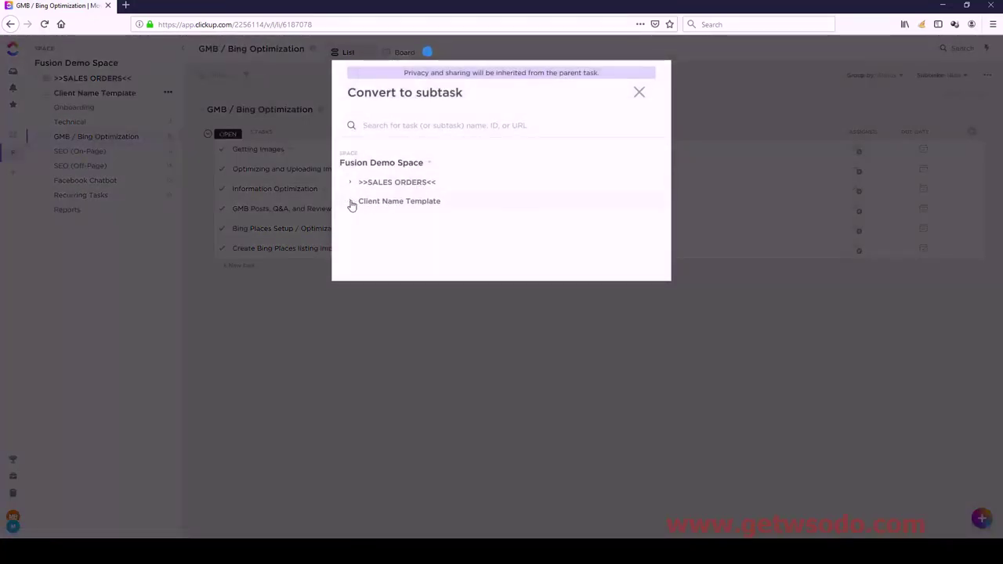
{"action": "left_click", "coordinate": [351, 202]}
{"action": "left_click", "coordinate": [362, 250]}
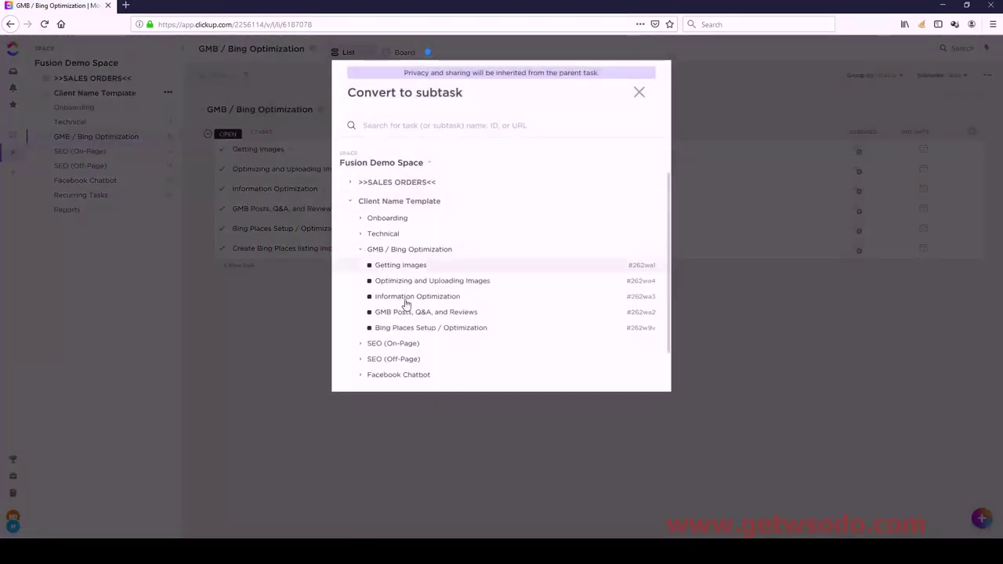
{"action": "left_click", "coordinate": [401, 328]}
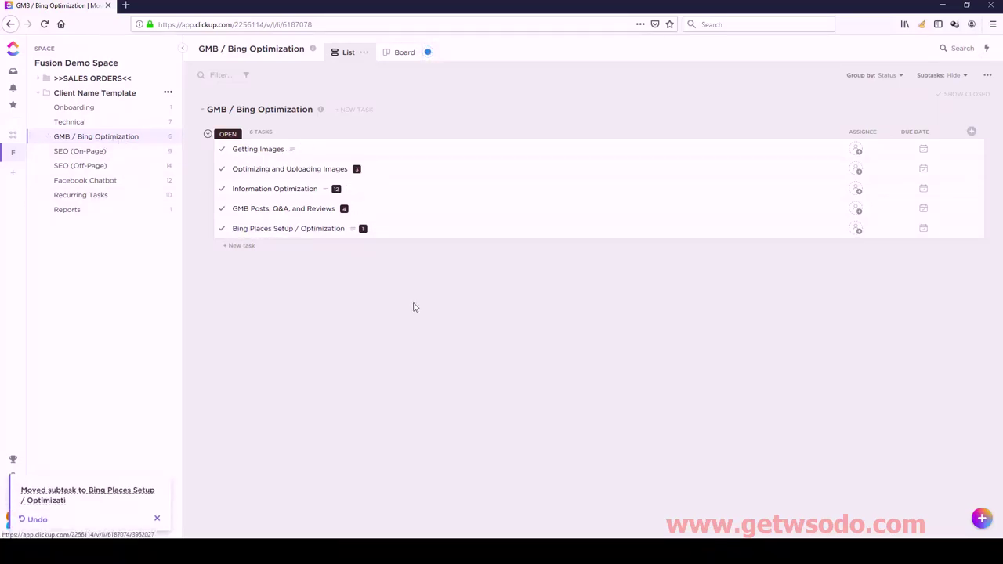
In the SEO (On-Page) list, move Keyword Research to first place and Titles, H-Tags, Meta Descriptions, Plugin Optimization directly below it
{"action": "left_click", "coordinate": [91, 152]}
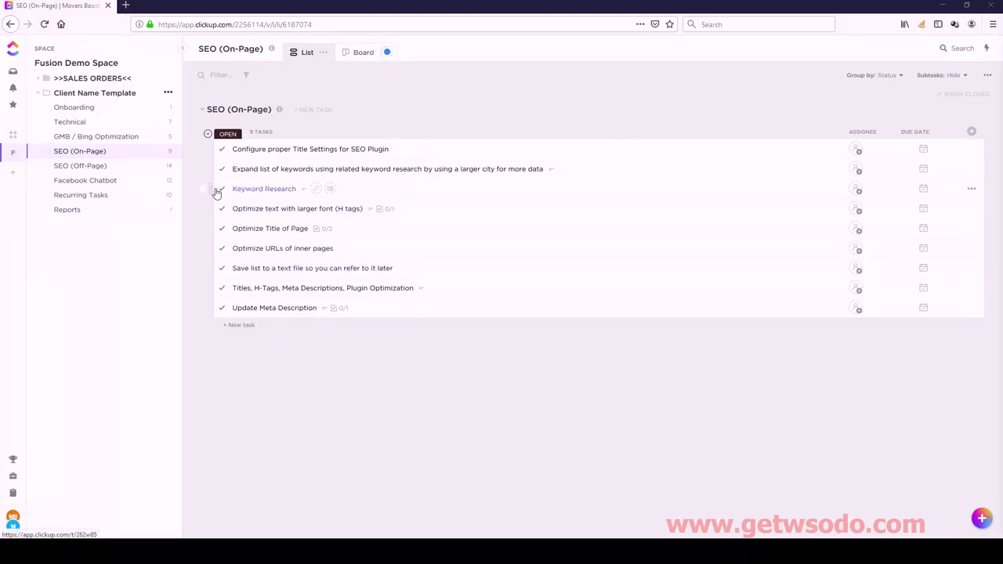
{"action": "left_click_drag", "start_coordinate": [215, 192], "coordinate": [215, 137]}
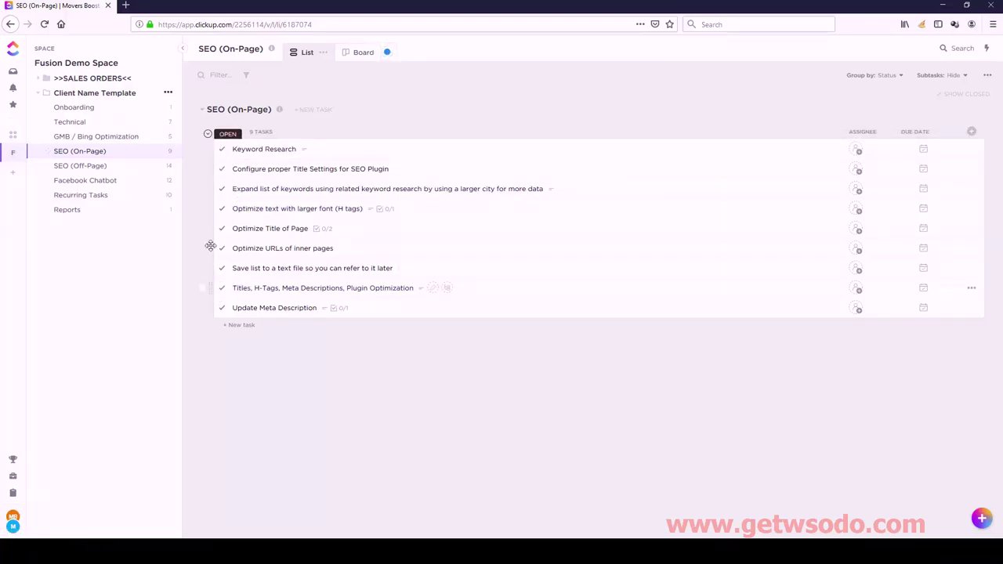
{"action": "left_click_drag", "start_coordinate": [210, 246], "coordinate": [218, 166]}
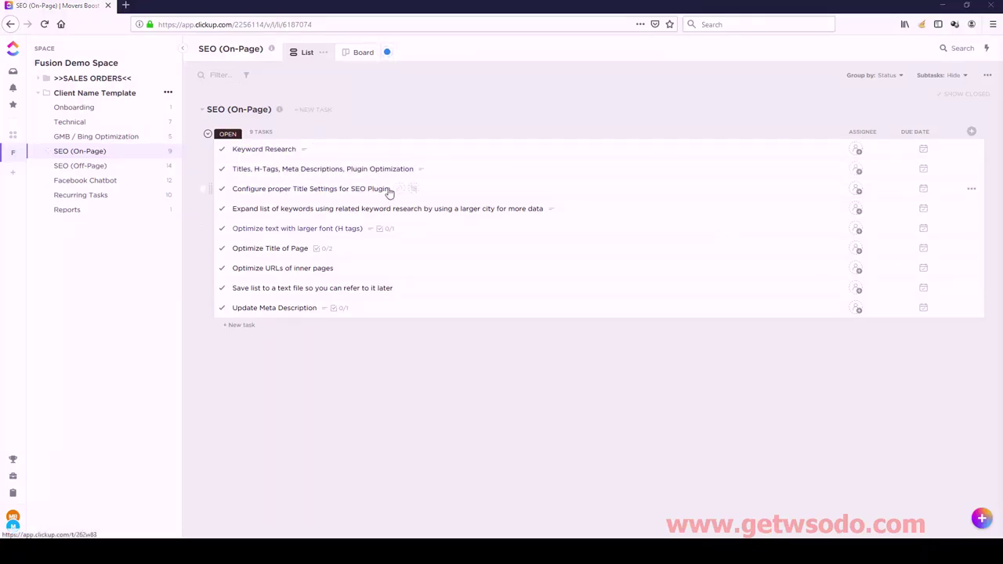
Convert the tasks for expanding the keyword list and saving the list to a text file into subtasks of Keyword Research
{"action": "left_click", "coordinate": [203, 211]}
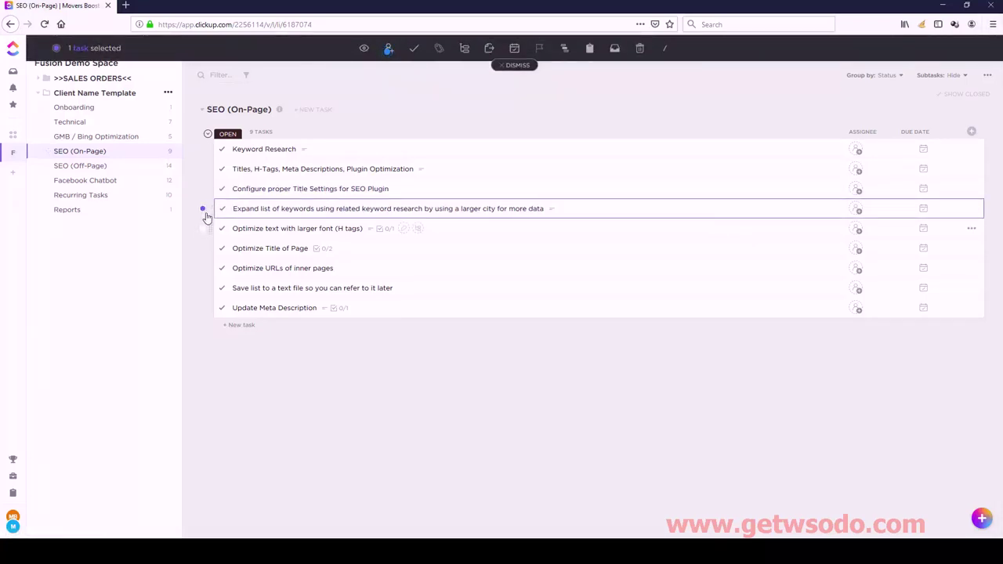
{"action": "left_click", "coordinate": [203, 289]}
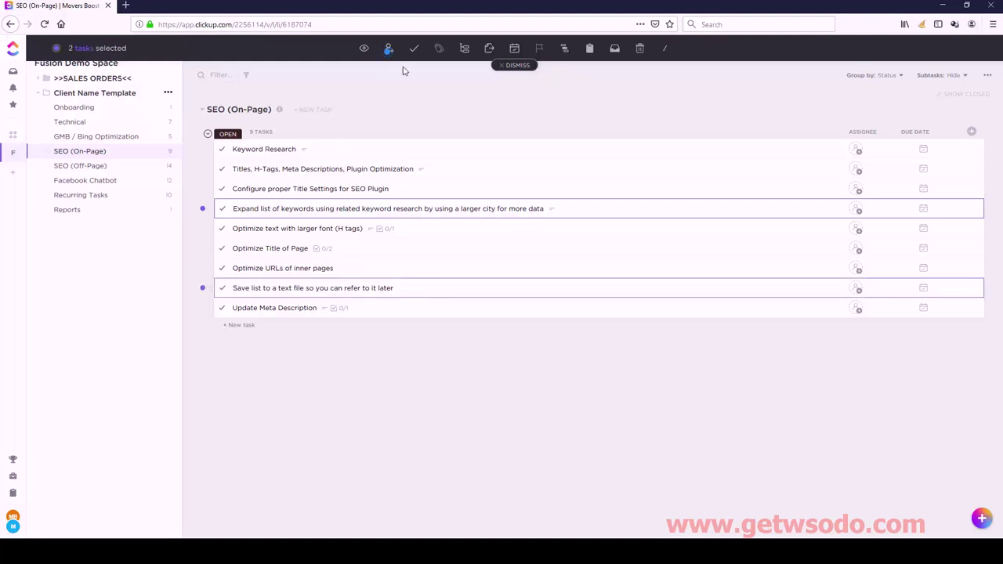
{"action": "left_click", "coordinate": [465, 49]}
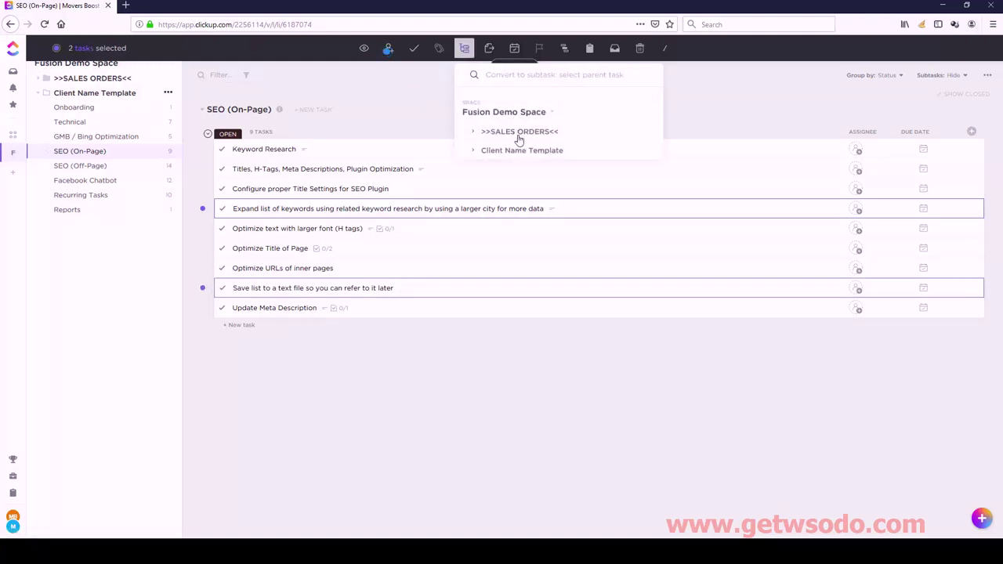
{"action": "left_click", "coordinate": [473, 152]}
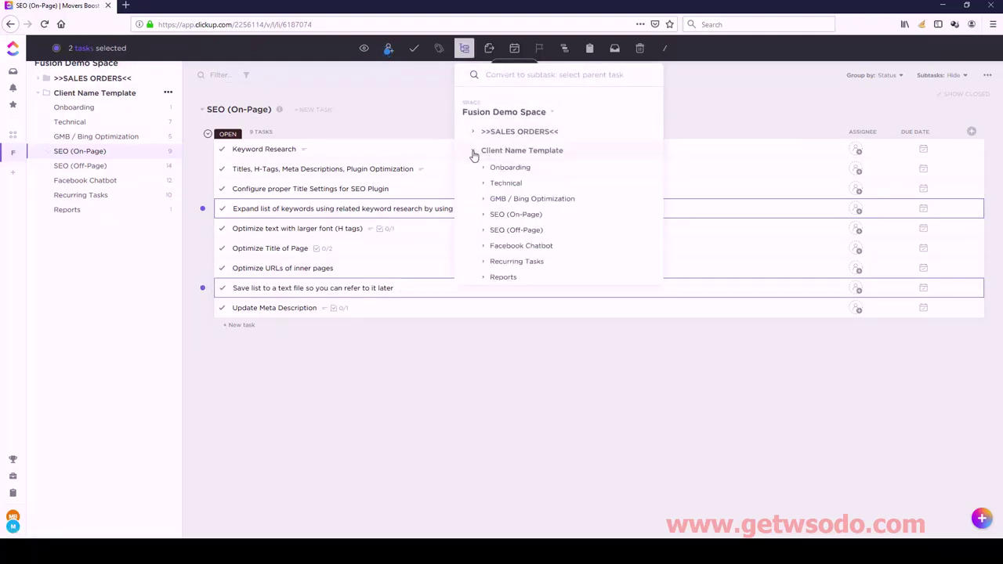
{"action": "left_click", "coordinate": [485, 215]}
{"action": "left_click", "coordinate": [526, 231]}
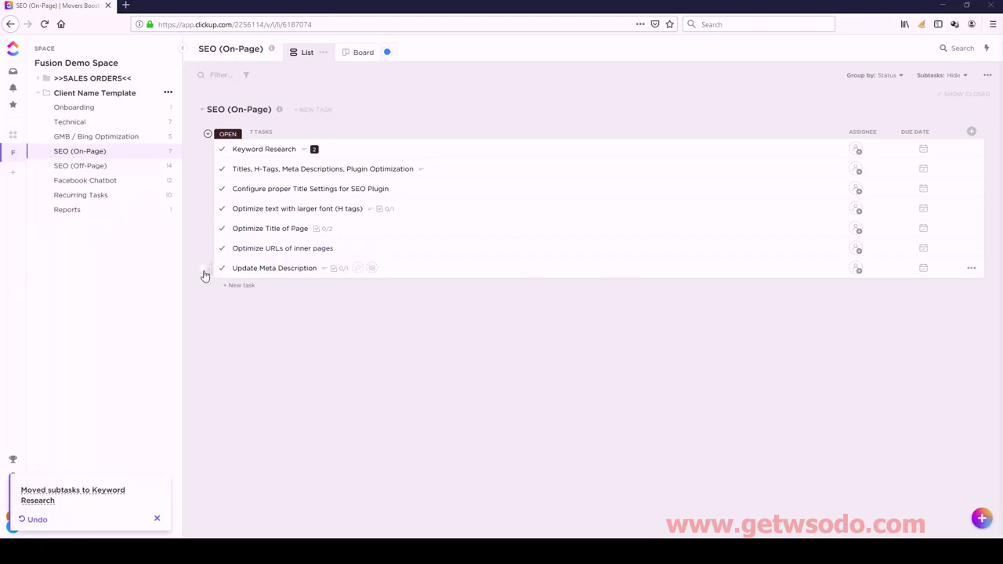
Convert the five tasks from Configure proper Title Settings for SEO Plugin through Update Meta Description into subtasks of Titles, H-Tags, Meta Descriptions, Plugin Optimization
{"action": "left_click_drag", "start_coordinate": [203, 274], "coordinate": [202, 190]}
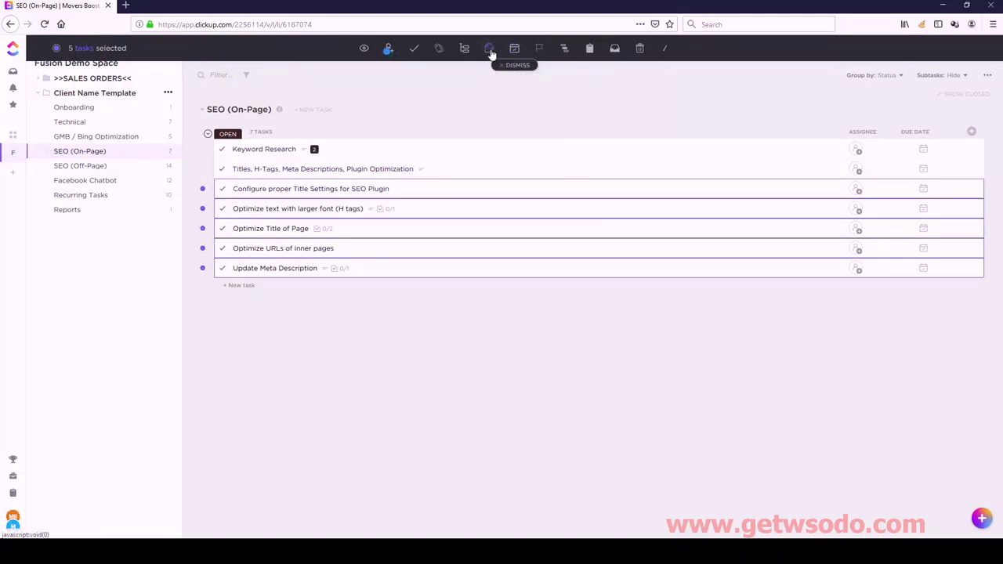
{"action": "left_click", "coordinate": [464, 48]}
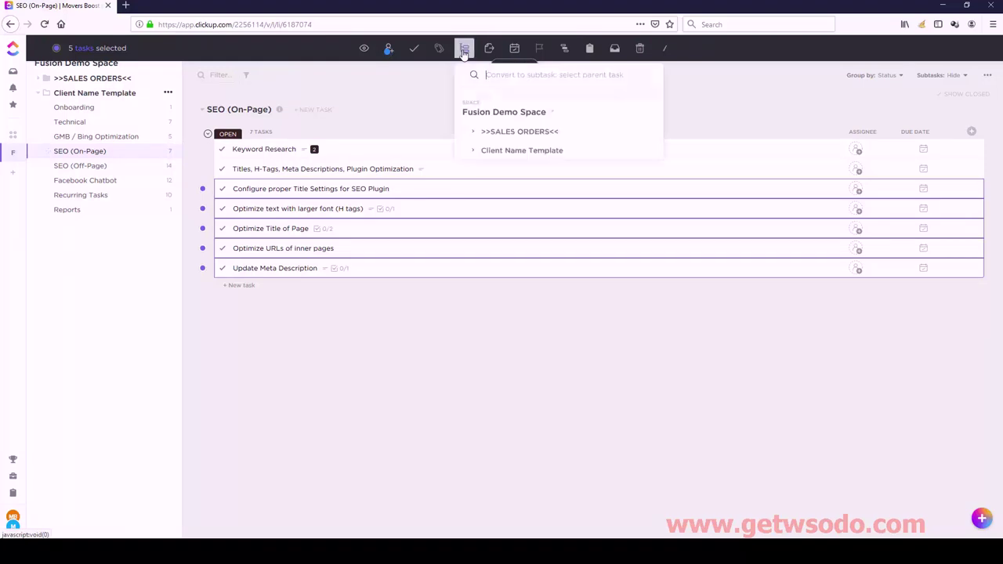
{"action": "left_click", "coordinate": [471, 152]}
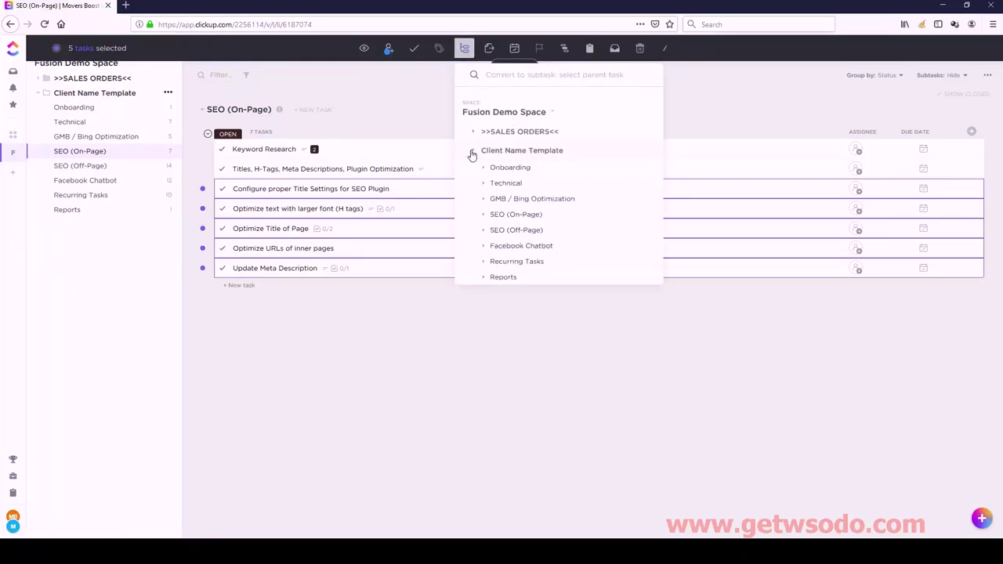
{"action": "left_click", "coordinate": [484, 216]}
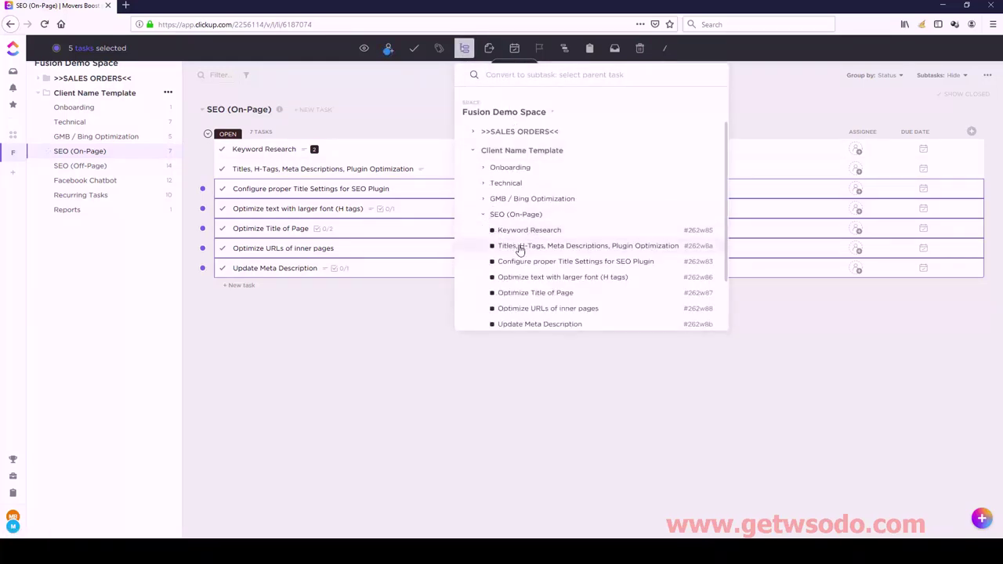
{"action": "left_click", "coordinate": [519, 247]}
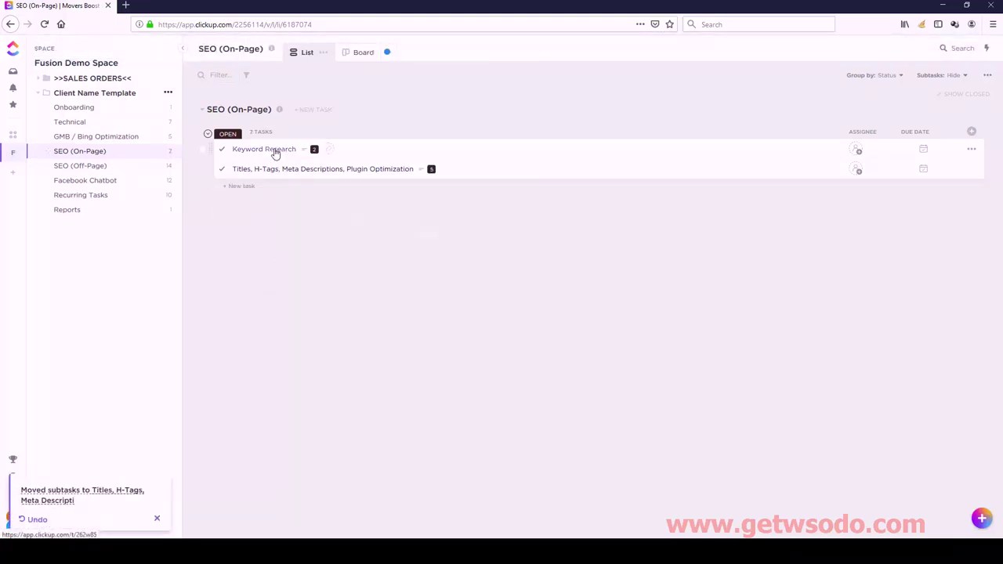
Check the order of the subtasks in the Keyword Research task and close it
{"action": "left_click", "coordinate": [275, 151]}
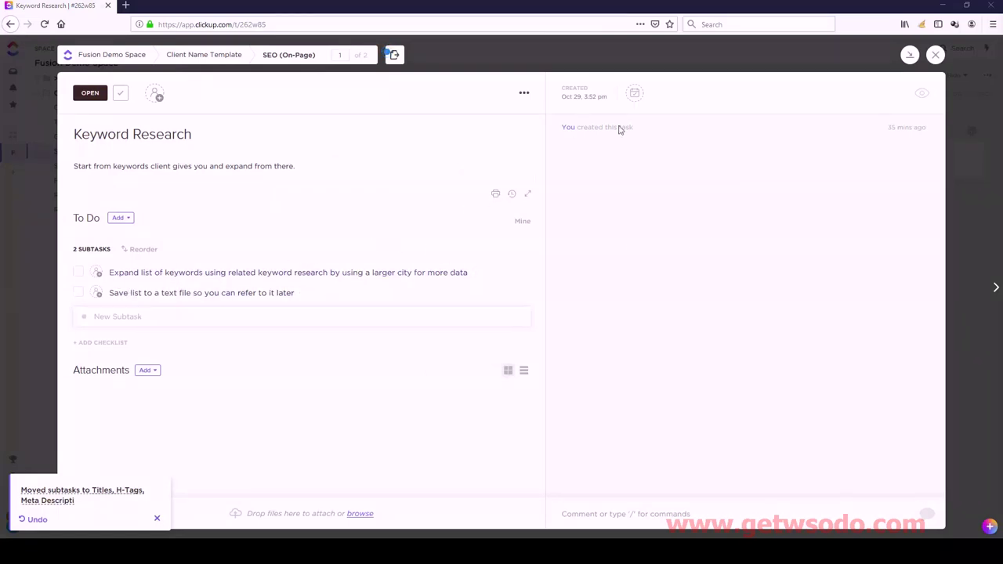
{"action": "left_click", "coordinate": [933, 55]}
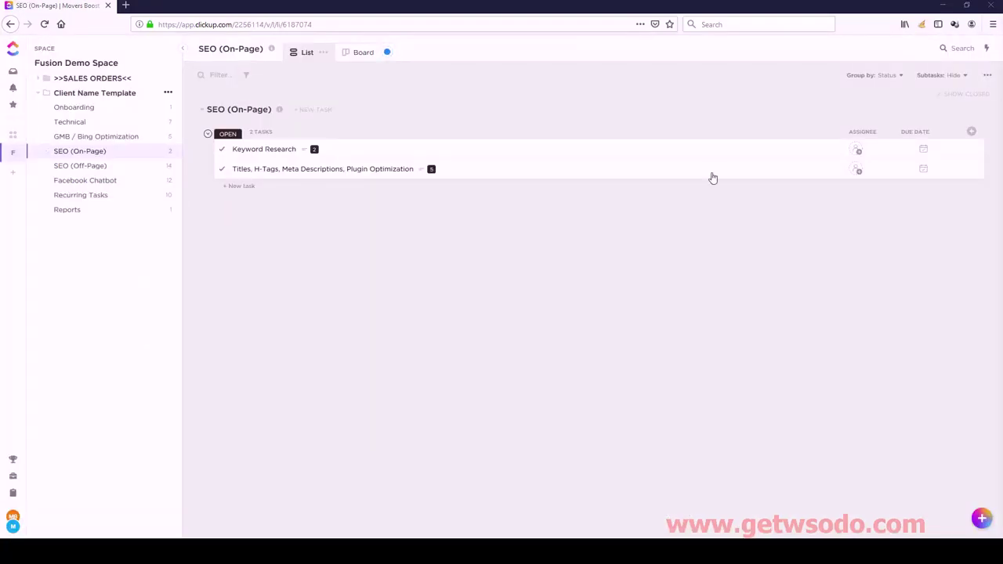
Open the Titles, H-Tags, Meta Descriptions, Plugin Optimization task and sort its subtasks by name
{"action": "left_click", "coordinate": [383, 170]}
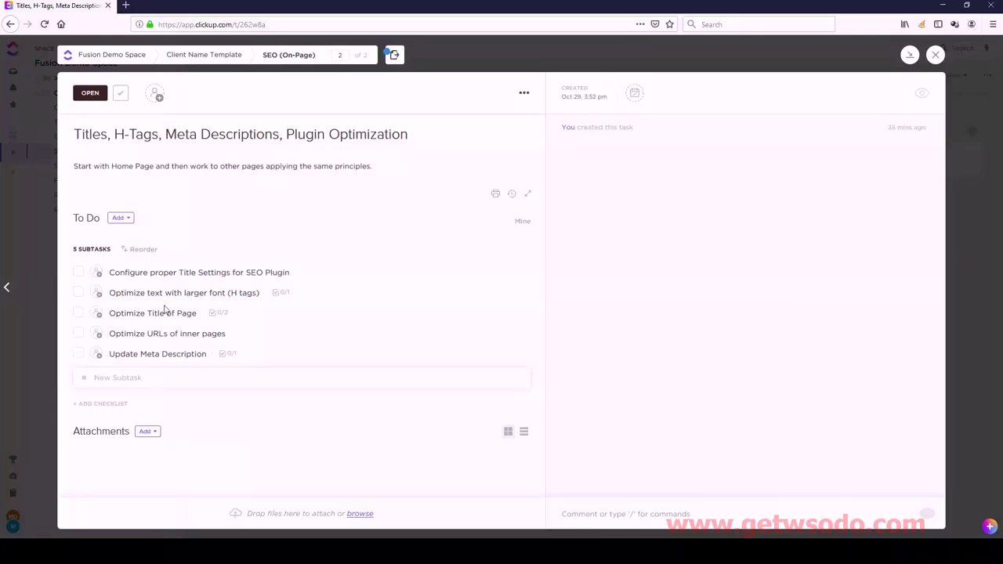
{"action": "left_click", "coordinate": [139, 249]}
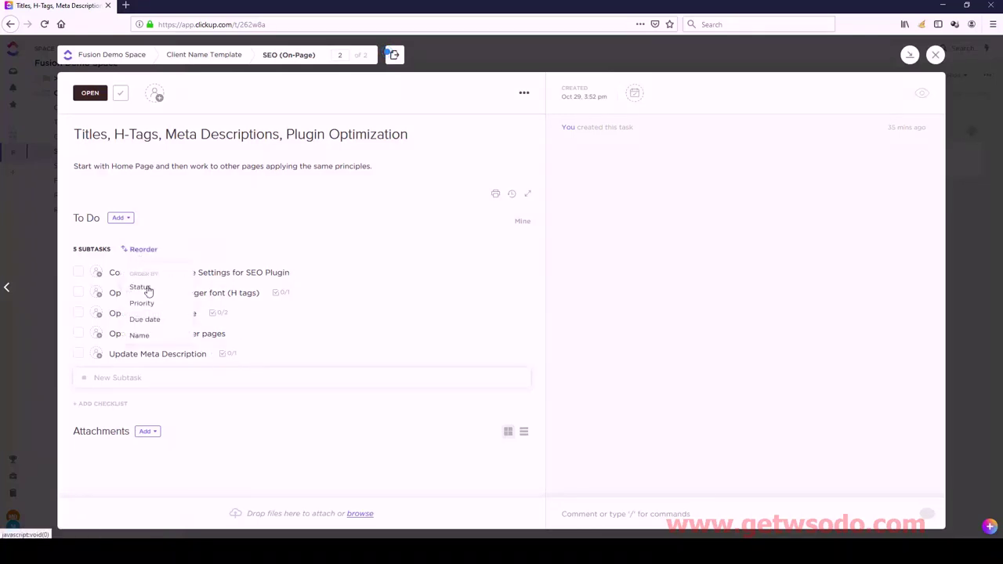
{"action": "left_click", "coordinate": [139, 335]}
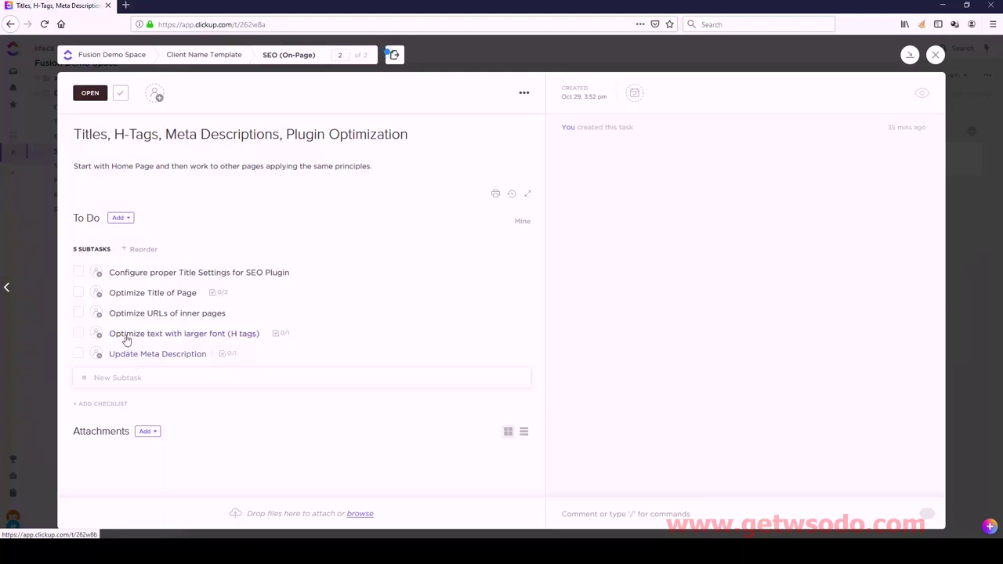
Reorder the subtasks as Optimize Title of Page, Optimize URLs of inner pages, Optimize text with larger font, Update Meta Description, Configure proper Title Settings
{"action": "left_click_drag", "start_coordinate": [129, 294], "coordinate": [133, 267]}
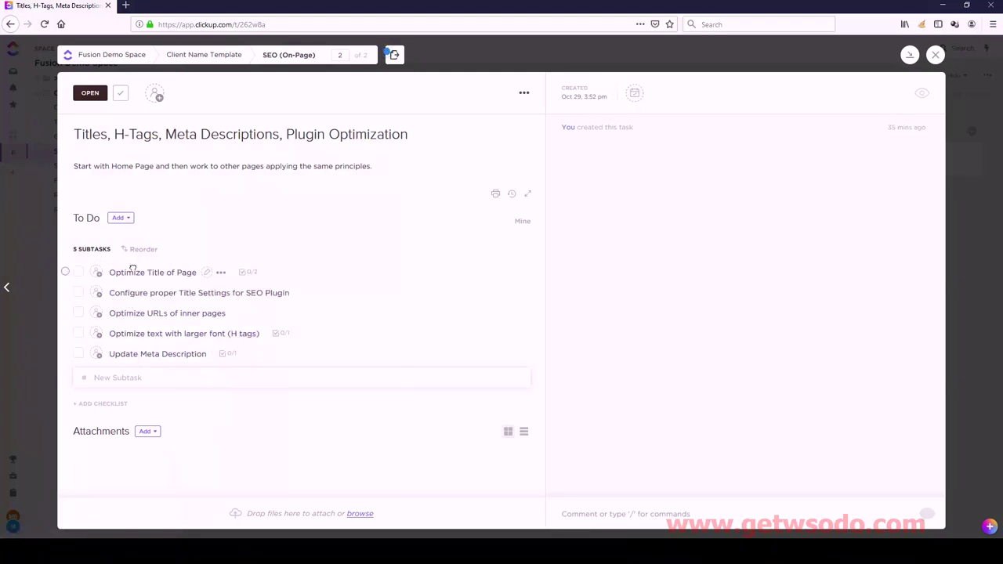
{"action": "left_click_drag", "start_coordinate": [143, 319], "coordinate": [148, 290]}
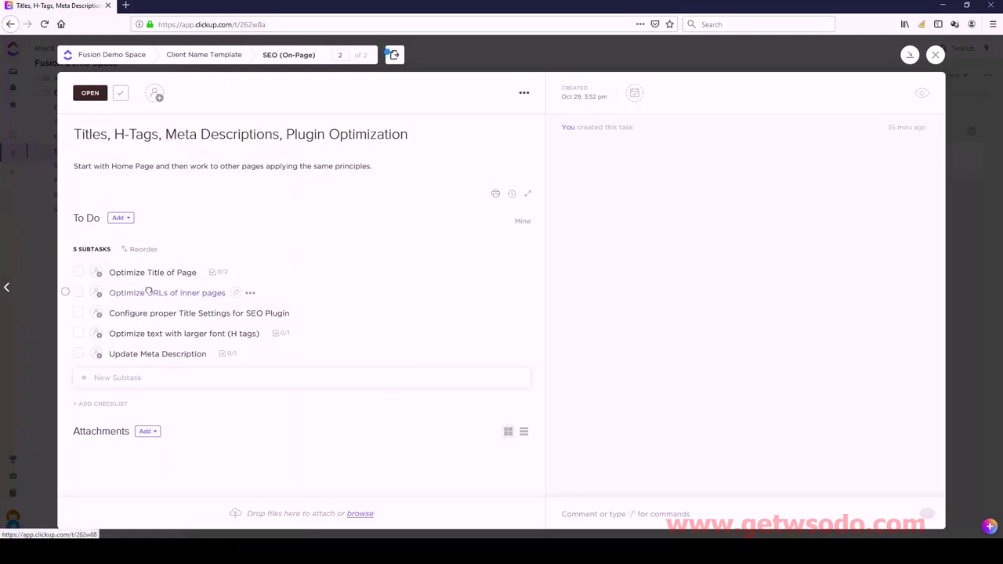
{"action": "left_click_drag", "start_coordinate": [153, 332], "coordinate": [154, 312]}
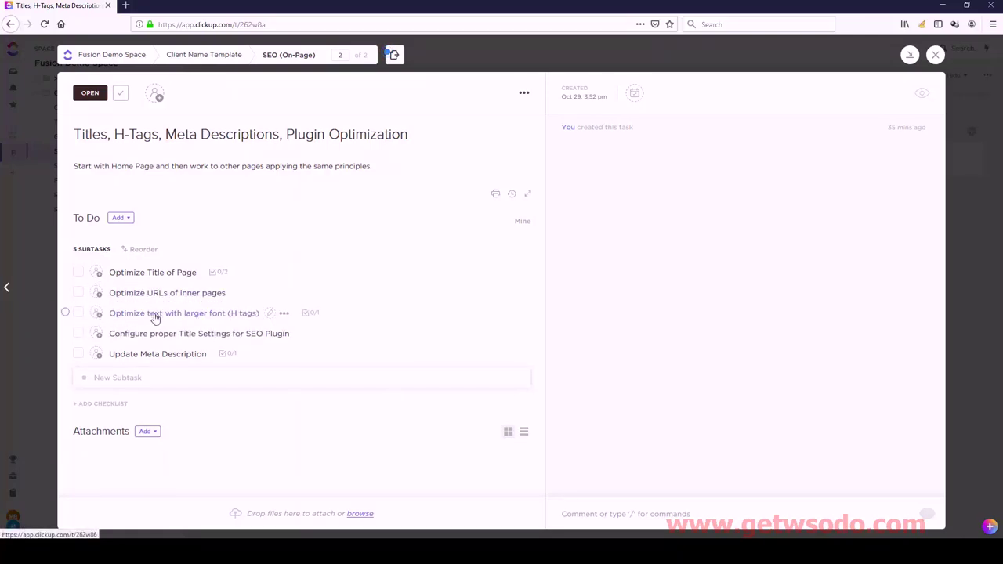
{"action": "left_click_drag", "start_coordinate": [148, 353], "coordinate": [145, 332]}
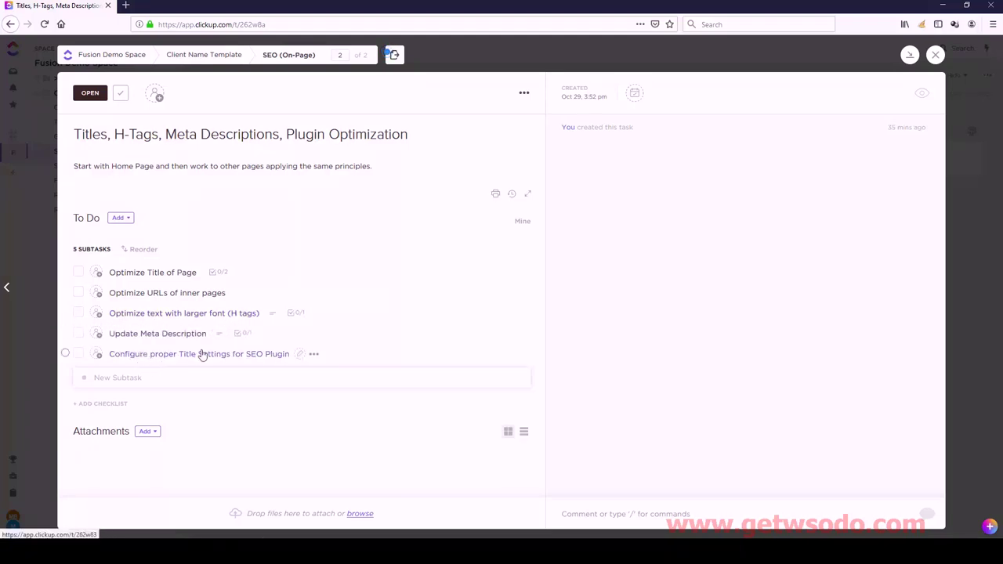
Convert the SEO (Off-Page) tasks Add new profiles to NAP file, both Optimize content tasks and Profiles Completed into subtasks of Social Profile Branding Creation & Optimization
{"action": "left_click", "coordinate": [935, 54]}
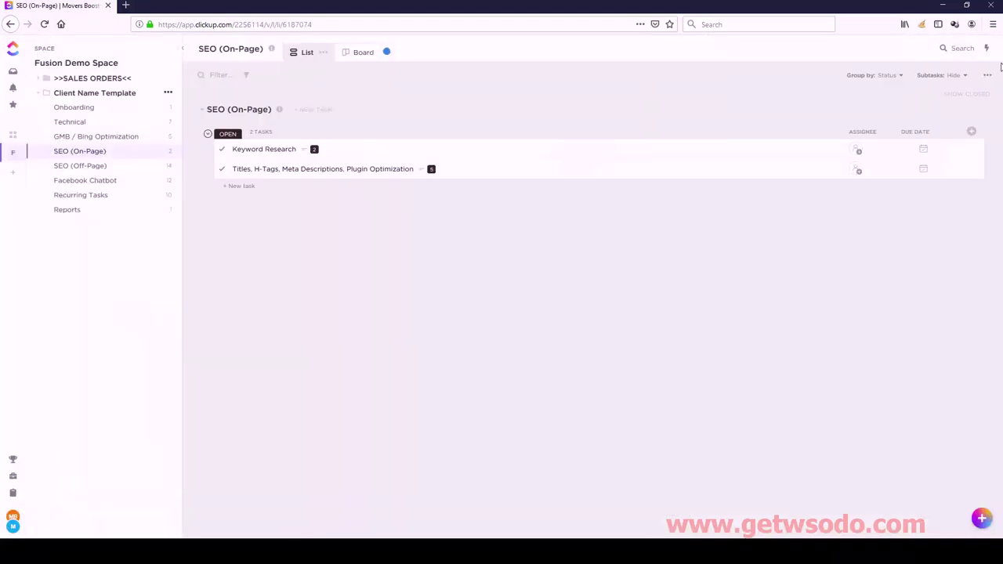
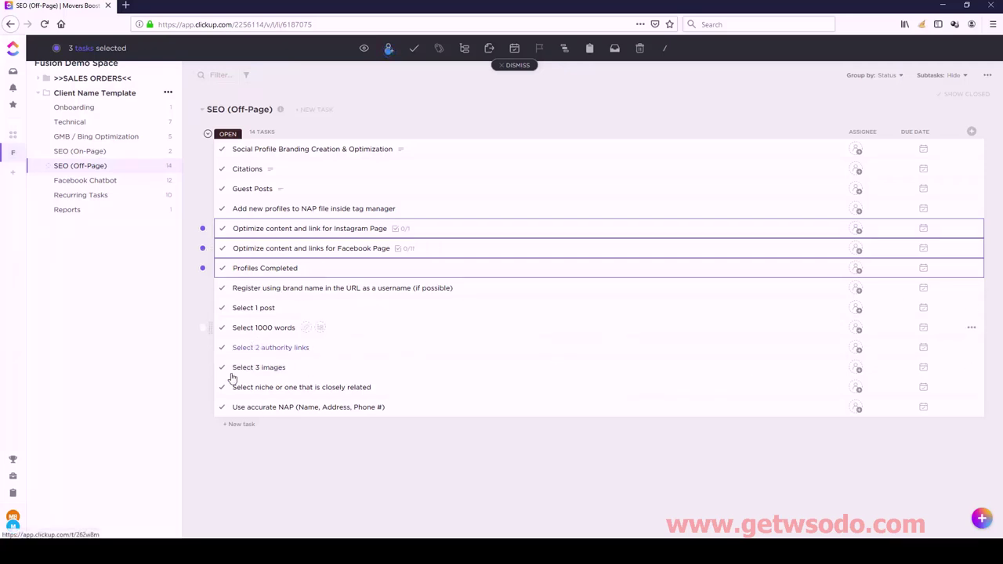
{"action": "left_click", "coordinate": [202, 210]}
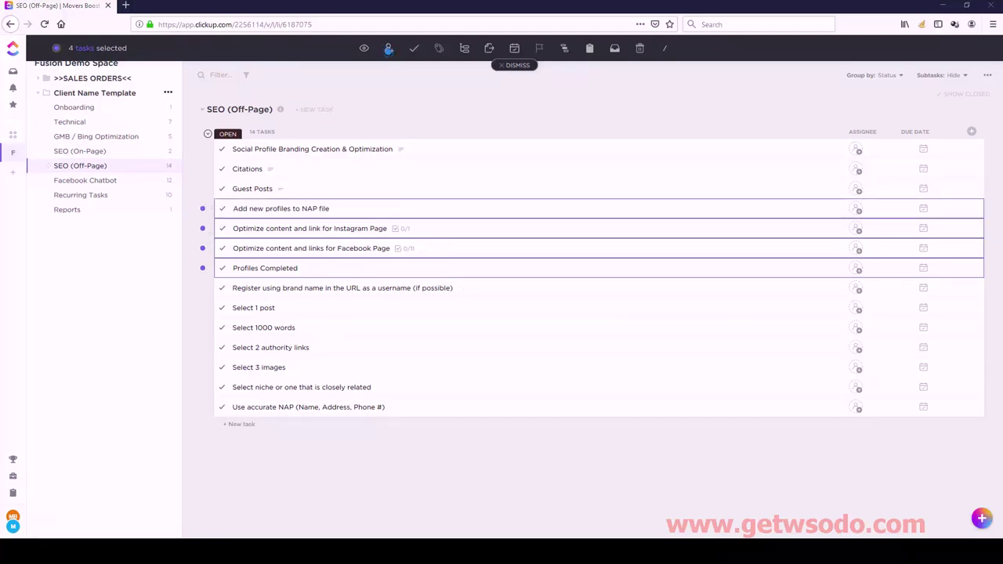
{"action": "left_click", "coordinate": [463, 50]}
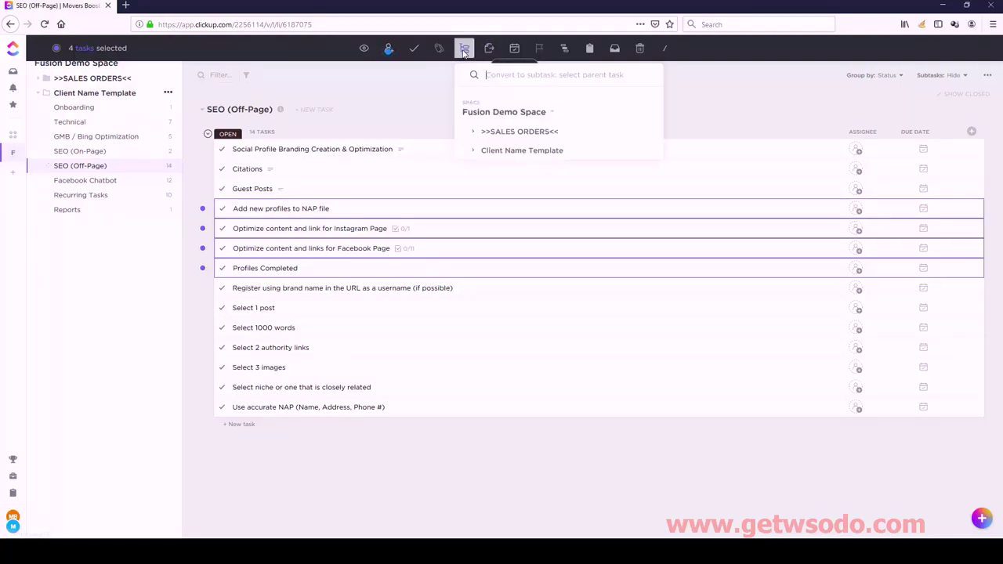
{"action": "left_click", "coordinate": [472, 152]}
{"action": "left_click", "coordinate": [483, 231]}
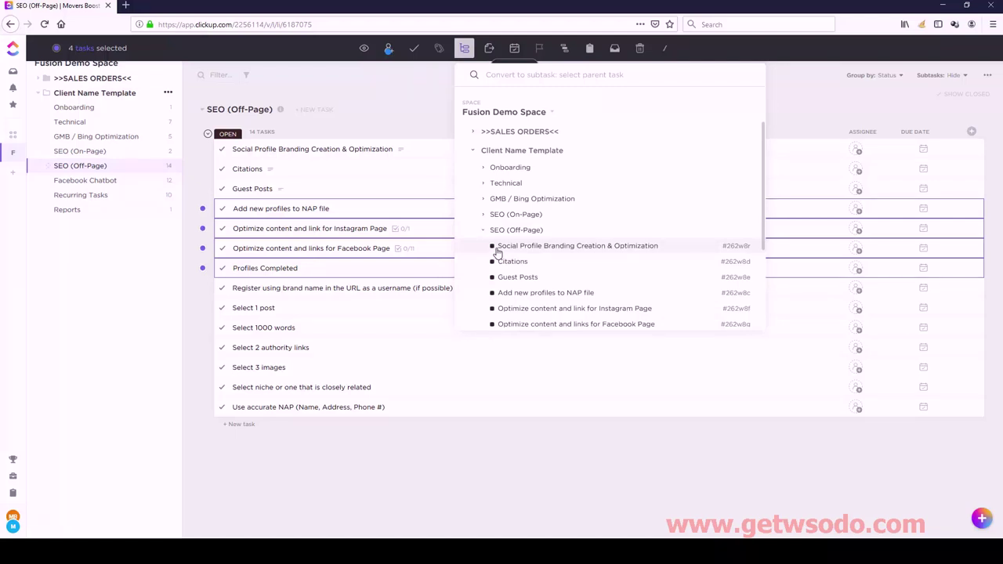
{"action": "left_click", "coordinate": [573, 247]}
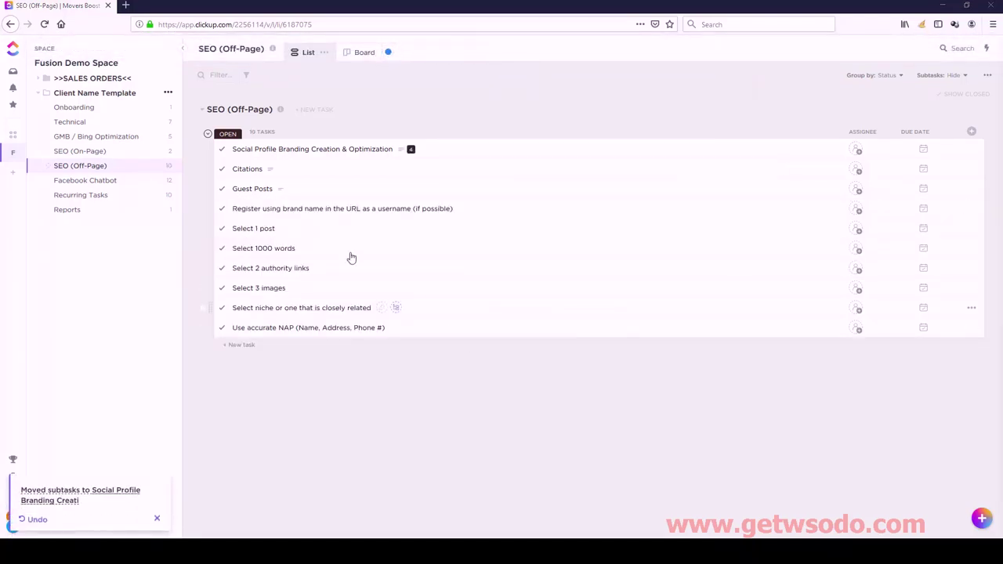
Reorder the Social Profile Branding Creation & Optimization subtasks as Profiles Completed, Facebook Page, Instagram Page, Add new profiles to NAP file, and close the task
{"action": "left_click", "coordinate": [274, 150]}
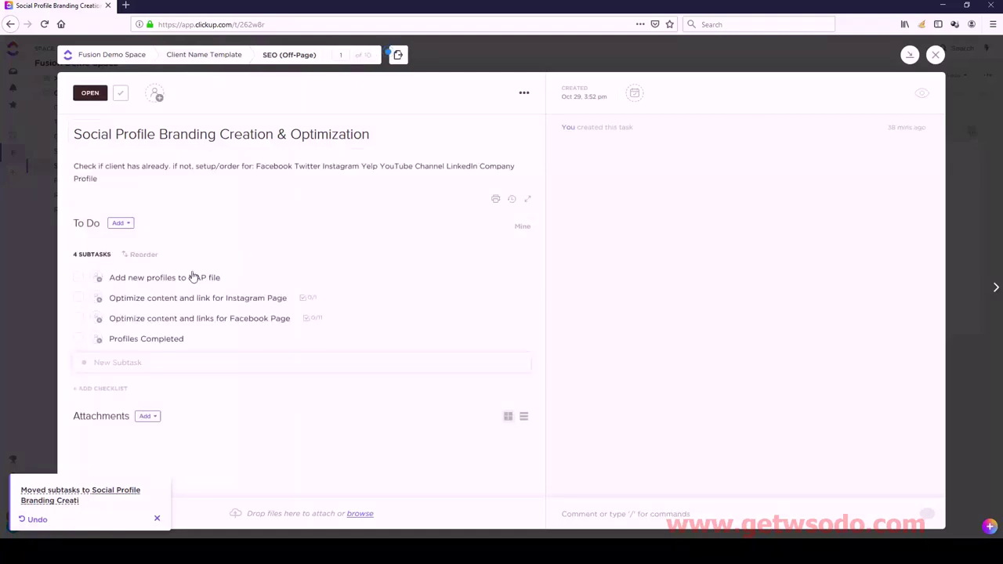
{"action": "left_click", "coordinate": [133, 253]}
{"action": "left_click", "coordinate": [141, 340]}
{"action": "left_click_drag", "start_coordinate": [164, 338], "coordinate": [164, 286]}
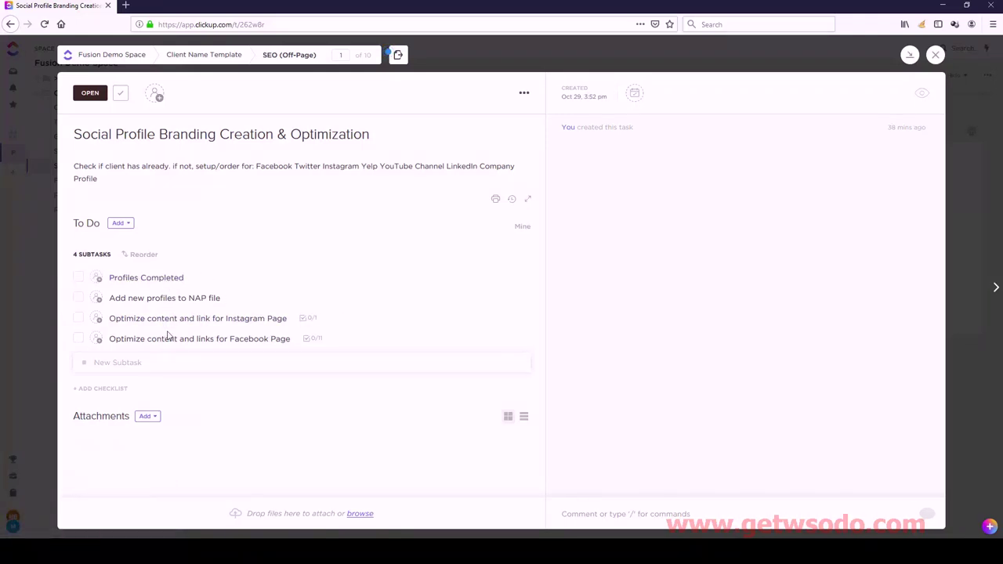
{"action": "left_click_drag", "start_coordinate": [170, 342], "coordinate": [163, 293]}
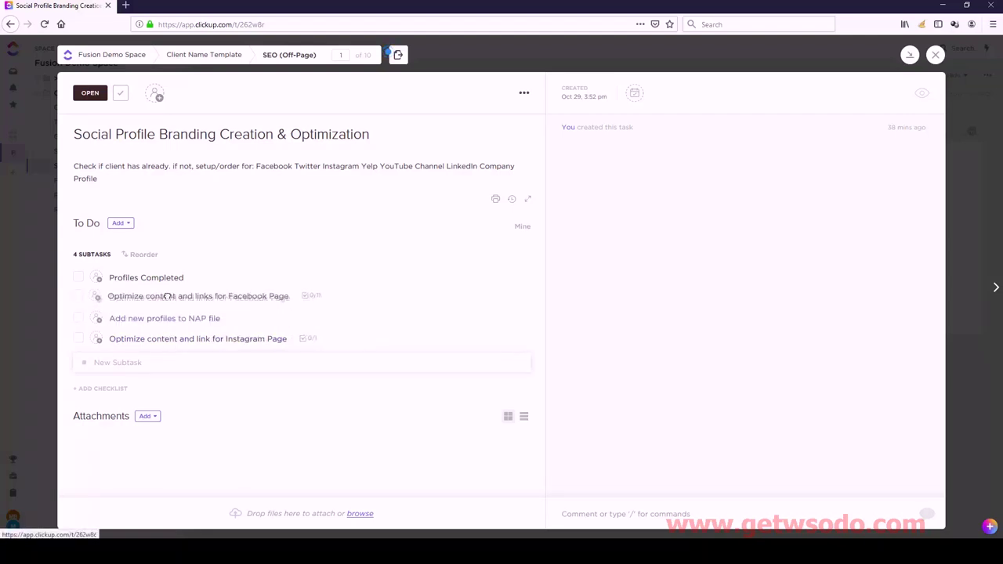
{"action": "mouse_move", "coordinate": [172, 342]}
{"action": "left_mouse_down"}
{"action": "mouse_move", "coordinate": [171, 316]}
{"action": "mouse_move", "coordinate": [175, 329]}
{"action": "left_mouse_up"}
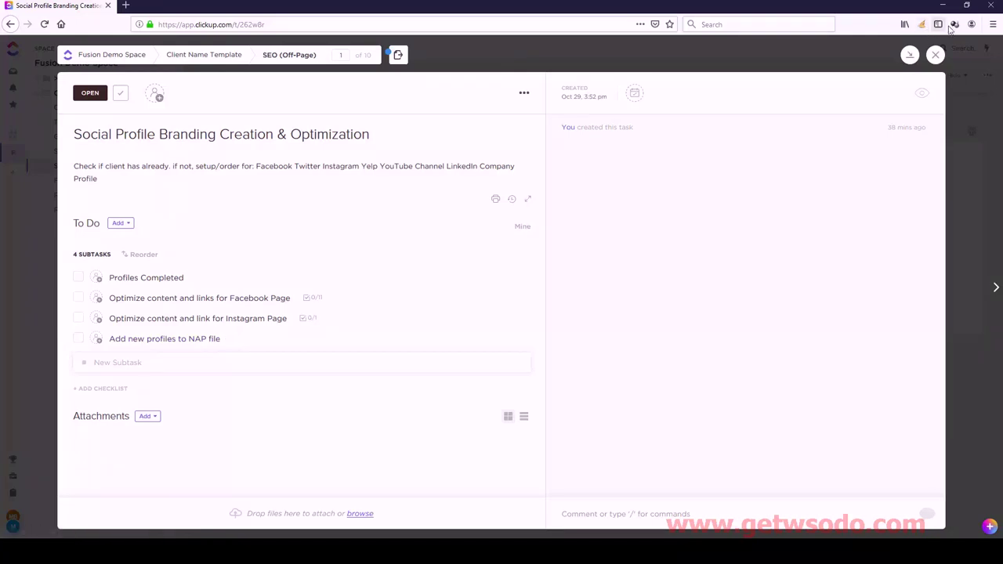
{"action": "left_click", "coordinate": [934, 54]}
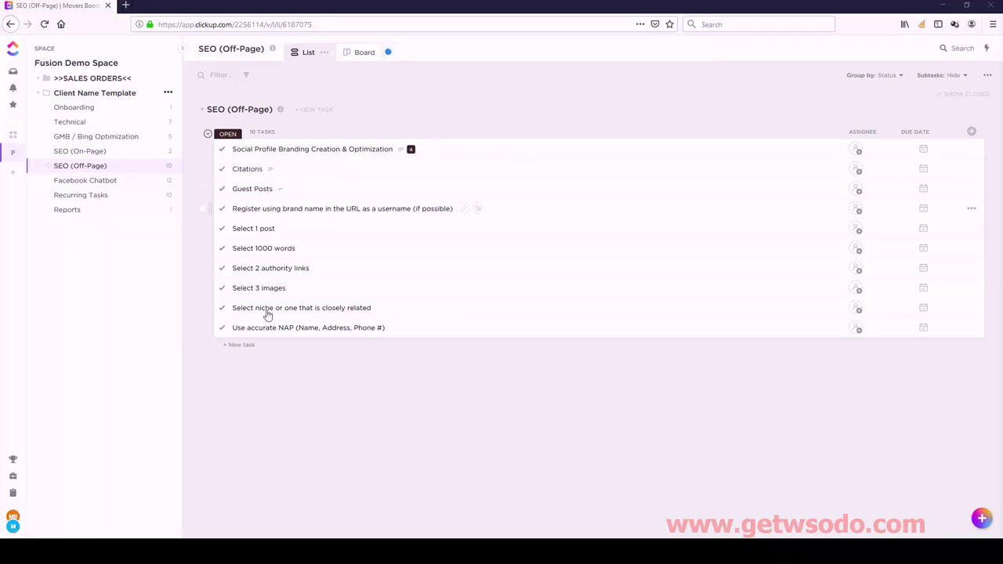
Convert Register using brand name in the URL and Use accurate NAP into subtasks of the Citations task in SEO (Off-Page)
{"action": "left_click", "coordinate": [205, 329]}
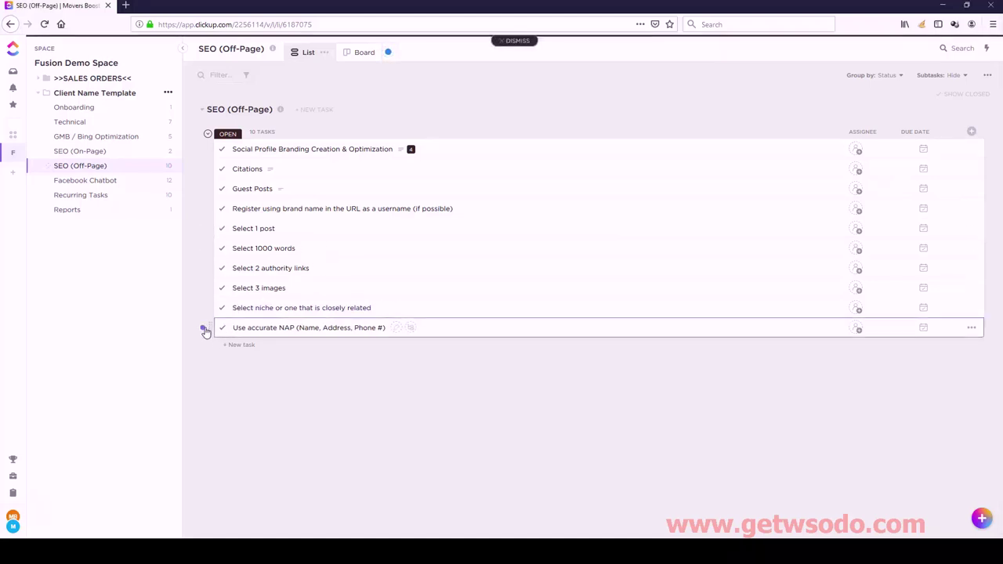
{"action": "left_click", "coordinate": [203, 209]}
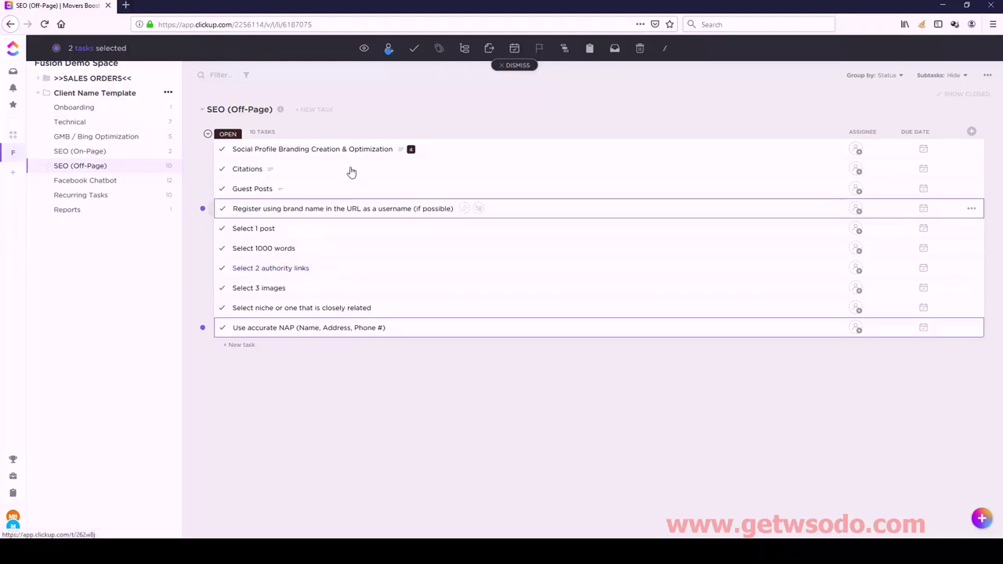
{"action": "left_click", "coordinate": [464, 49]}
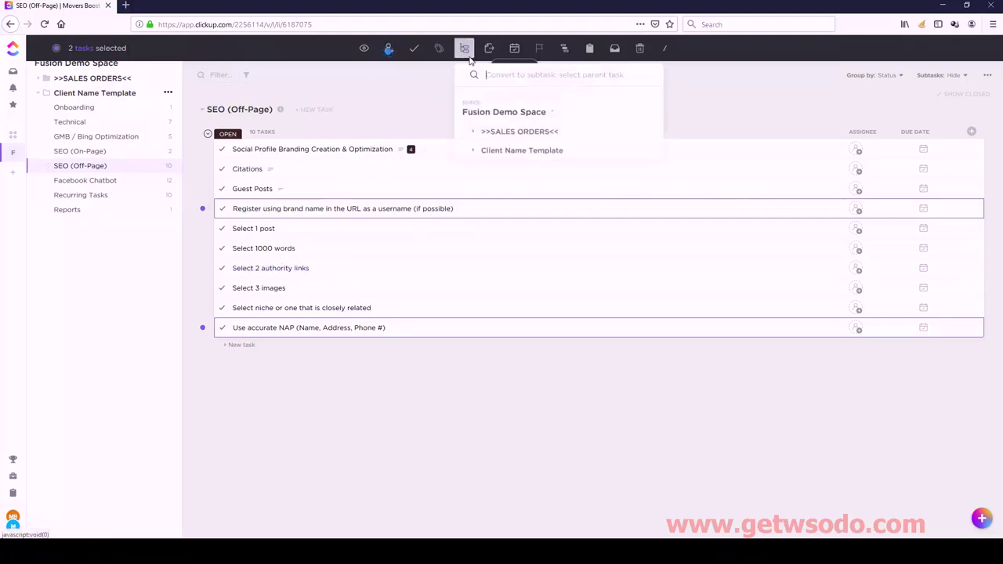
{"action": "left_click", "coordinate": [475, 150]}
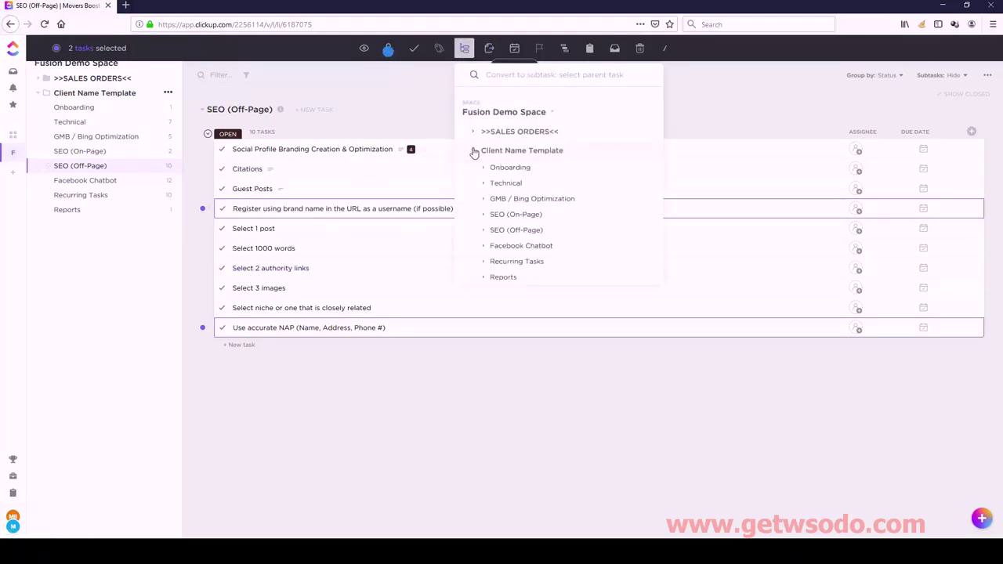
{"action": "left_click", "coordinate": [483, 230]}
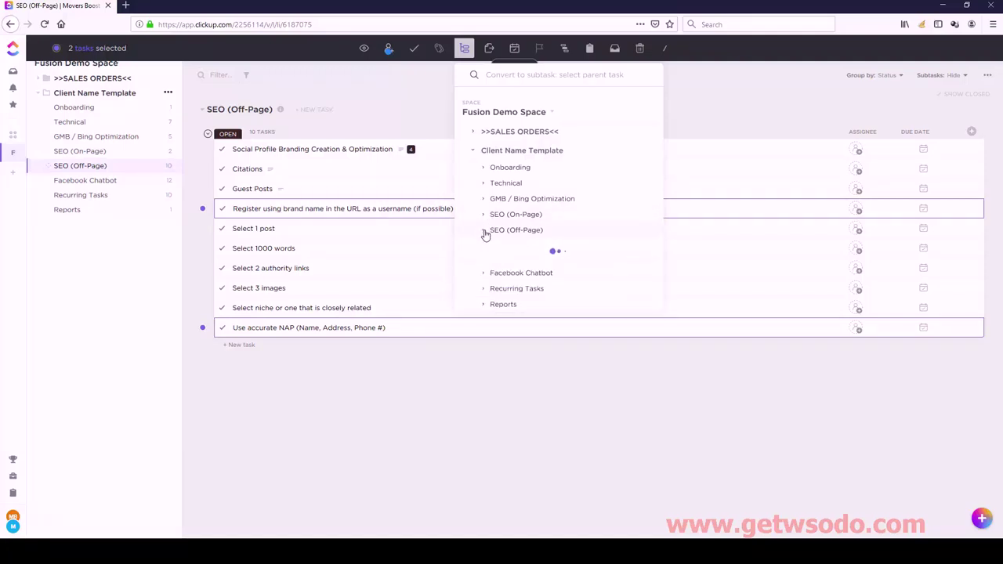
{"action": "left_click", "coordinate": [509, 260]}
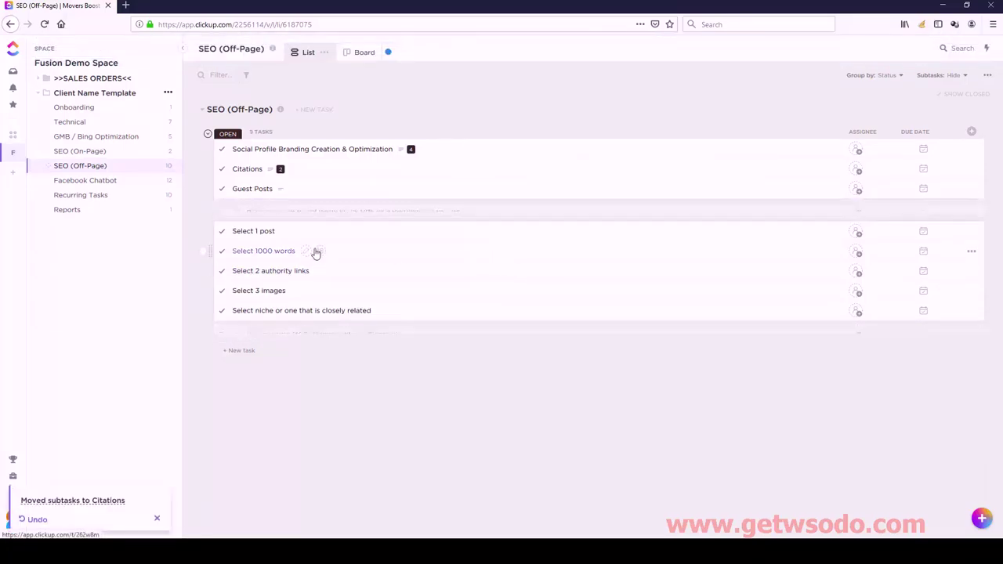
Reorder the Citations subtasks so Use accurate NAP comes before Register using brand name in the URL, and close the task
{"action": "left_click", "coordinate": [252, 168]}
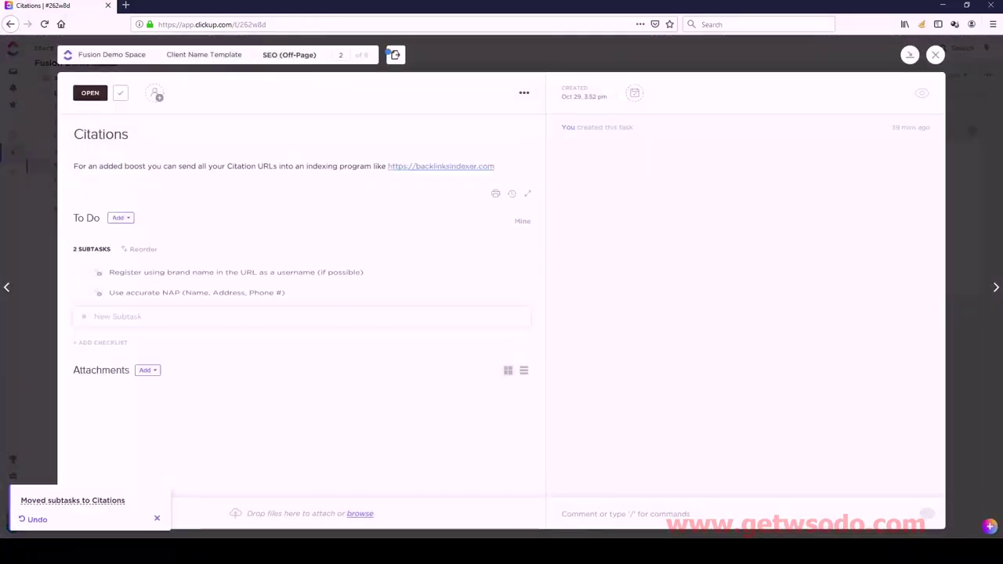
{"action": "left_click", "coordinate": [139, 248]}
{"action": "left_click", "coordinate": [144, 335]}
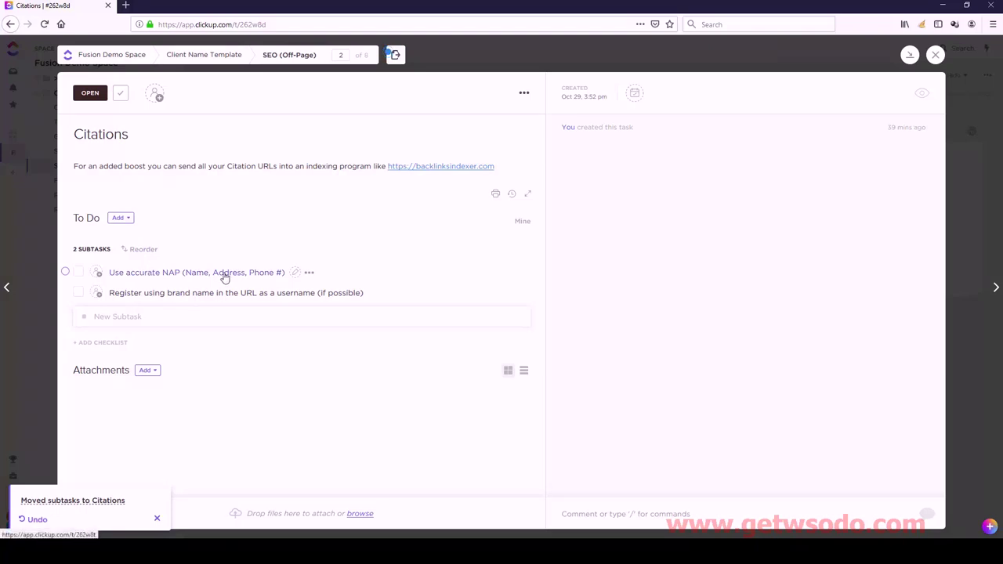
{"action": "left_click", "coordinate": [935, 54]}
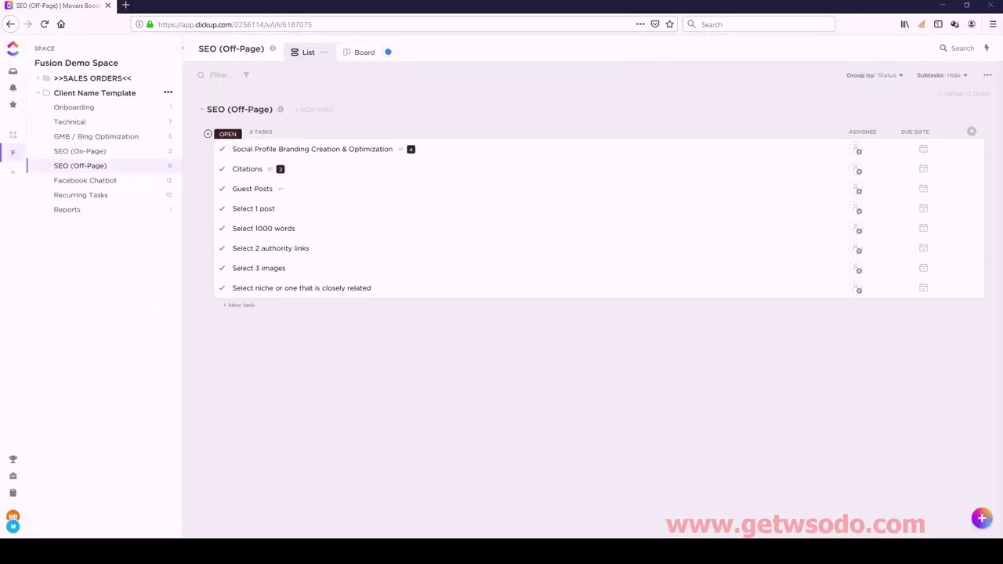
Convert the five tasks from Select 1 post through Select niche or one that is closely related into subtasks of Guest Posts
{"action": "left_click", "coordinate": [202, 287]}
{"action": "left_click", "coordinate": [203, 268]}
{"action": "left_click", "coordinate": [202, 247]}
{"action": "left_click", "coordinate": [203, 229]}
{"action": "left_click", "coordinate": [203, 209]}
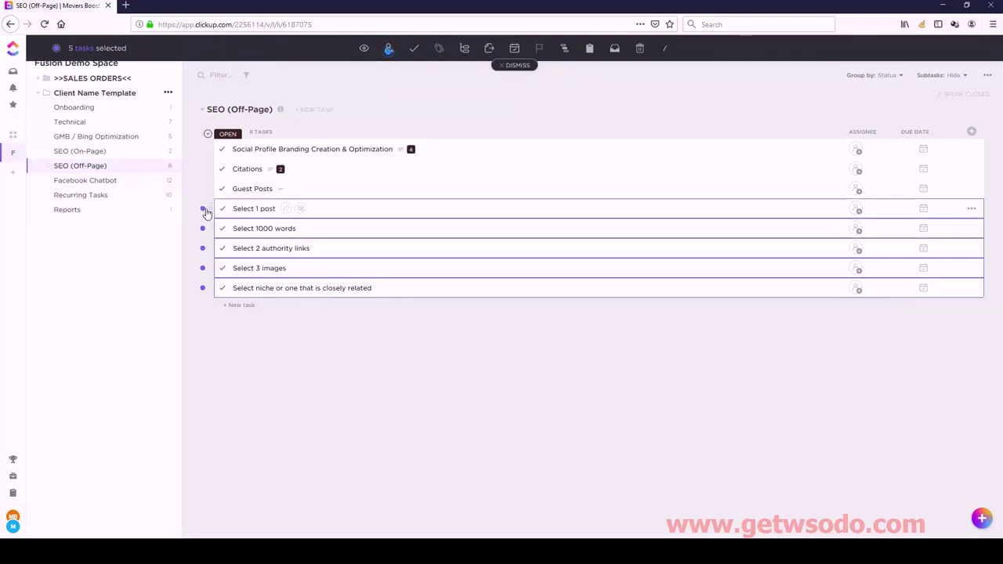
{"action": "left_click", "coordinate": [464, 48]}
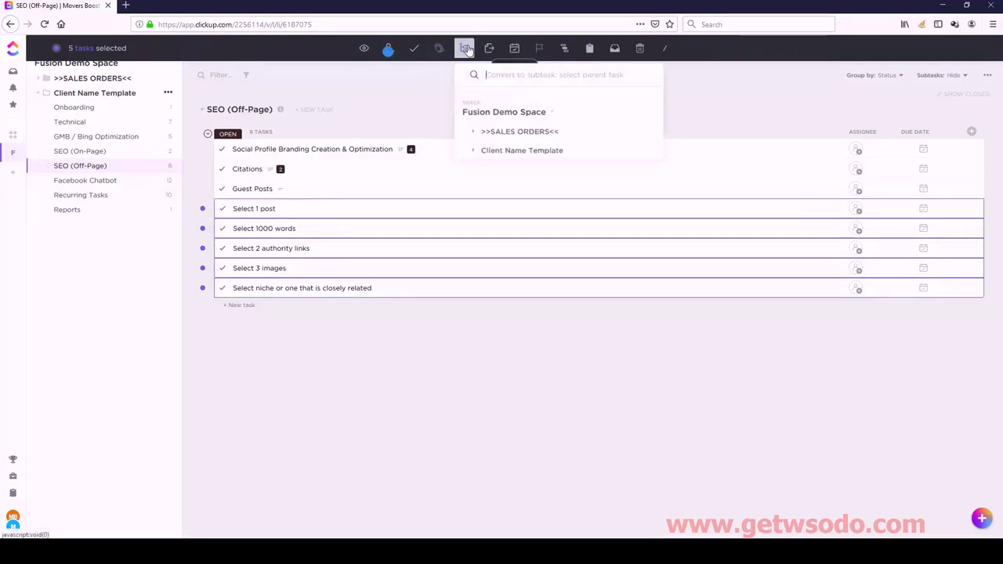
{"action": "left_click", "coordinate": [473, 152]}
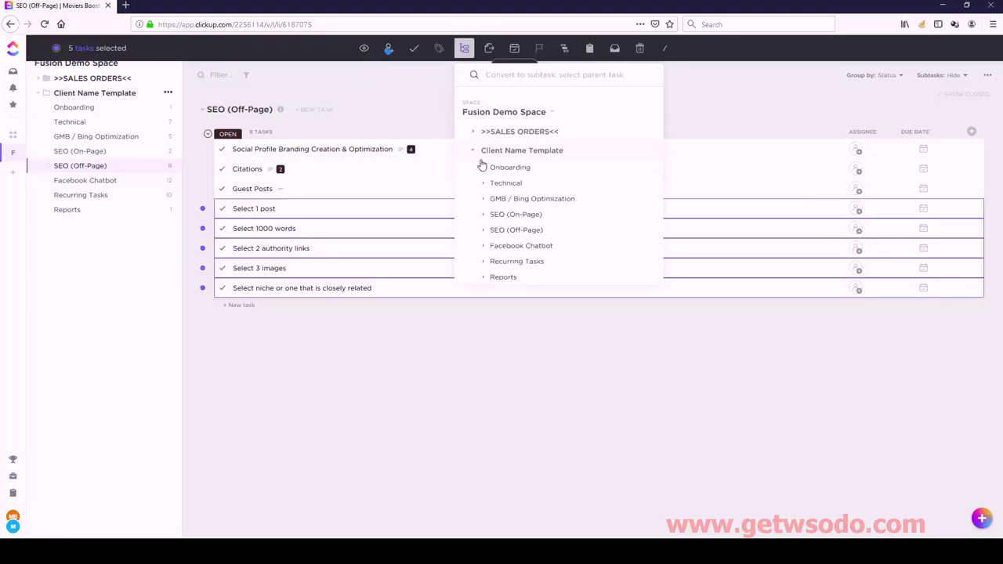
{"action": "left_click", "coordinate": [483, 230]}
{"action": "left_click", "coordinate": [523, 278]}
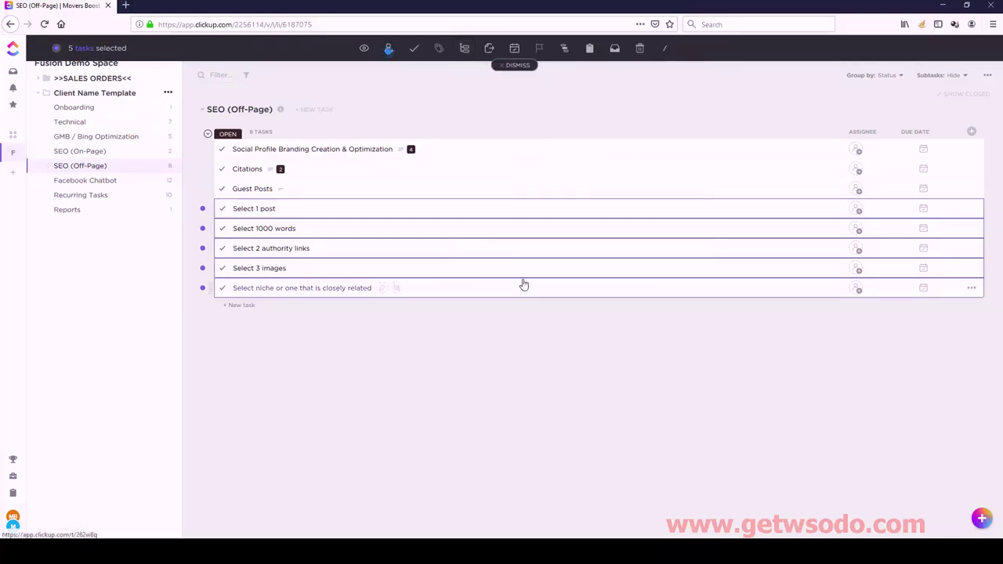
Move the Select 3 images subtask above Select 2 authority links in the Guest Posts task and close it
{"action": "left_click", "coordinate": [262, 190]}
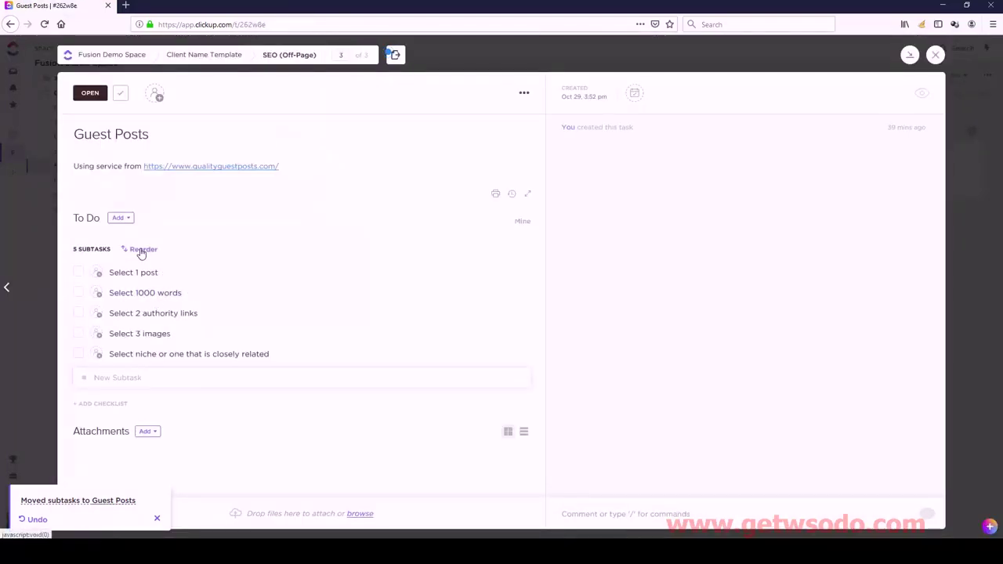
{"action": "left_click", "coordinate": [139, 248]}
{"action": "left_click", "coordinate": [148, 336]}
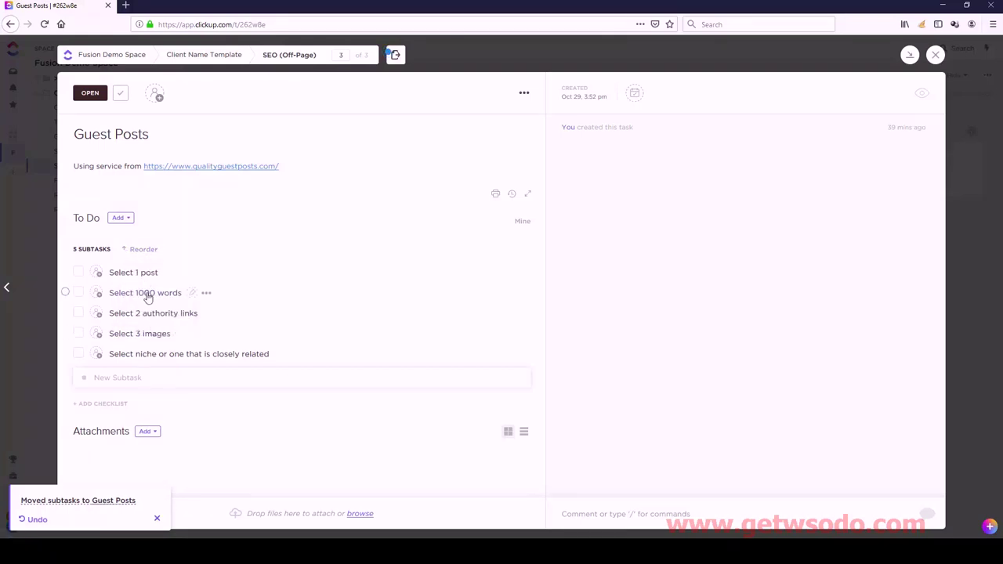
{"action": "left_click_drag", "start_coordinate": [145, 333], "coordinate": [145, 307]}
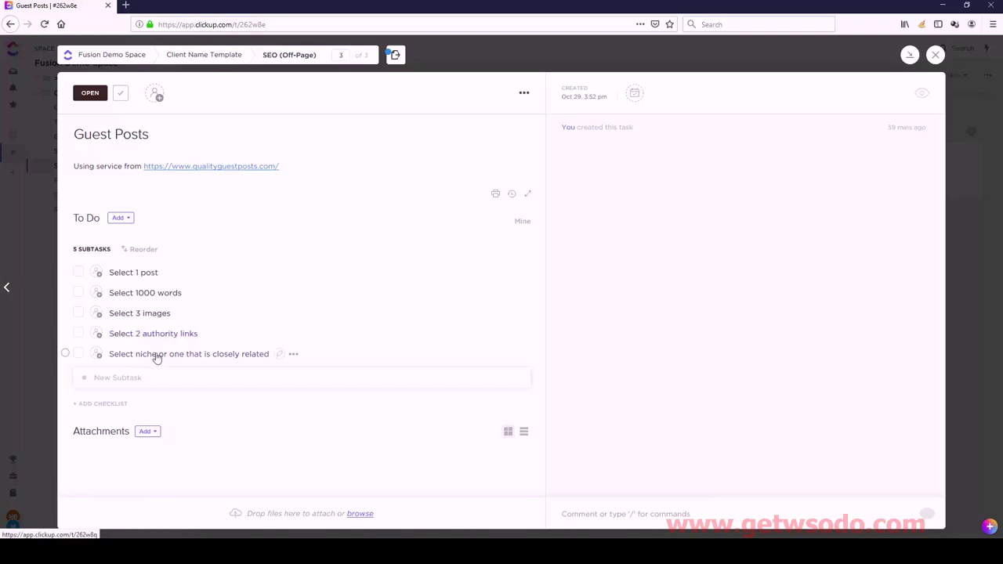
{"action": "left_click", "coordinate": [937, 56]}
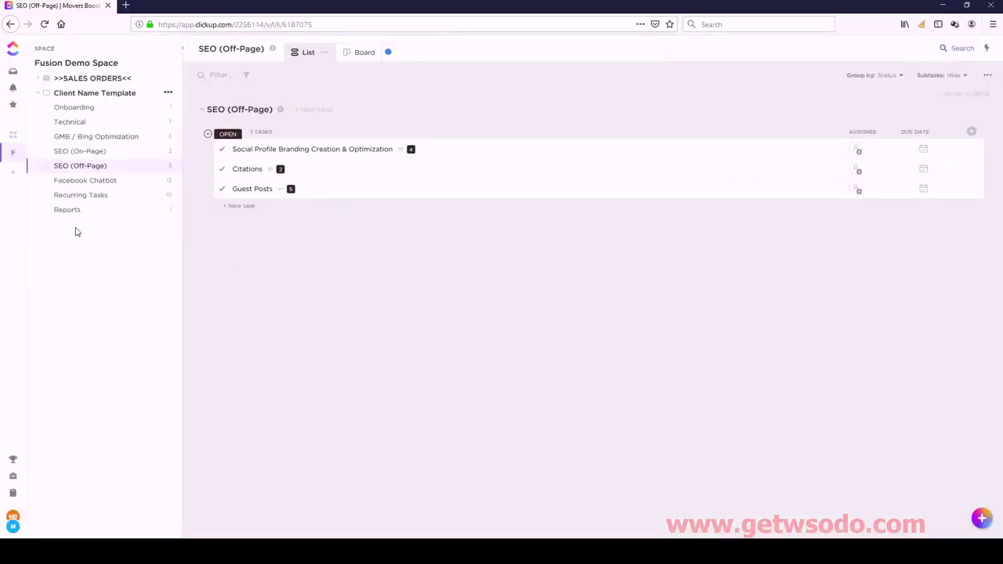
Put SmartEngage Avatar Setup, Create Facebook Master Chat Bot, Setup Bot Lead Notification Emails and Add Facebook Chat Bubble Lead Magnet first in the Facebook Chatbot list
{"action": "left_click", "coordinate": [98, 182]}
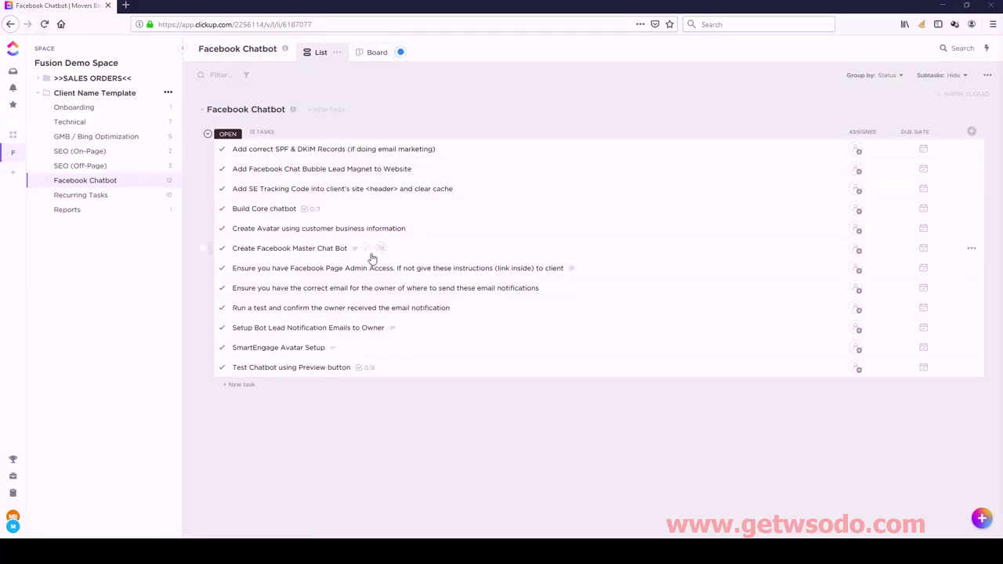
{"action": "left_click_drag", "start_coordinate": [246, 349], "coordinate": [262, 149]}
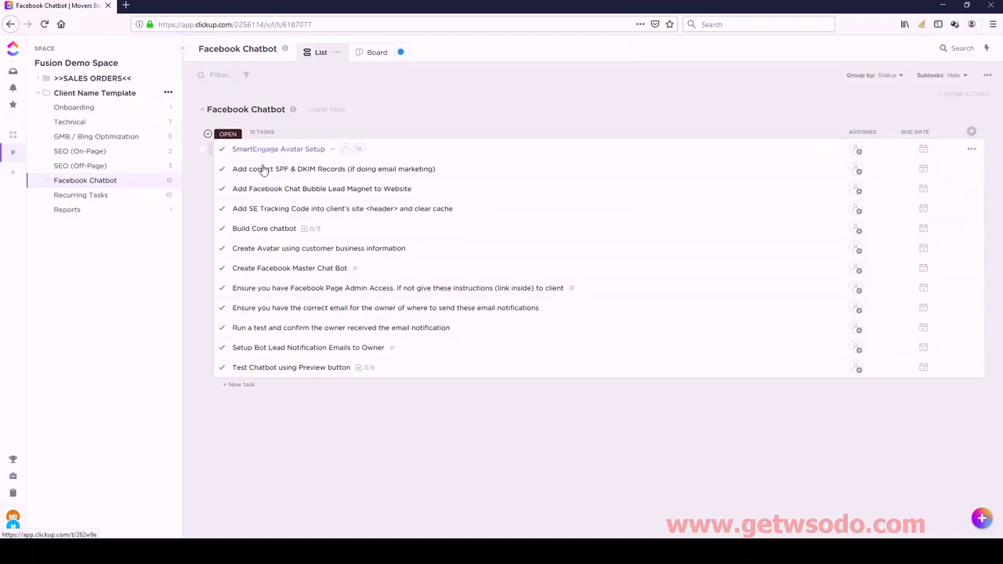
{"action": "left_click_drag", "start_coordinate": [256, 269], "coordinate": [252, 169]}
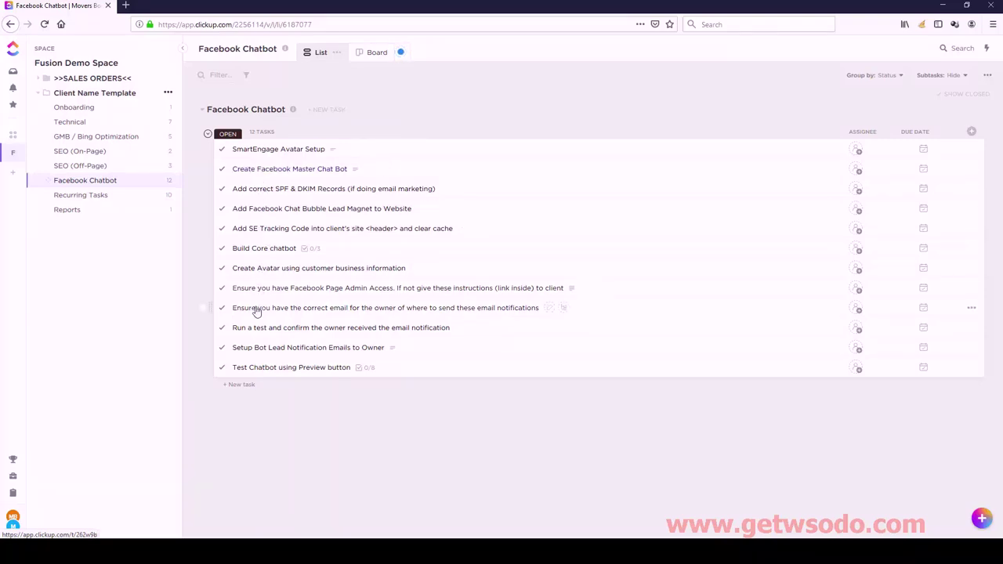
{"action": "left_click_drag", "start_coordinate": [261, 347], "coordinate": [263, 186]}
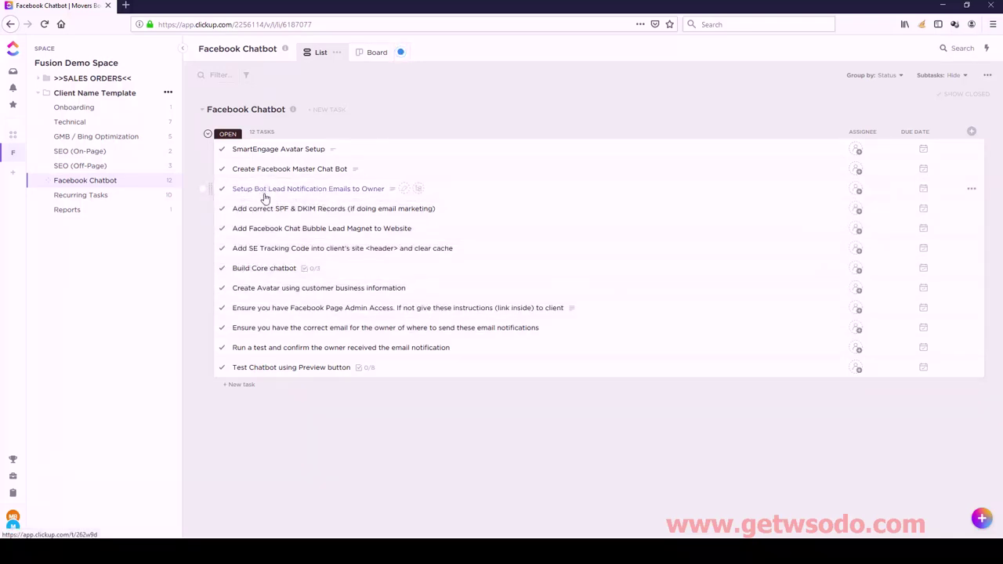
{"action": "mouse_move", "coordinate": [268, 228]}
{"action": "left_mouse_down"}
{"action": "mouse_move", "coordinate": [270, 196]}
{"action": "mouse_move", "coordinate": [268, 217]}
{"action": "left_mouse_up"}
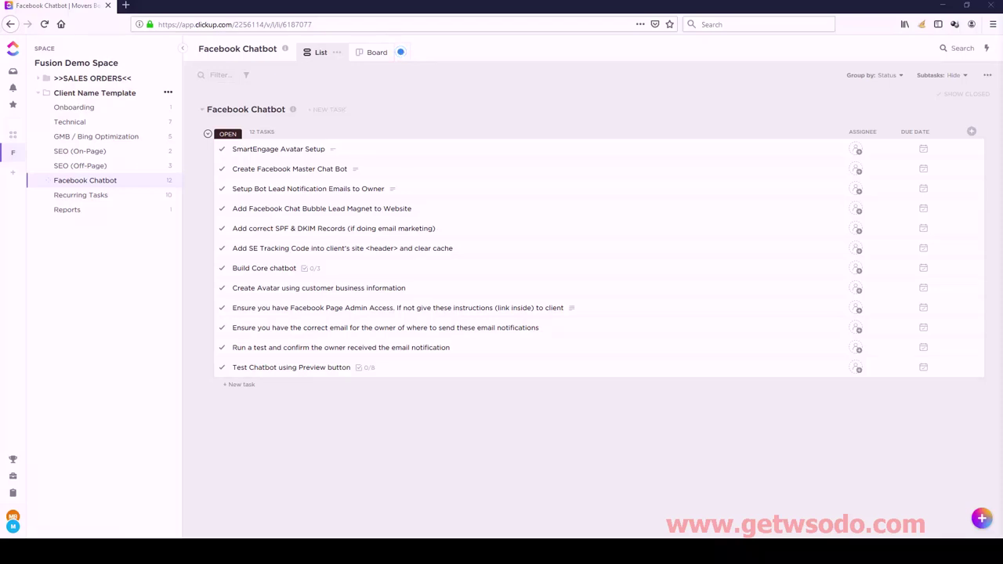
Convert the SPF & DKIM Records, SE Tracking Code, Create Avatar and Facebook Page Admin Access tasks into subtasks of SmartEngage Avatar Setup
{"action": "left_click", "coordinate": [203, 310]}
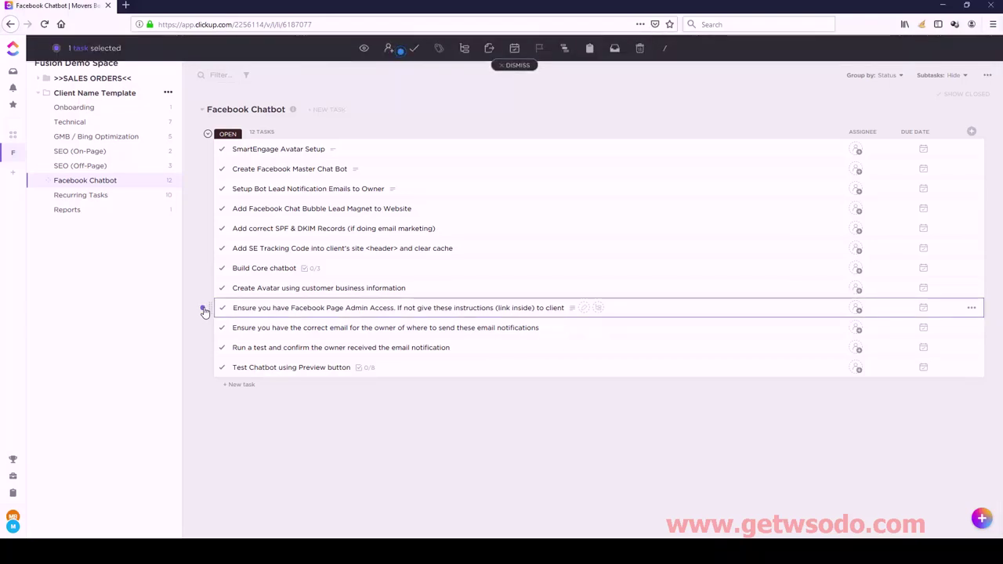
{"action": "left_click", "coordinate": [202, 289]}
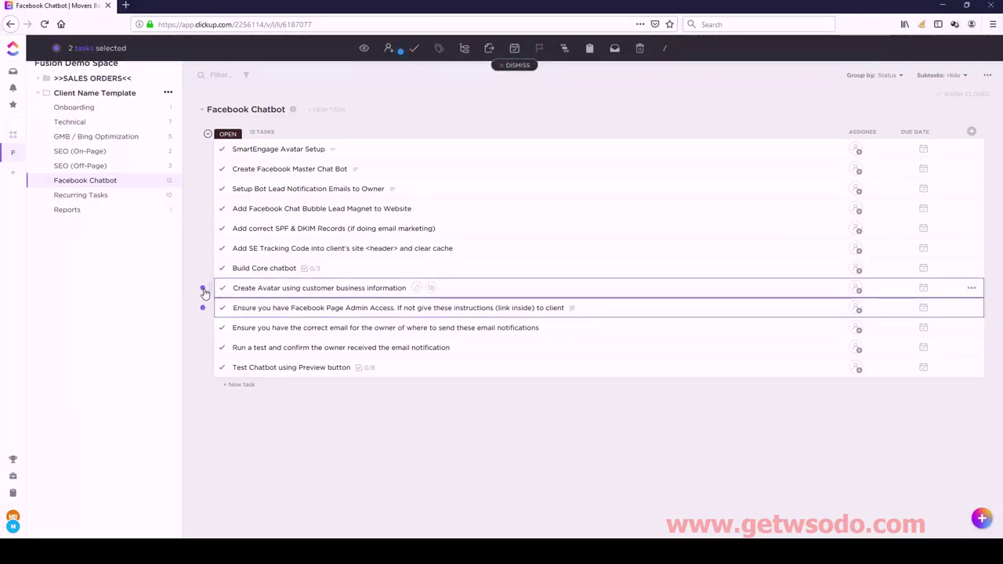
{"action": "left_click", "coordinate": [203, 230]}
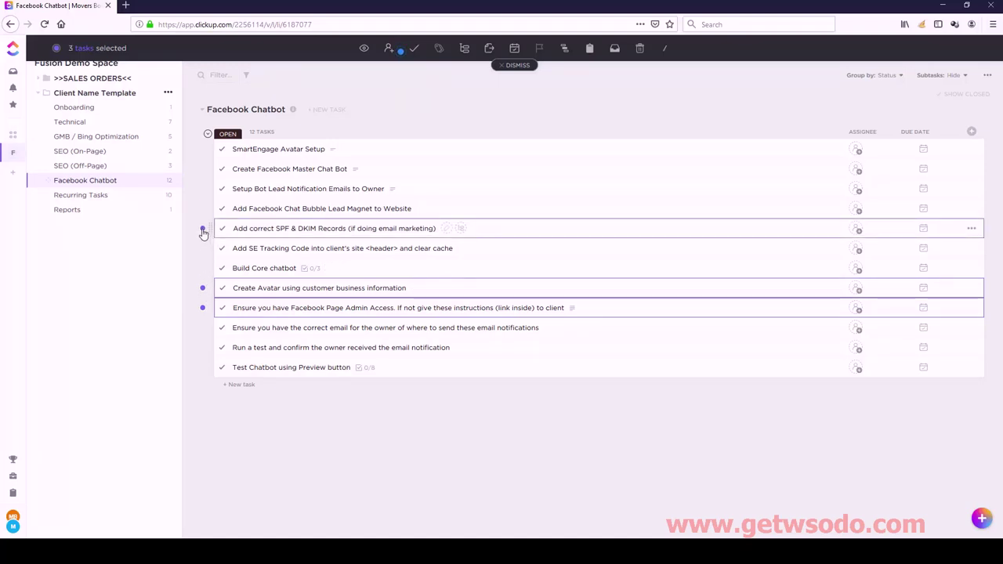
{"action": "left_click", "coordinate": [203, 249]}
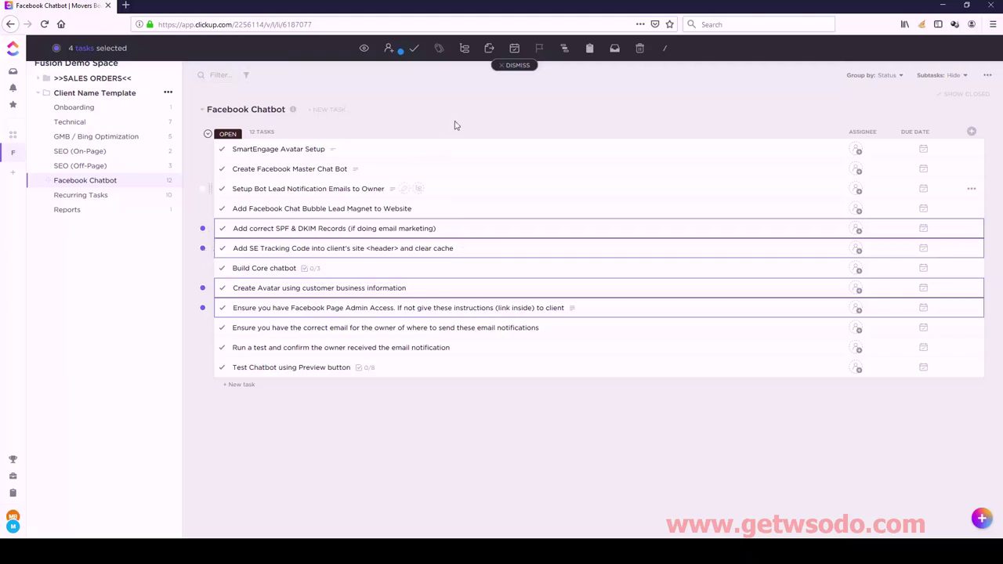
{"action": "left_click", "coordinate": [464, 48]}
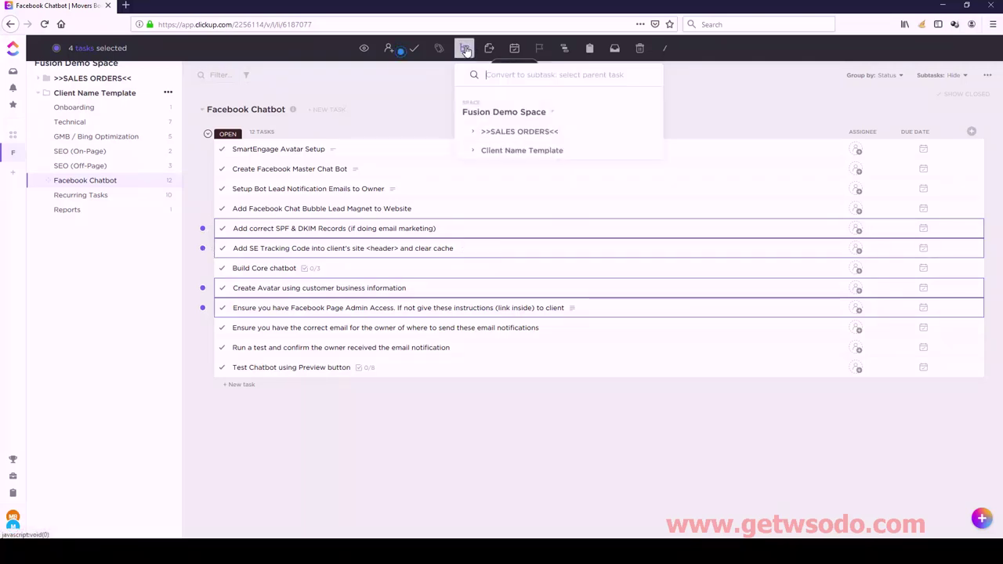
{"action": "left_click", "coordinate": [473, 151]}
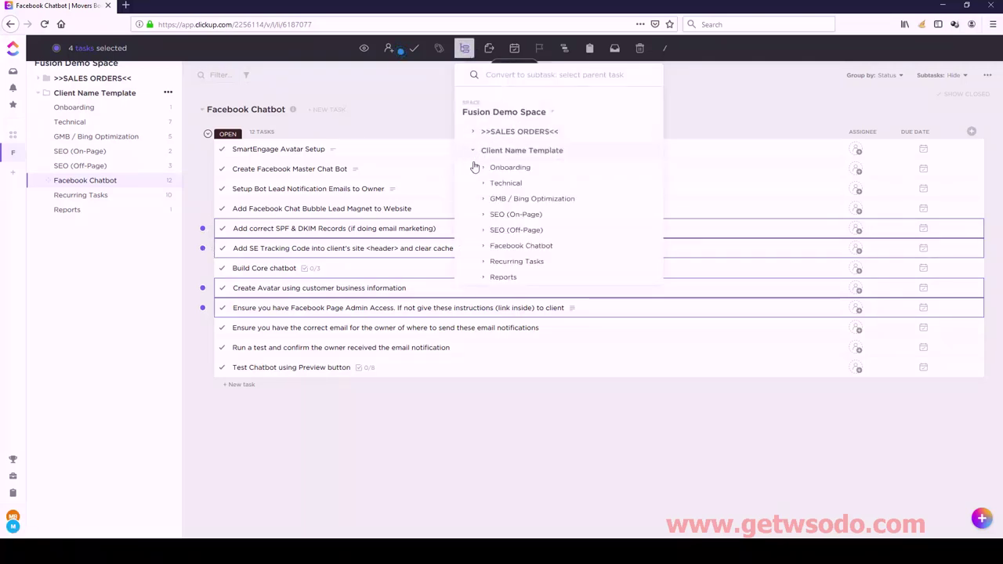
{"action": "left_click", "coordinate": [484, 248]}
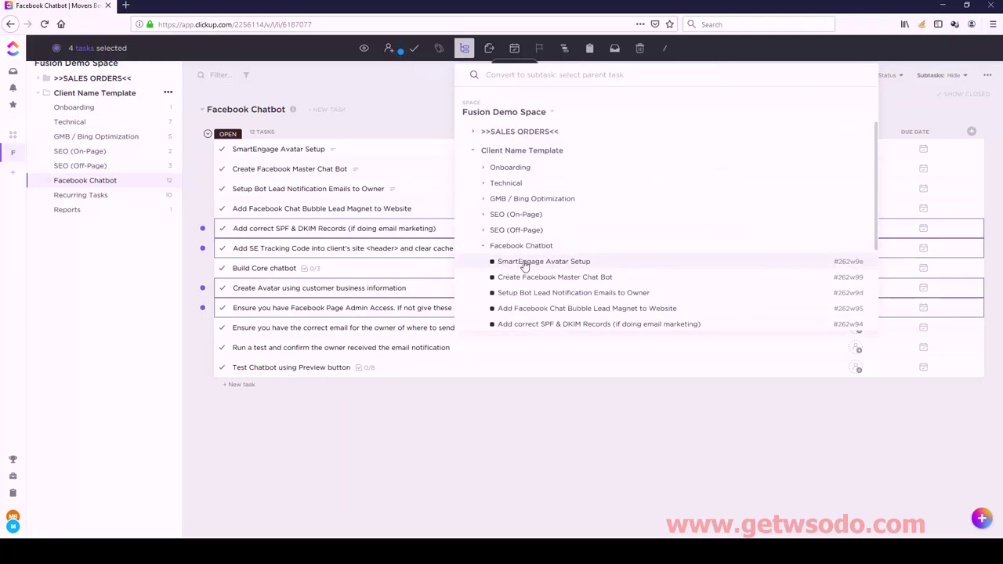
{"action": "left_click", "coordinate": [525, 263]}
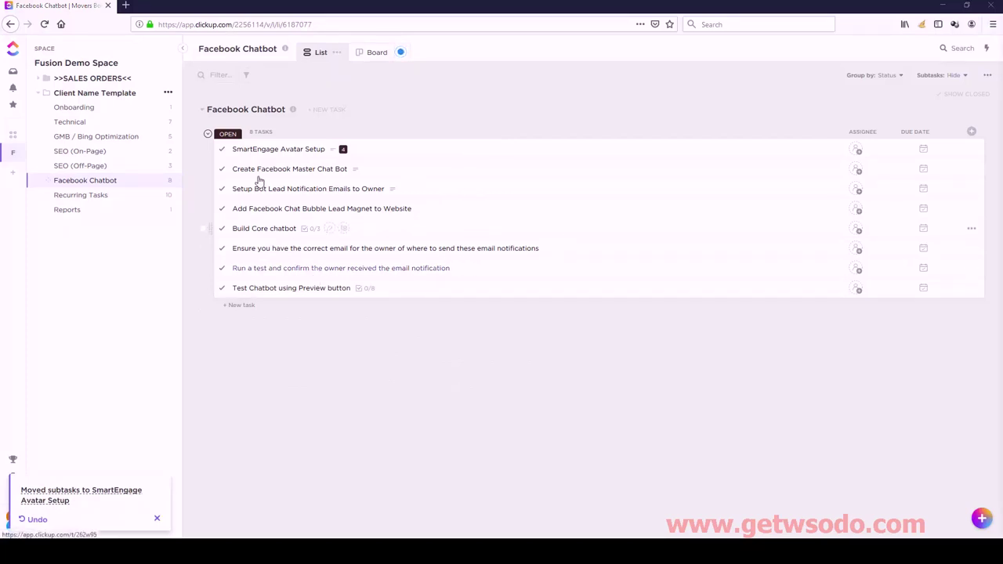
Order the SmartEngage Avatar Setup subtasks as Facebook Page Admin Access, Create Avatar, SPF & DKIM Records and SE Tracking Code, and close the task
{"action": "left_click", "coordinate": [266, 149]}
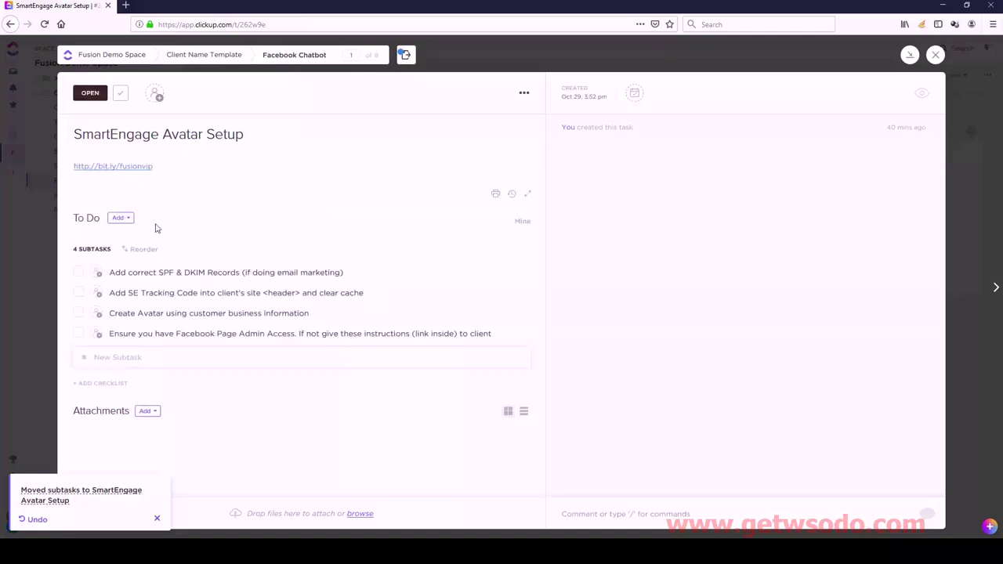
{"action": "left_click", "coordinate": [139, 249]}
{"action": "left_click", "coordinate": [141, 335]}
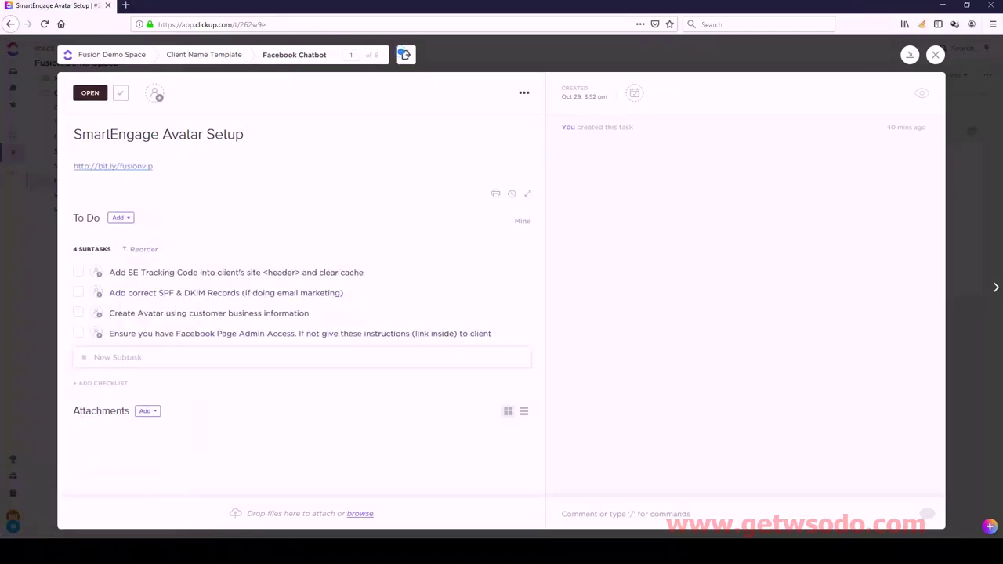
{"action": "left_click_drag", "start_coordinate": [129, 340], "coordinate": [138, 267]}
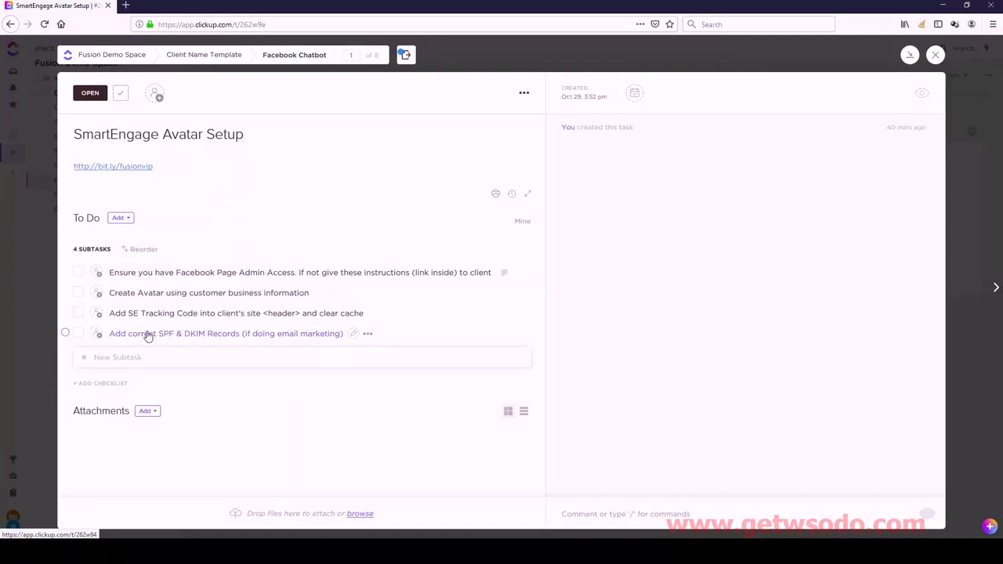
{"action": "left_click_drag", "start_coordinate": [148, 315], "coordinate": [148, 333]}
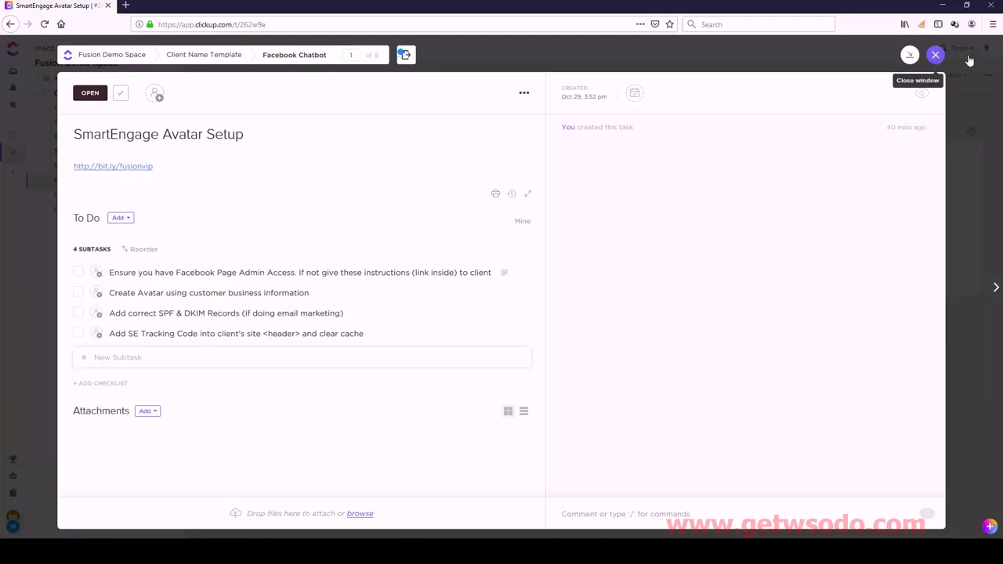
{"action": "left_click", "coordinate": [935, 54]}
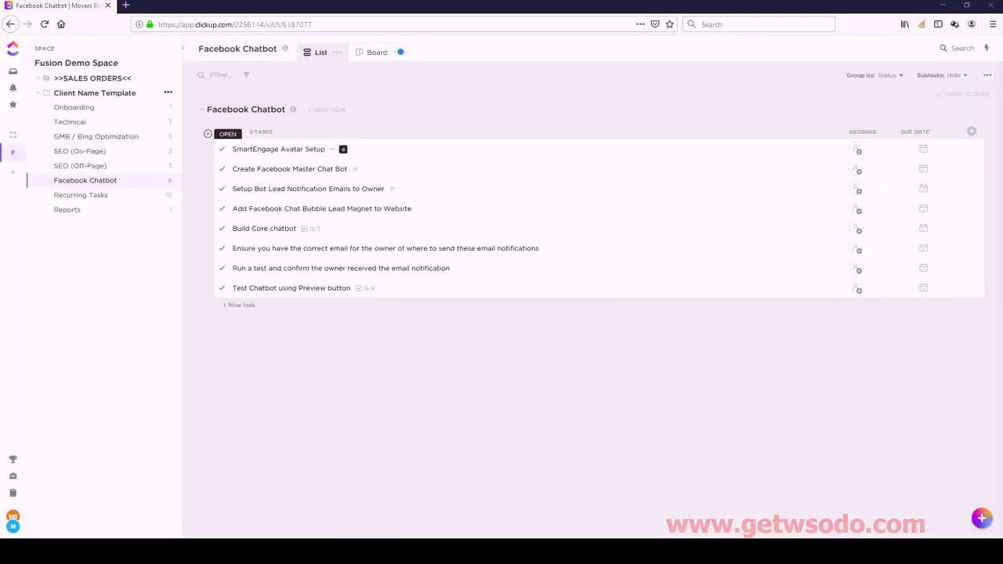
Convert Build Core chatbot and Test Chatbot using Preview button into subtasks of Create Facebook Master Chat Bot, and check their order in that task
{"action": "left_click", "coordinate": [203, 230]}
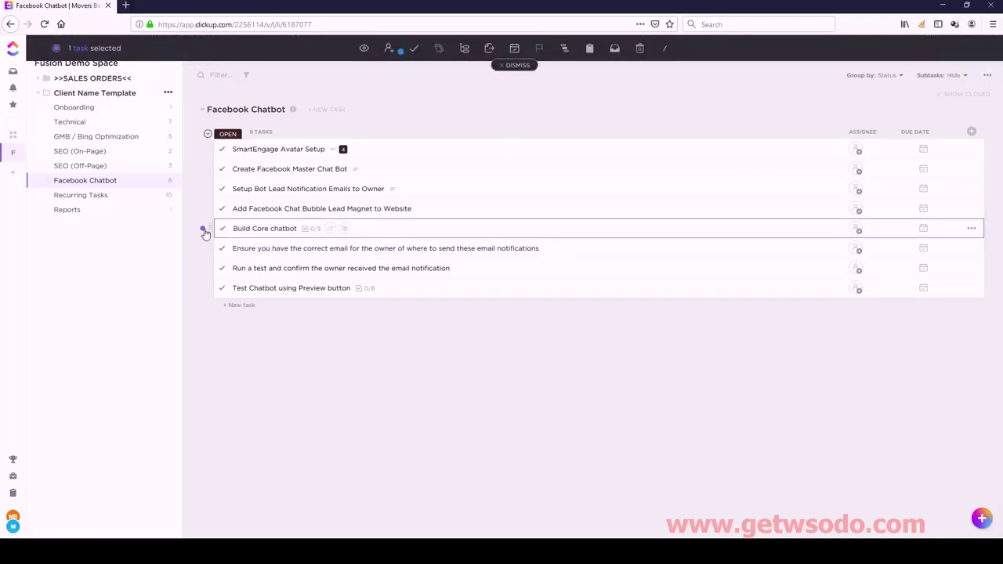
{"action": "left_click", "coordinate": [203, 289]}
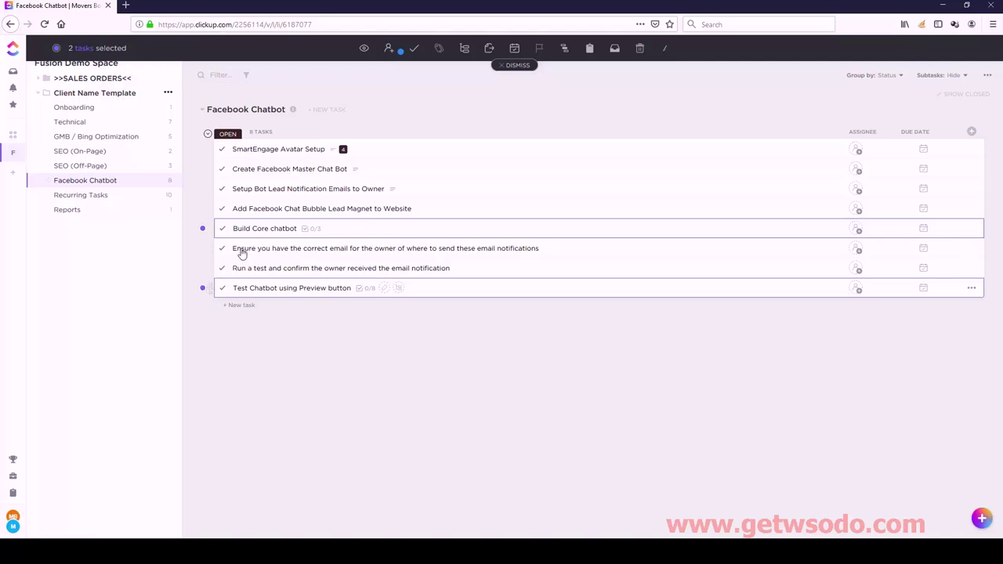
{"action": "left_click", "coordinate": [465, 50]}
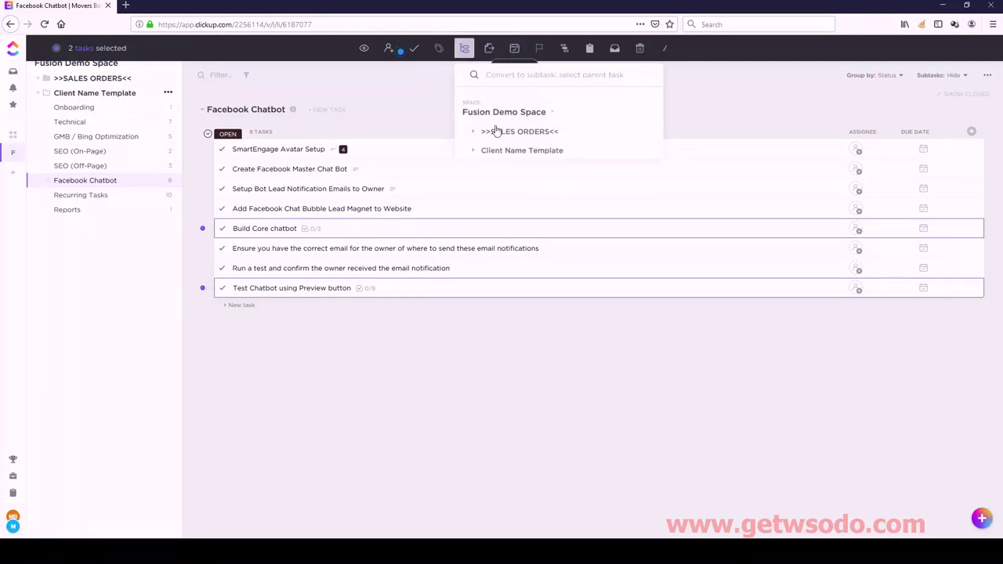
{"action": "left_click", "coordinate": [471, 152]}
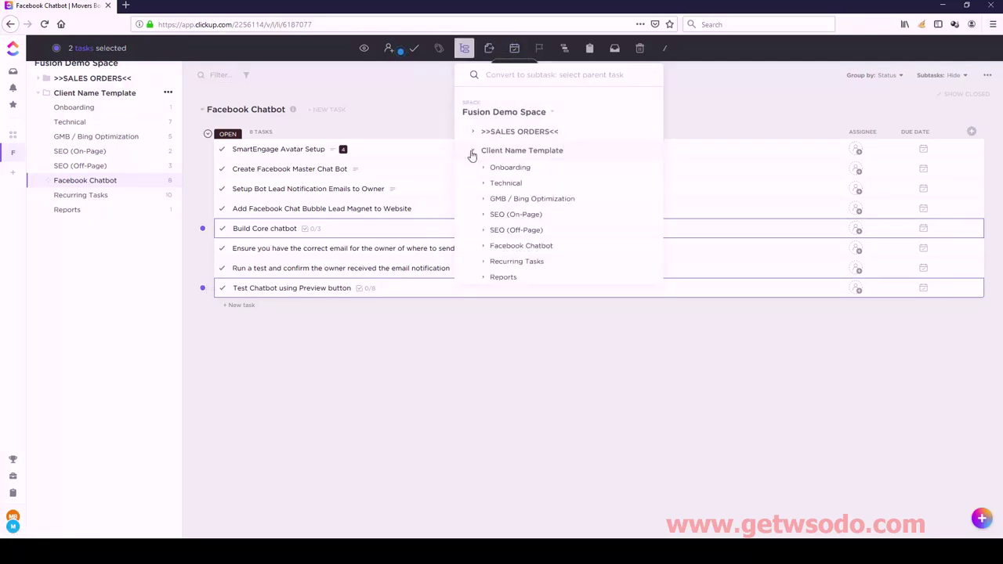
{"action": "left_click", "coordinate": [482, 246]}
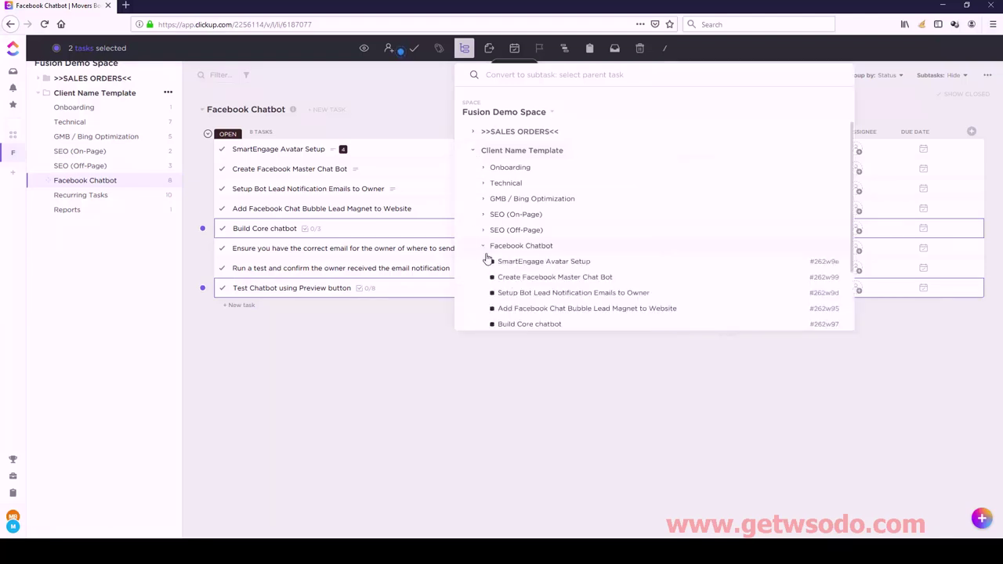
{"action": "left_click", "coordinate": [523, 278]}
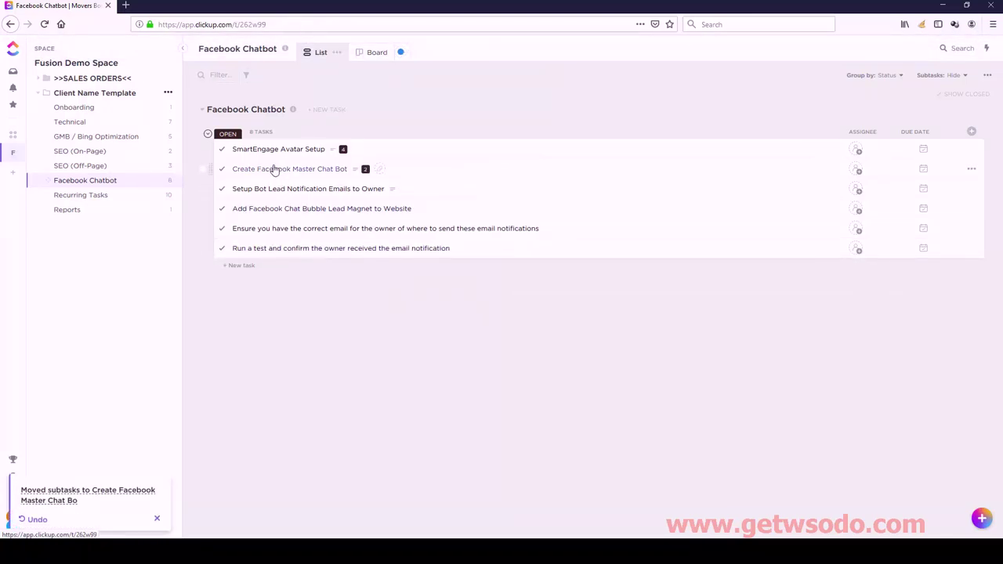
{"action": "left_click", "coordinate": [274, 171]}
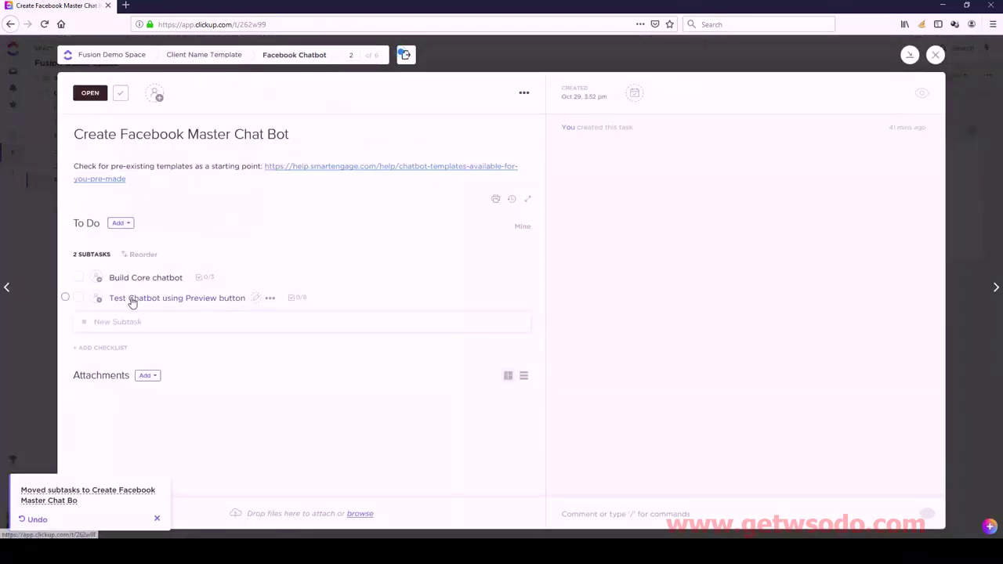
{"action": "left_click", "coordinate": [934, 55]}
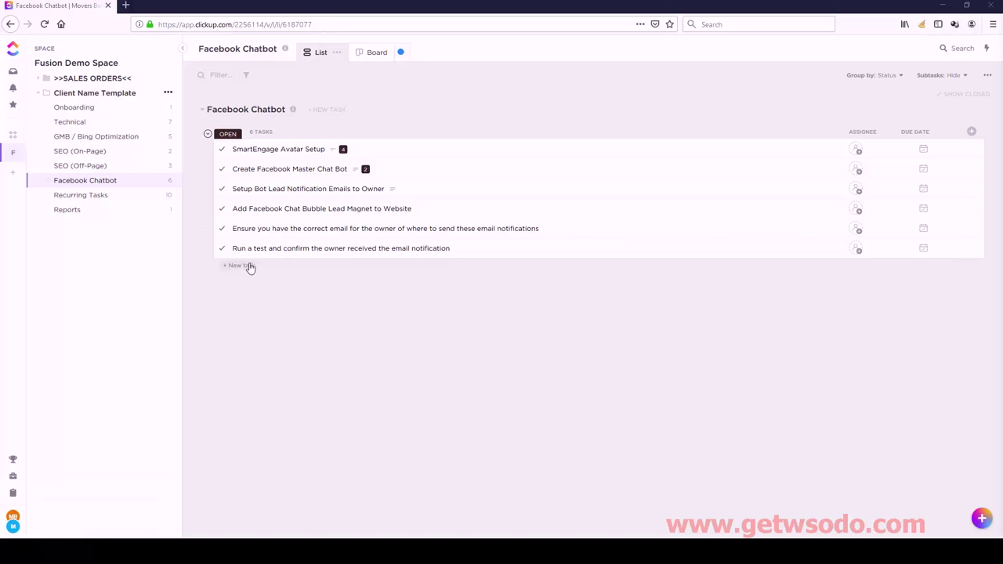
Convert the correct owner email and notification test tasks into subtasks of Setup Bot Lead Notification Emails to Owner, and check their order there
{"action": "left_click", "coordinate": [203, 230]}
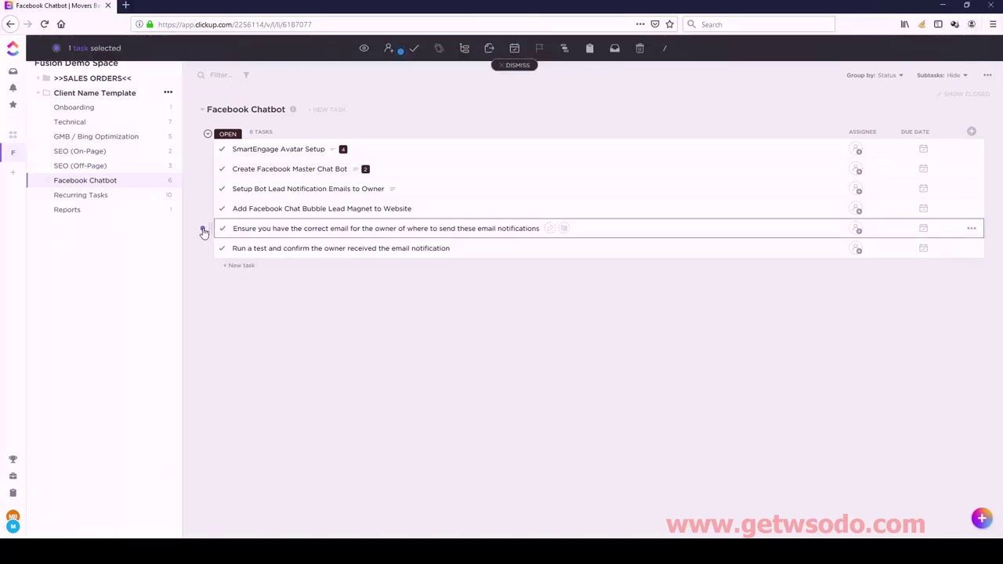
{"action": "left_click", "coordinate": [203, 248]}
{"action": "left_click", "coordinate": [464, 50]}
{"action": "left_click", "coordinate": [473, 151]}
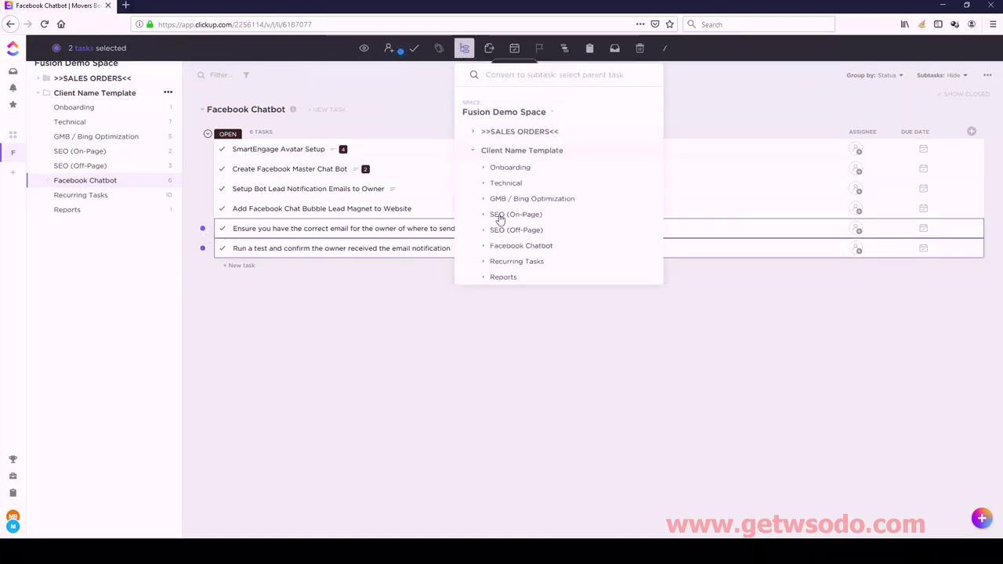
{"action": "left_click", "coordinate": [483, 246]}
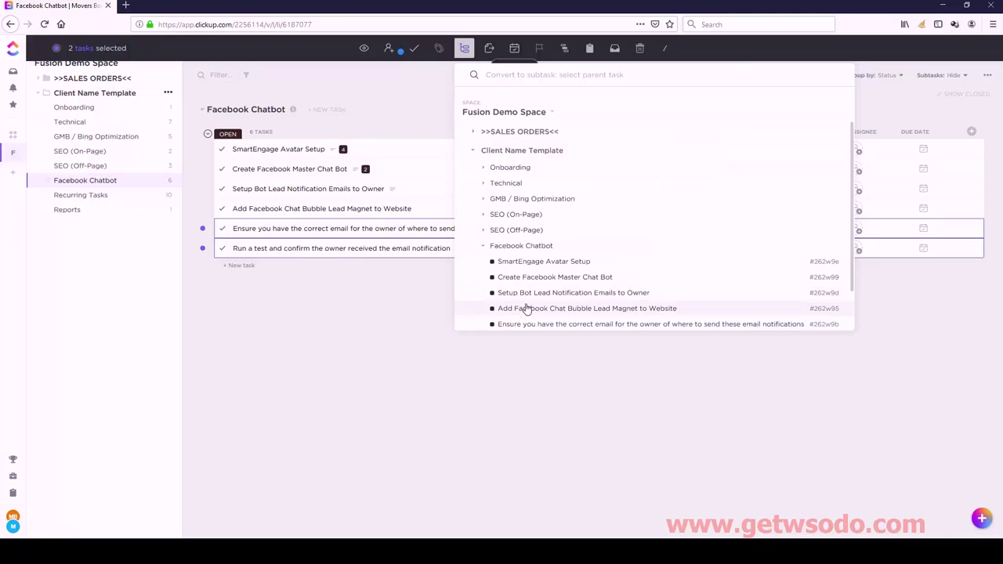
{"action": "left_click", "coordinate": [529, 293]}
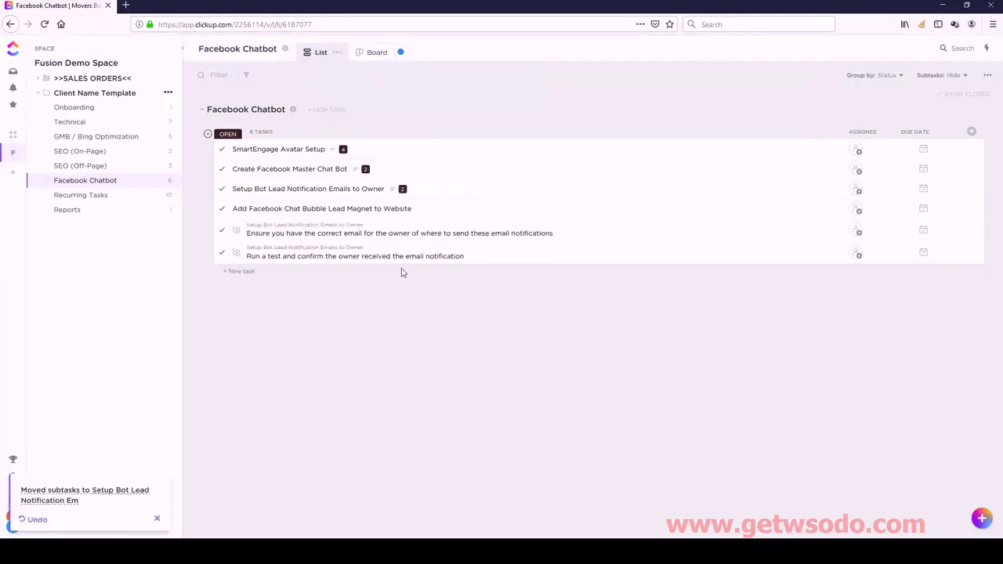
{"action": "left_click", "coordinate": [280, 192]}
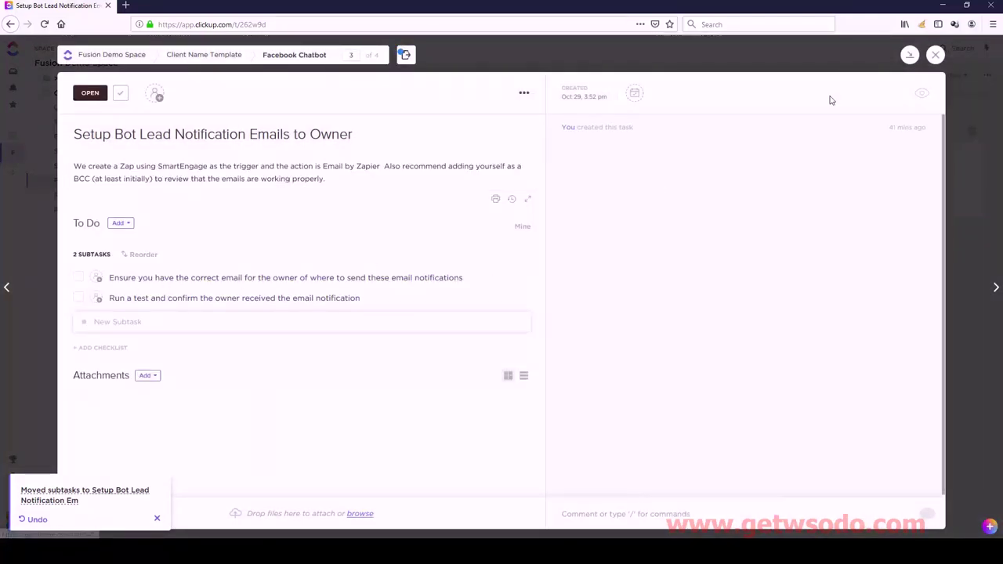
{"action": "left_click", "coordinate": [934, 54]}
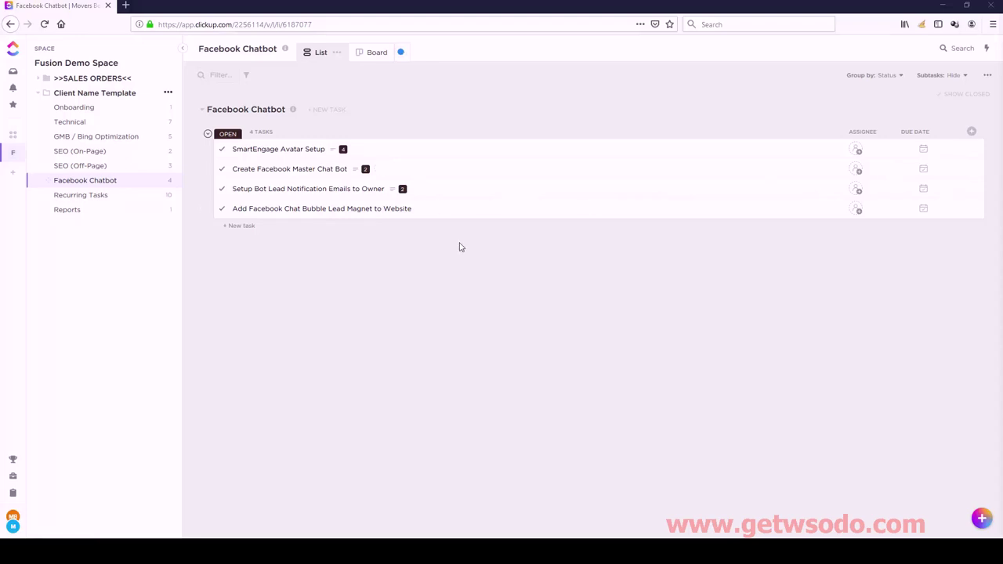
Put GMB Posts - Weekly, Monitor GMB Reviews and Reply to Them, and GMB Q&A - Monthly first in the Recurring Tasks list
{"action": "left_click", "coordinate": [88, 196]}
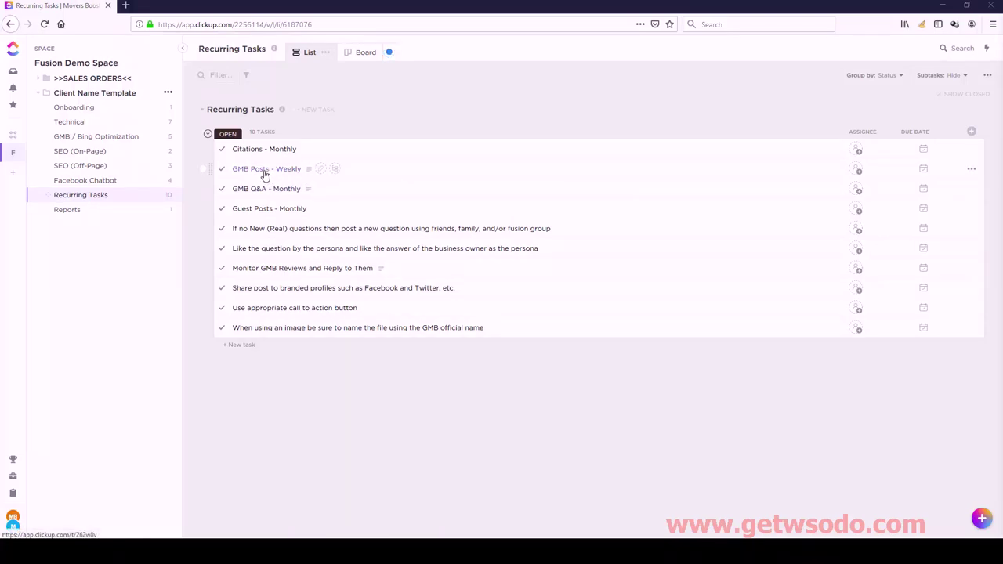
{"action": "left_click_drag", "start_coordinate": [263, 169], "coordinate": [265, 153]}
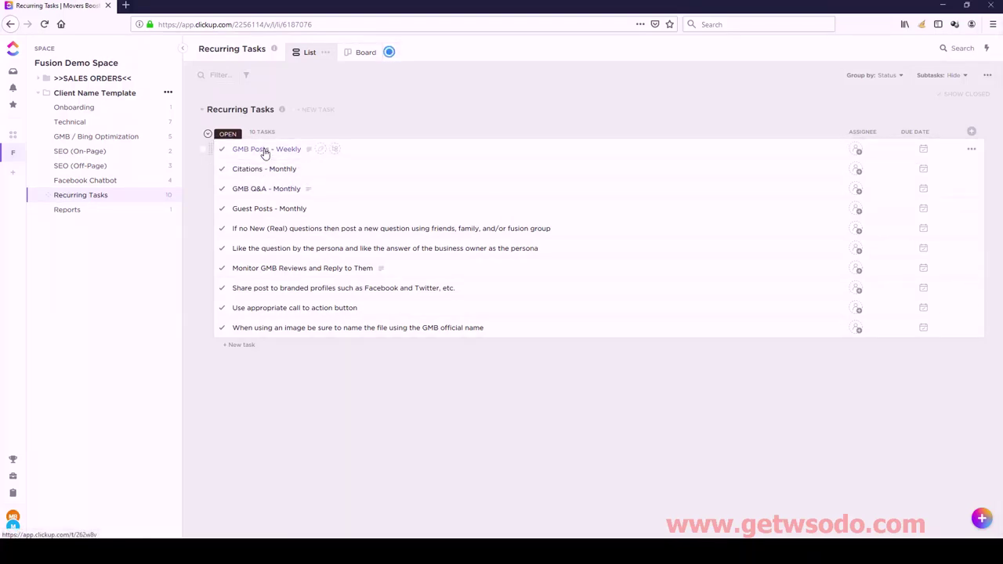
{"action": "left_click_drag", "start_coordinate": [240, 267], "coordinate": [256, 167]}
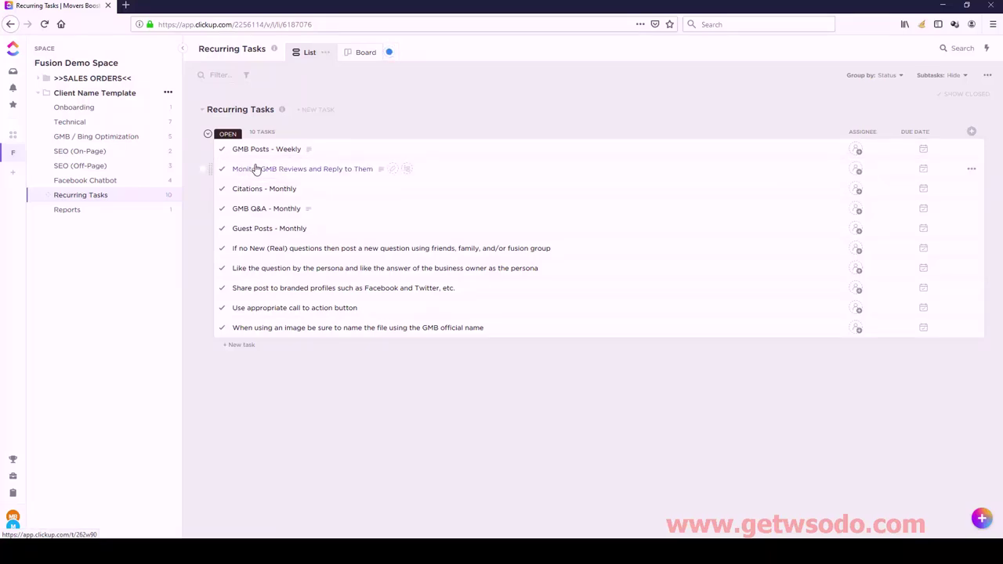
{"action": "left_click_drag", "start_coordinate": [259, 208], "coordinate": [259, 191]}
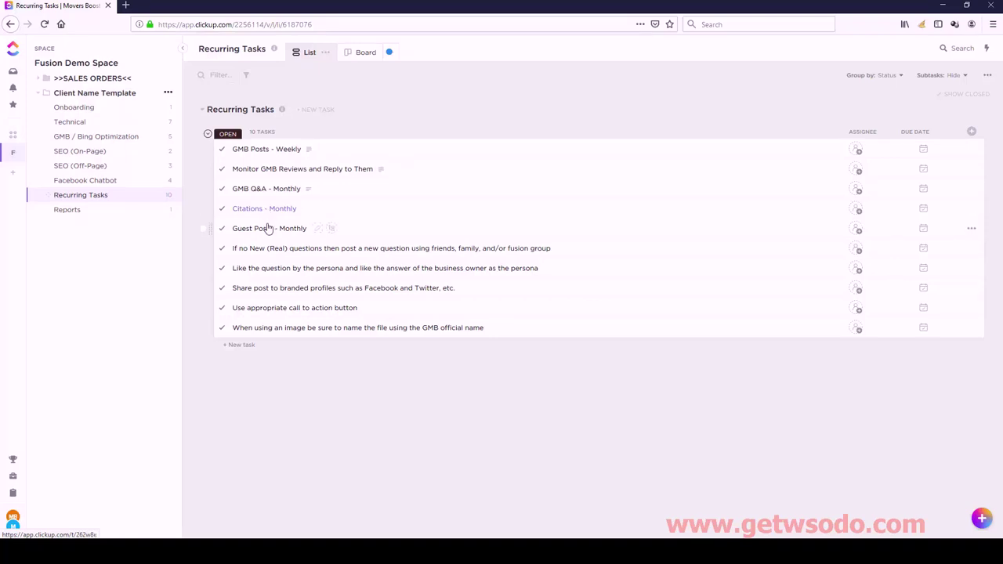
Review the full description of the GMB Posts - Weekly task and close it
{"action": "left_click", "coordinate": [280, 152]}
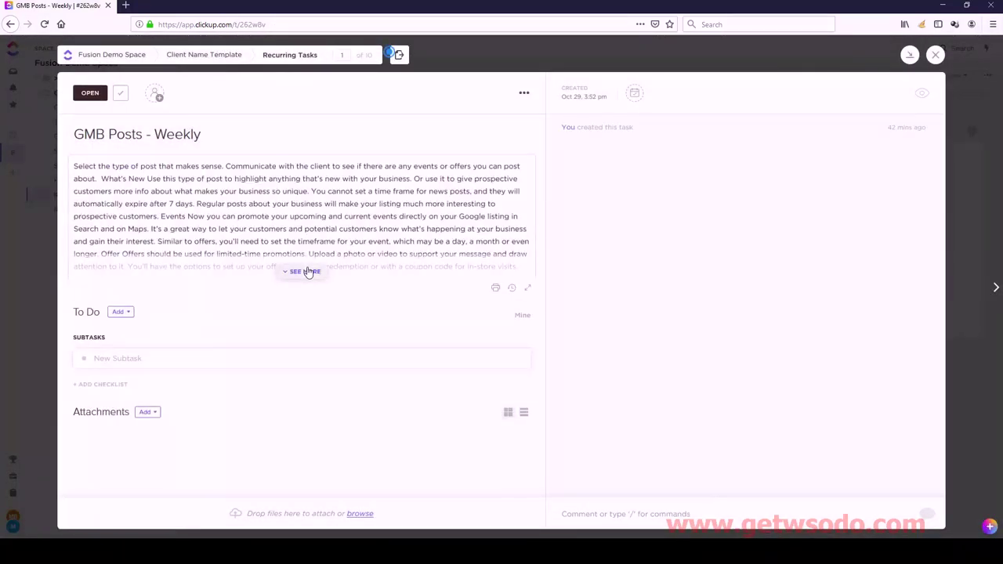
{"action": "left_click", "coordinate": [304, 269]}
{"action": "scroll", "coordinate": [397, 229], "scroll_direction": "down", "scroll_amount": 1}
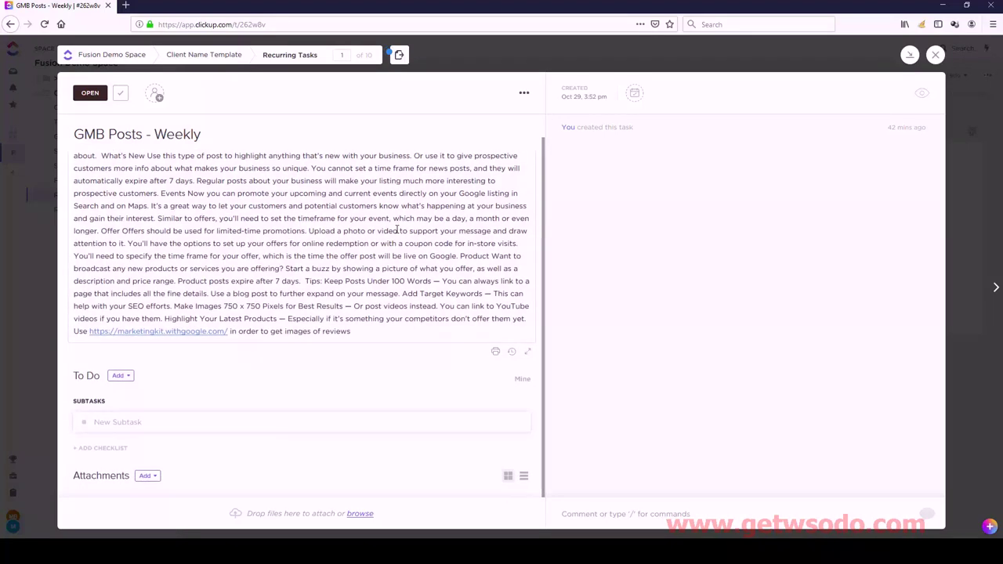
{"action": "scroll", "coordinate": [476, 213], "scroll_direction": "up", "scroll_amount": 1}
{"action": "left_click", "coordinate": [934, 54]}
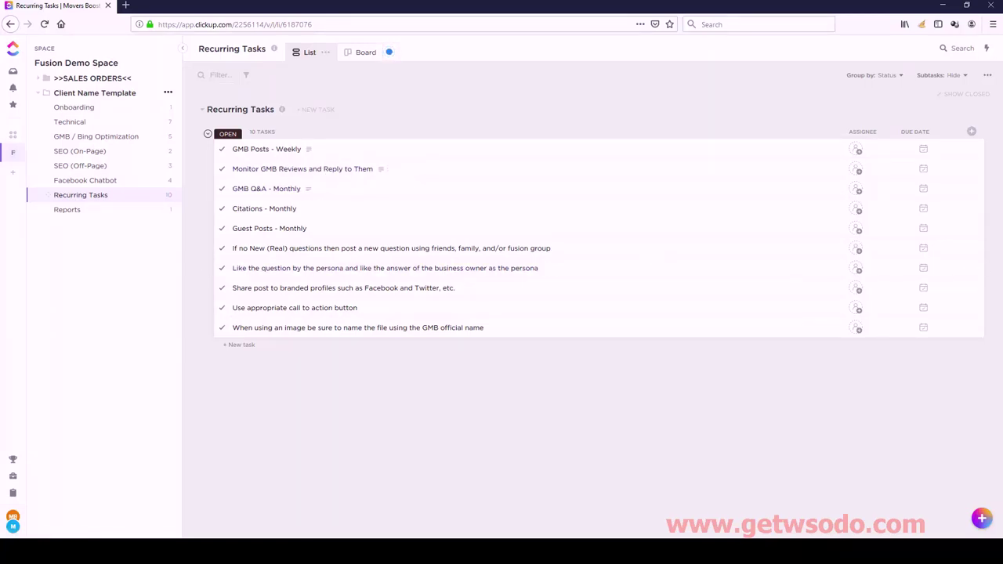
Convert the share post, call to action button and image file naming tasks into subtasks of GMB Posts - Weekly
{"action": "left_click", "coordinate": [203, 328]}
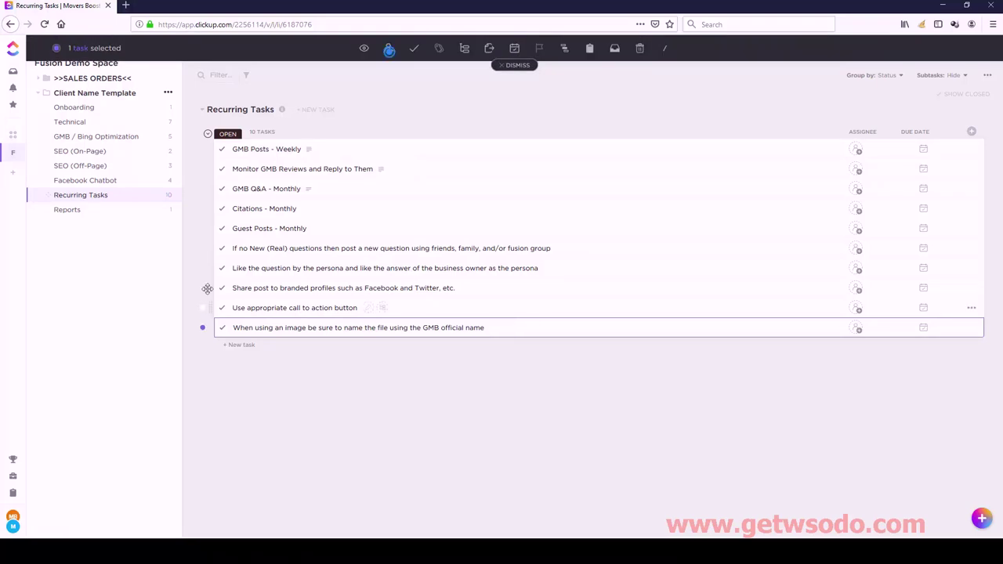
{"action": "left_click", "coordinate": [203, 309]}
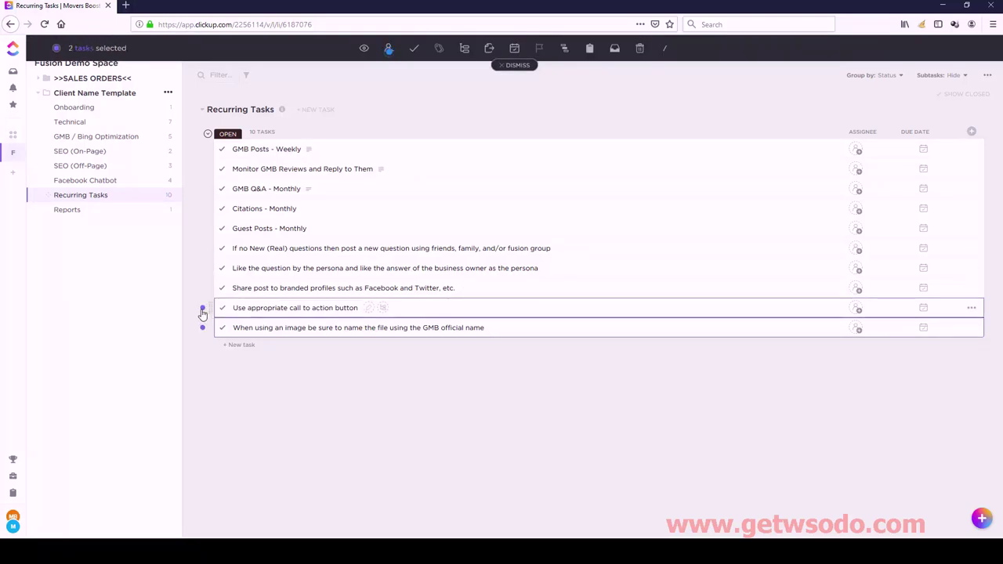
{"action": "left_click", "coordinate": [204, 289]}
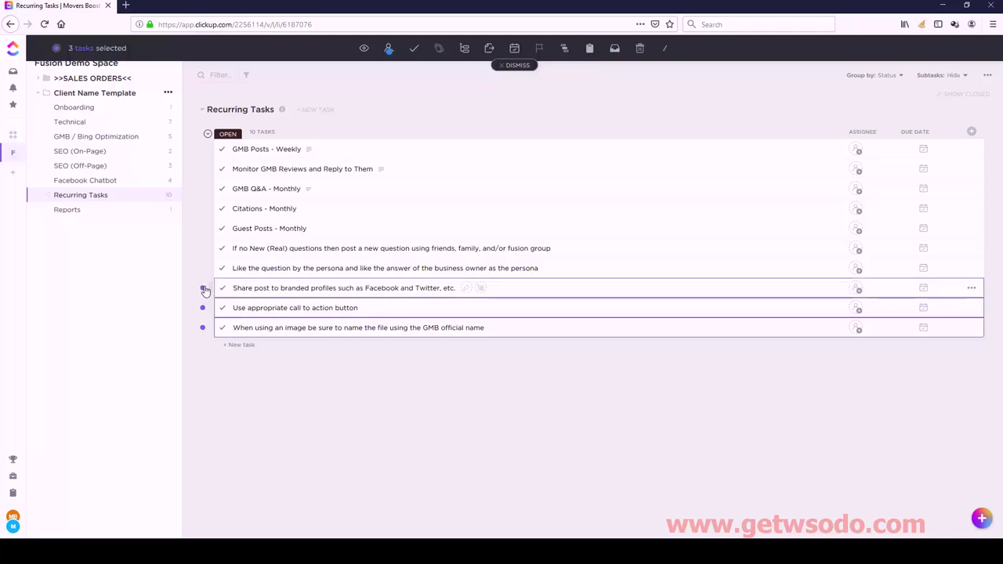
{"action": "left_click", "coordinate": [464, 49]}
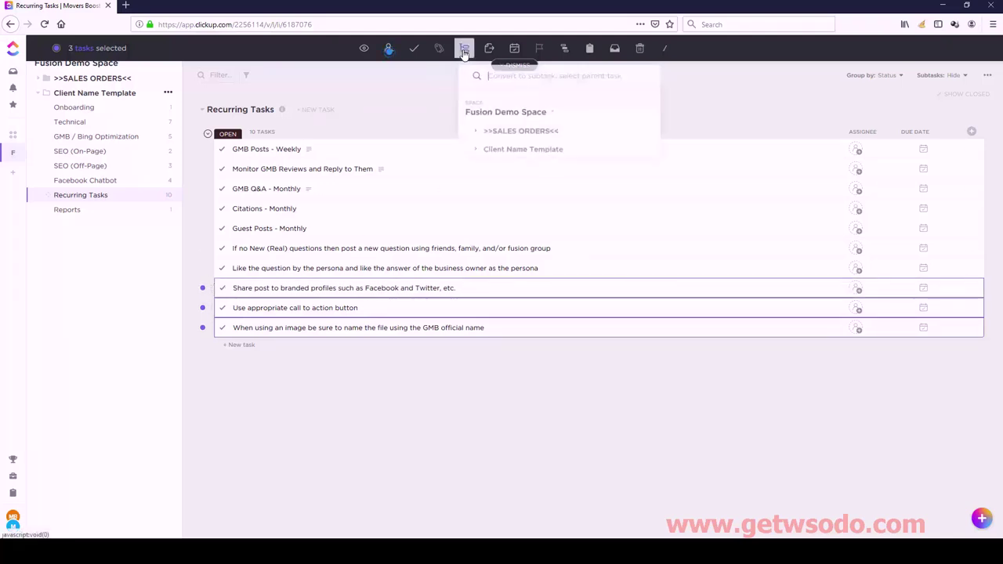
{"action": "left_click", "coordinate": [473, 151]}
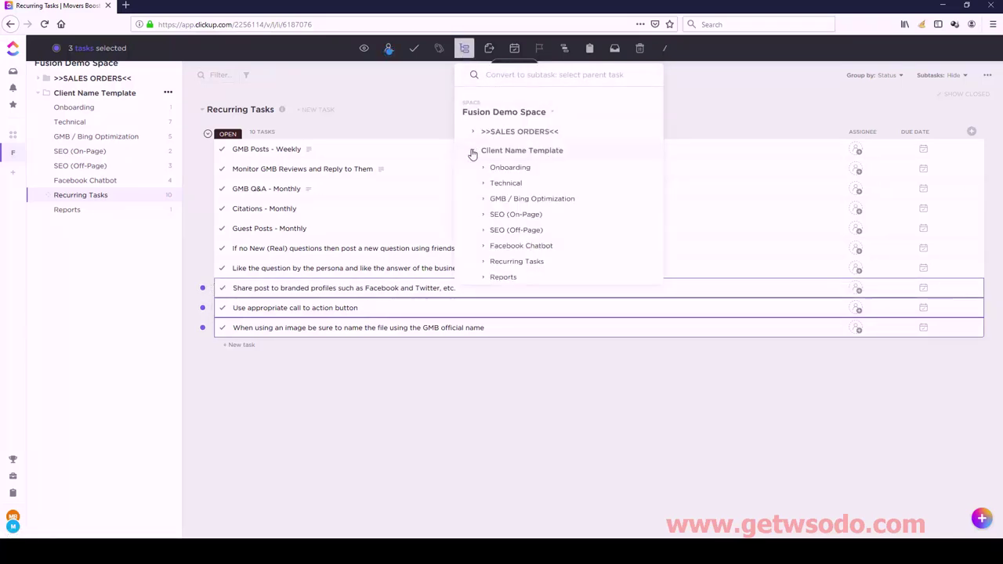
{"action": "left_click", "coordinate": [482, 263]}
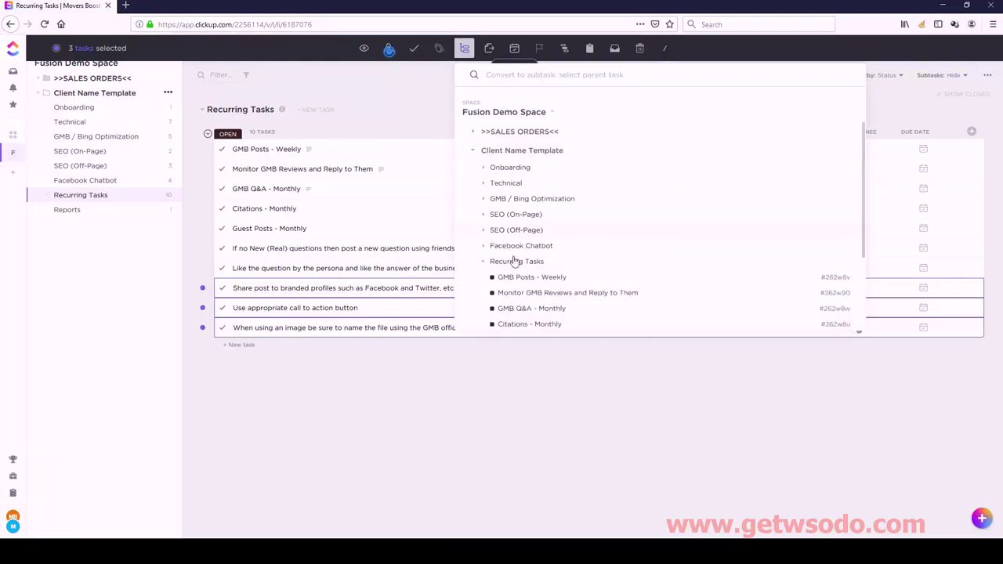
{"action": "left_click", "coordinate": [527, 278]}
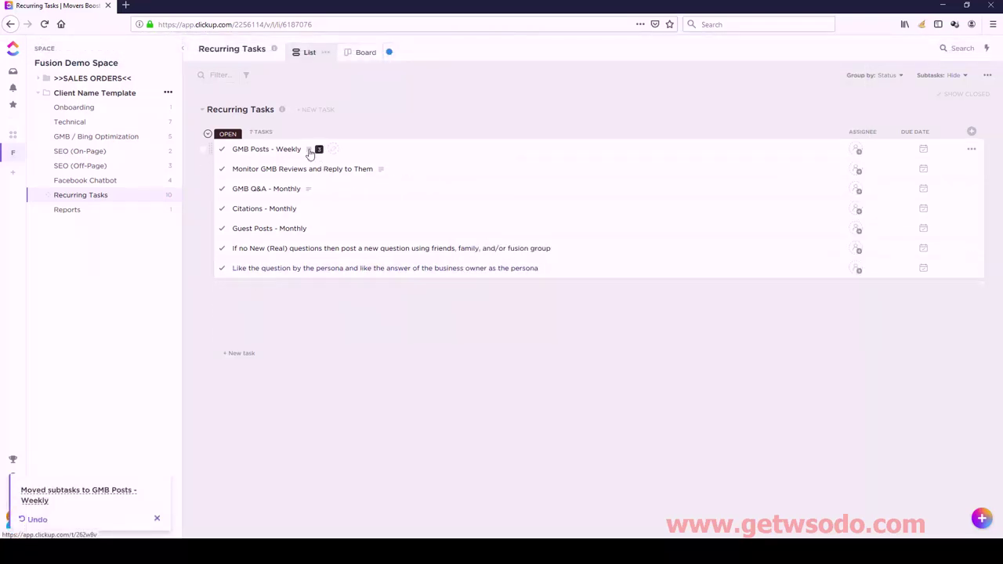
Reorder the GMB Posts - Weekly subtasks as image file naming, call to action button, share post, and close the task
{"action": "left_click", "coordinate": [282, 149]}
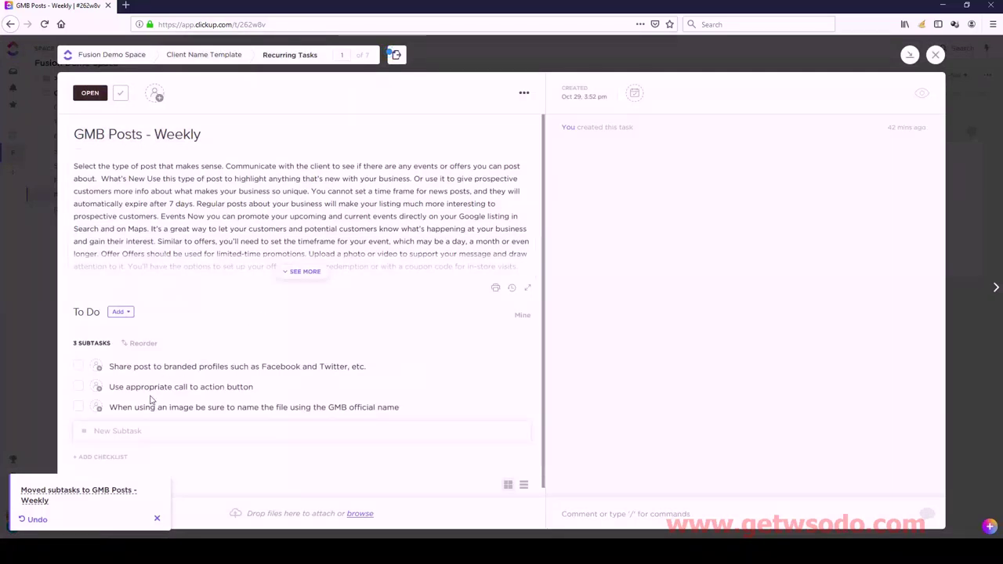
{"action": "left_click", "coordinate": [138, 343]}
{"action": "left_click", "coordinate": [135, 427]}
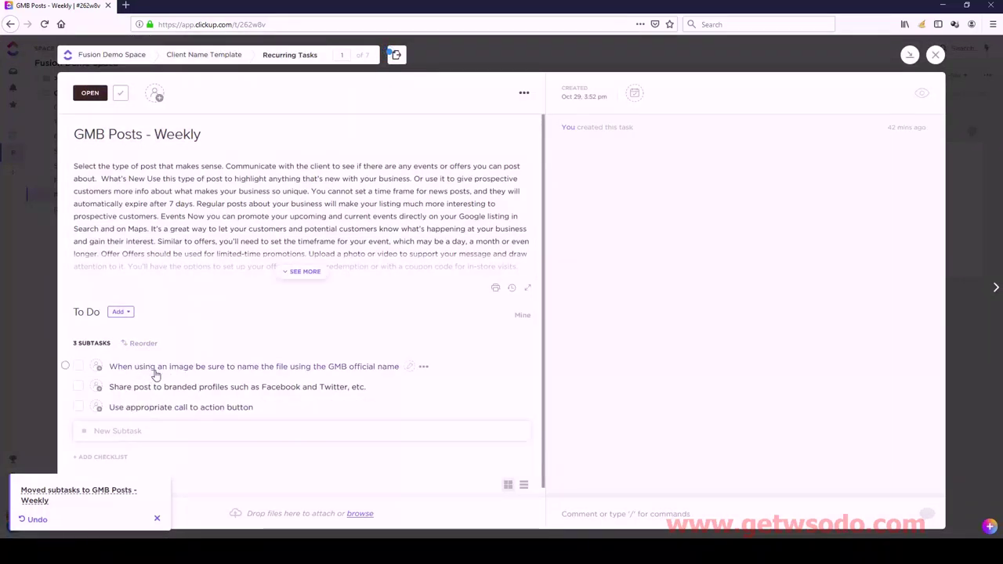
{"action": "left_click_drag", "start_coordinate": [125, 385], "coordinate": [139, 409]}
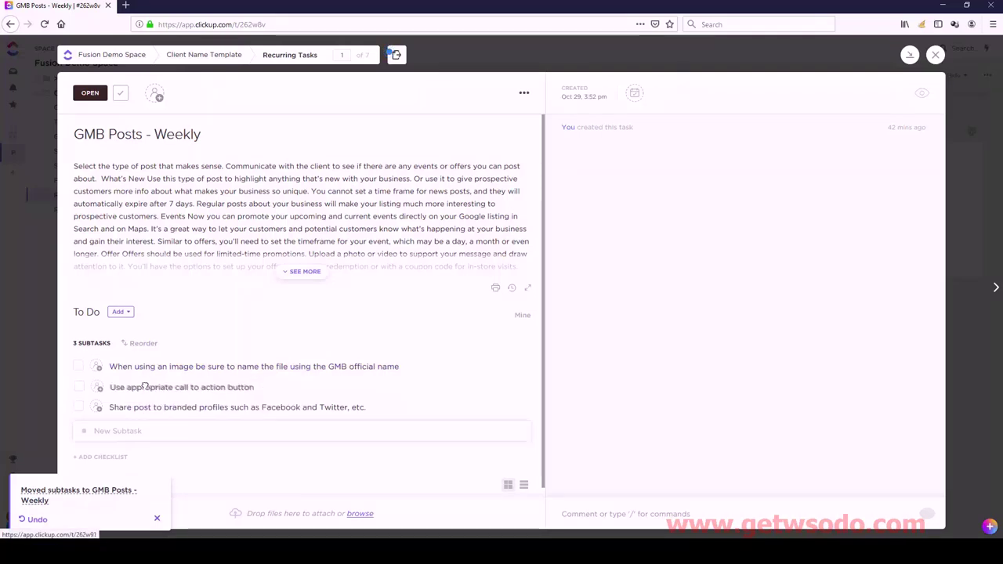
{"action": "left_click", "coordinate": [933, 55]}
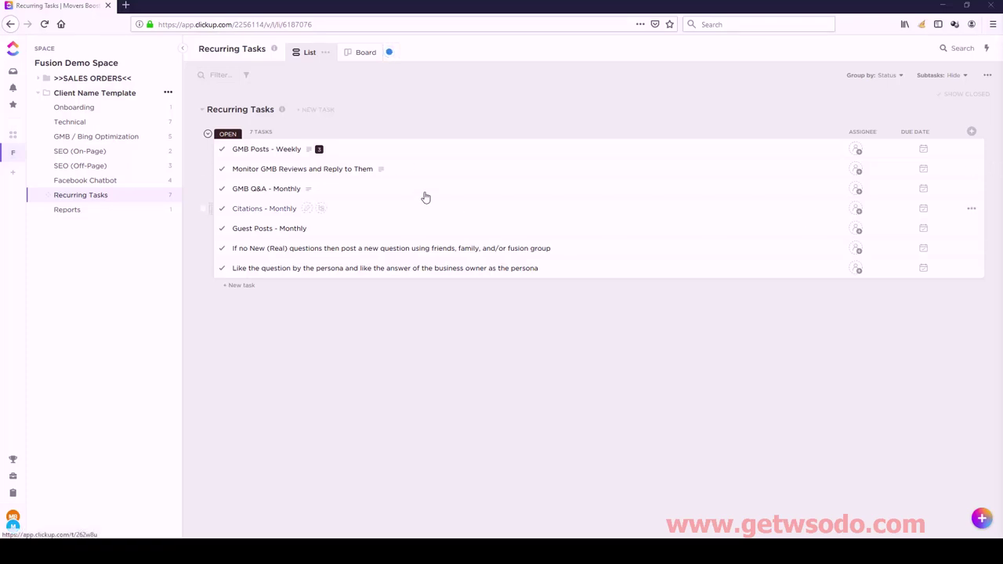
Insert blank lines before the replies starting WOW!, Really appreciate and We sincerely appreciate in the Monitor GMB Reviews and Reply to Them description
{"action": "left_click", "coordinate": [318, 168]}
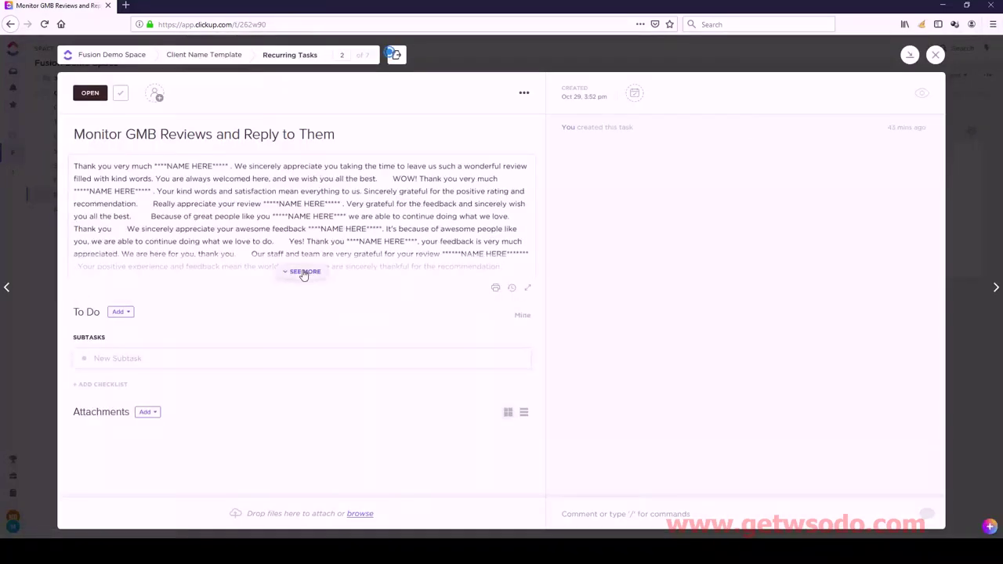
{"action": "left_click", "coordinate": [304, 272]}
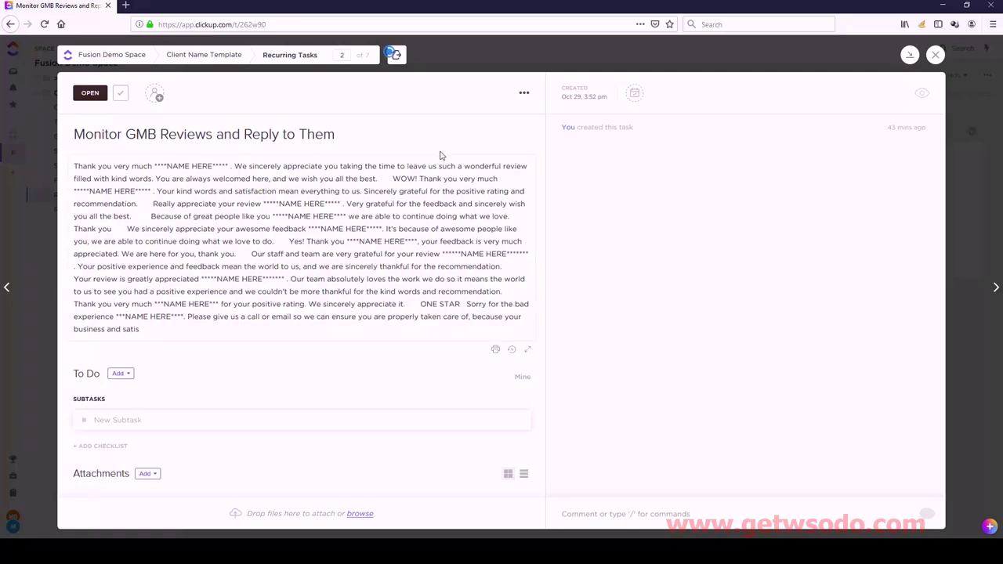
{"action": "left_click", "coordinate": [393, 179]}
{"action": "key", "text": "Return"}
{"action": "key", "text": "Return"}
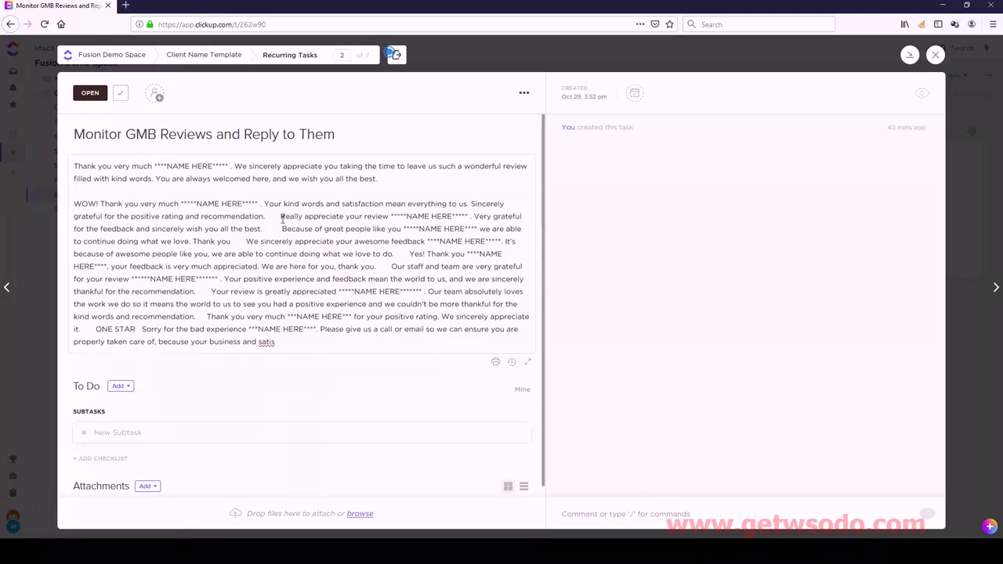
{"action": "key", "text": "Return"}
{"action": "key", "text": "Return"}
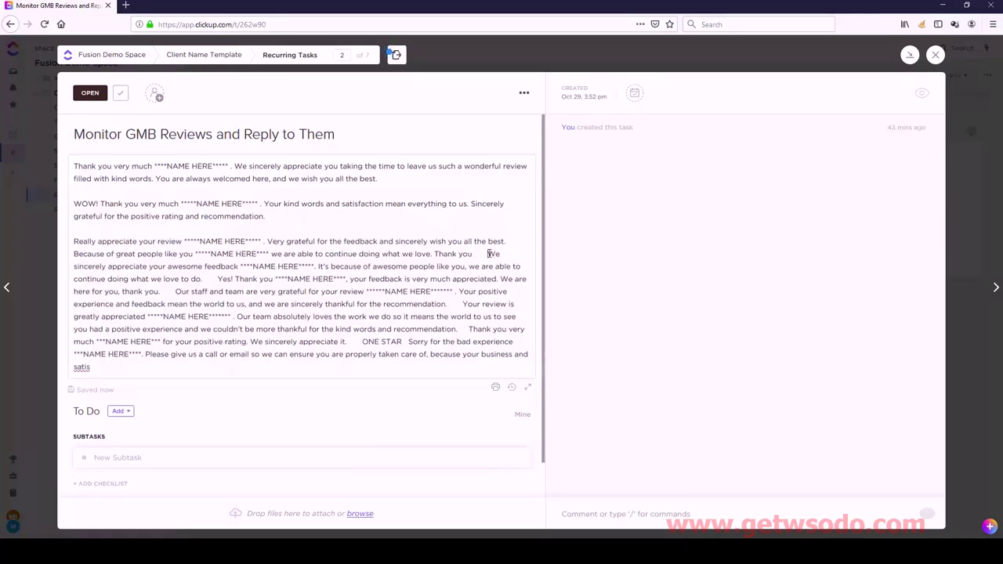
{"action": "key", "text": "Return"}
{"action": "key", "text": "Return"}
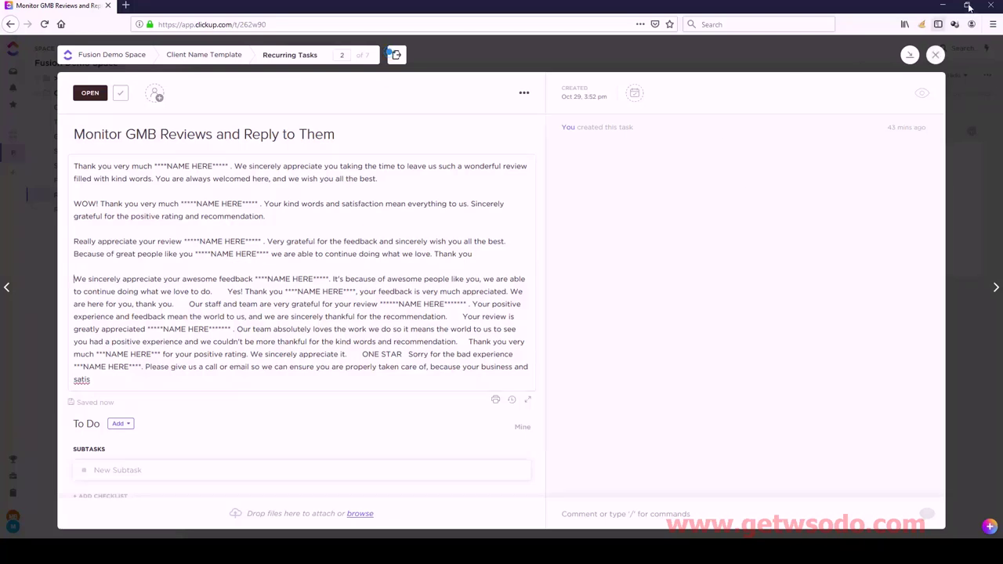
{"action": "left_click", "coordinate": [935, 55]}
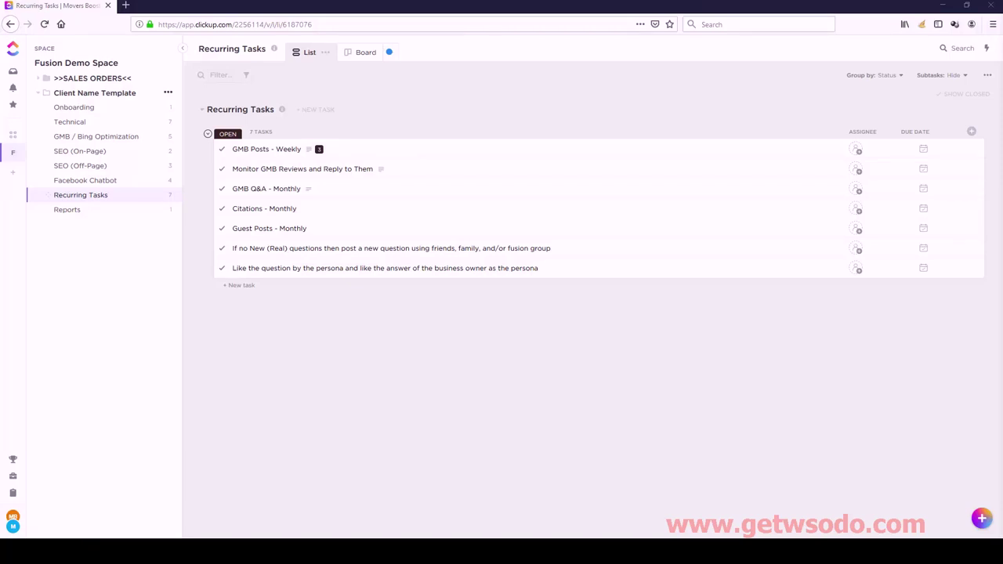
Convert the post a new question and like the question tasks into subtasks of GMB Q&A - Monthly, and check their order there
{"action": "left_click", "coordinate": [202, 251]}
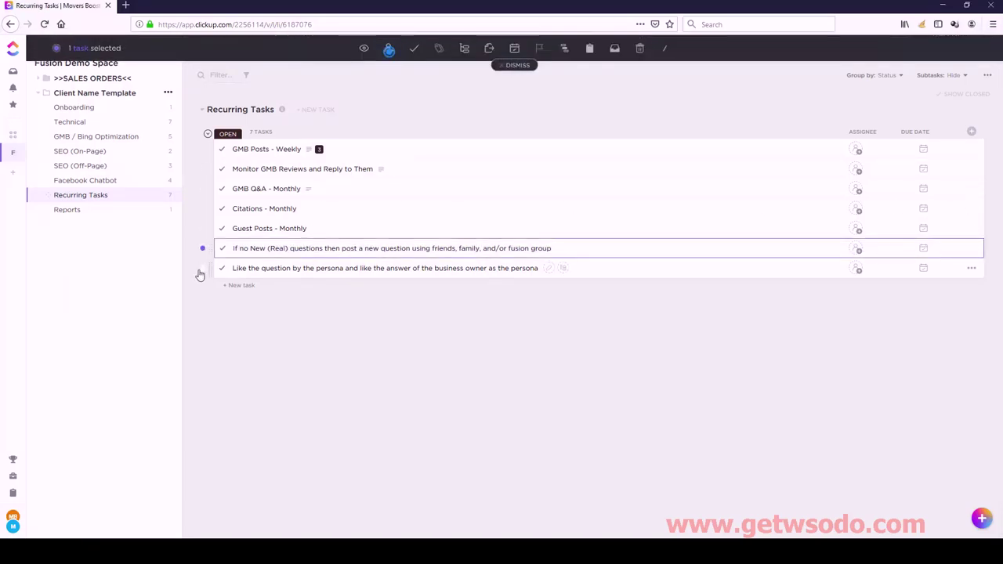
{"action": "left_click", "coordinate": [202, 270]}
{"action": "left_click", "coordinate": [464, 49]}
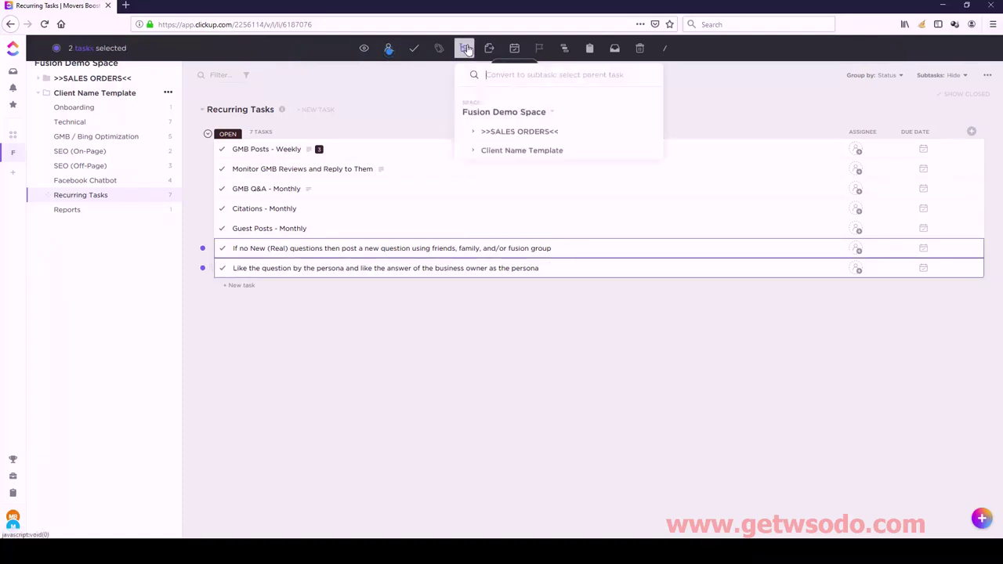
{"action": "left_click", "coordinate": [473, 149]}
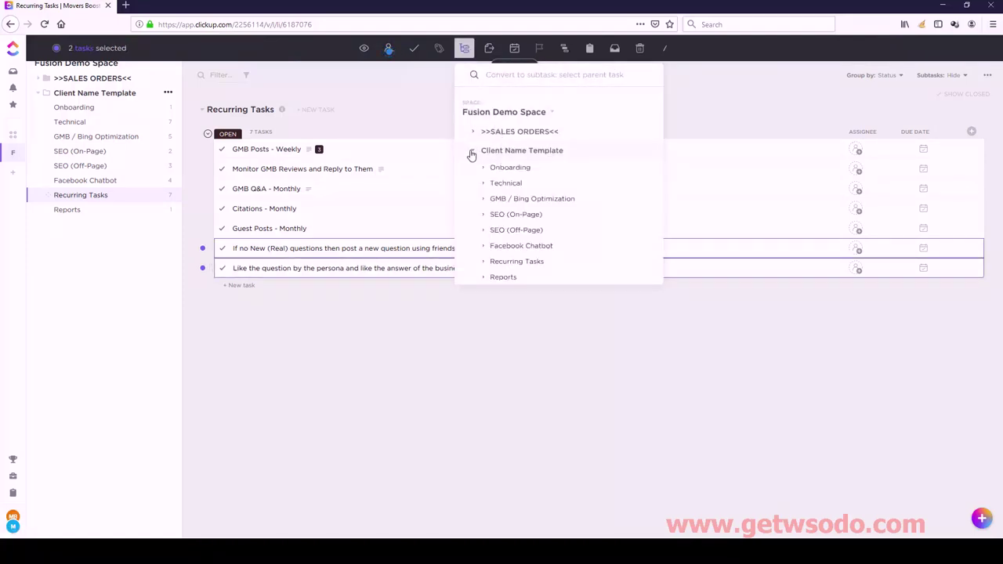
{"action": "left_click", "coordinate": [483, 262]}
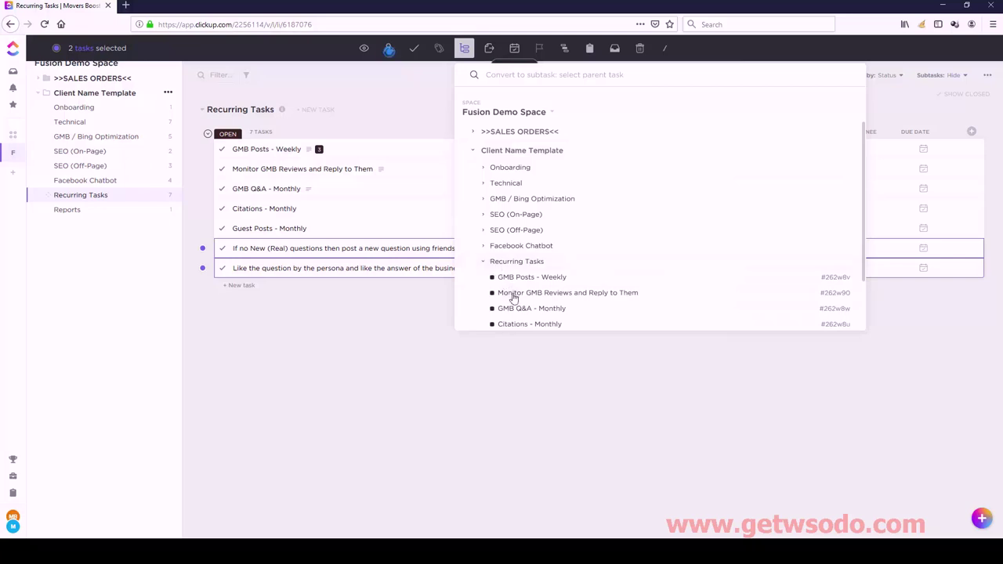
{"action": "left_click", "coordinate": [529, 312]}
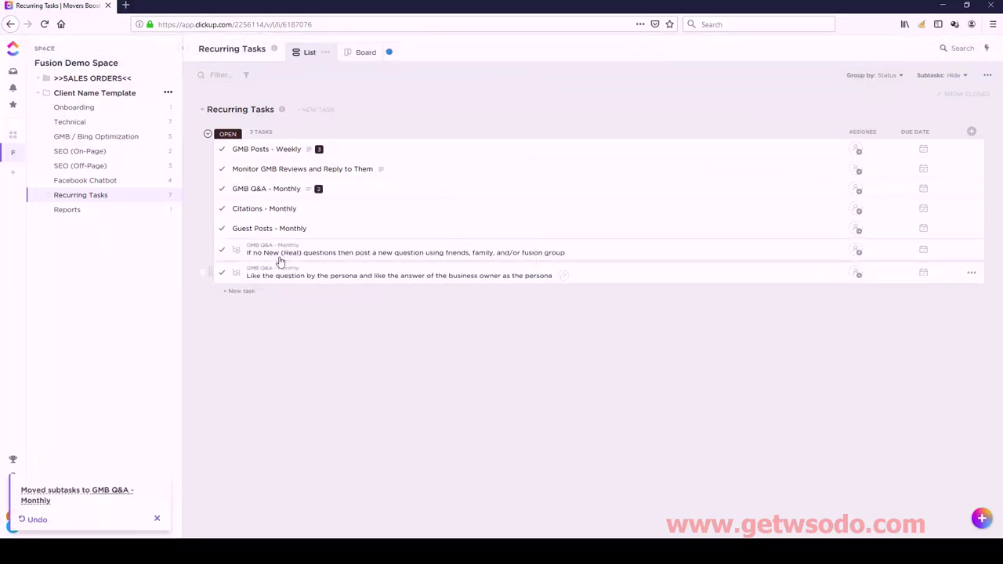
{"action": "left_click", "coordinate": [266, 189]}
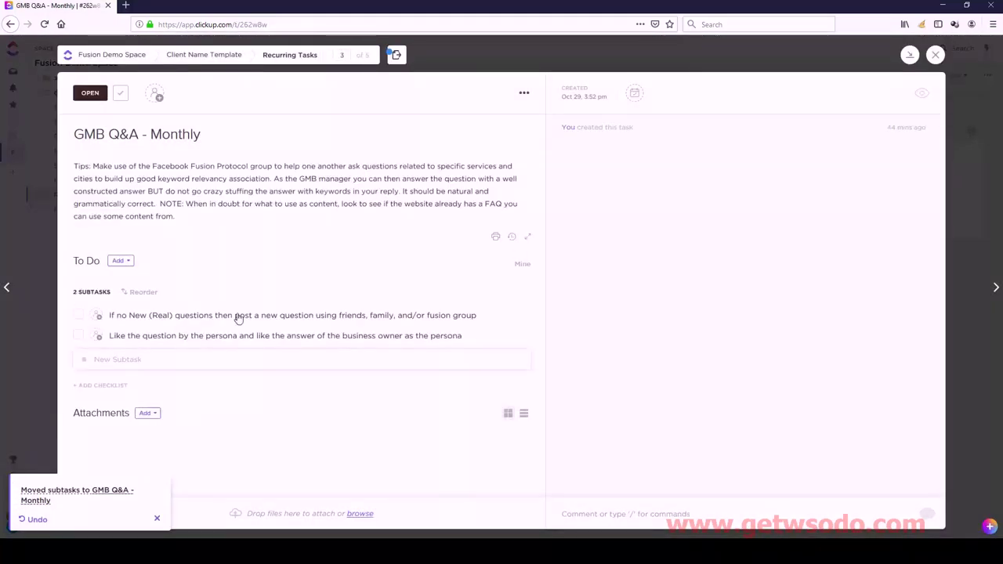
{"action": "left_click", "coordinate": [934, 55]}
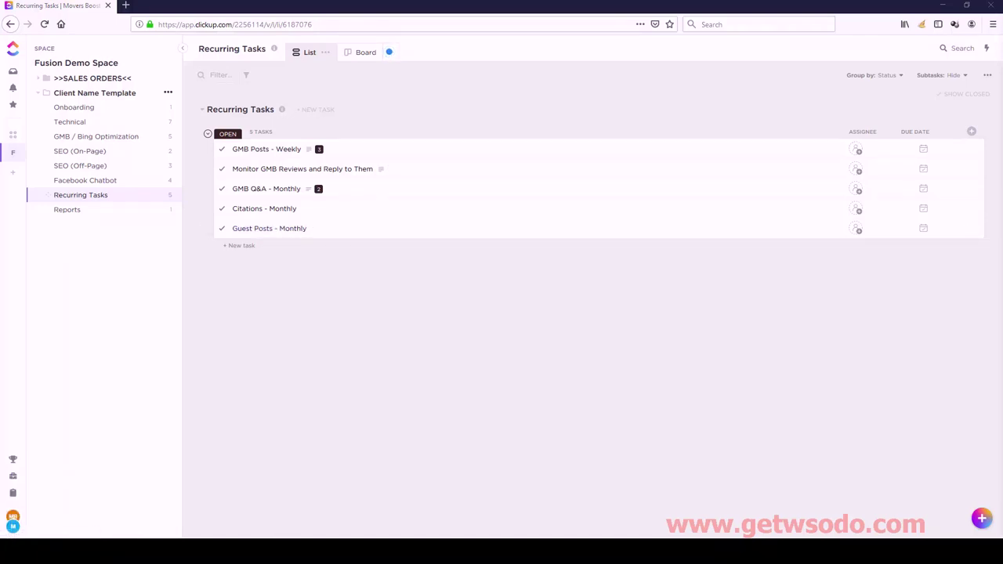
Look over the Reports list and all the task lists of the Client Name Template folder together
{"action": "left_click", "coordinate": [67, 210]}
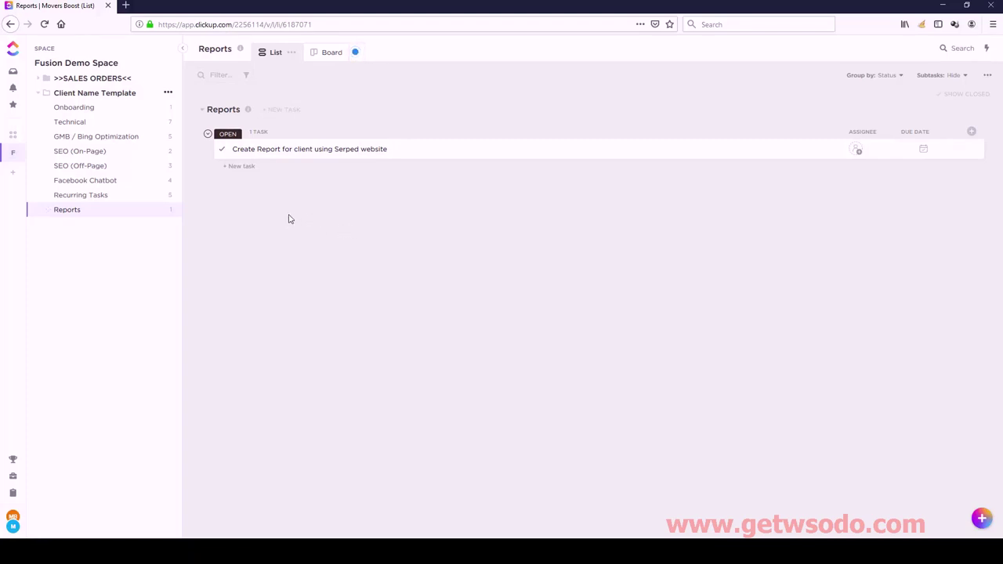
{"action": "left_click", "coordinate": [39, 94]}
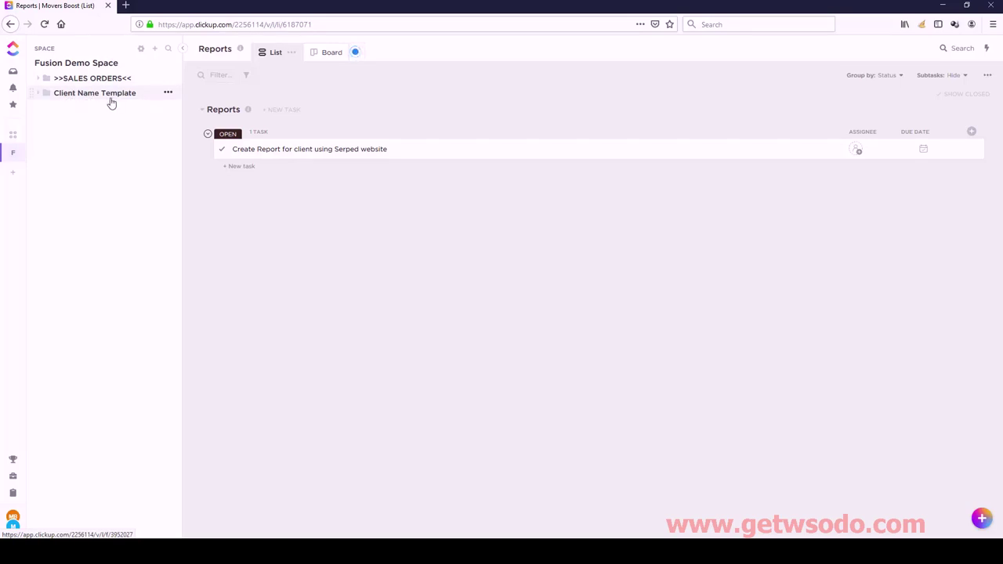
{"action": "left_click", "coordinate": [80, 94]}
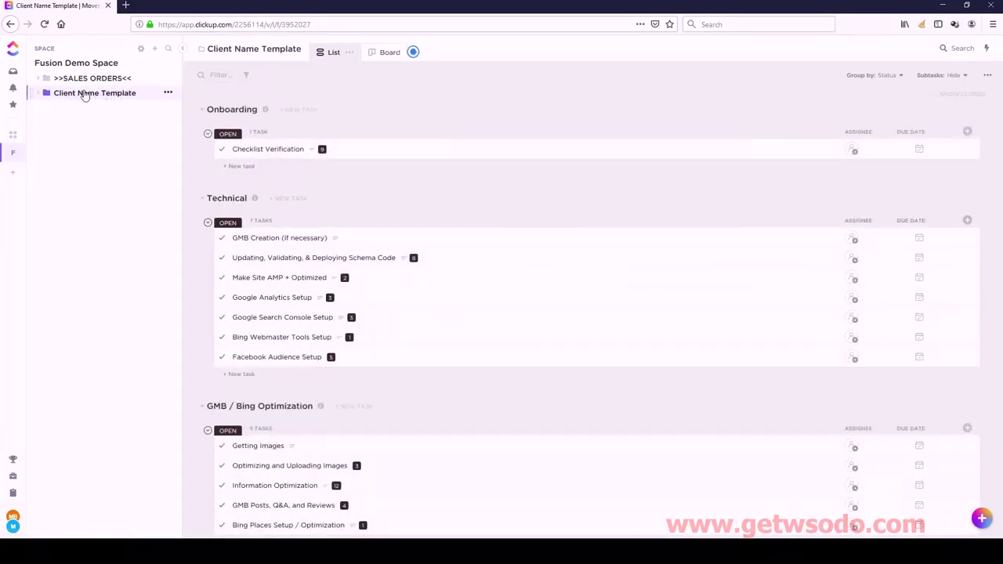
{"action": "scroll", "coordinate": [468, 196], "scroll_direction": "down", "scroll_amount": 1}
{"action": "scroll", "coordinate": [478, 264], "scroll_direction": "down", "scroll_amount": 15}
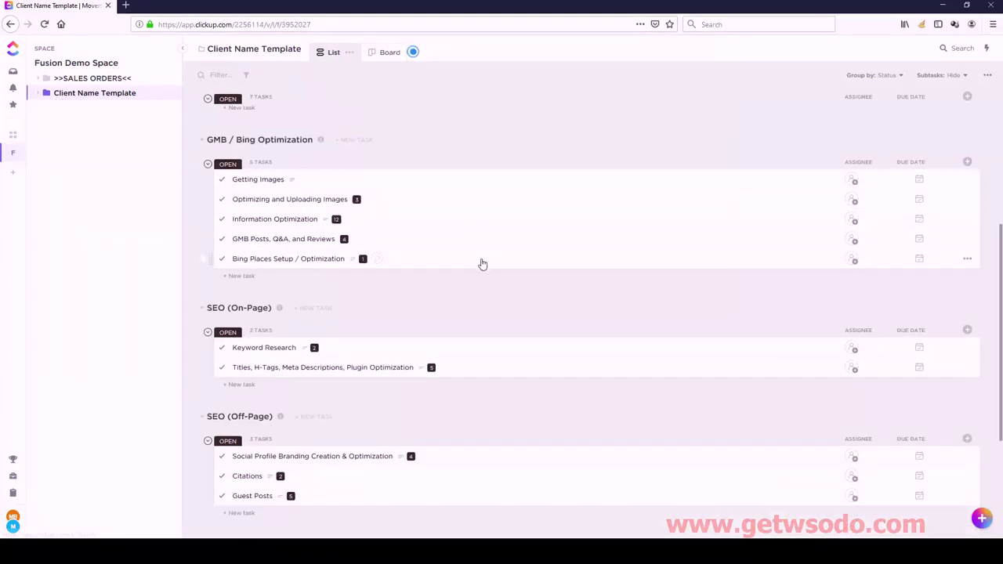
{"action": "scroll", "coordinate": [480, 278], "scroll_direction": "up", "scroll_amount": 12}
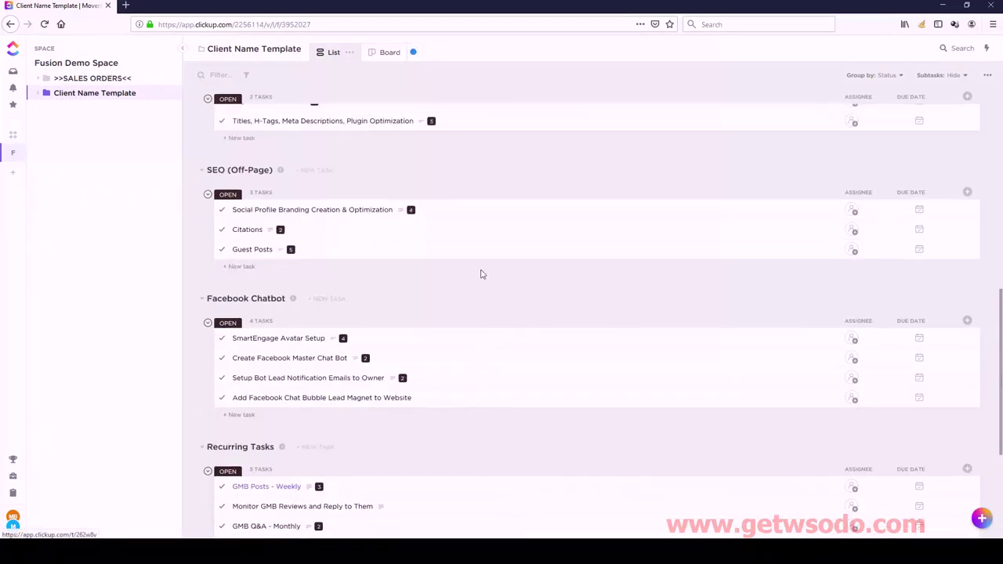
{"action": "scroll", "coordinate": [487, 265], "scroll_direction": "up", "scroll_amount": 2}
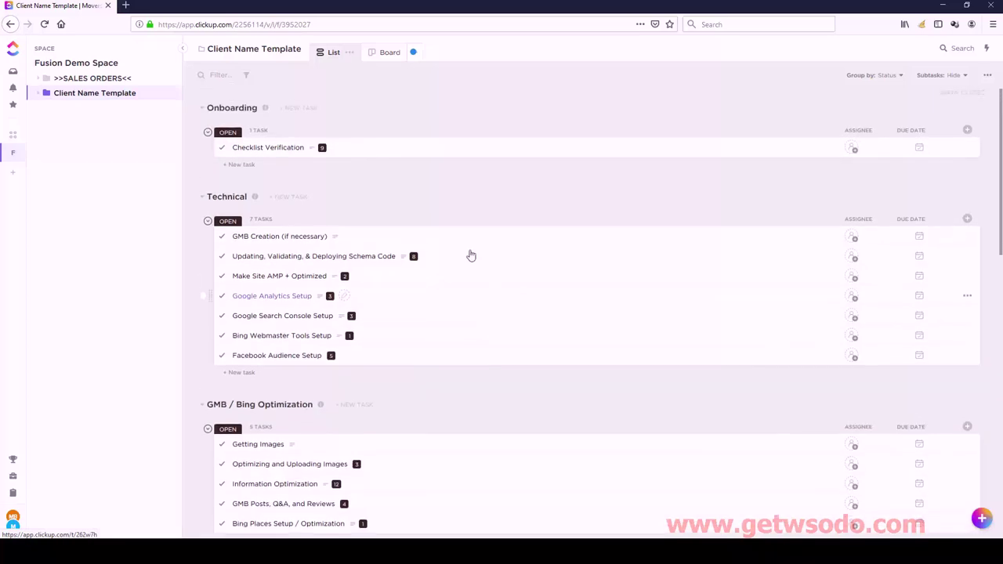
{"action": "left_click", "coordinate": [853, 148]}
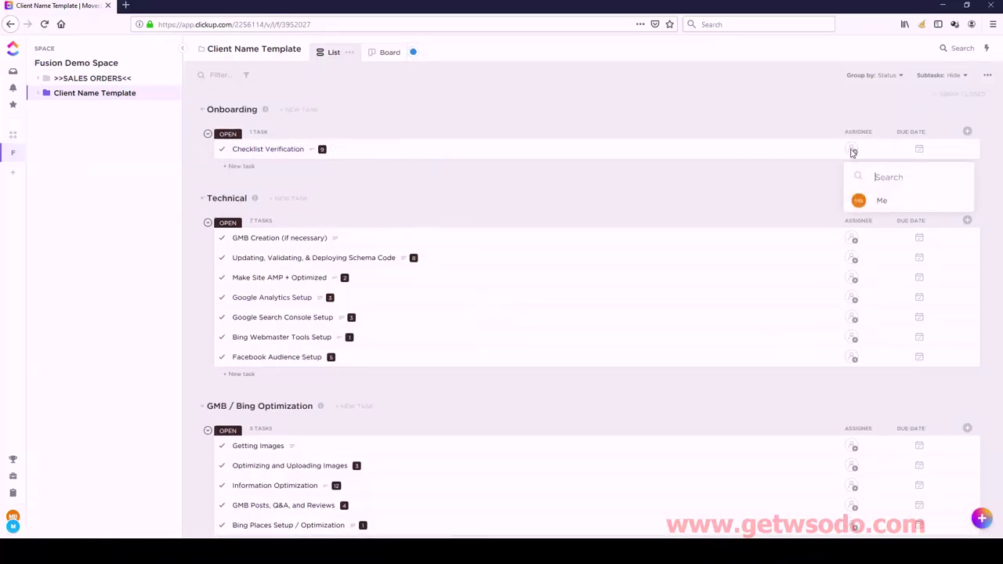
{"action": "left_click", "coordinate": [886, 202]}
{"action": "left_click", "coordinate": [854, 147]}
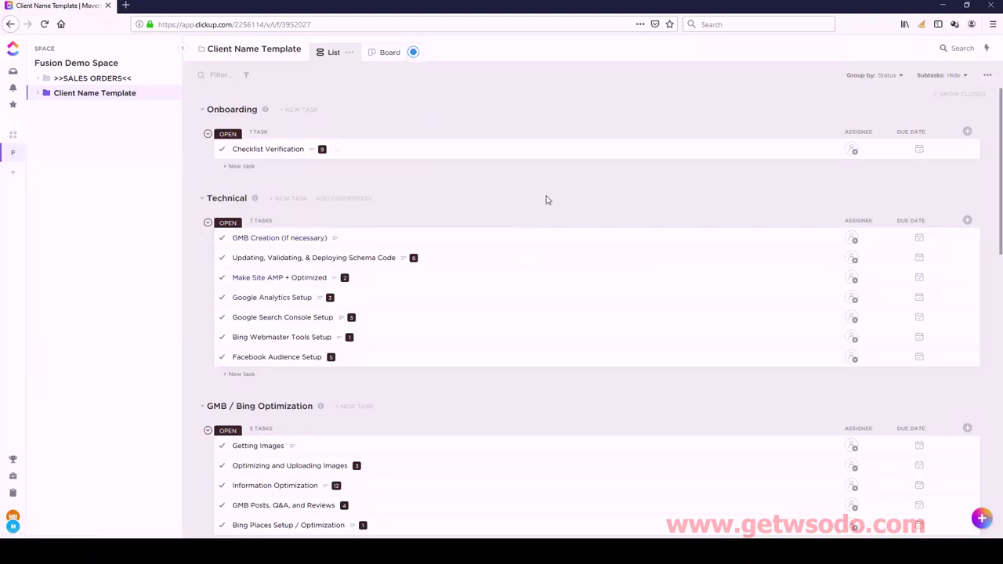
Expand the Client Name Template folder and view its Onboarding list
{"action": "left_click", "coordinate": [38, 93]}
{"action": "scroll", "coordinate": [514, 235], "scroll_direction": "down", "scroll_amount": 3}
{"action": "scroll", "coordinate": [514, 242], "scroll_direction": "up", "scroll_amount": 3}
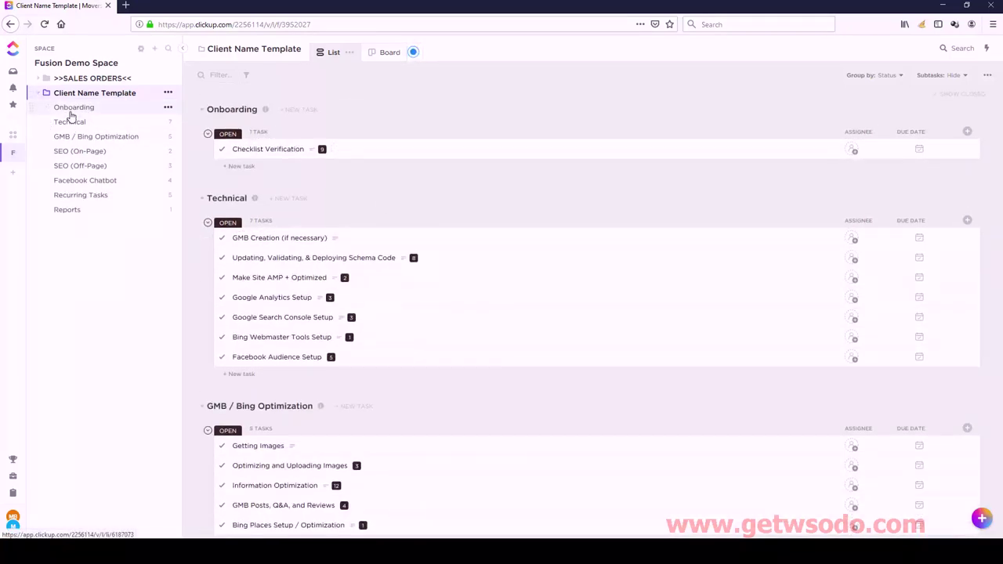
{"action": "left_click", "coordinate": [70, 113]}
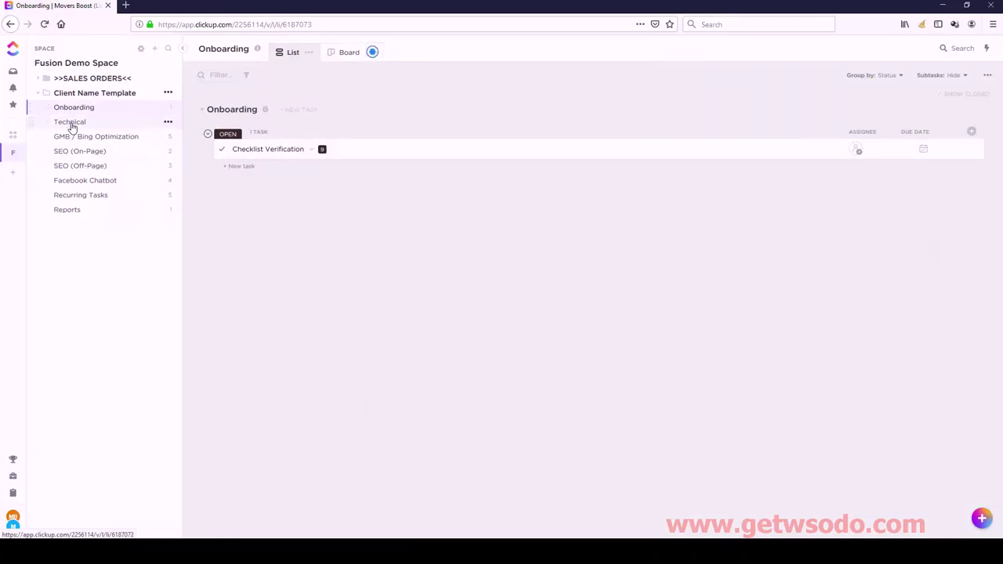
{"action": "left_click", "coordinate": [68, 122]}
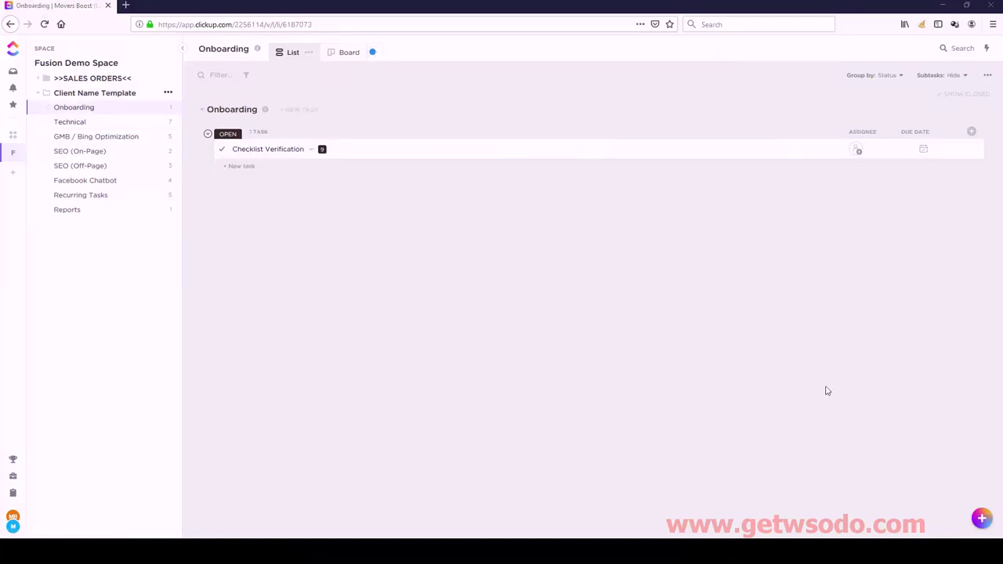
Add the Start date column to the Client Name Template folder's list view and place it before Due Date
{"action": "left_click", "coordinate": [60, 94]}
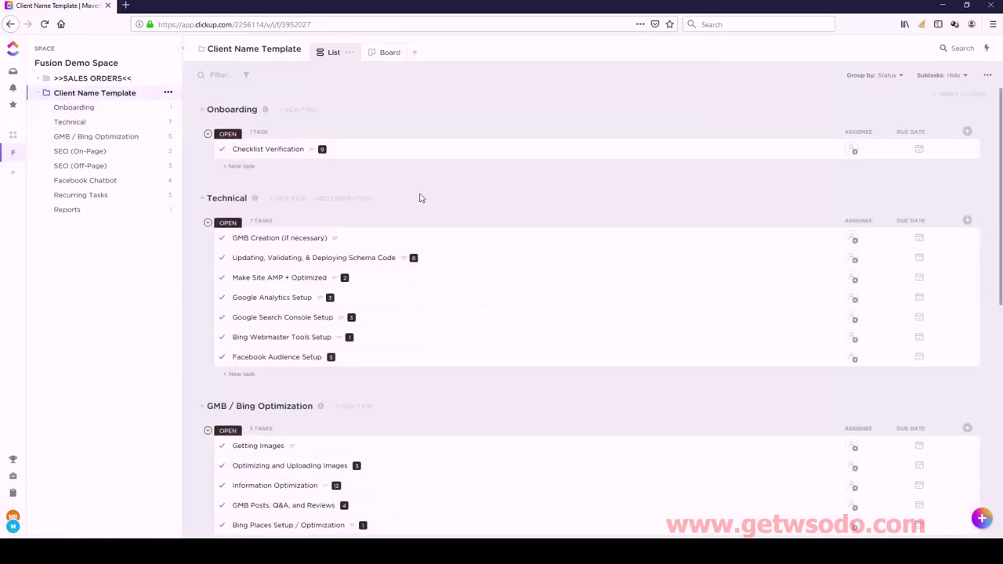
{"action": "left_click", "coordinate": [968, 133]}
{"action": "mouse_move", "coordinate": [949, 191]}
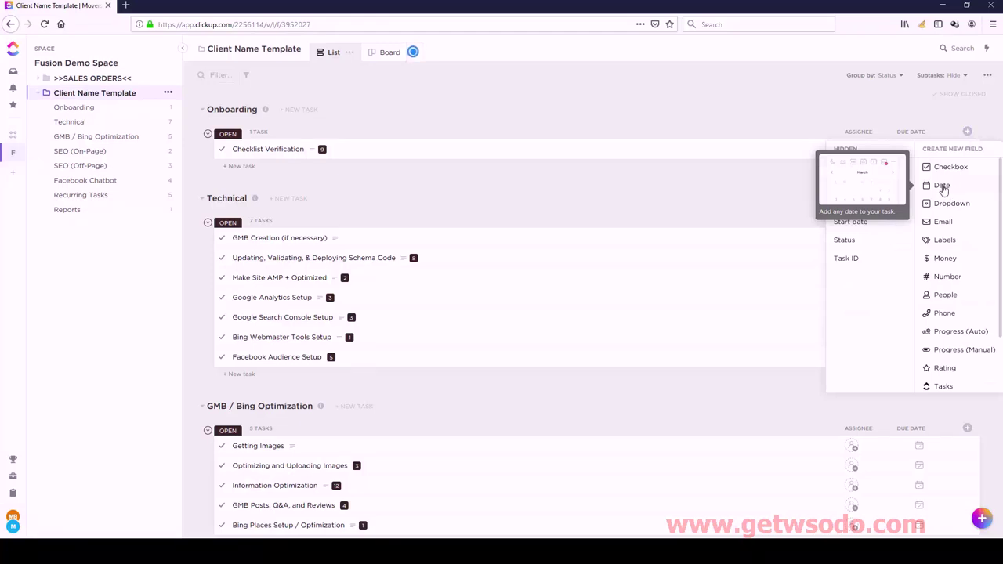
{"action": "left_click", "coordinate": [849, 223]}
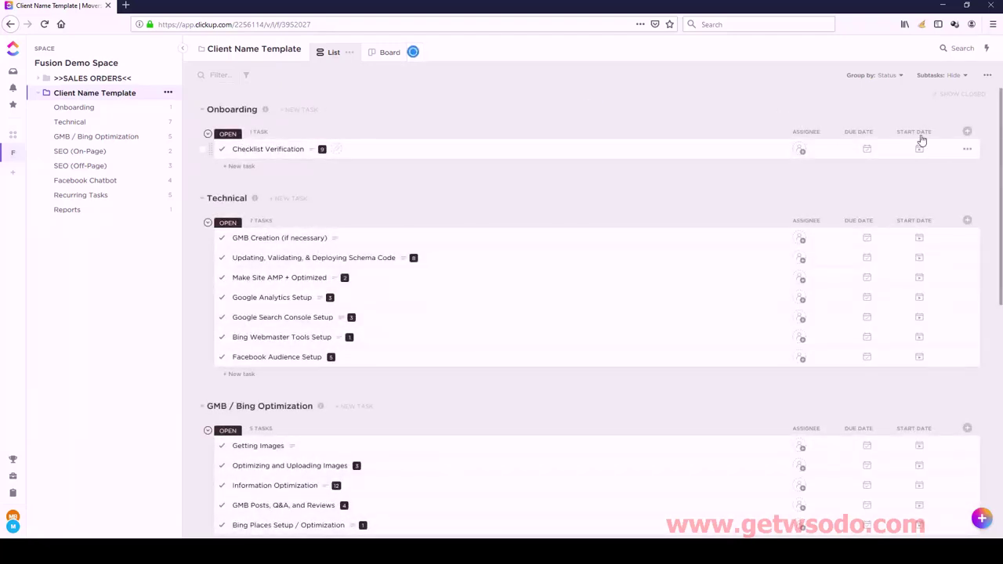
{"action": "left_click_drag", "start_coordinate": [898, 135], "coordinate": [857, 134]}
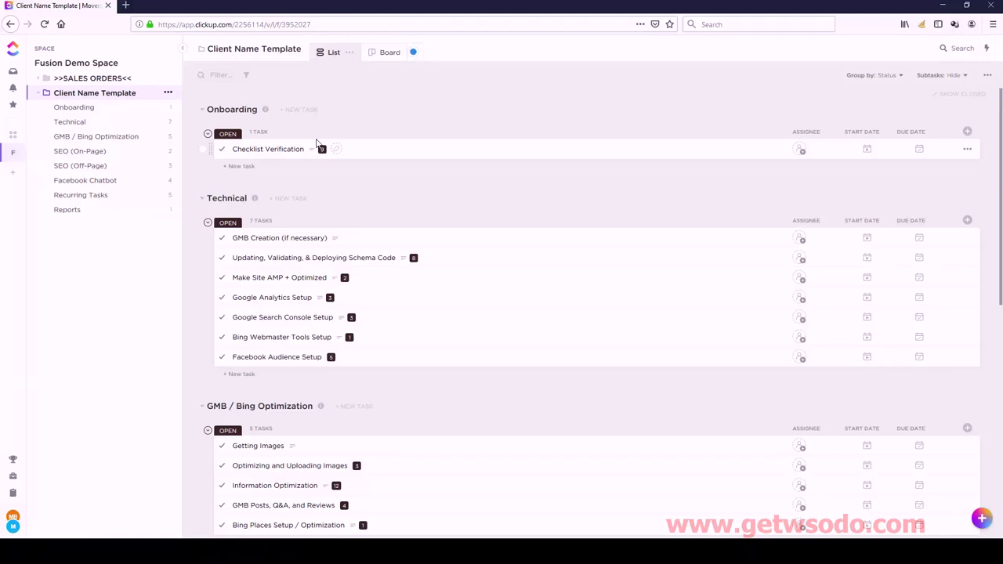
Save the Client Name Template folder as a new template named Client Task List Template, including everything
{"action": "left_click", "coordinate": [168, 93]}
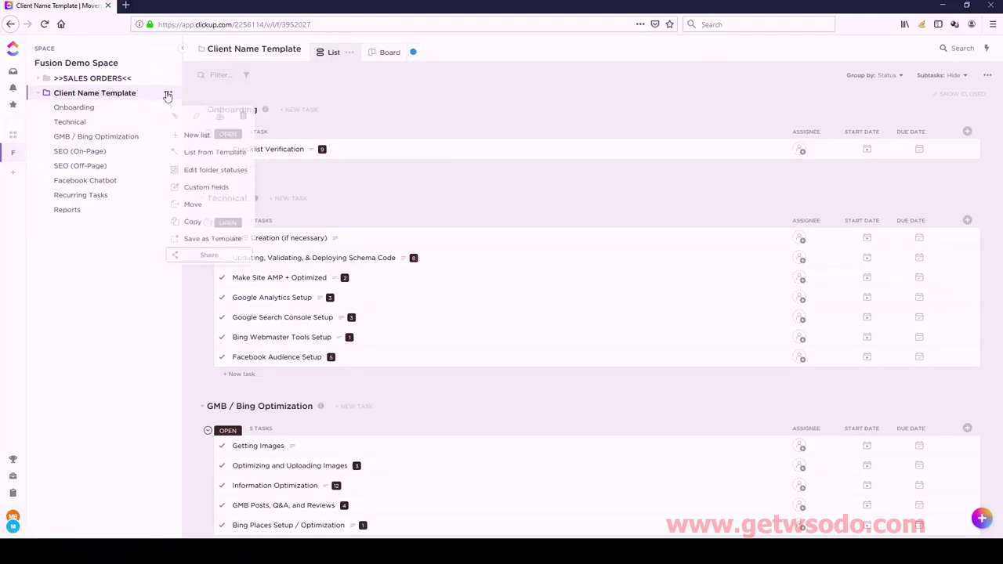
{"action": "left_click", "coordinate": [203, 243]}
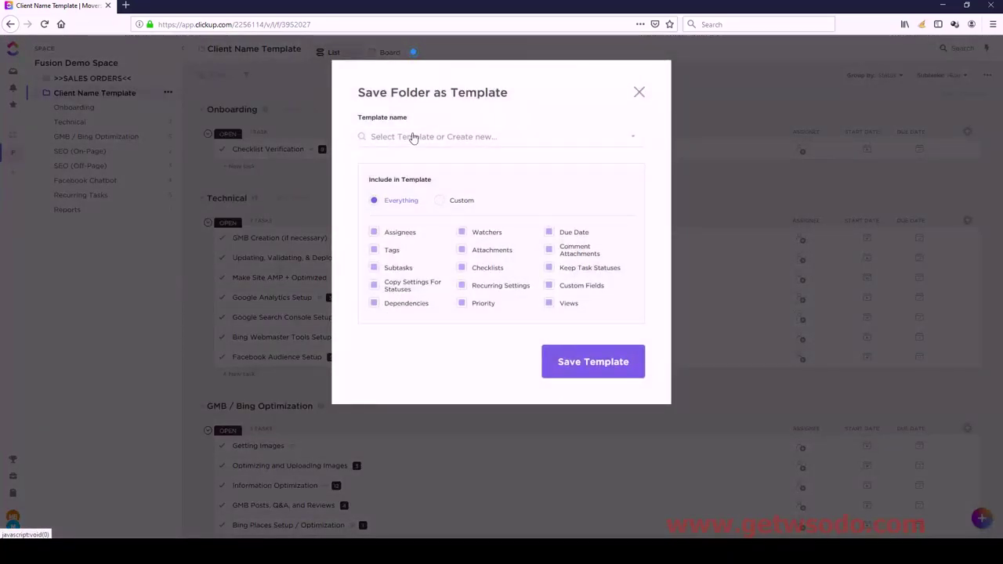
{"action": "left_click", "coordinate": [477, 139]}
{"action": "left_click", "coordinate": [420, 186]}
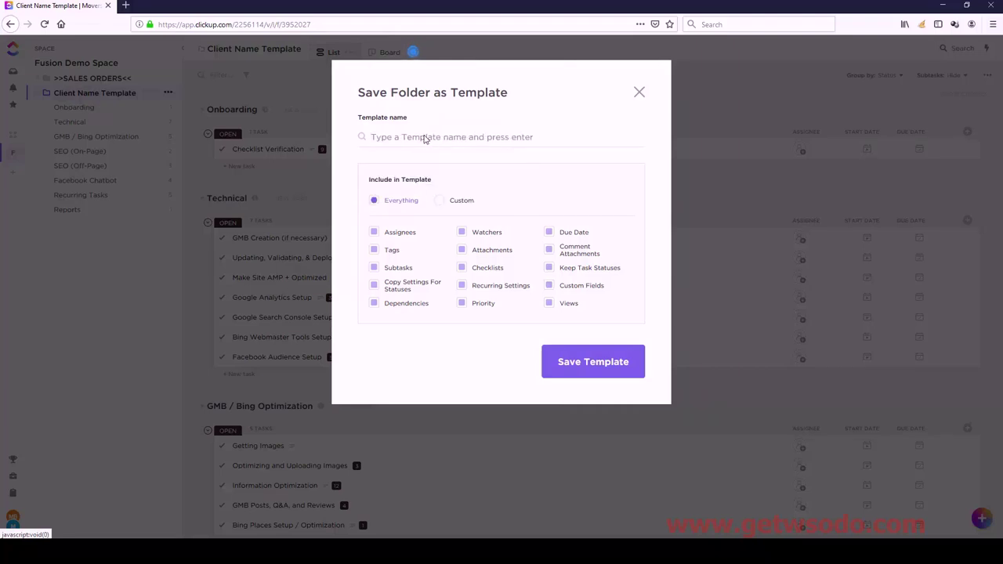
{"action": "type", "text": "Client M"}
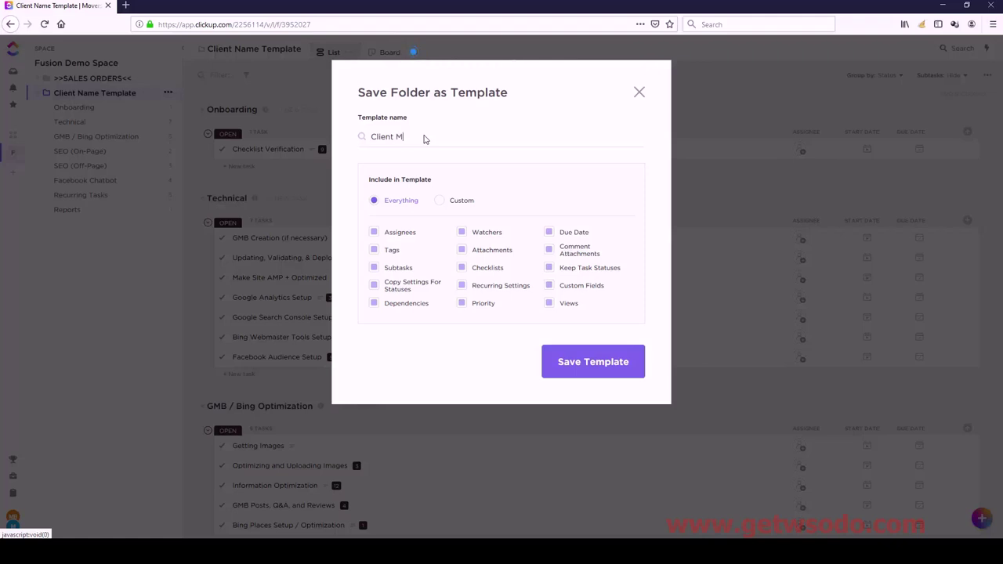
{"action": "key", "text": "BackSpace"}
{"action": "left_click", "coordinate": [598, 363]}
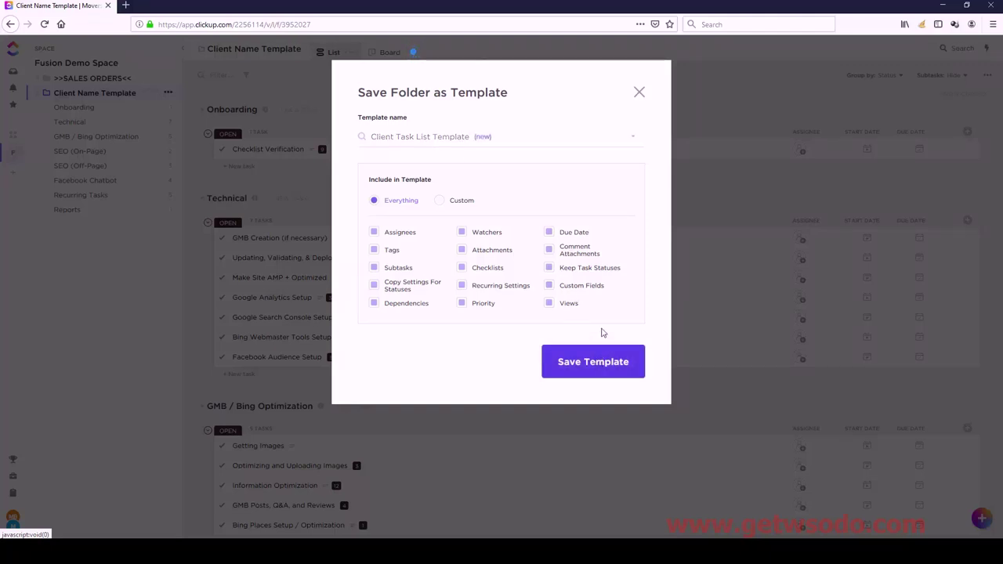
{"action": "left_click", "coordinate": [600, 361]}
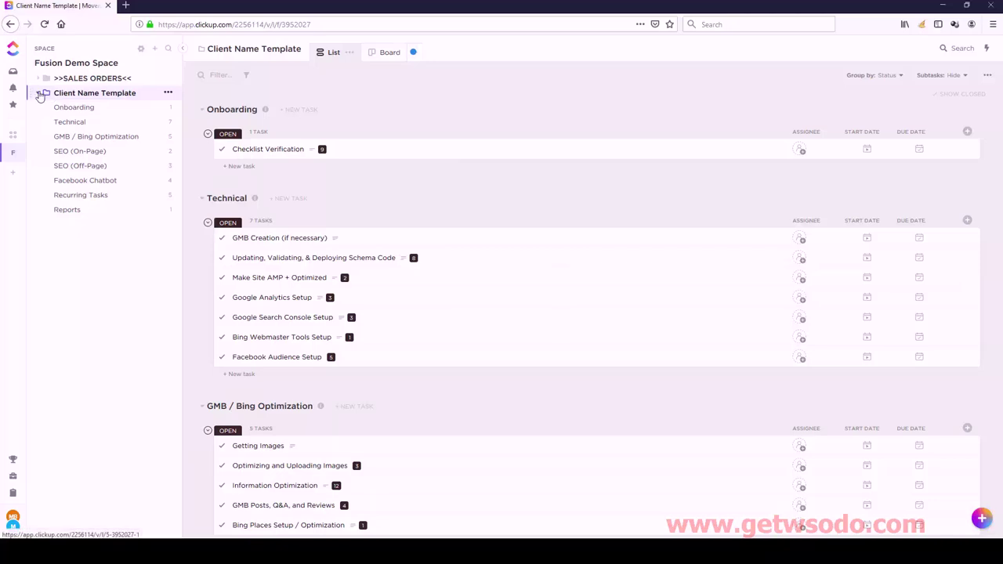
Create a folder named Bob's Plumbing from the Client Task List Template, including archived tasks but making them unarchived
{"action": "left_click", "coordinate": [40, 93]}
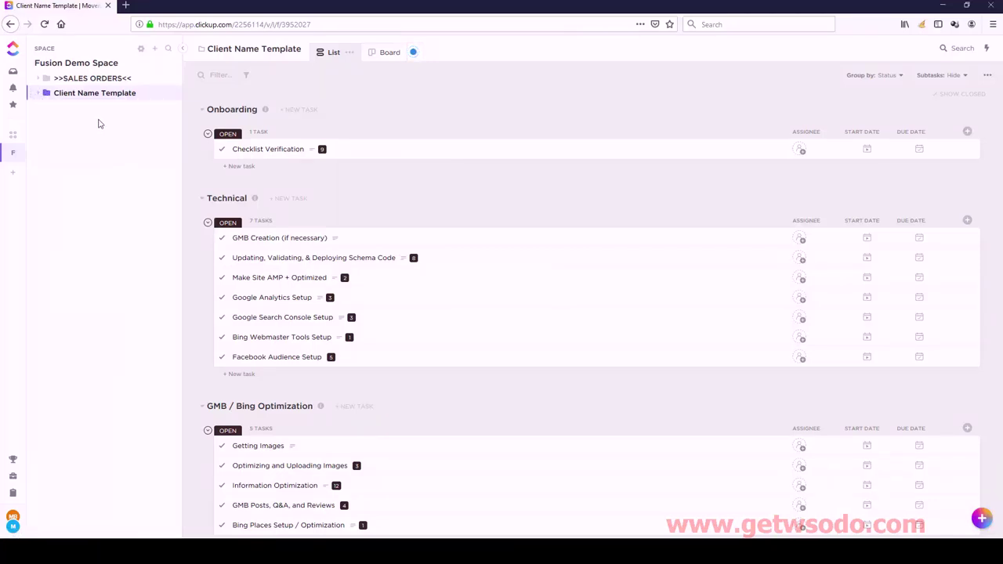
{"action": "left_click", "coordinate": [155, 52]}
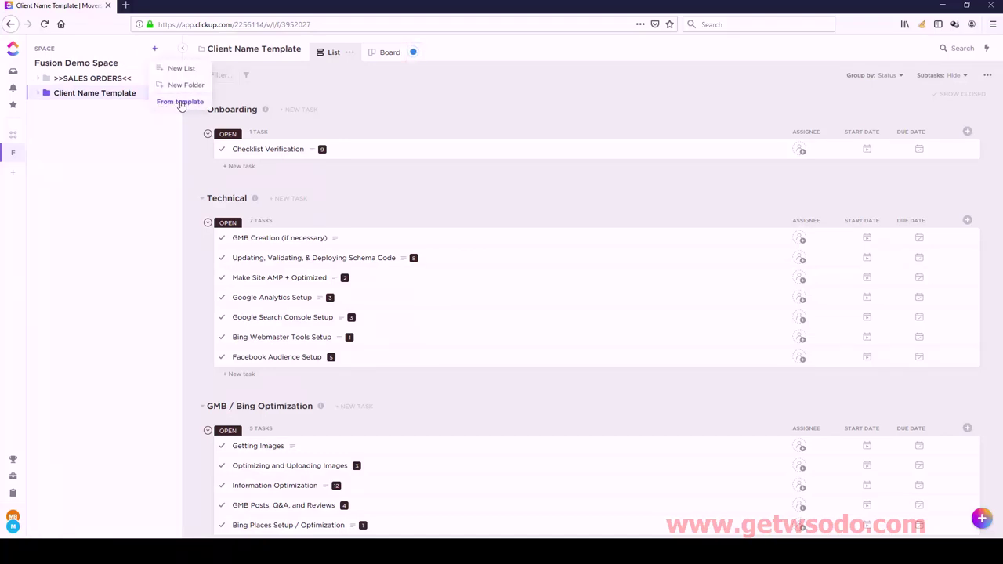
{"action": "left_click", "coordinate": [179, 103]}
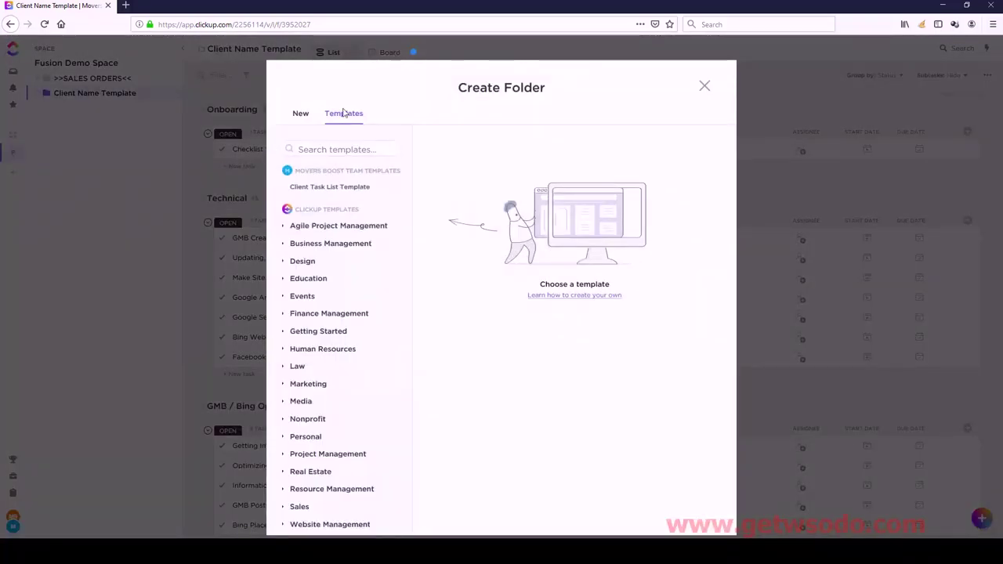
{"action": "left_click", "coordinate": [340, 189]}
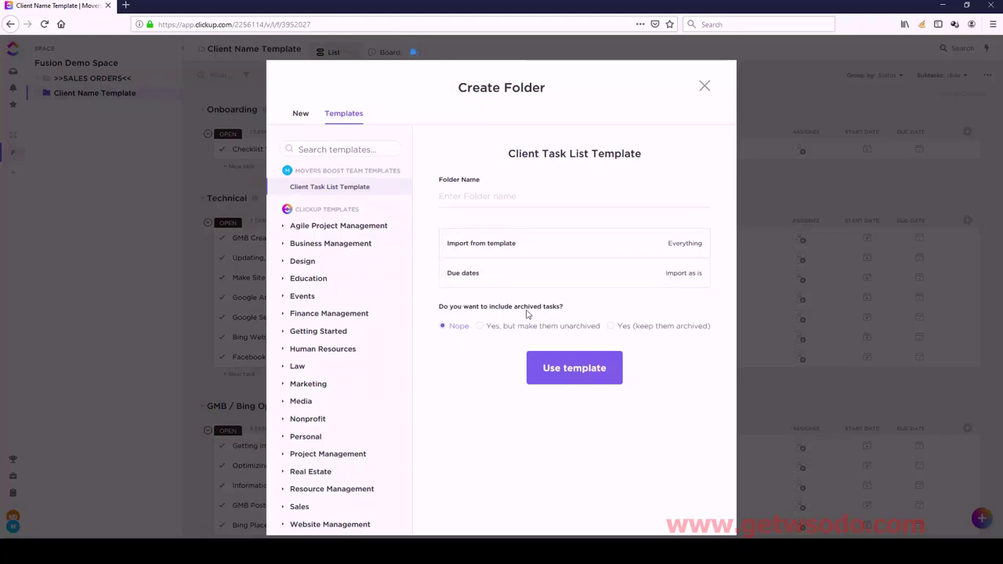
{"action": "left_click", "coordinate": [609, 327]}
{"action": "left_click", "coordinate": [575, 368]}
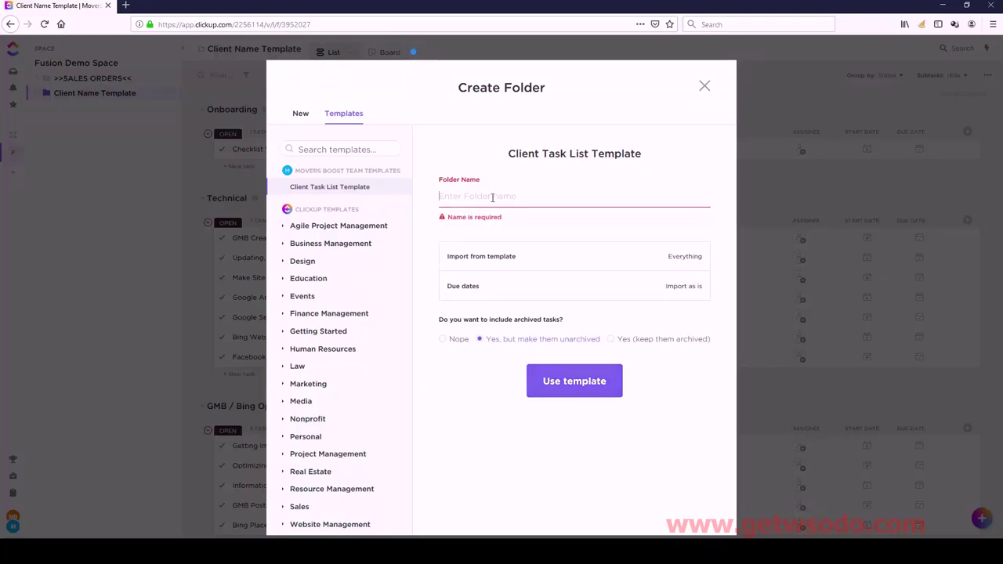
{"action": "type", "text": "Bob's Plumbing"}
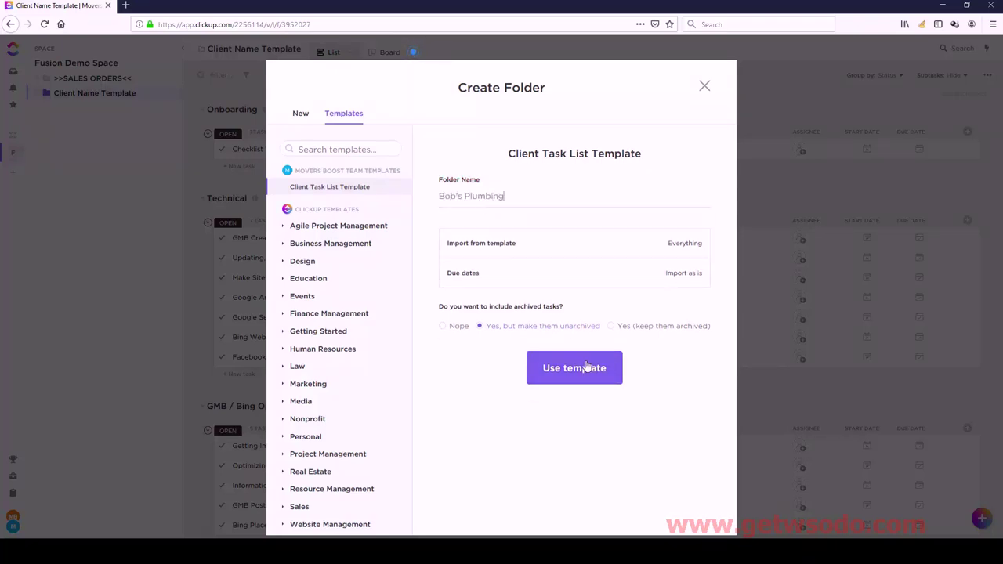
{"action": "left_click", "coordinate": [586, 366]}
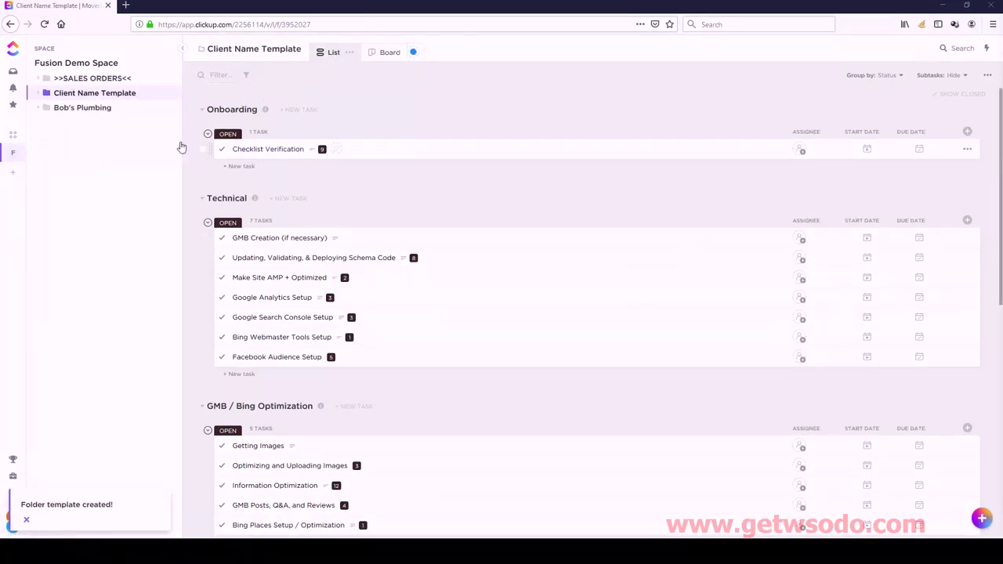
In the Bob's Plumbing folder, close the Checklist Verification task by resolving all its subtasks, and show closed tasks
{"action": "left_click", "coordinate": [68, 110]}
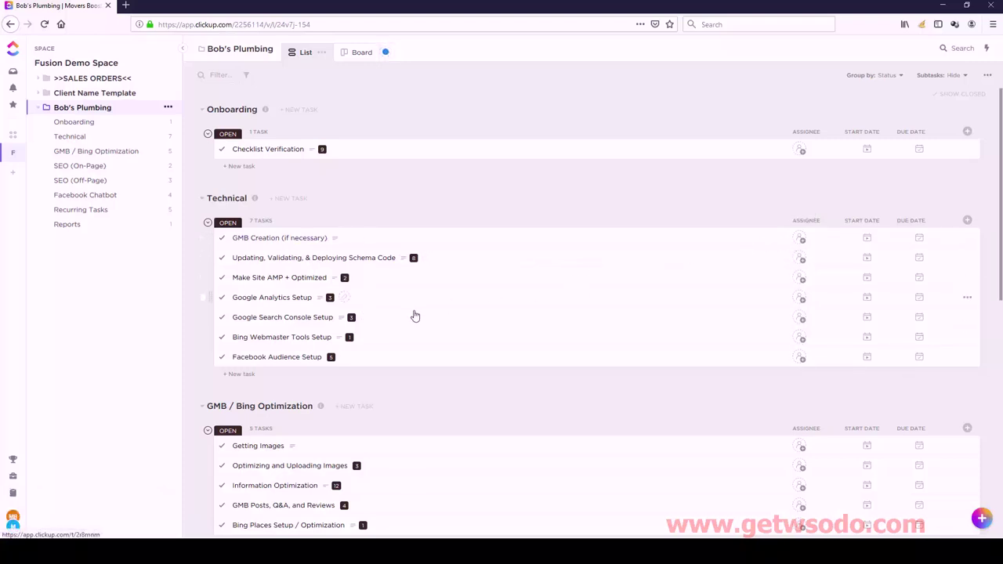
{"action": "scroll", "coordinate": [415, 315], "scroll_direction": "down", "scroll_amount": 3}
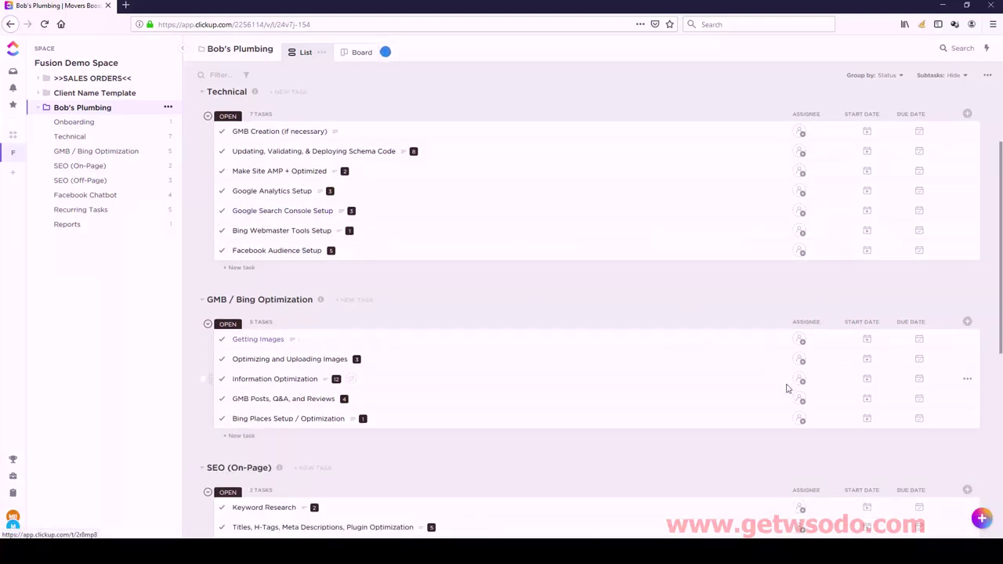
{"action": "scroll", "coordinate": [716, 303], "scroll_direction": "up", "scroll_amount": 3}
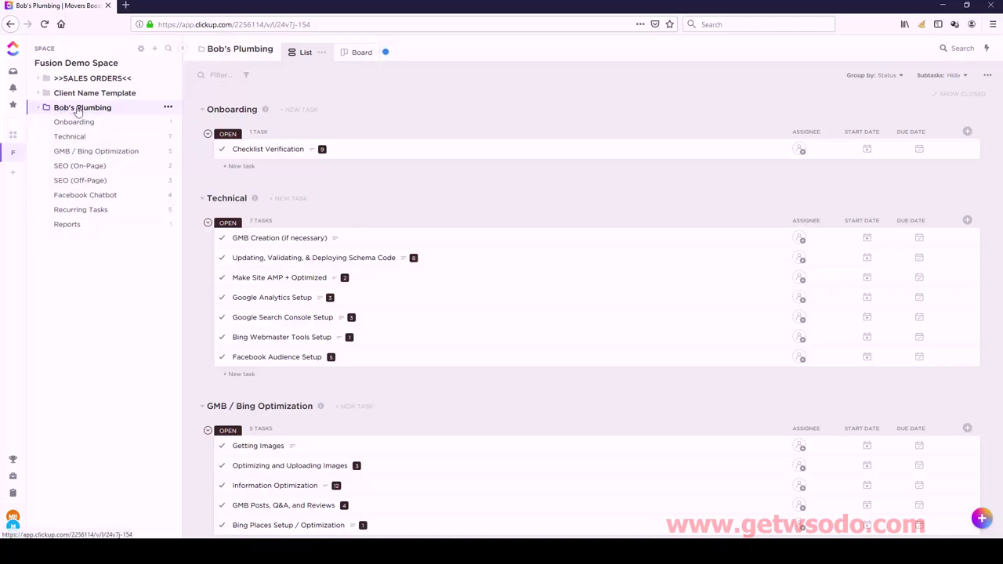
{"action": "left_click", "coordinate": [222, 150]}
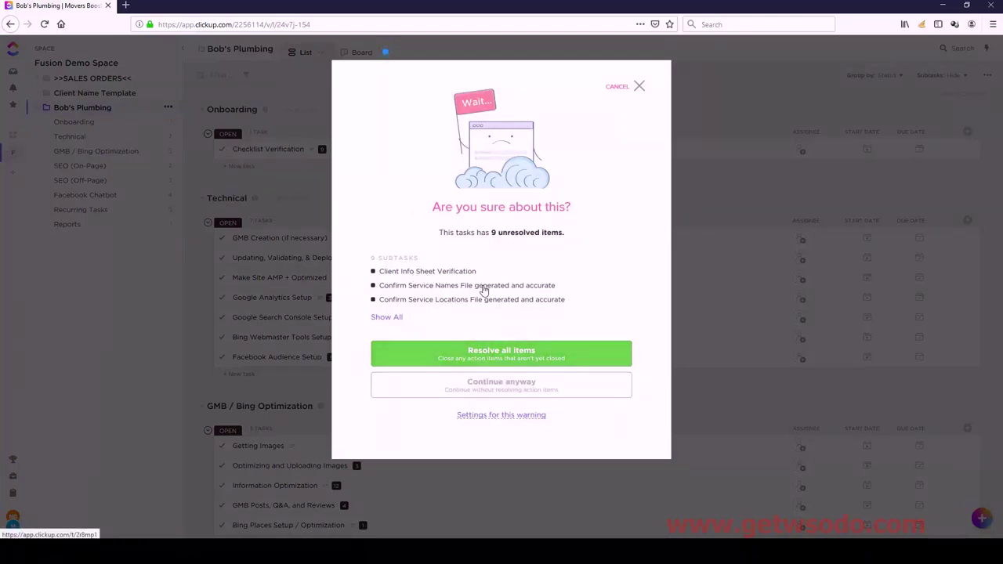
{"action": "left_click", "coordinate": [495, 358]}
{"action": "left_click", "coordinate": [227, 165]}
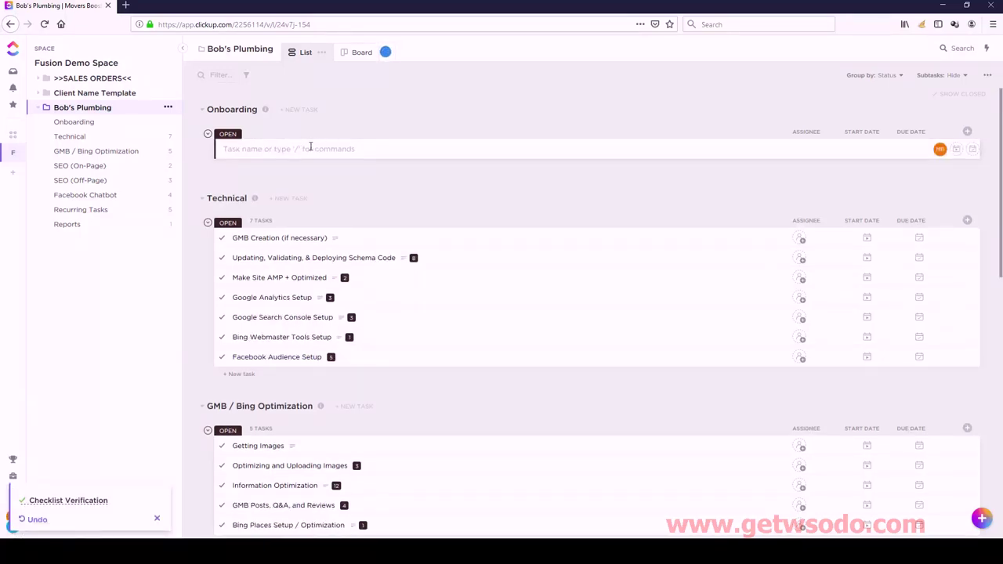
{"action": "left_click", "coordinate": [951, 96]}
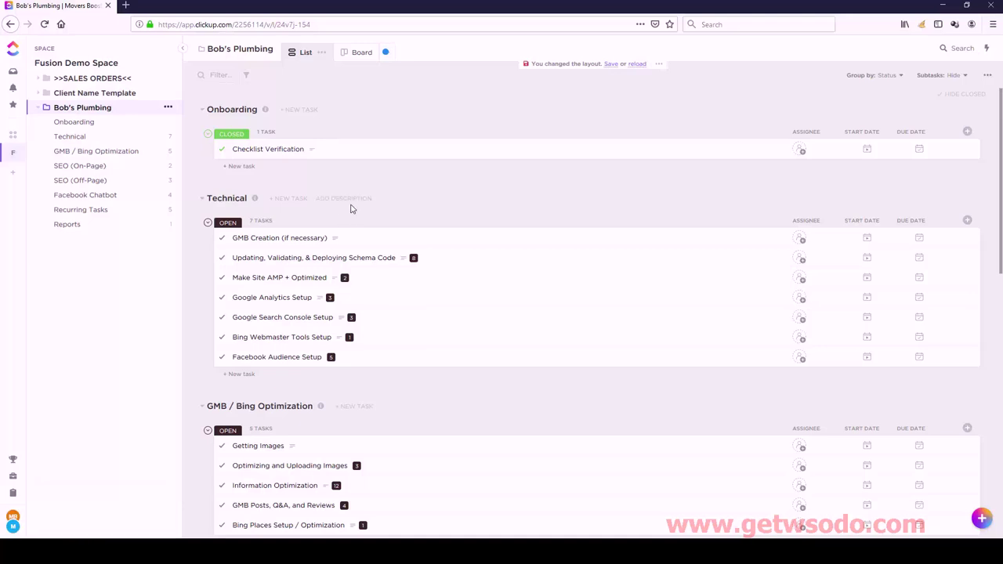
Complete the branded profiles, logo and image URL, and latitude and longitude subtasks of Updating, Validating, & Deploying Schema Code, and show completed subtasks
{"action": "left_click", "coordinate": [302, 262]}
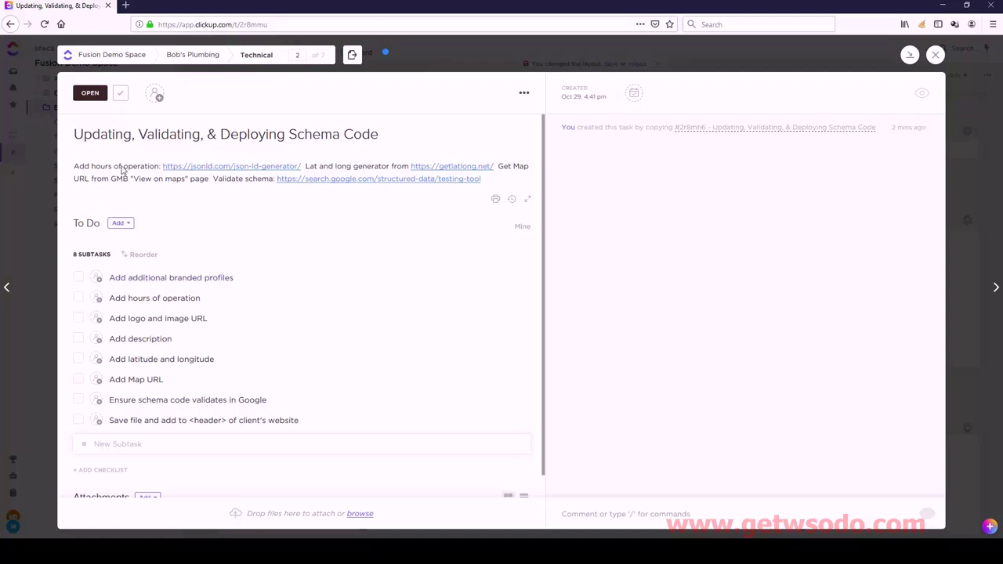
{"action": "left_click", "coordinate": [79, 278]}
{"action": "left_click", "coordinate": [78, 298]}
{"action": "left_click", "coordinate": [78, 318]}
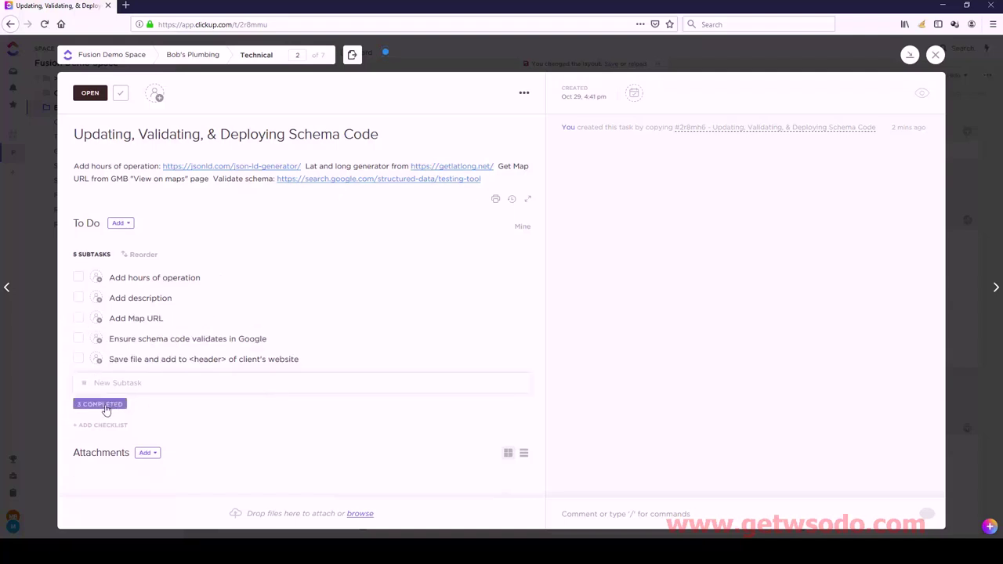
{"action": "left_click", "coordinate": [95, 405]}
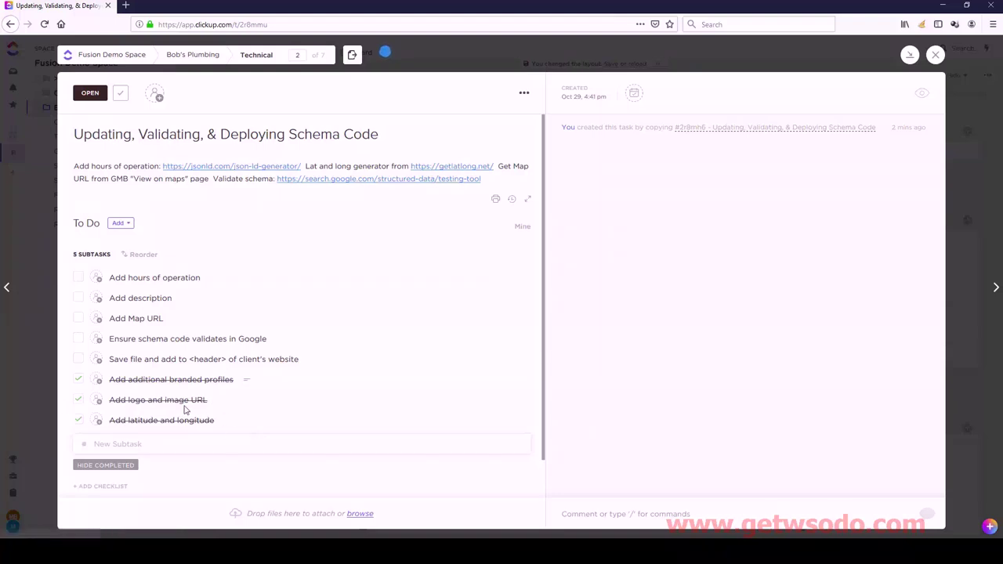
{"action": "left_click", "coordinate": [100, 381]}
{"action": "left_click", "coordinate": [320, 369]}
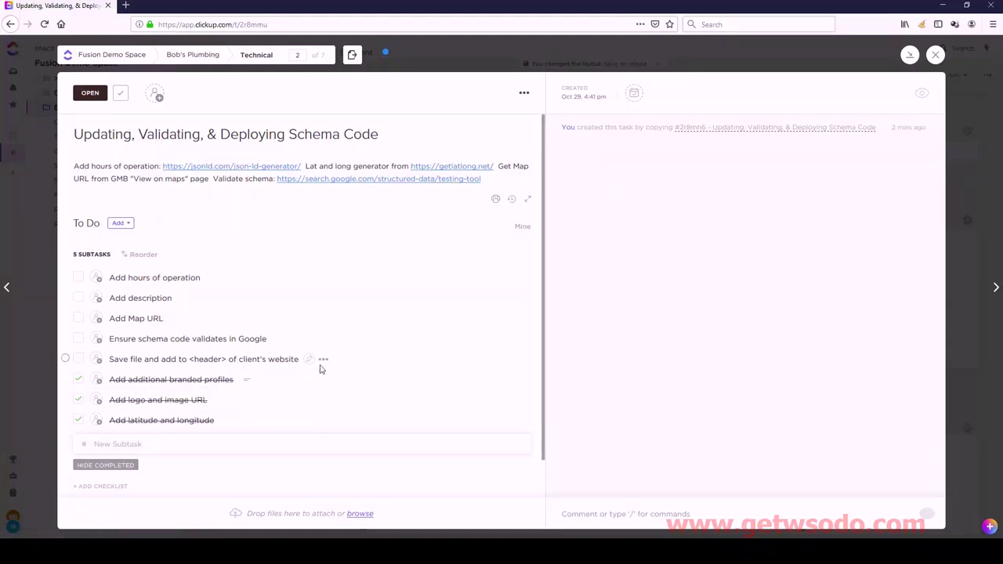
{"action": "left_click", "coordinate": [936, 56]}
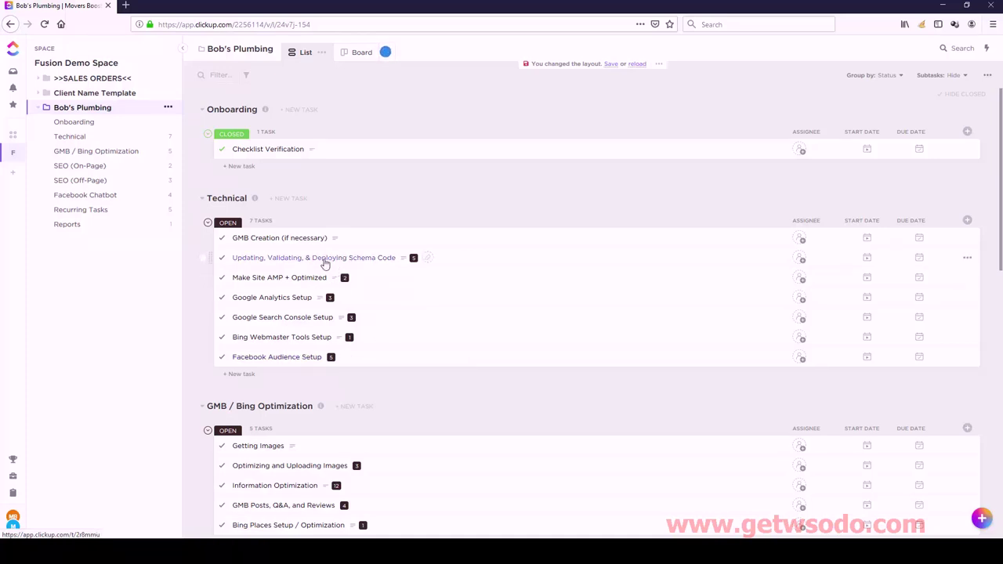
{"action": "left_click", "coordinate": [208, 223]}
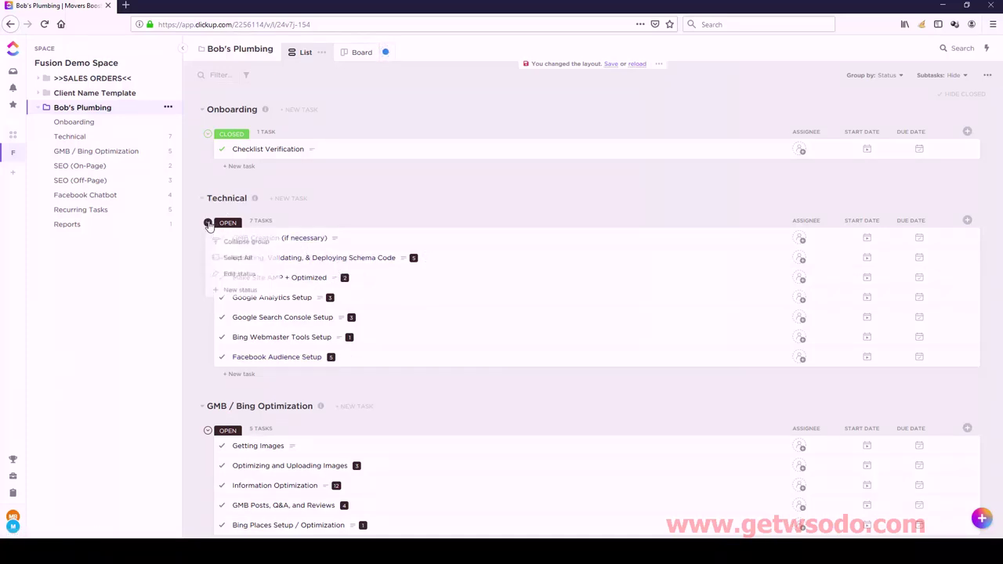
In the Recurring Tasks list of Bob's Plumbing, make GMB Posts - Weekly due today and recur weekly forever when closed
{"action": "left_click", "coordinate": [78, 210]}
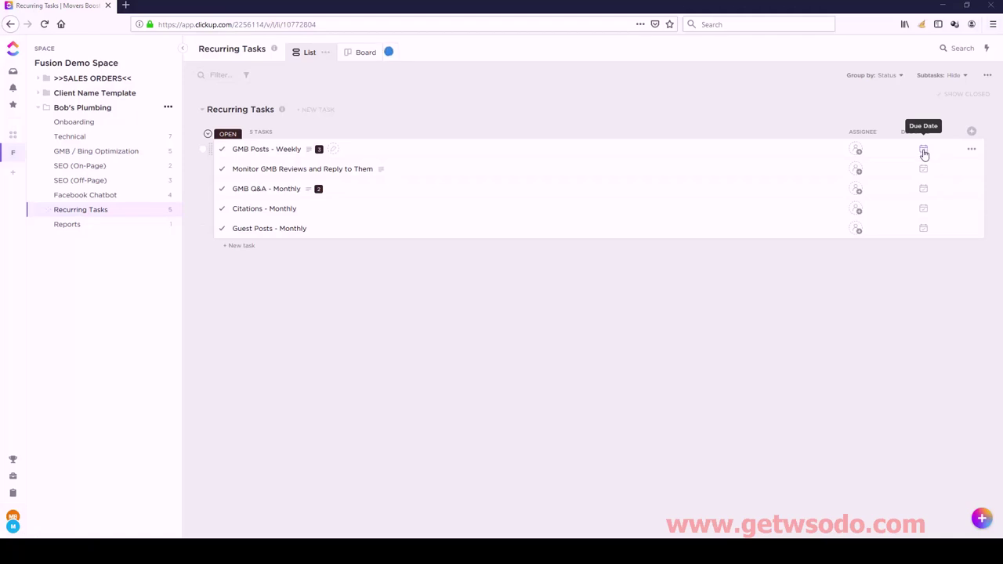
{"action": "left_click", "coordinate": [925, 150]}
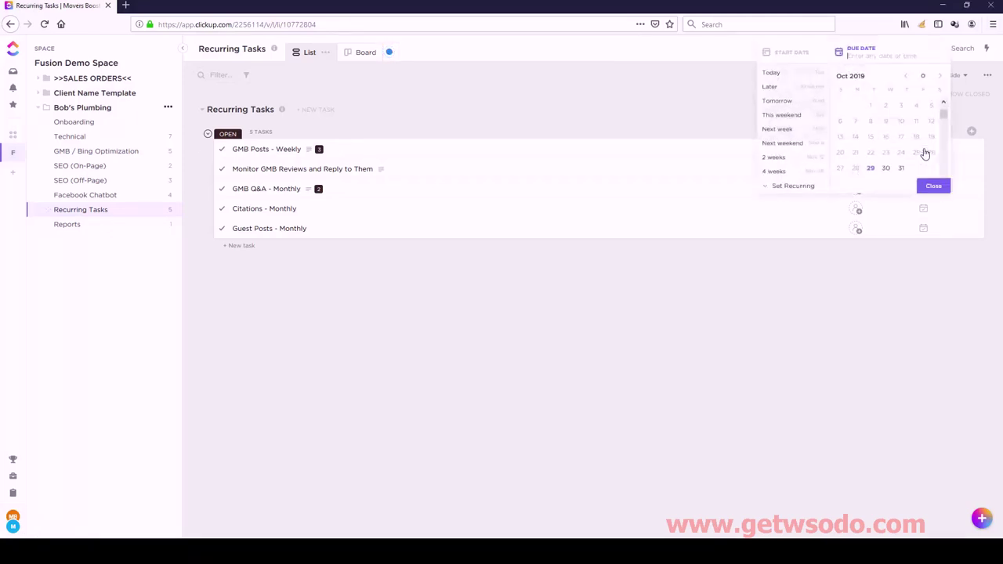
{"action": "left_click", "coordinate": [793, 186]}
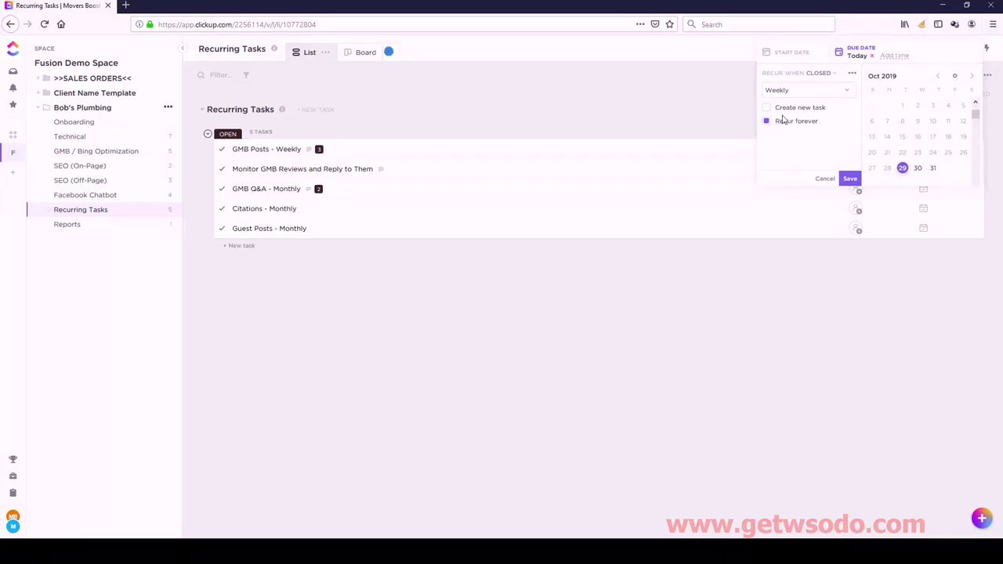
{"action": "left_click", "coordinate": [802, 92]}
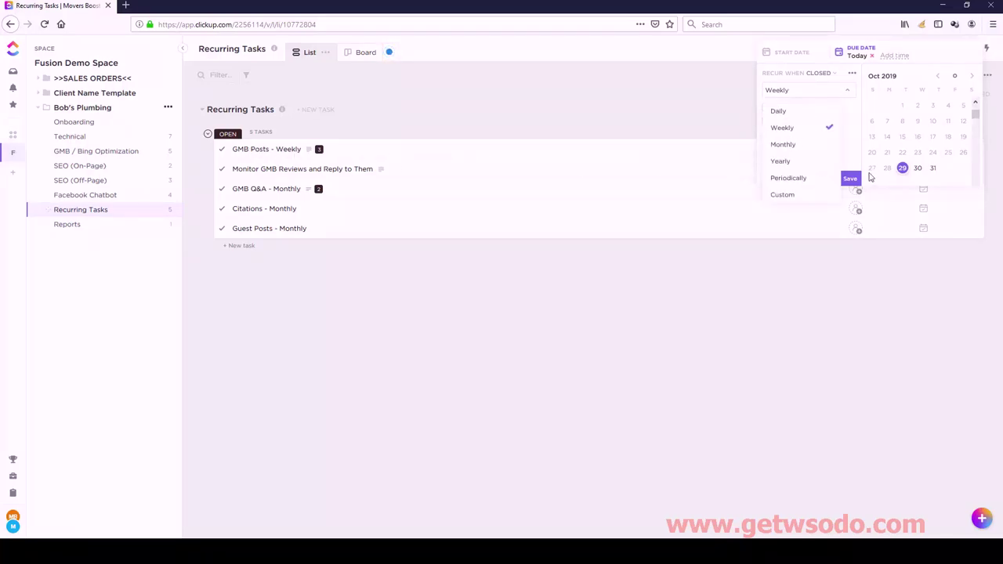
{"action": "left_click", "coordinate": [851, 179]}
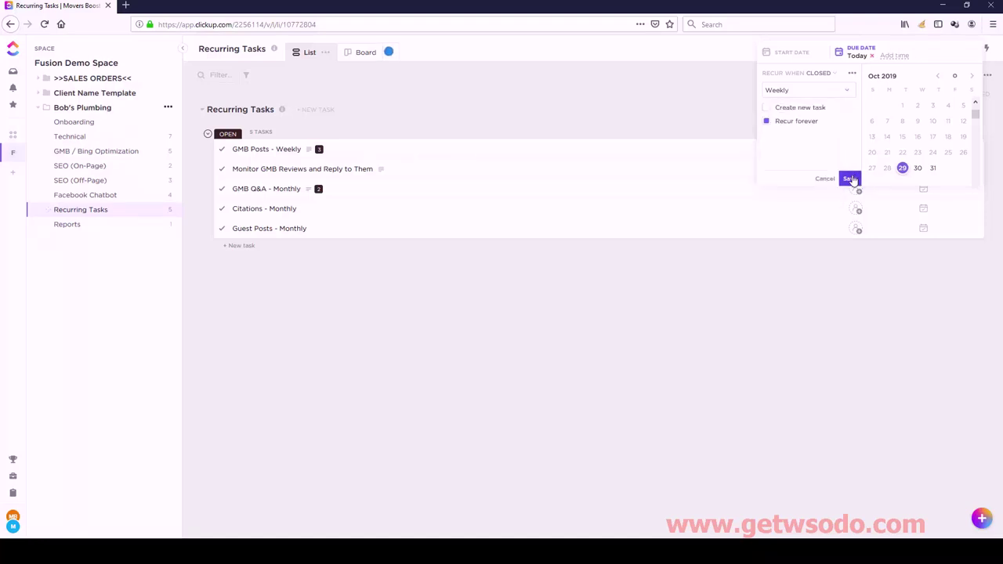
{"action": "left_click", "coordinate": [851, 180]}
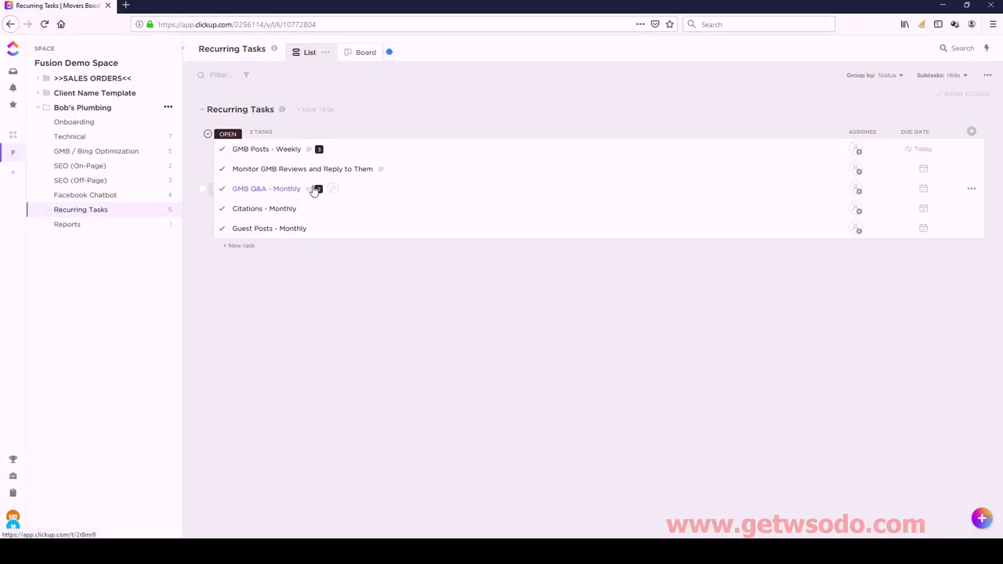
Make GMB Q&A - Monthly due today and recur monthly on the same day each month, forever, when closed
{"action": "left_click", "coordinate": [923, 188]}
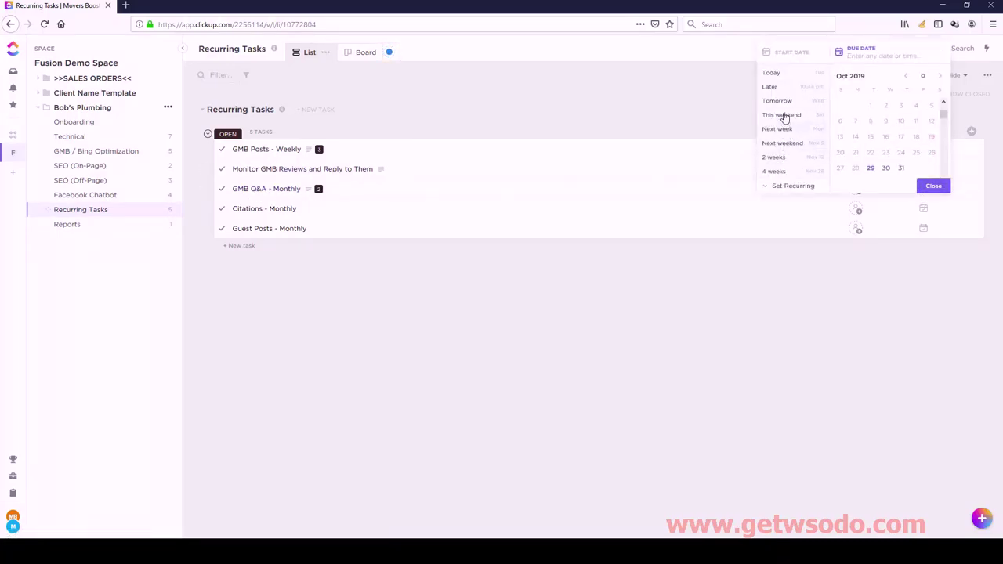
{"action": "left_click", "coordinate": [793, 188]}
{"action": "left_click", "coordinate": [795, 92]}
{"action": "left_click", "coordinate": [785, 145]}
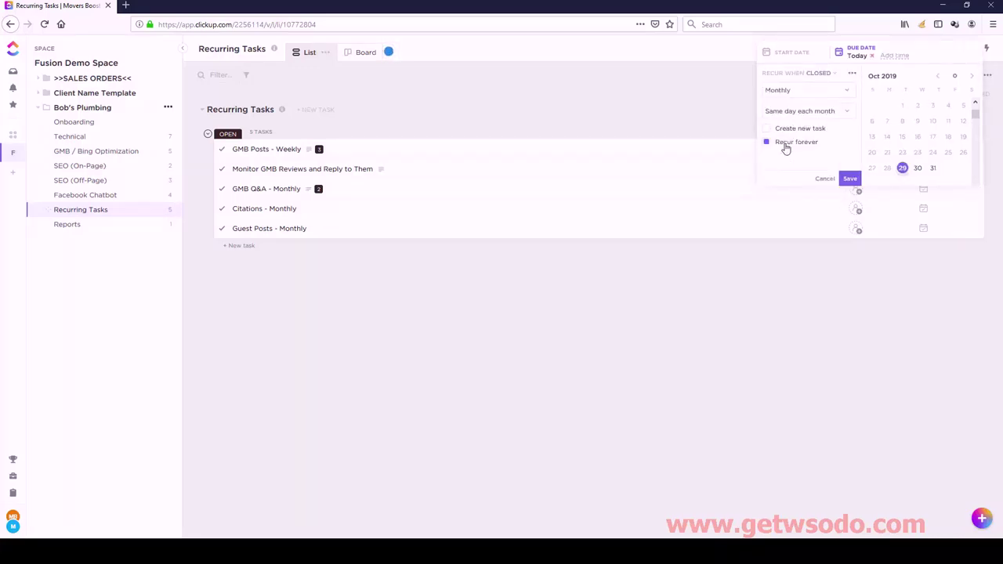
{"action": "left_click", "coordinate": [852, 182]}
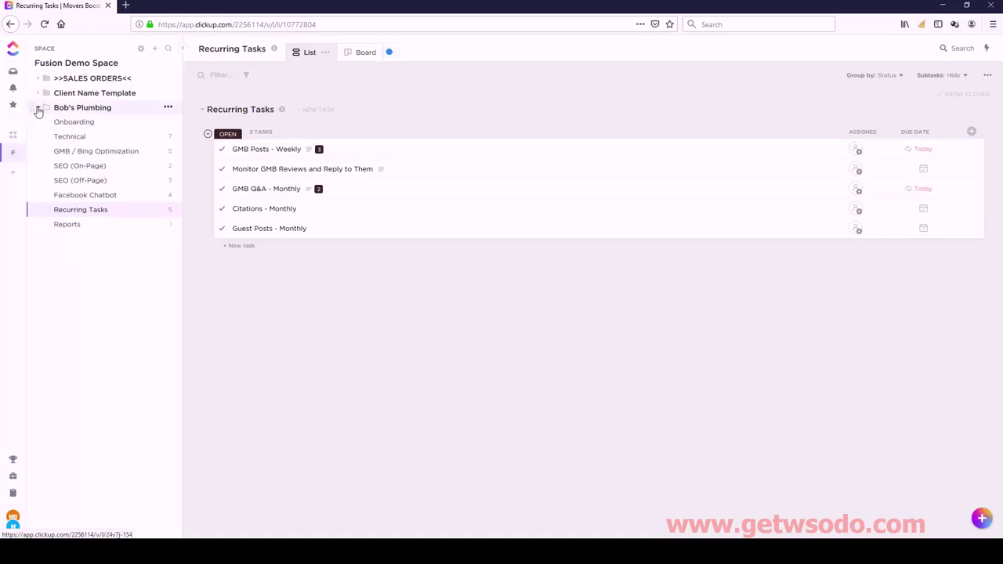
Collapse the Bob's Plumbing folder and look over the folder actions available for Client Name Template
{"action": "left_click", "coordinate": [38, 108]}
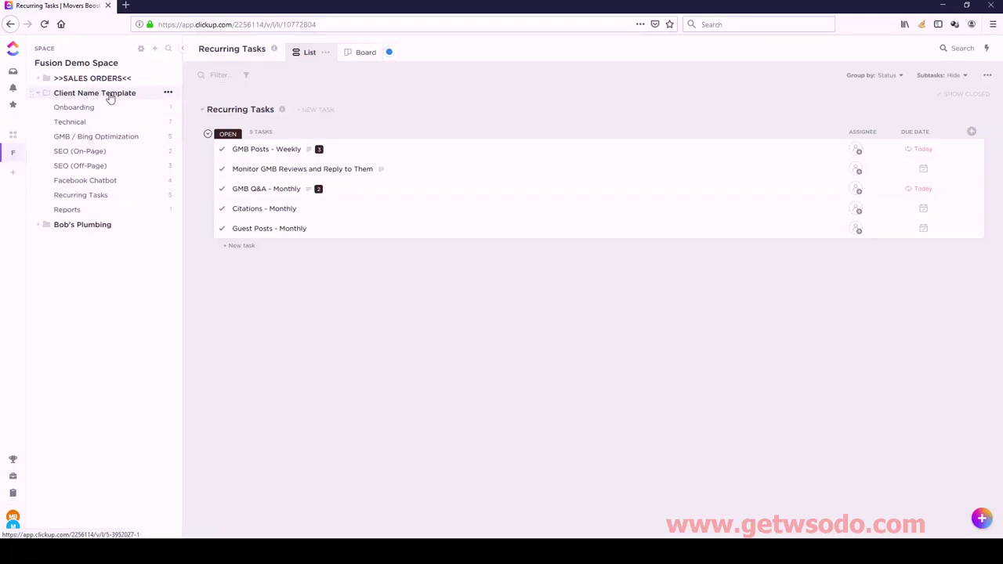
{"action": "left_click", "coordinate": [162, 95]}
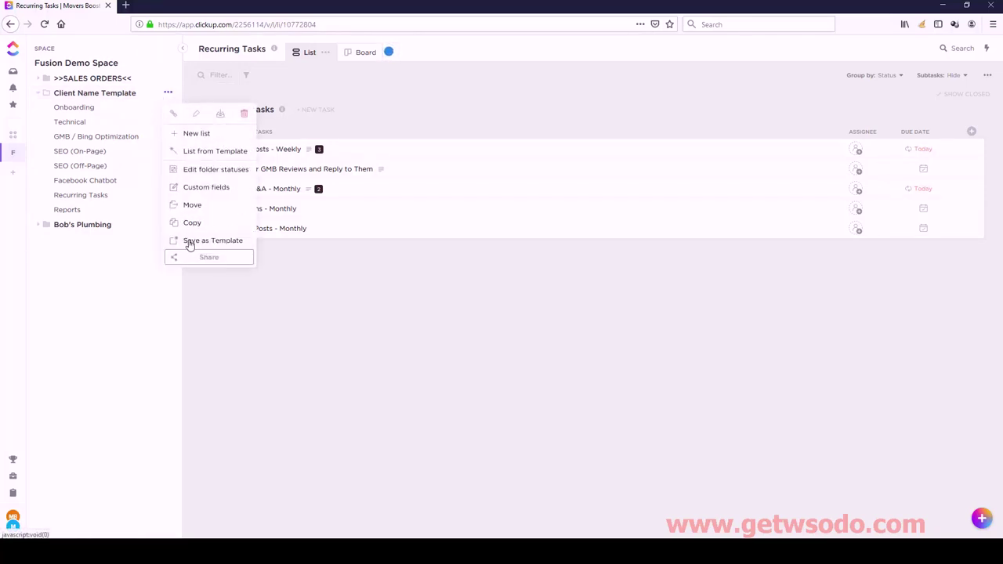
{"action": "left_click", "coordinate": [169, 94]}
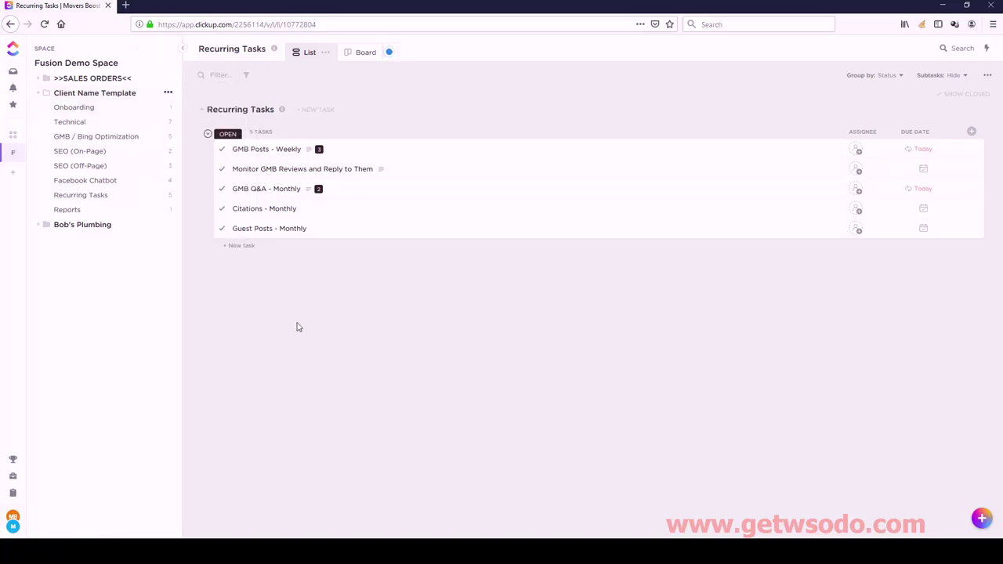